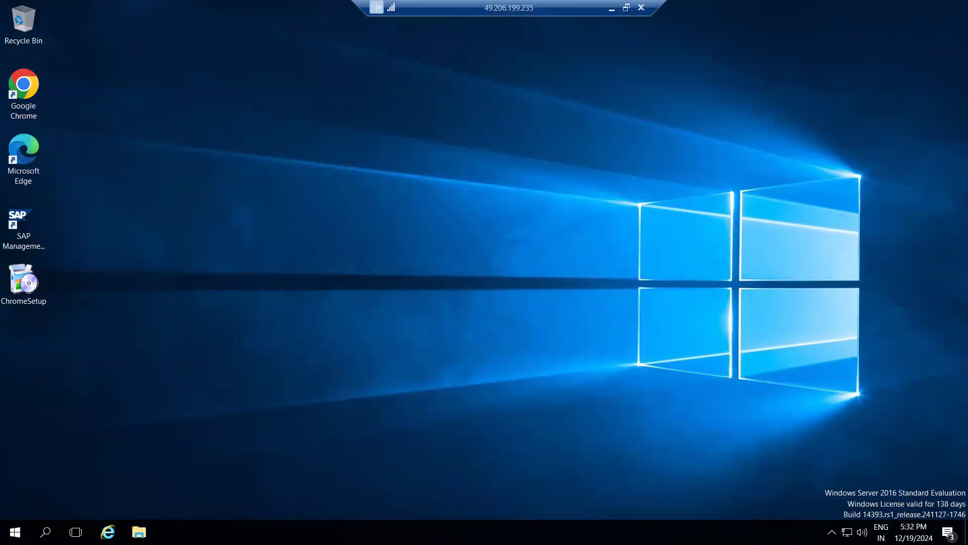
Examine the running SAP processes in Task Manager's process details, including saphostexec.exe and sapstartsrv.exe, and close Task Manager
right_click(288, 532)
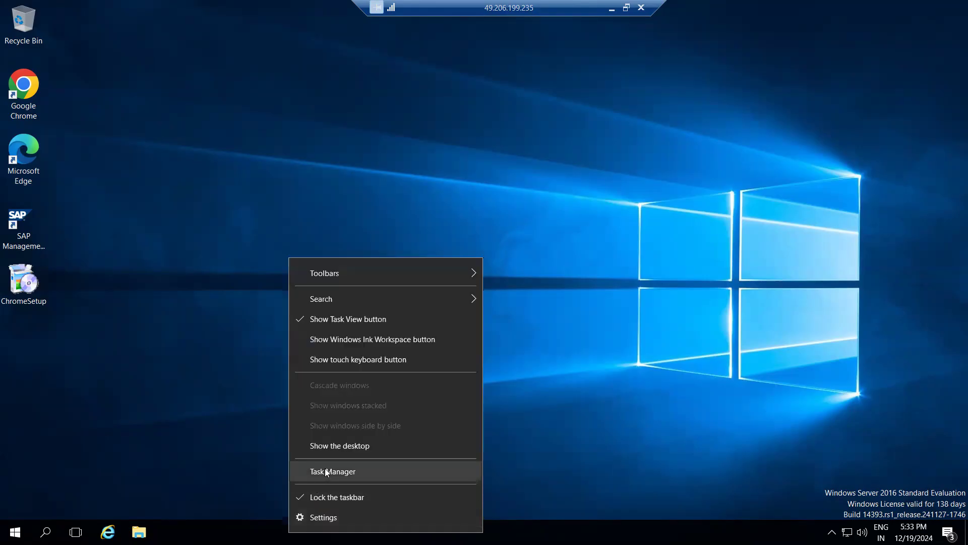
left_click(324, 468)
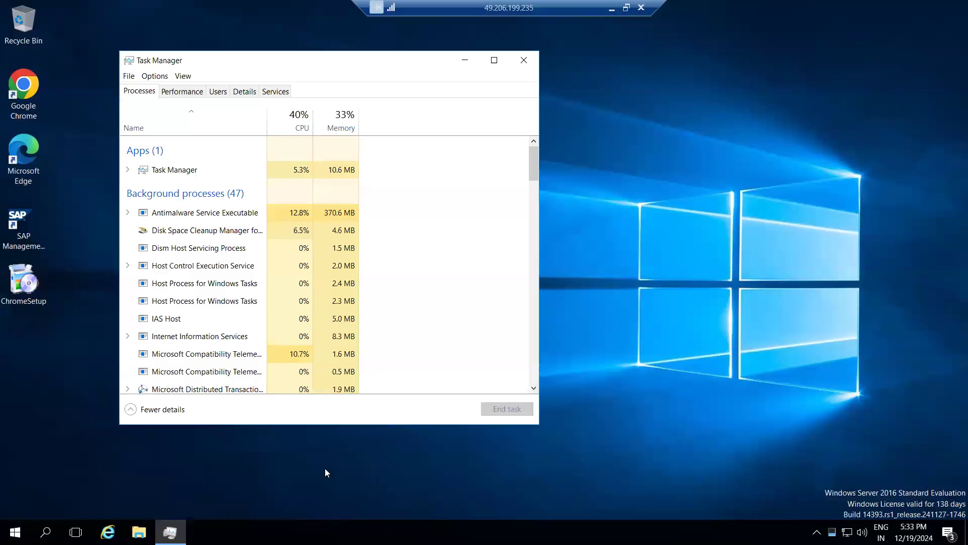
left_click(245, 91)
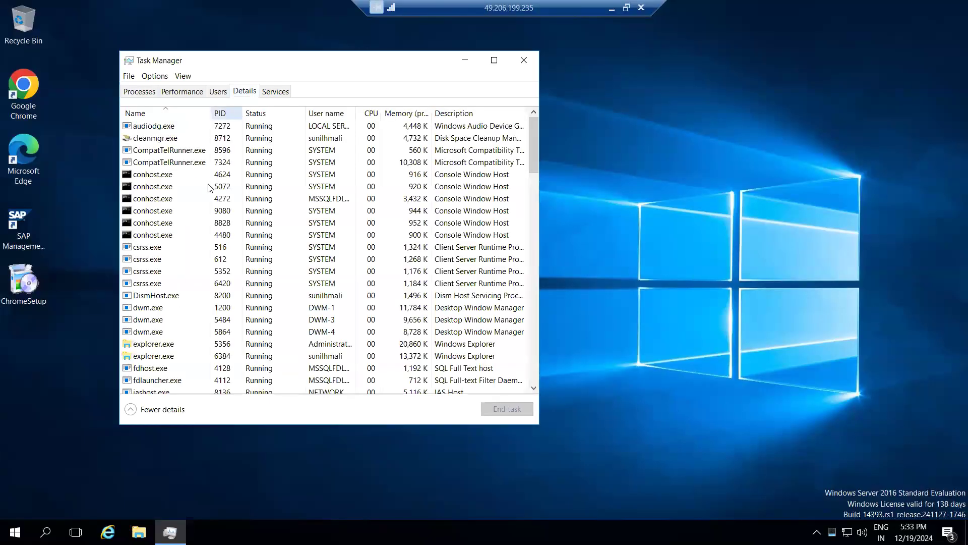
left_click(210, 186)
key("s")
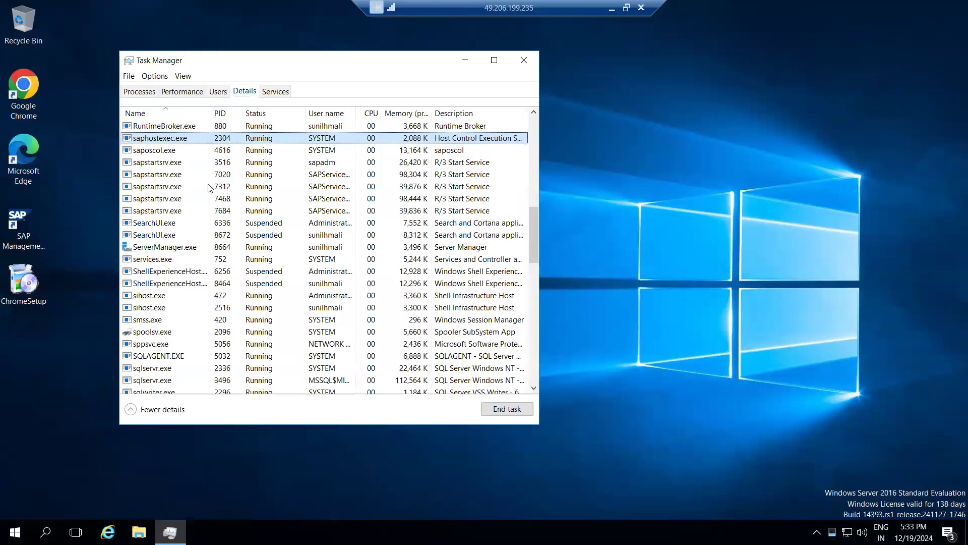
left_click(242, 93)
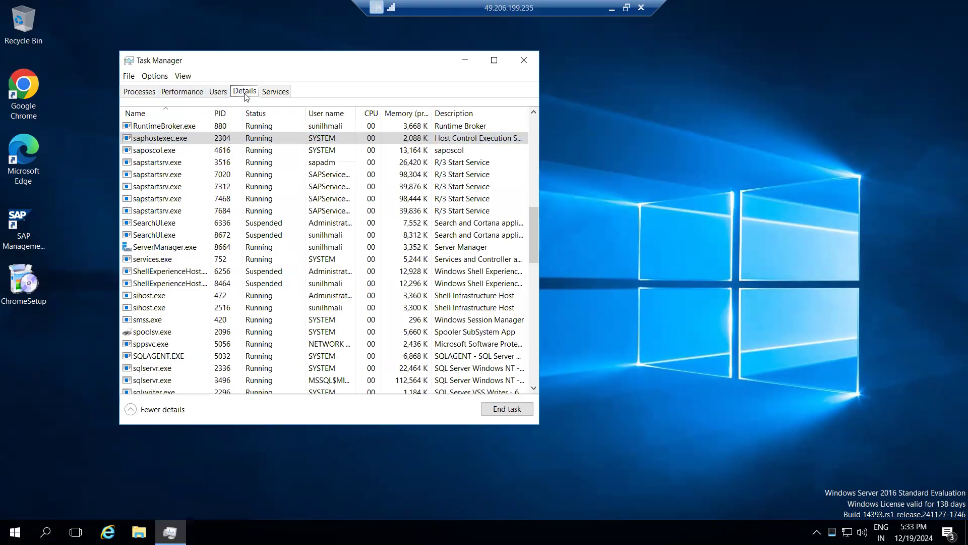
left_click(207, 151)
key("Down")
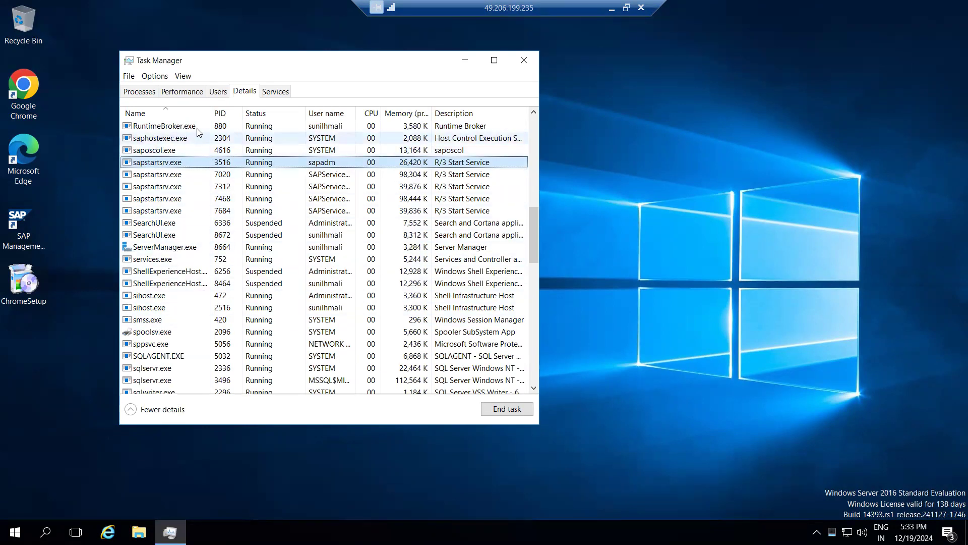
left_click(523, 67)
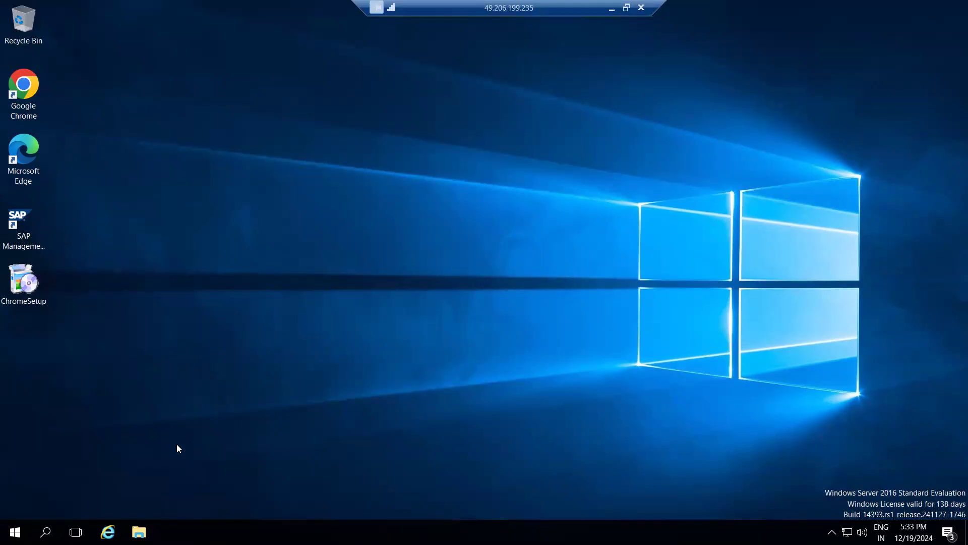
right_click(186, 314)
left_click(202, 346)
right_click(215, 294)
left_click(249, 331)
Examine the installer files in C:\SAPSOFTWARES\SWPM with File Explorer and minimize its window
left_click(138, 532)
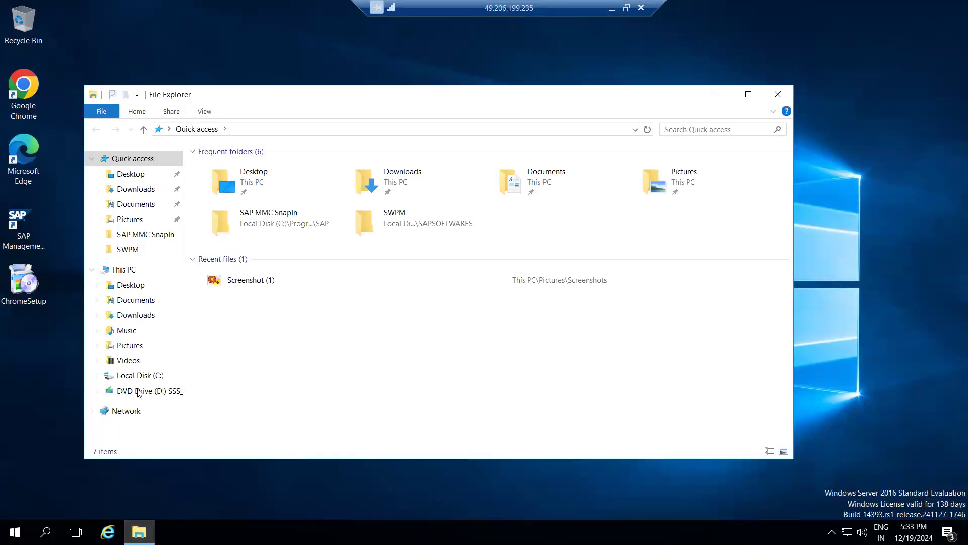
left_click(141, 376)
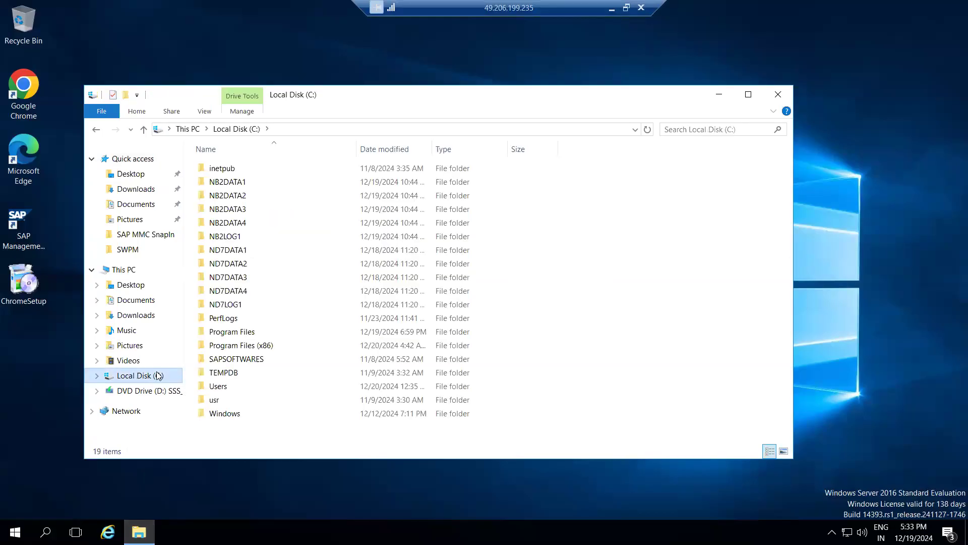
double_click(229, 359)
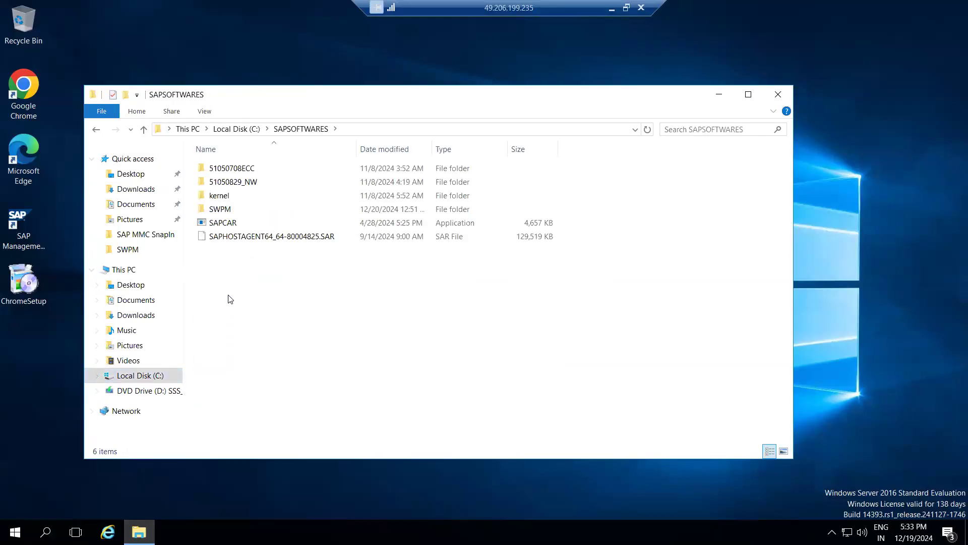
double_click(213, 210)
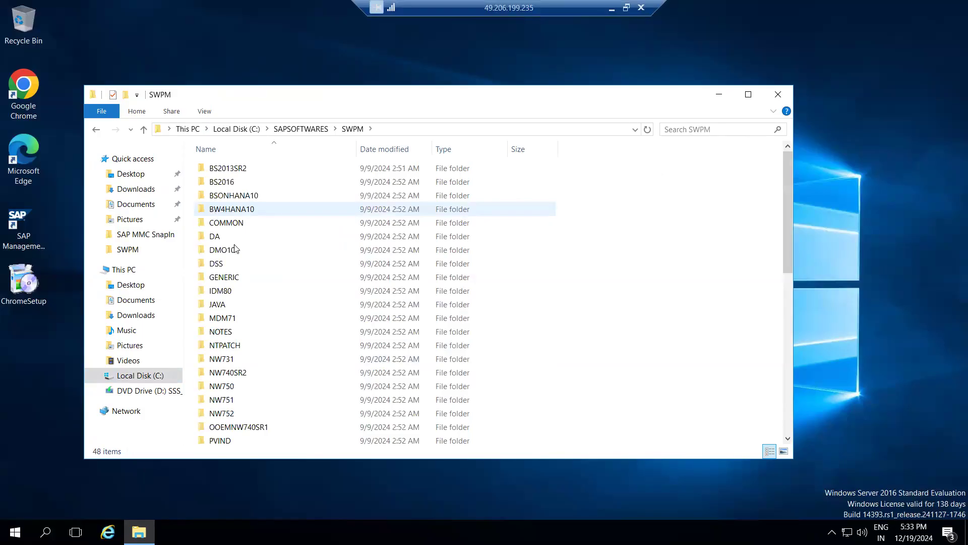
scroll(232, 242, "down", 9)
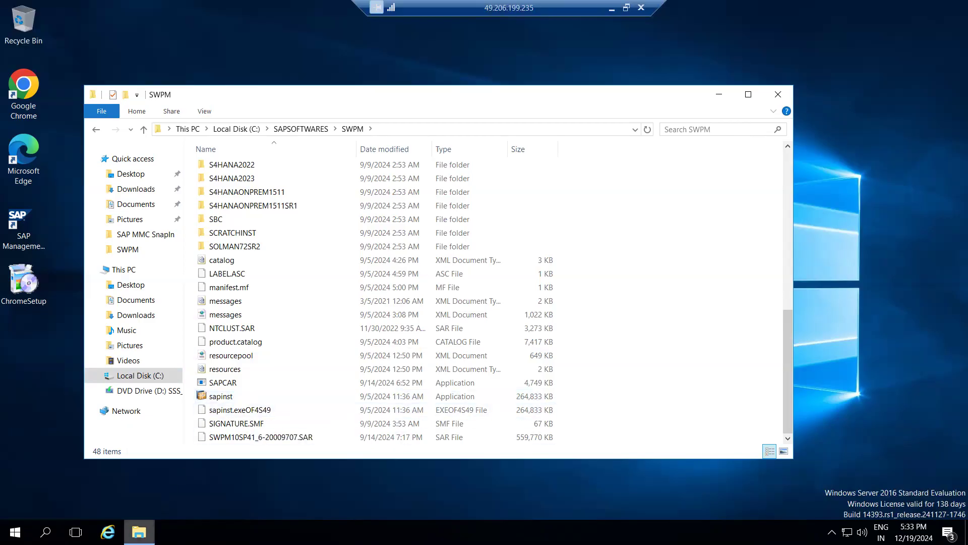
left_click(139, 531)
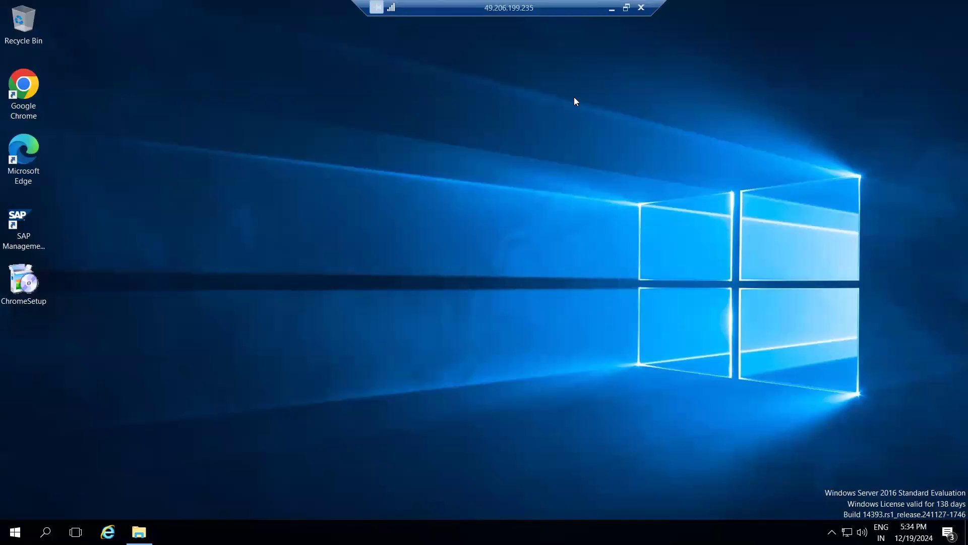
Leave the remote desktop for the SAP Software Center in Edge and look through the alphabetical index of support packages and patches
left_click(611, 8)
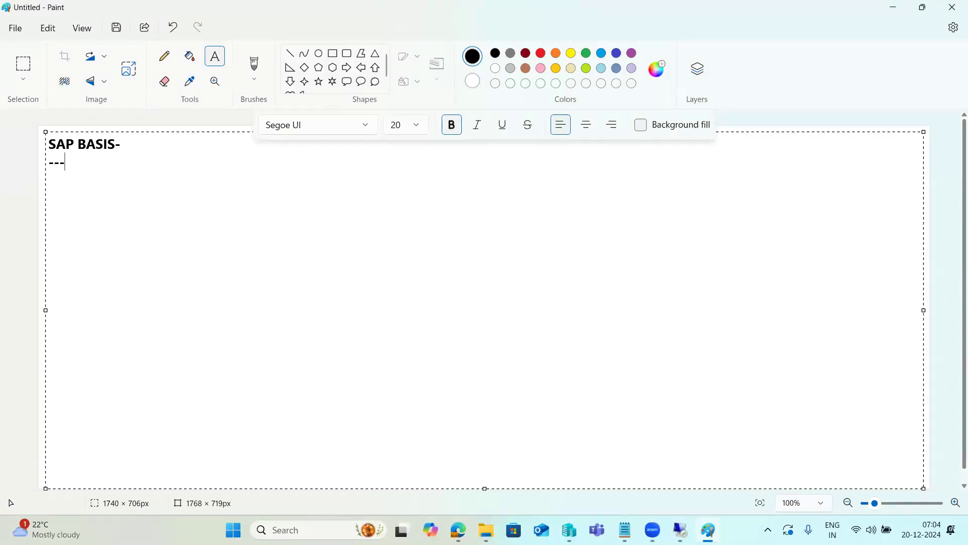
mouse_move(458, 529)
key("Return")
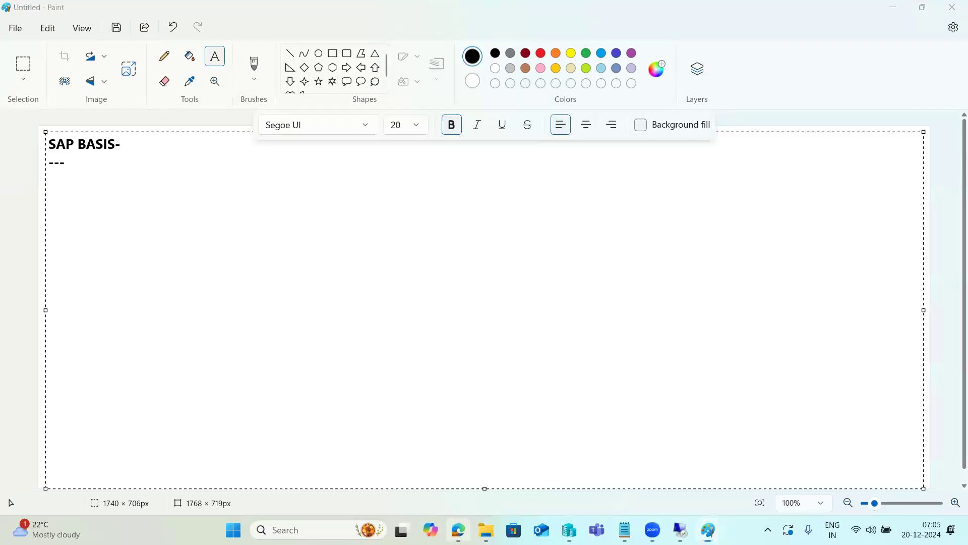
left_click(458, 529)
scroll(337, 324, "down", 5)
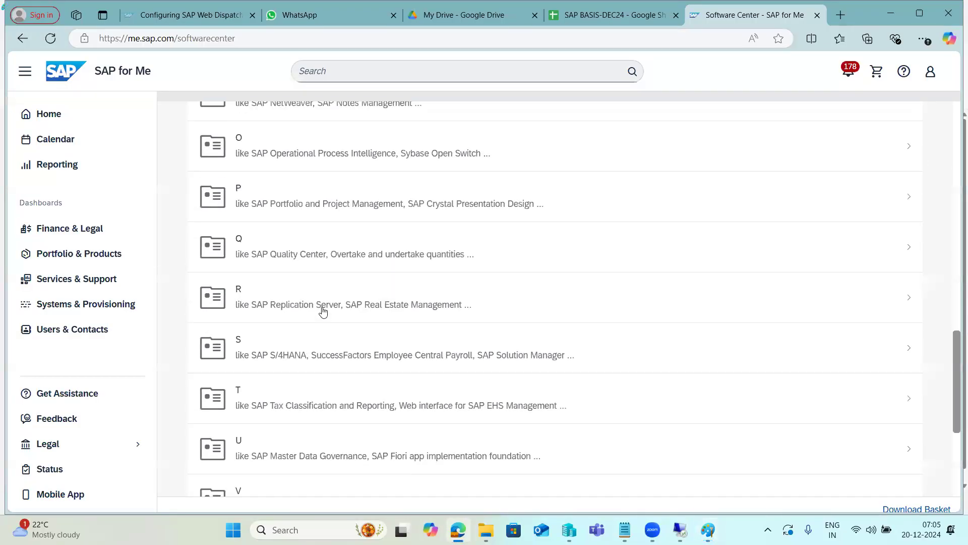
scroll(325, 309, "down", 1)
scroll(322, 316, "up", 10)
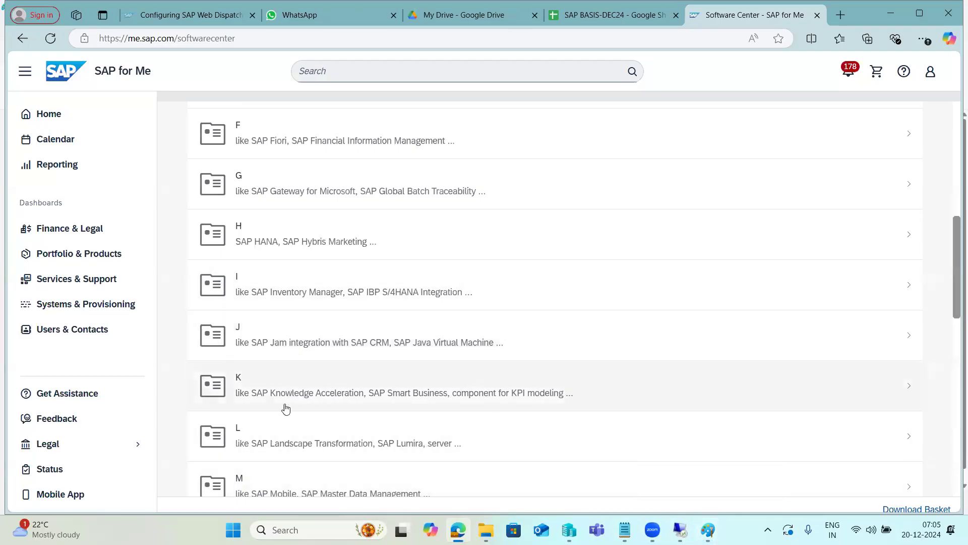
scroll(277, 439, "down", 1)
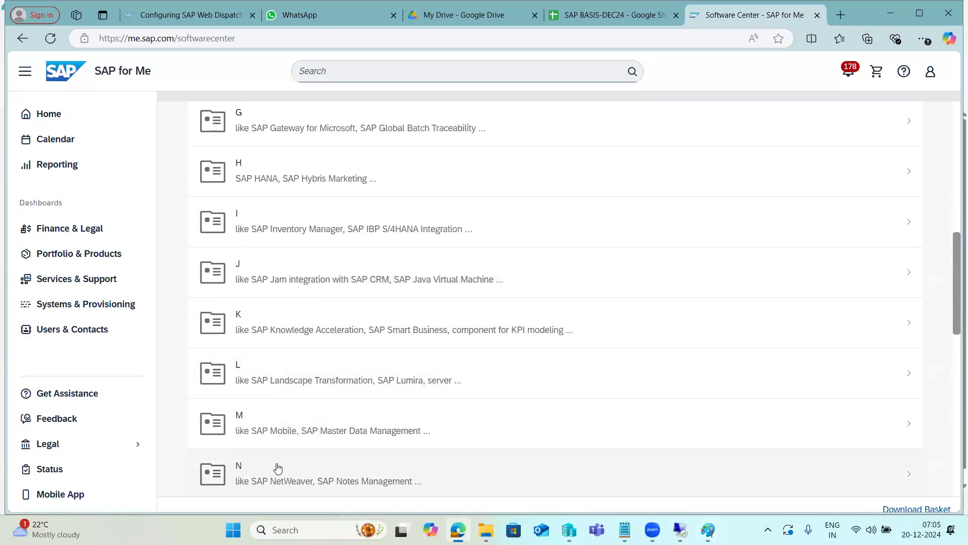
scroll(270, 379, "up", 10)
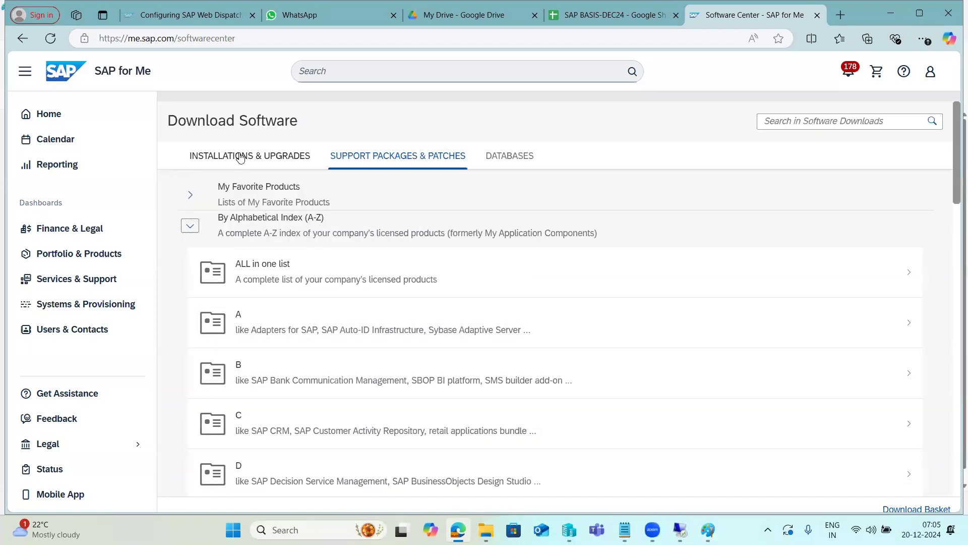
Open the SAP NetWeaver 7.5 installation and upgrade downloads from letter N of the Installations & Upgrades alphabetical index
left_click(241, 157)
left_click(190, 225)
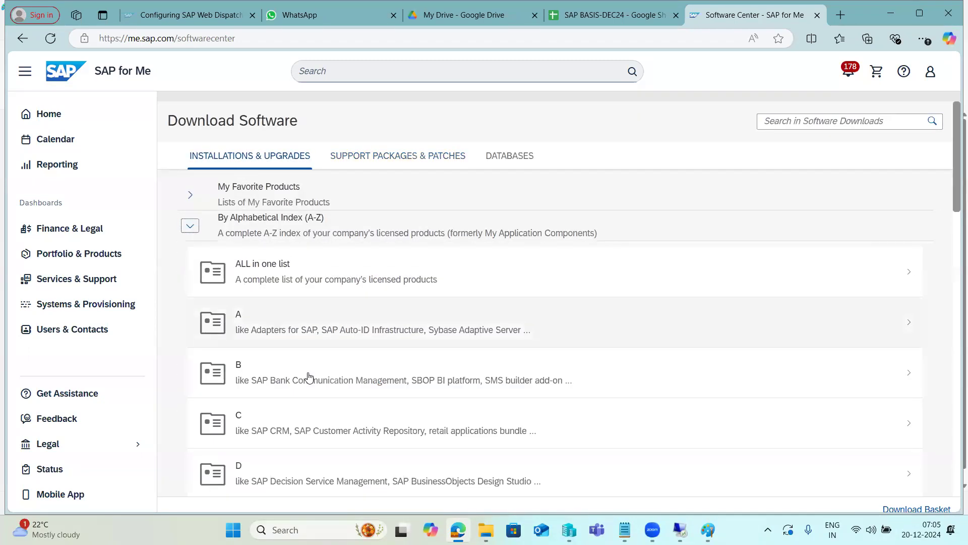
scroll(307, 373, "down", 10)
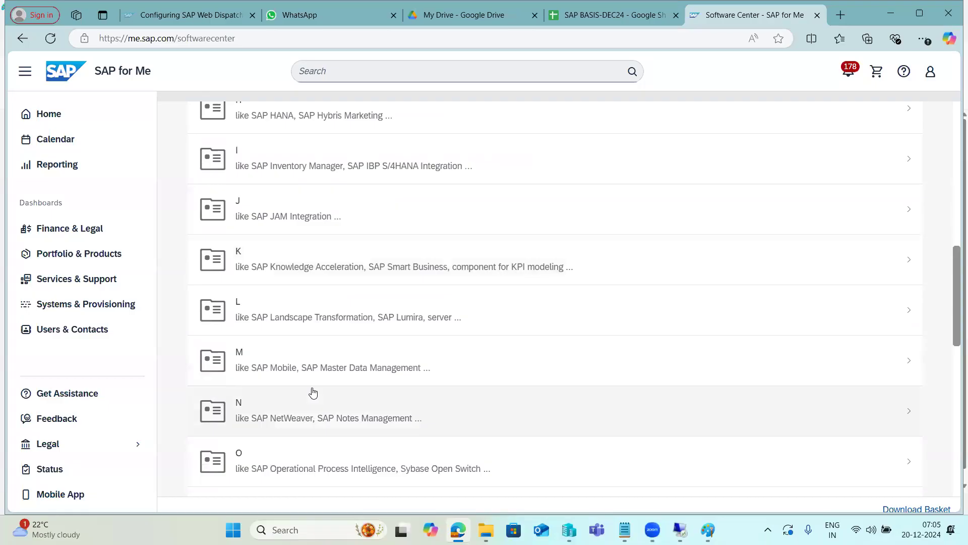
left_click(311, 402)
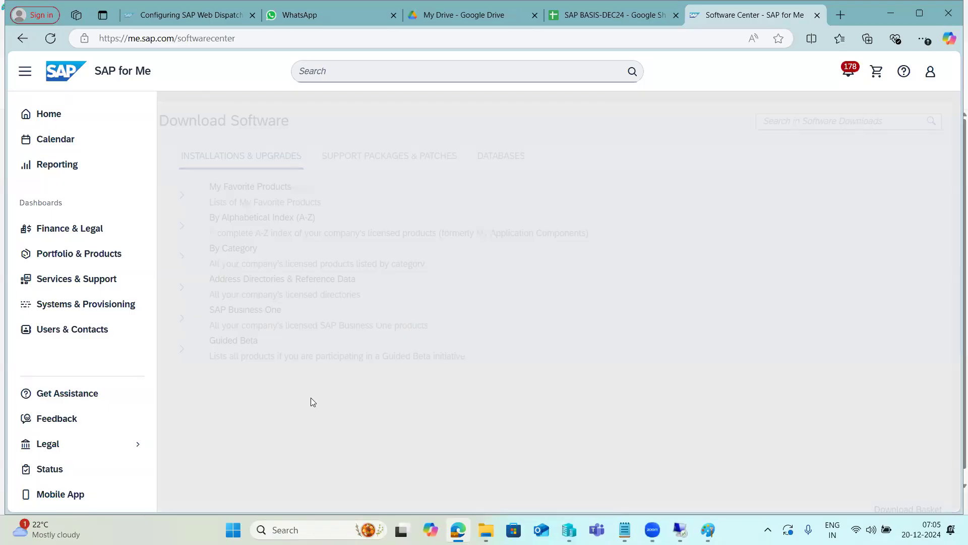
left_click(252, 356)
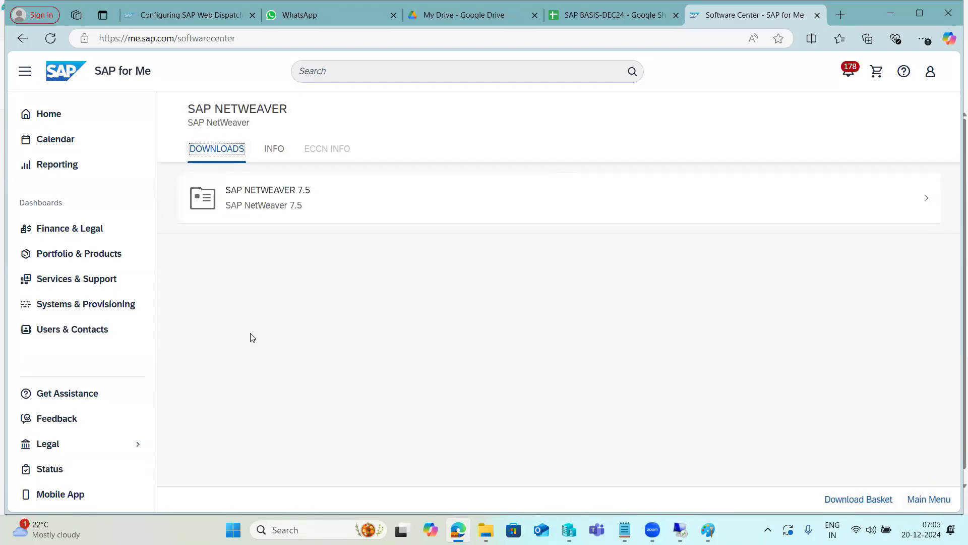
left_click(249, 208)
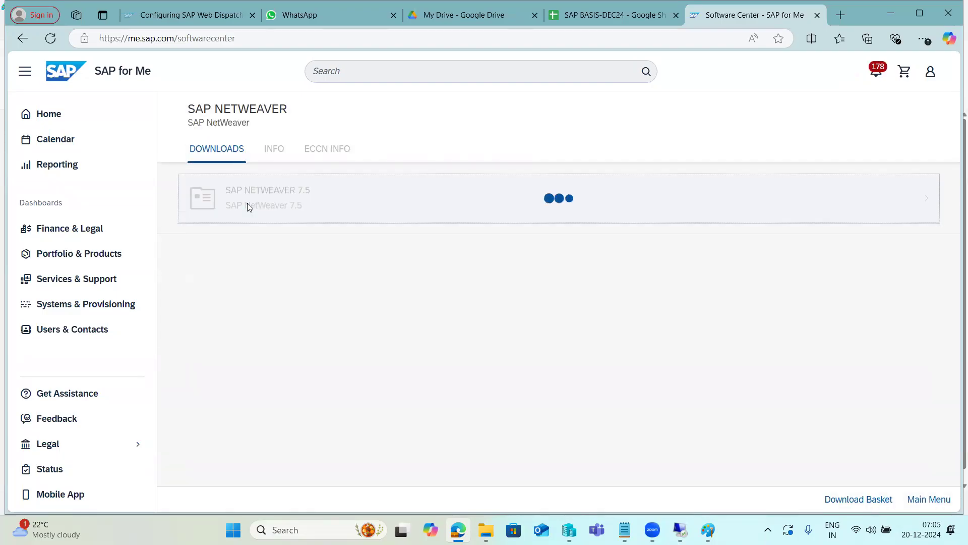
left_click(278, 212)
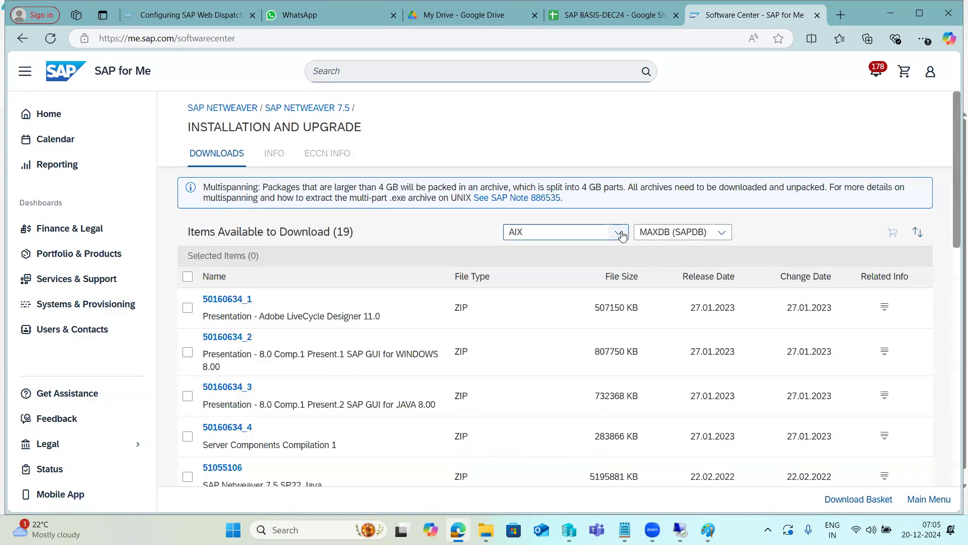
Filter the available download items to the LINUX operating system and the SAP HANA database
left_click(609, 233)
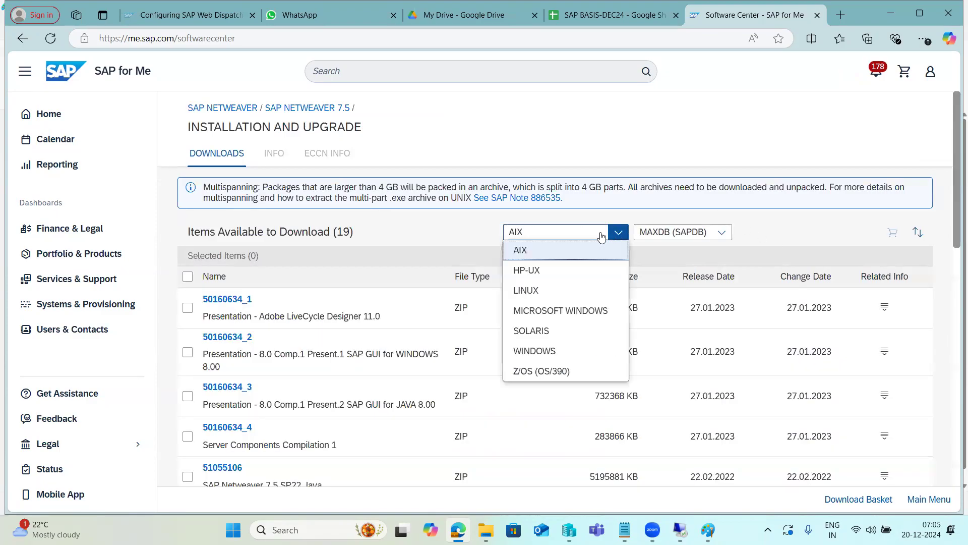
left_click(527, 290)
left_click(655, 234)
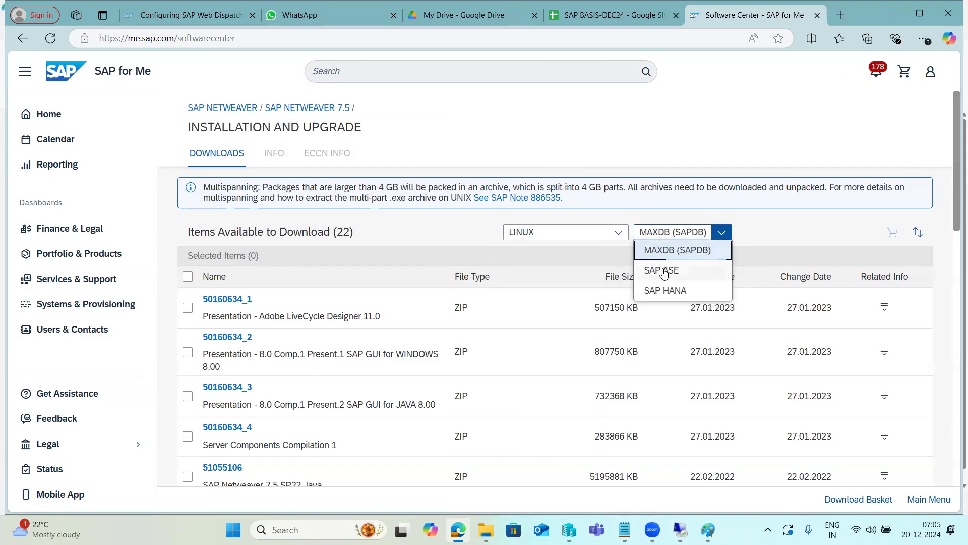
left_click(665, 288)
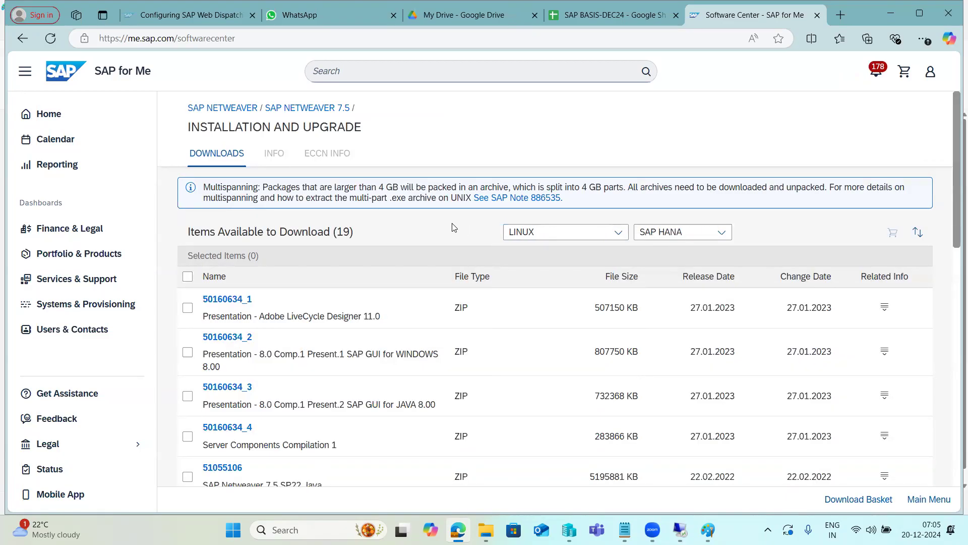
Find the NW 7.5 Installation Export, 51050829_3, among the filtered items and start its download
scroll(337, 407, "down", 2)
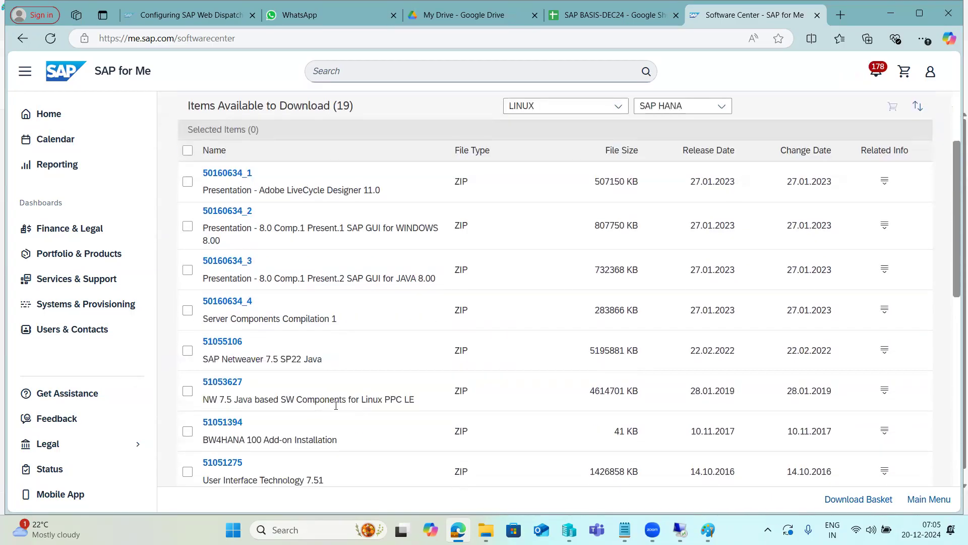
scroll(345, 397, "up", 2)
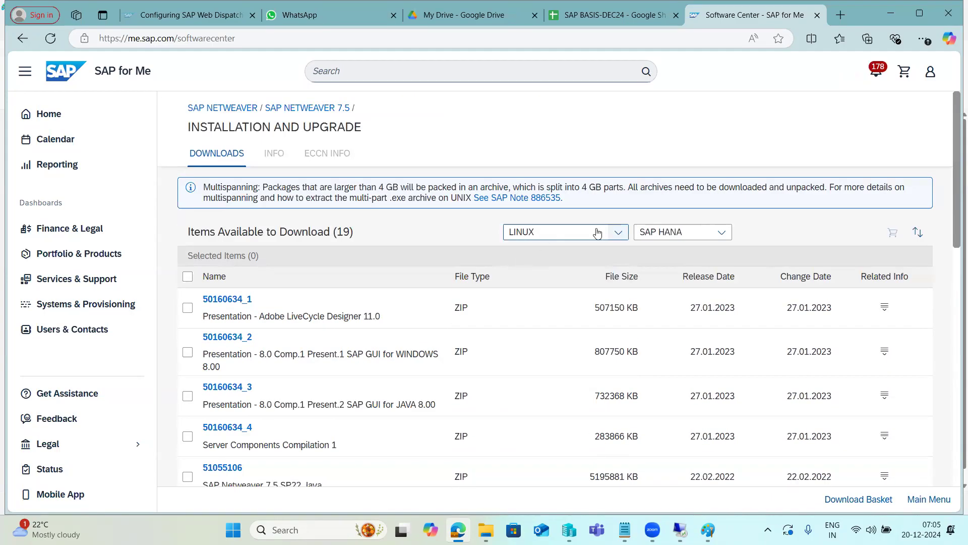
scroll(290, 368, "down", 3)
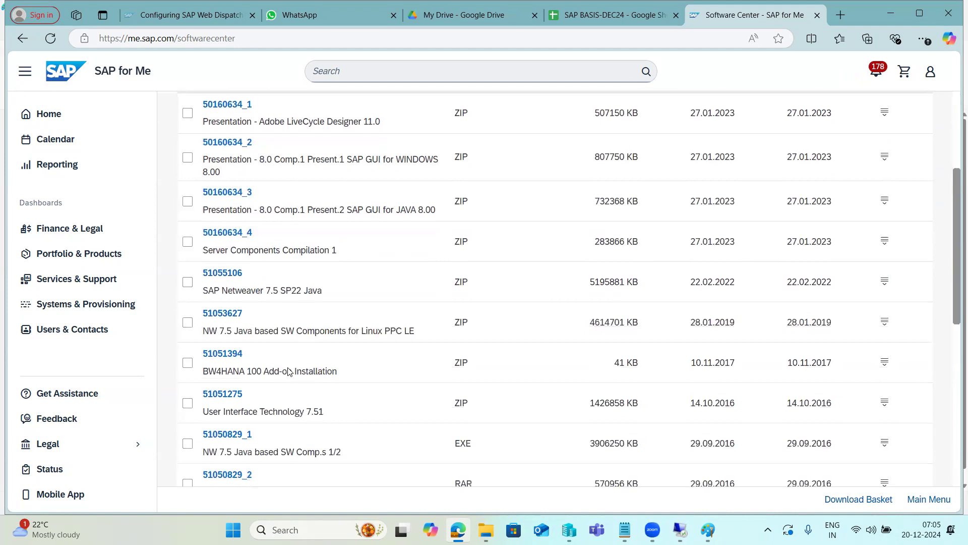
scroll(289, 371, "down", 3)
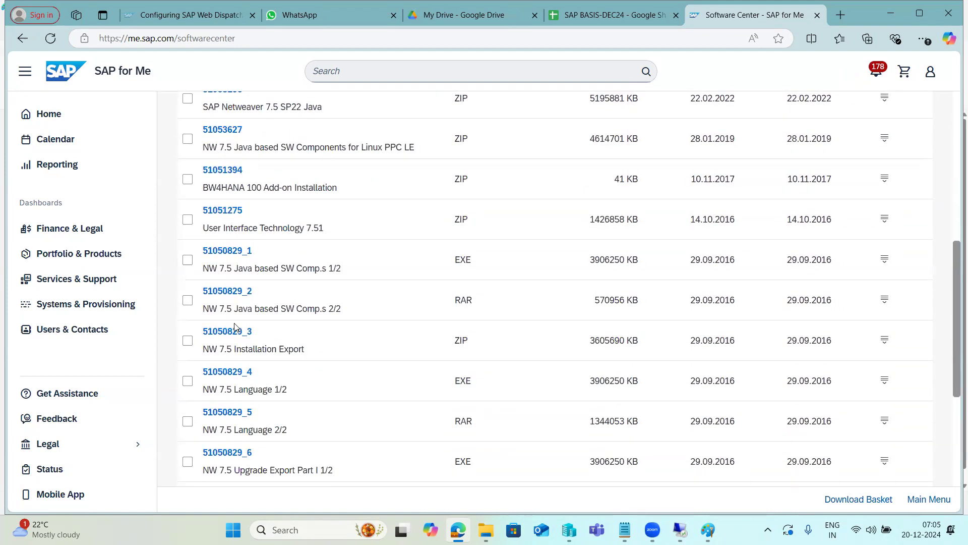
left_click(238, 333)
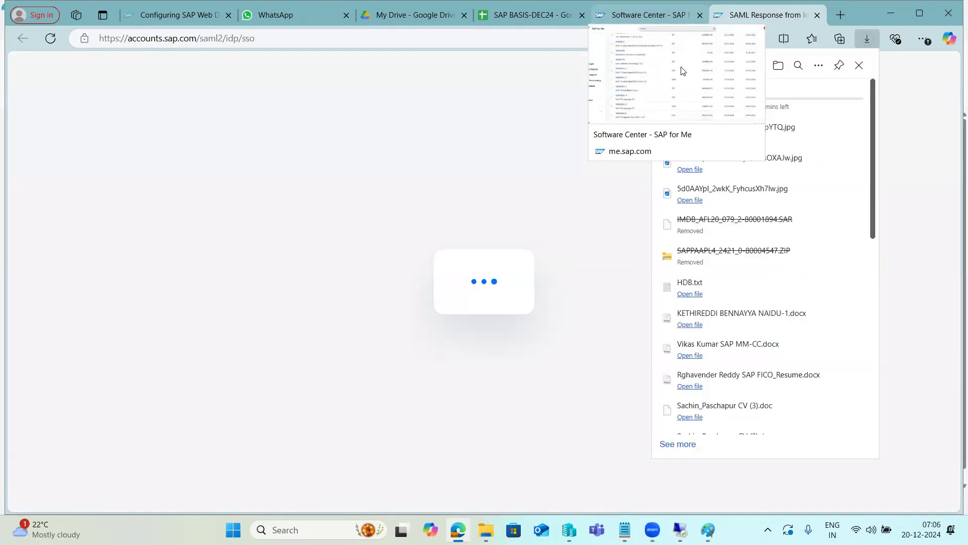
Return to the Software Center page and go back to the top-level SAP NetWeaver product page
left_click(683, 70)
scroll(449, 281, "up", 7)
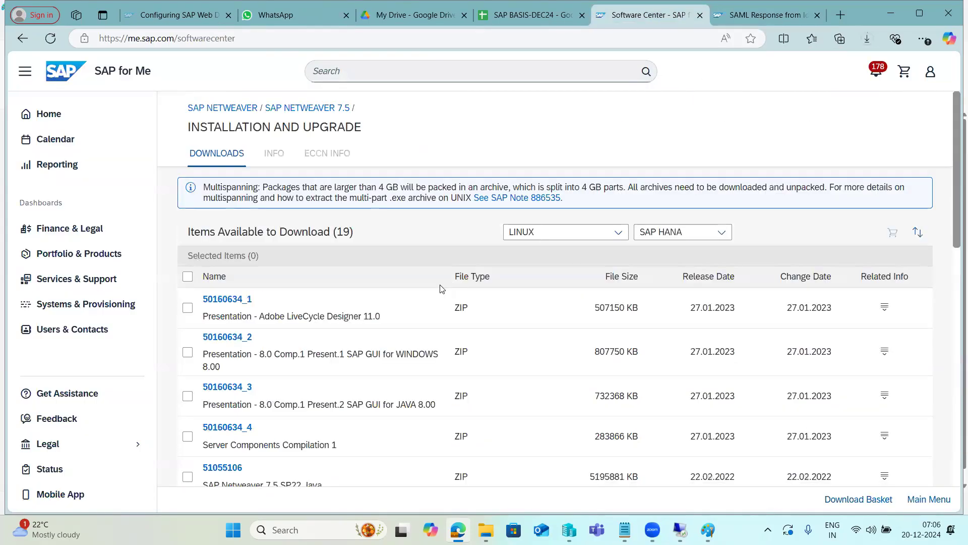
double_click(225, 108)
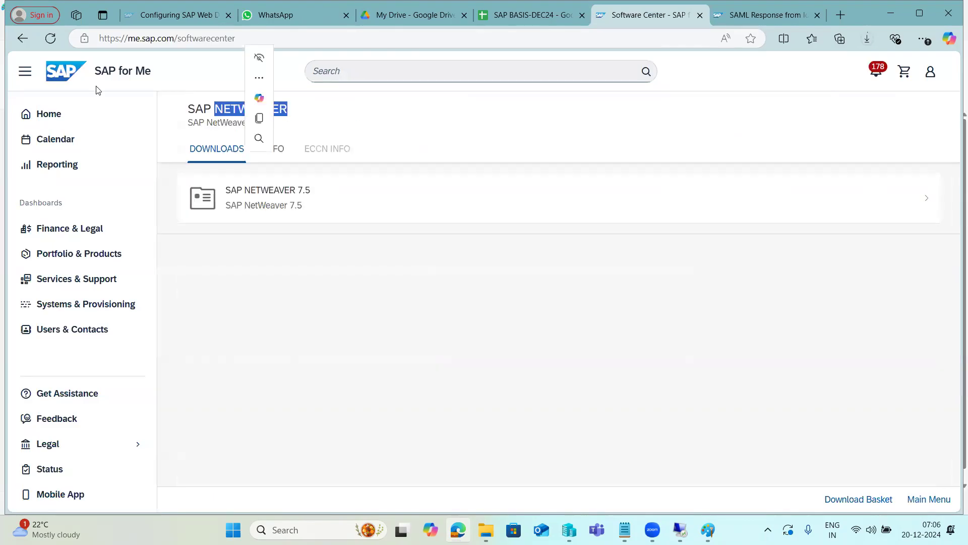
Return to Download Software and open SAP KERNEL 64-BIT UNICODE from letter K of the Support Packages & Patches alphabetical index
left_click(22, 38)
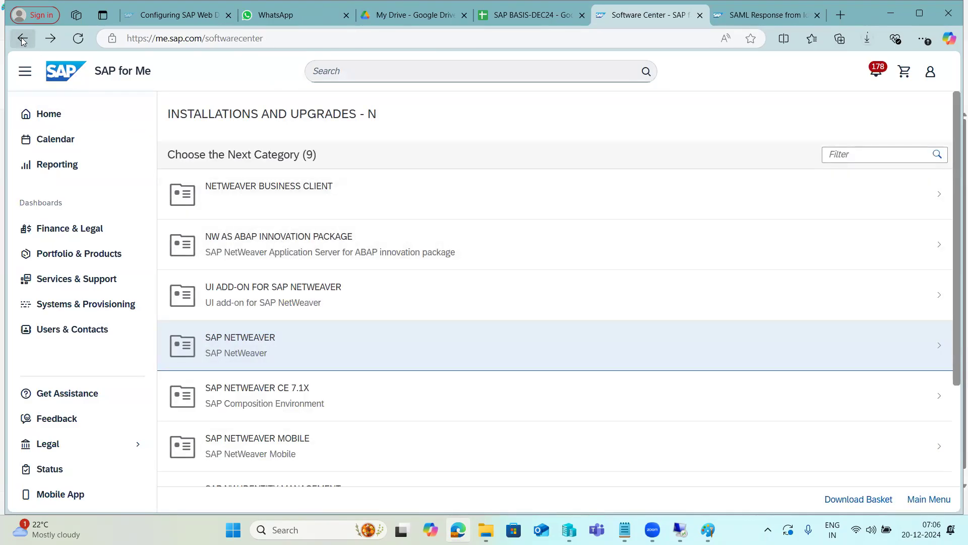
left_click(22, 40)
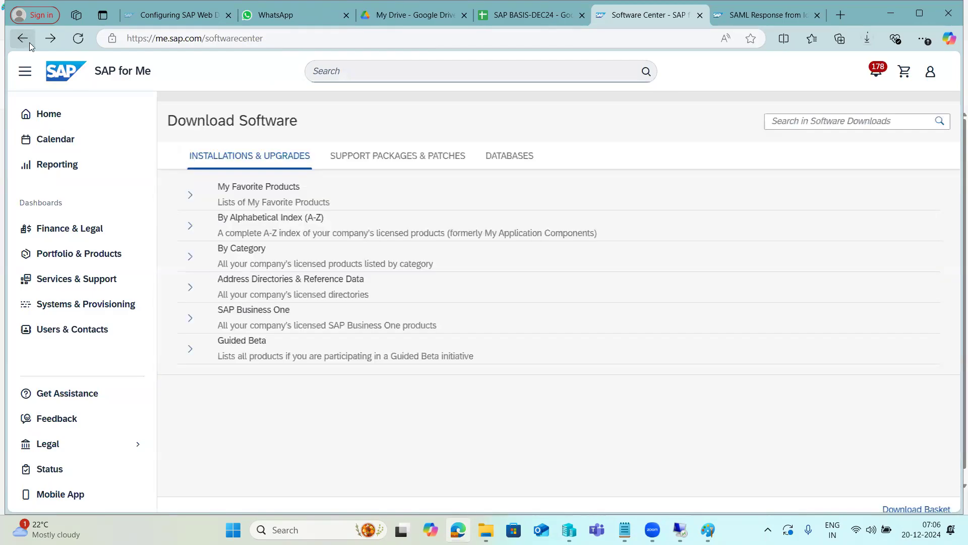
left_click(347, 161)
scroll(275, 392, "down", 4)
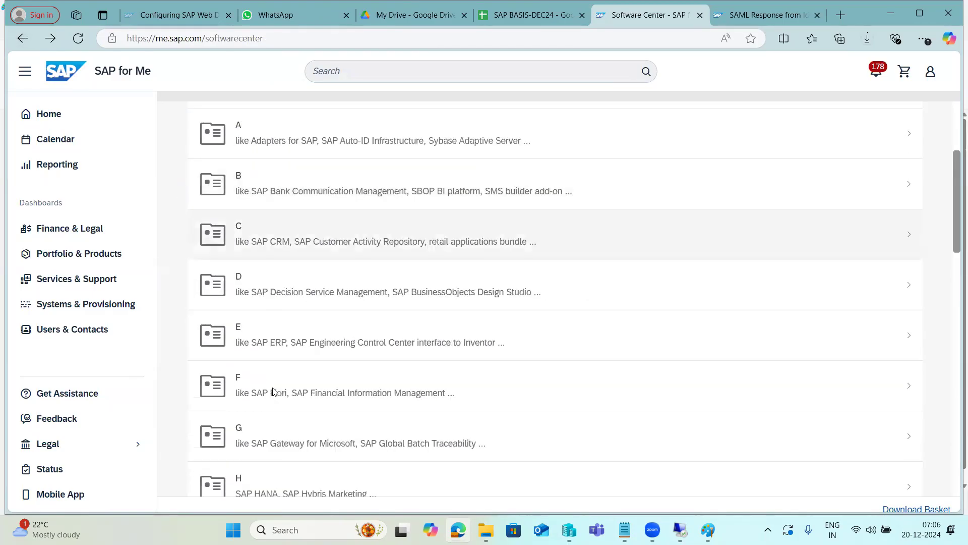
scroll(274, 392, "down", 3)
left_click(273, 391)
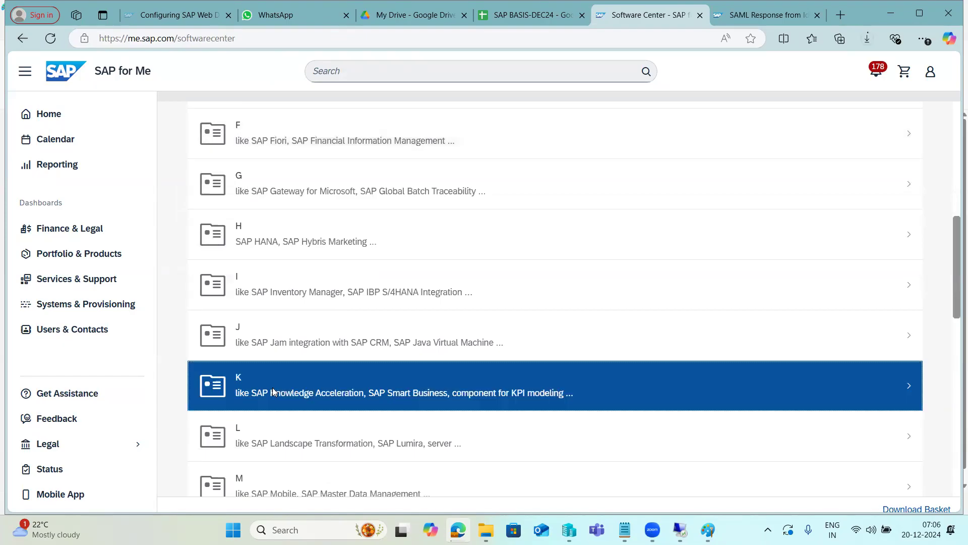
left_click(262, 307)
left_click(267, 206)
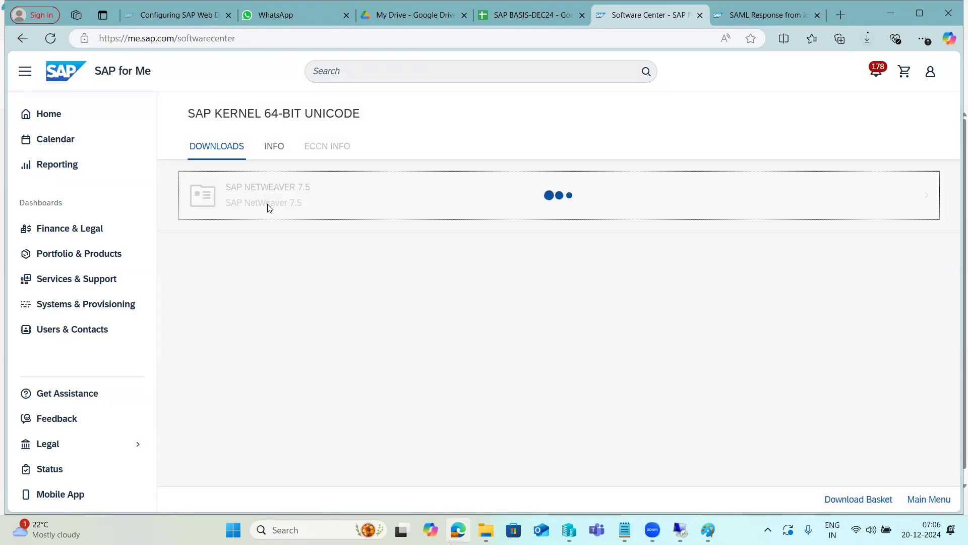
Open SAP KERNEL 7.53 64-BIT UNICODE and filter its download items to LINUX ON X86_64 64BIT
scroll(305, 373, "down", 2)
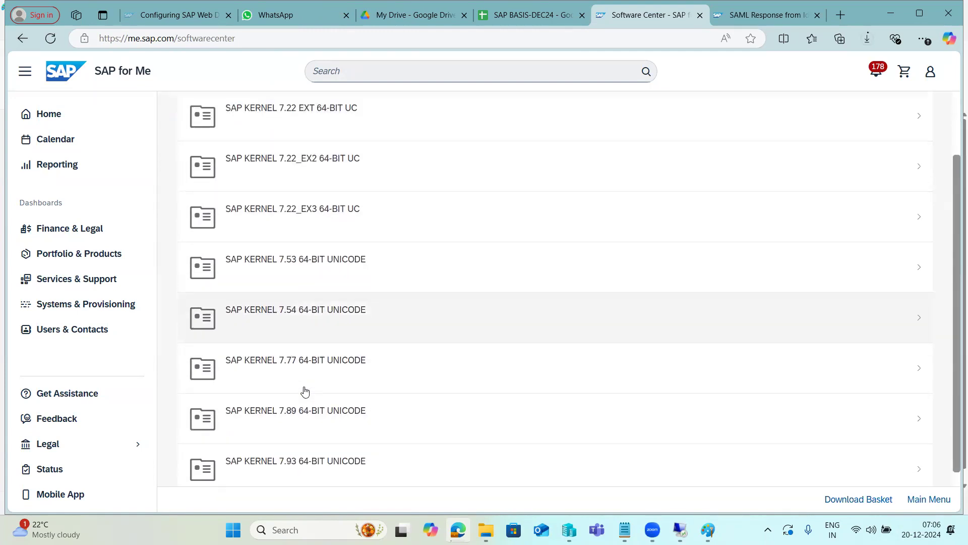
left_click(296, 264)
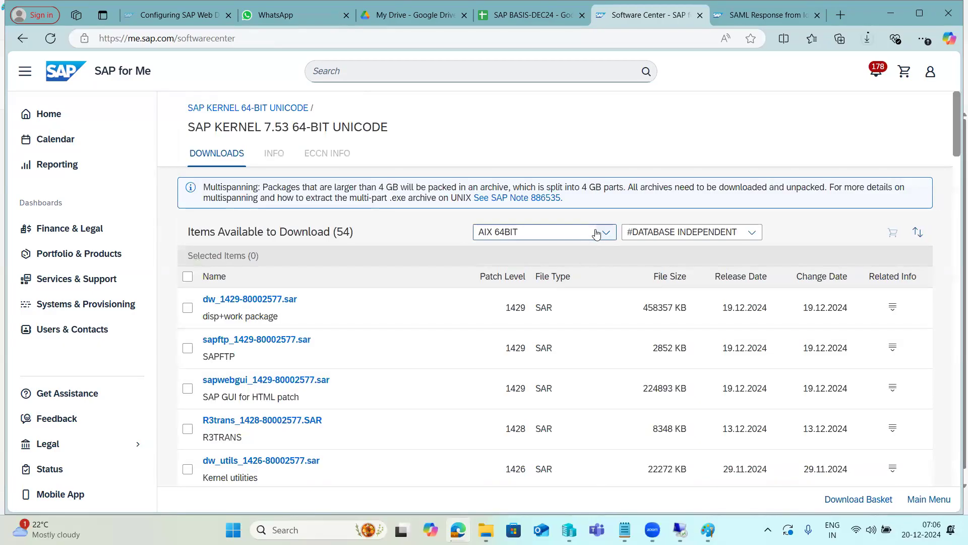
left_click(605, 233)
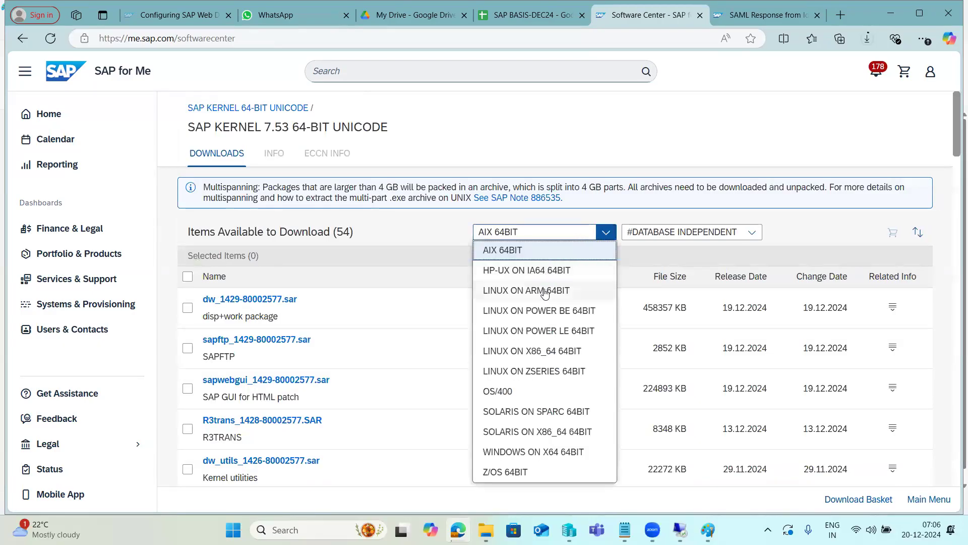
left_click(532, 351)
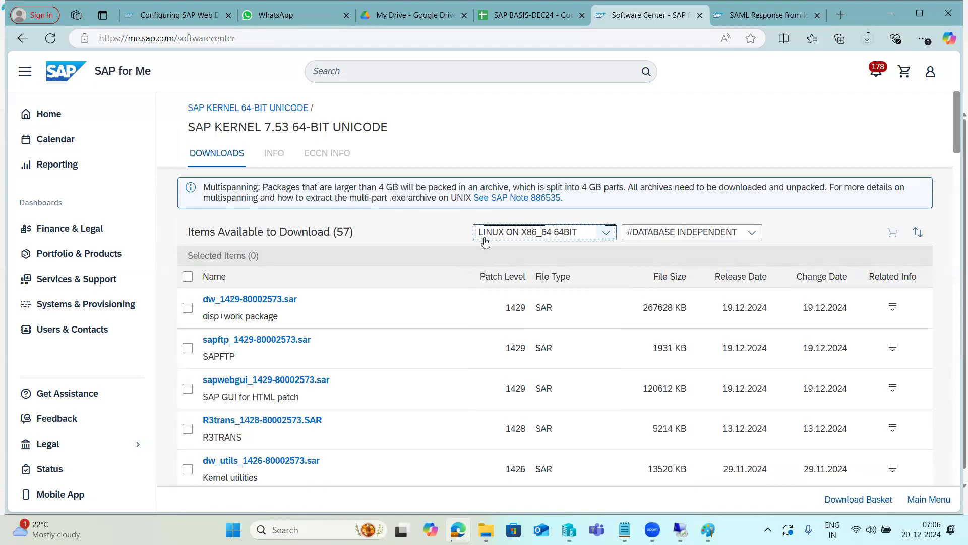
Look through the 7.53 kernel files and the other kernel versions offered under SAP KERNEL 64-BIT UNICODE
scroll(300, 399, "down", 3)
scroll(300, 399, "down", 3)
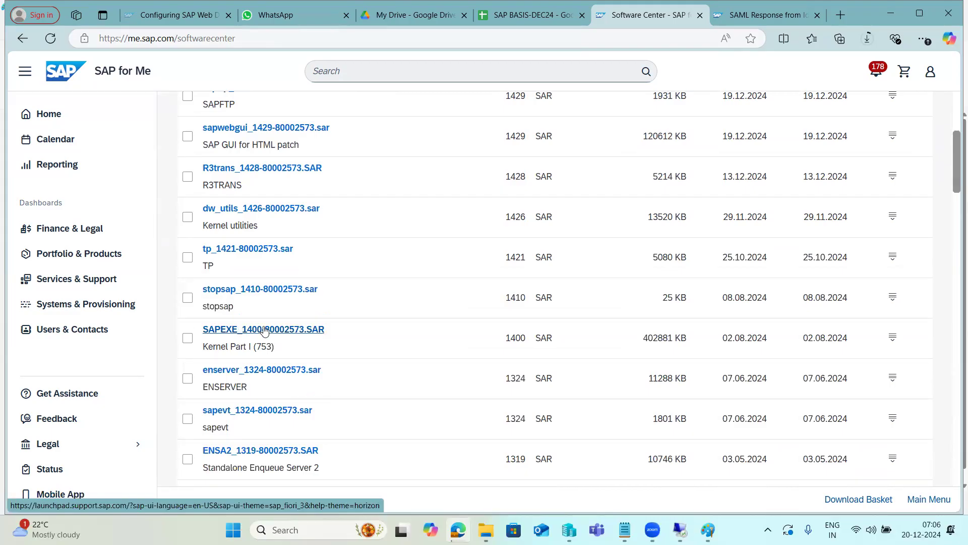
scroll(378, 307, "up", 5)
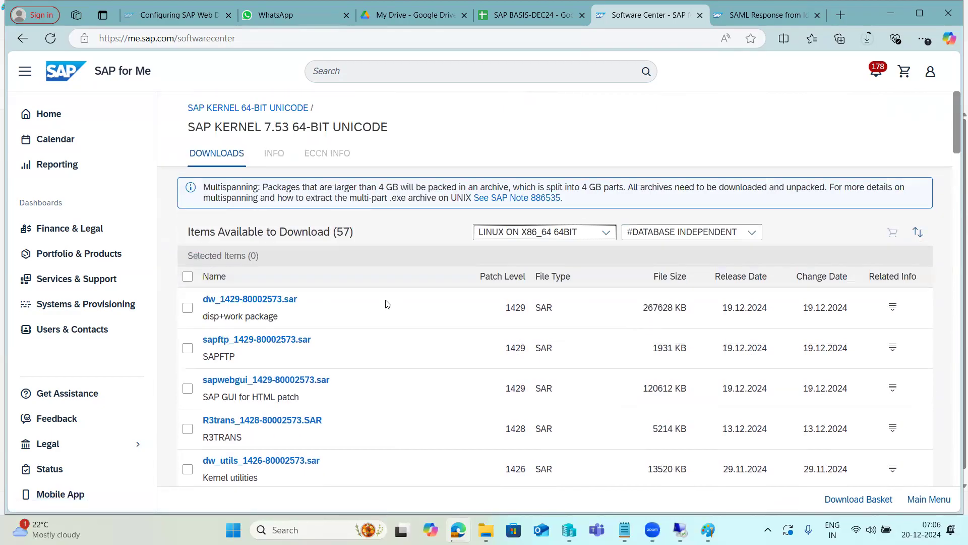
left_click(302, 109)
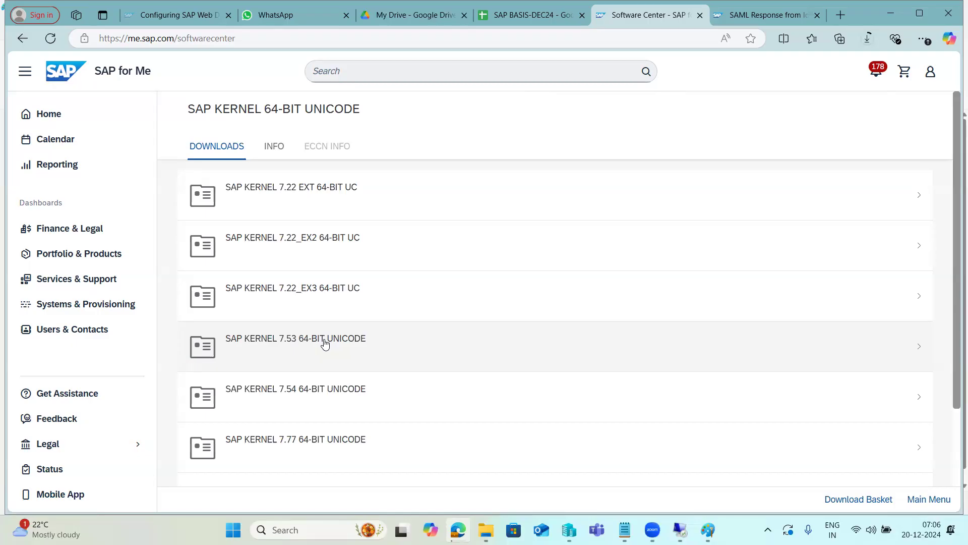
scroll(323, 343, "down", 2)
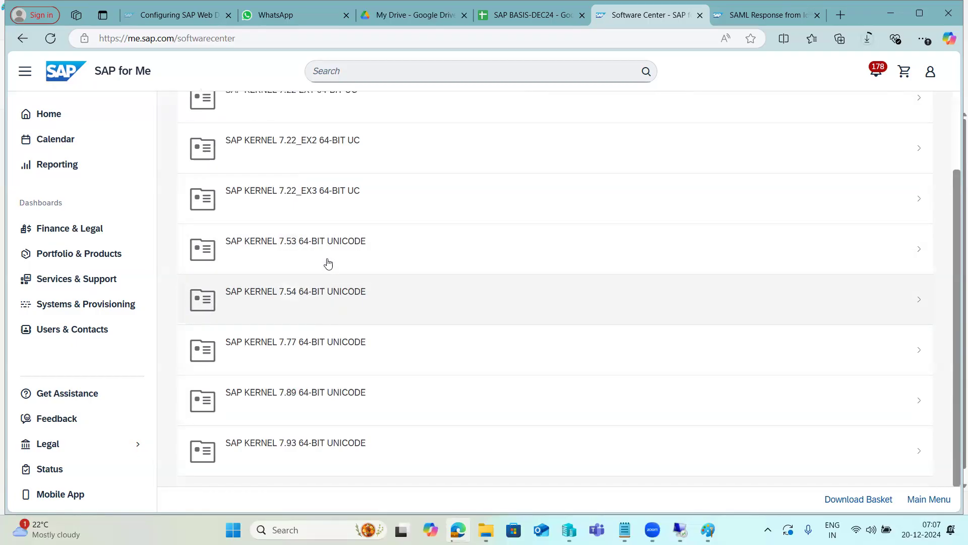
scroll(336, 282, "up", 2)
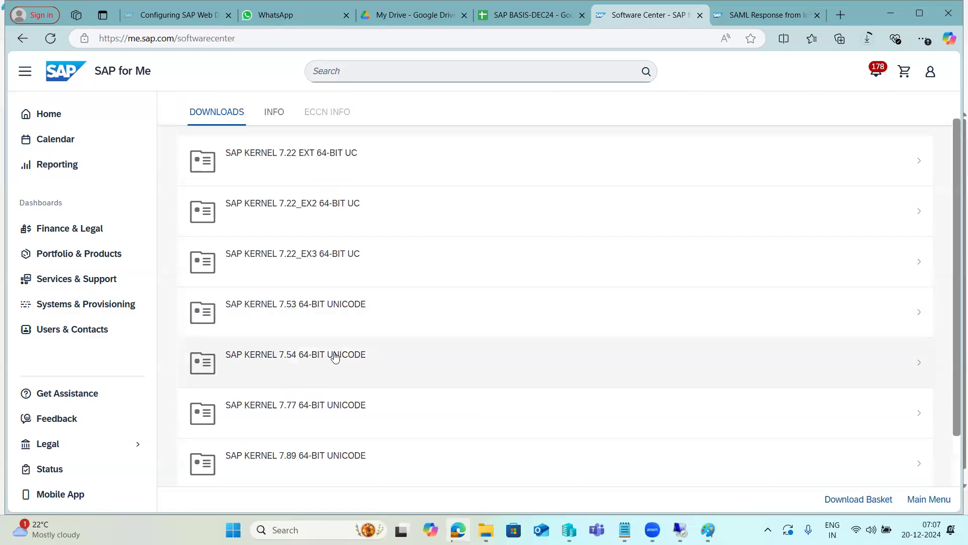
Reopen SAP KERNEL 7.53 64-BIT UNICODE and start downloading Kernel Part I, SAPEXE_1400-80002573.SAR
left_click(339, 314)
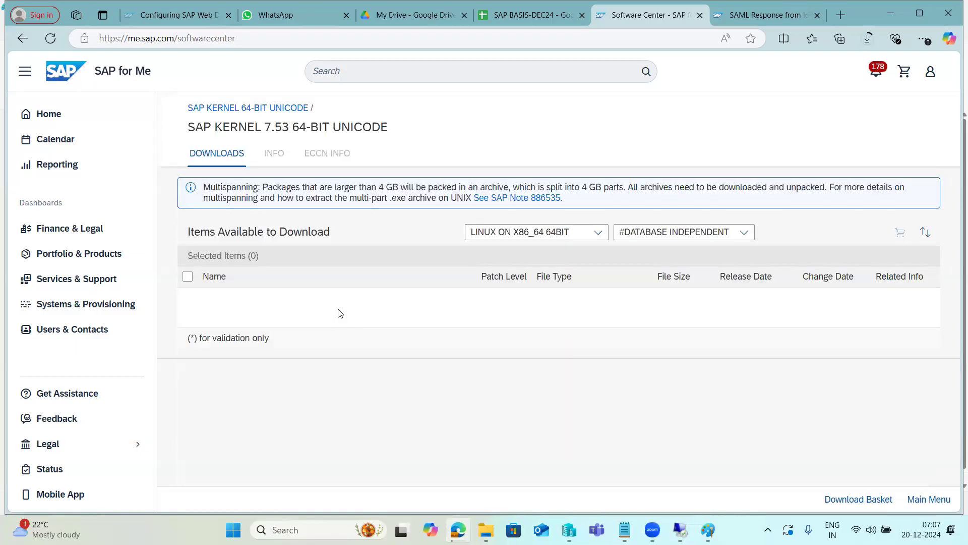
scroll(339, 313, "down", 4)
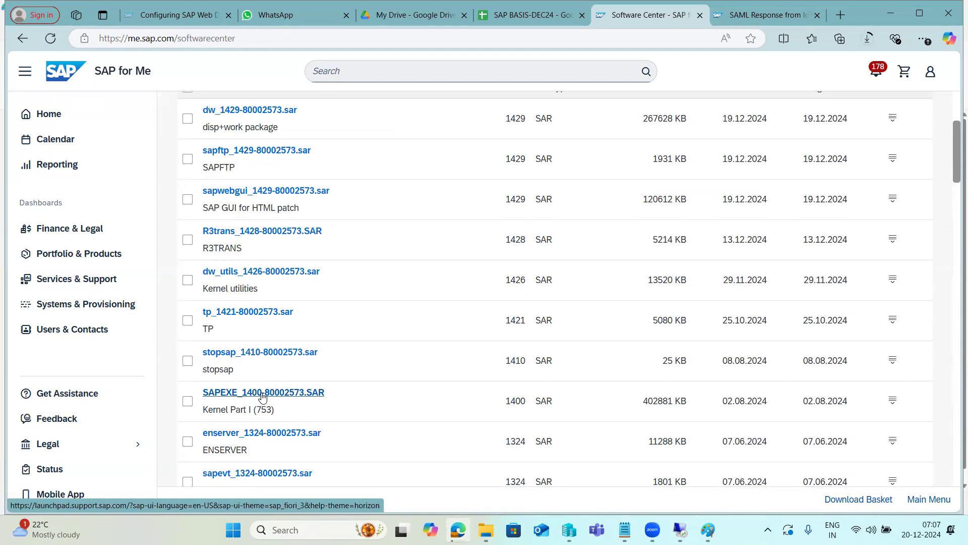
left_click(262, 397)
Switch to Paint and list EXPORT, KERNEL, SWPM, DB-DBCLIENT and SAPHOSTAGENT on separate lines of the SAP BASIS note
key("alt+Tab")
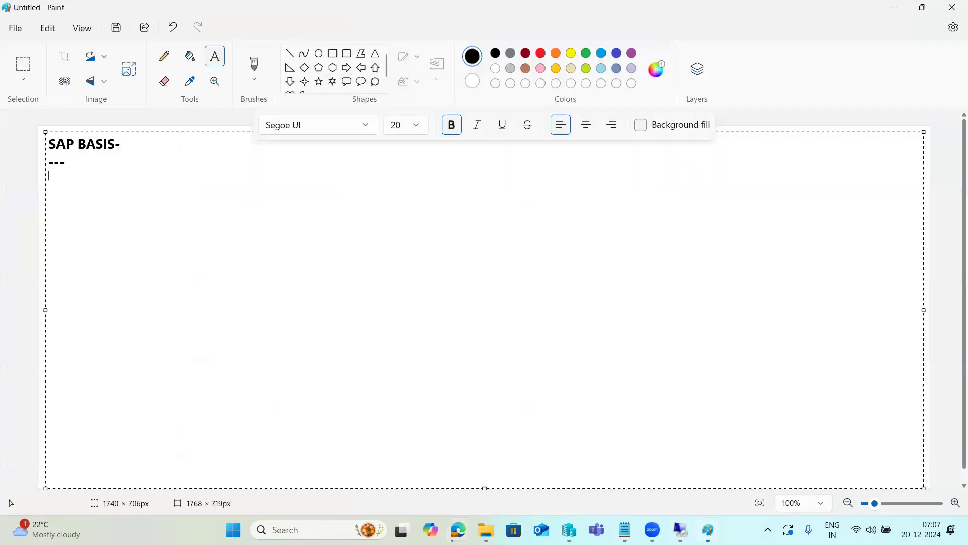
type("EXPORT ")
type("KERNE:")
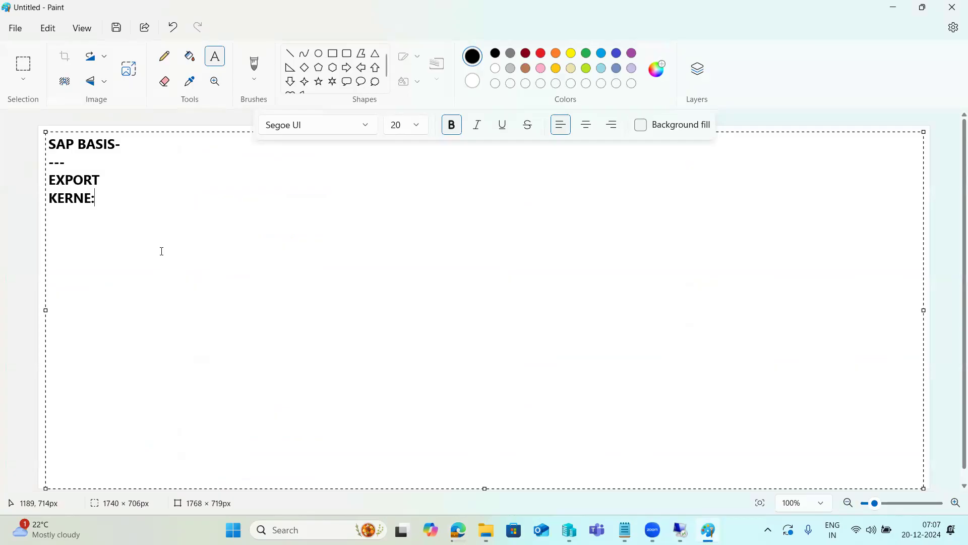
key("BackSpace")
type("L")
key("Return")
type("SWPM")
key("Return")
type("DB-DBCLIENT")
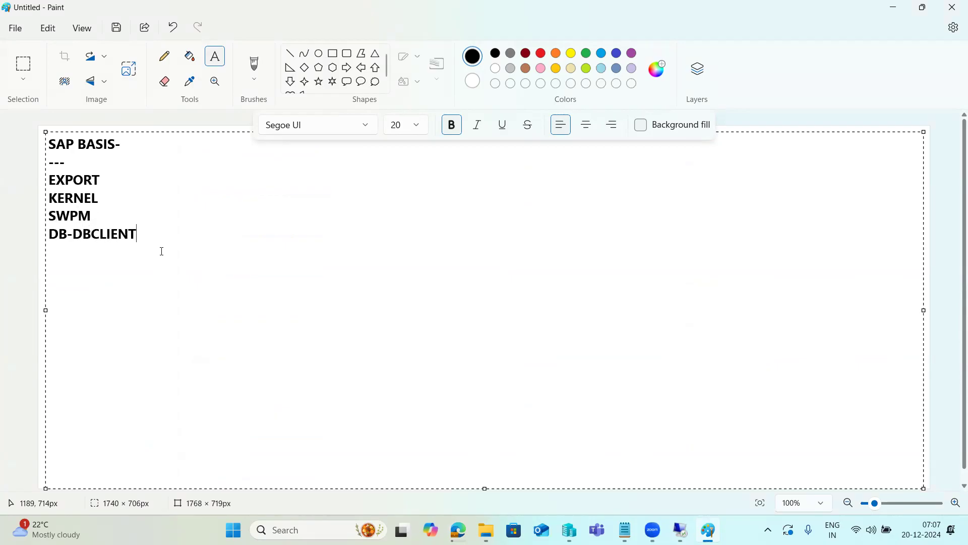
key("Return")
type("SAPHOSTAGENT")
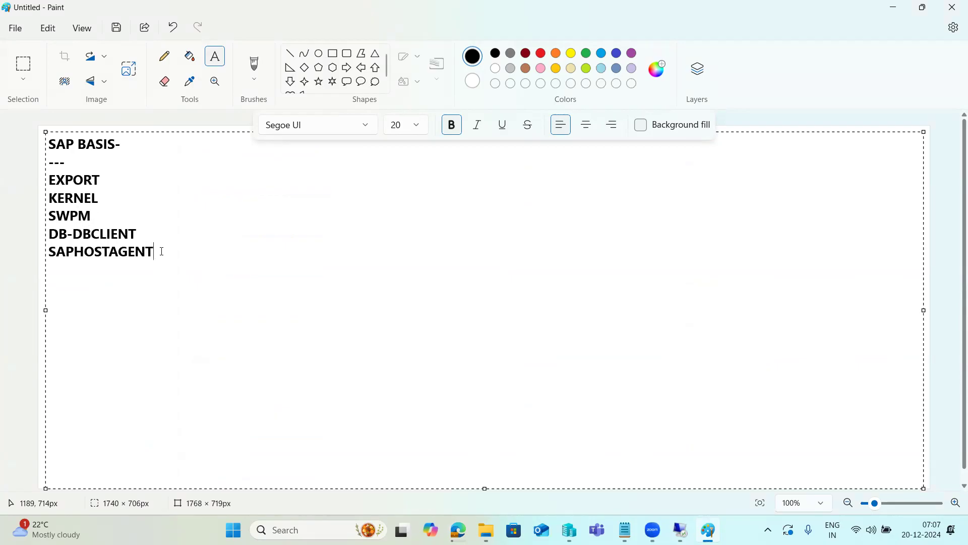
Add a dashed line after EXPORT and after KERNEL, and complete the KERNEL line with SAPEXE,SAPEXEDB,IGSEXE ,IGSHELPER
left_click(122, 176)
type("---------")
left_click(143, 199)
type("---------")
type("SAPEXE,SAPEXE")
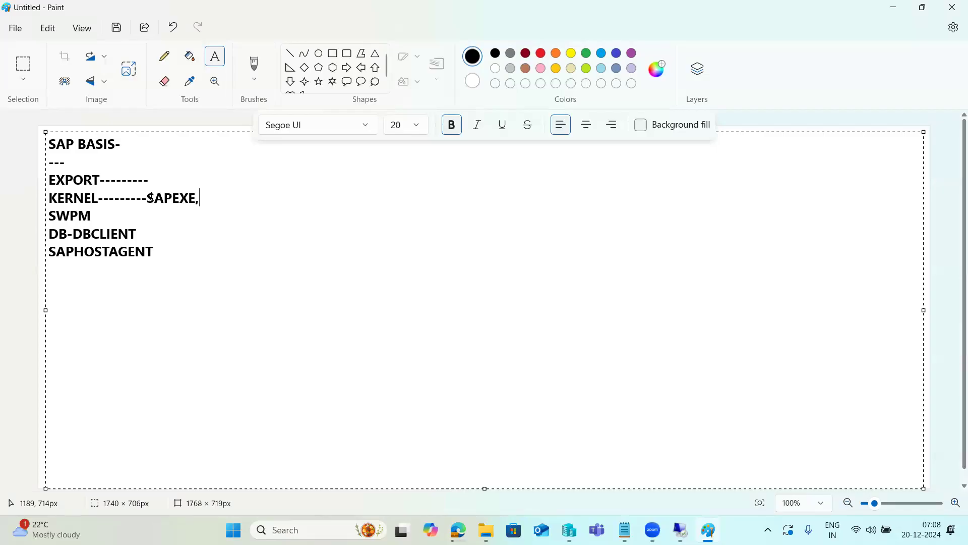
type("D")
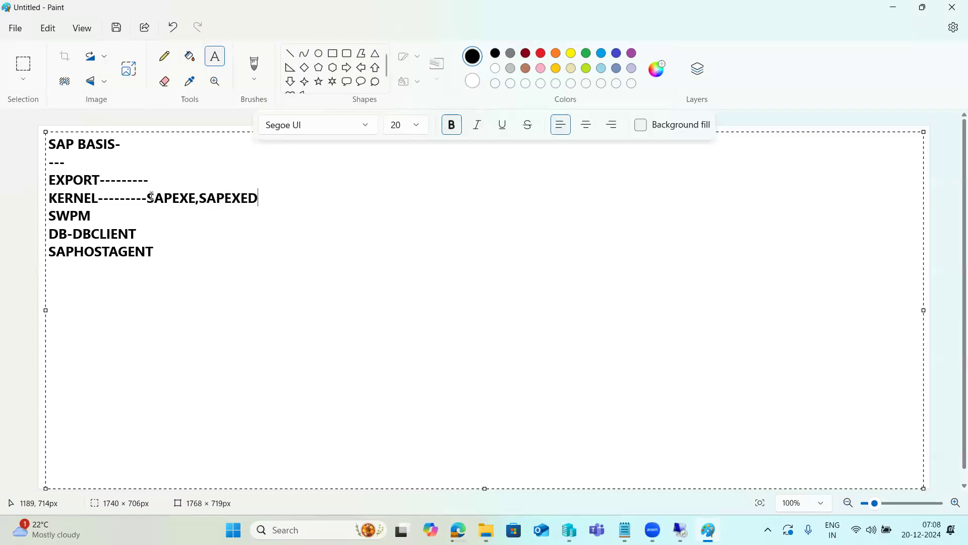
type("B,IGSEXE ,IG")
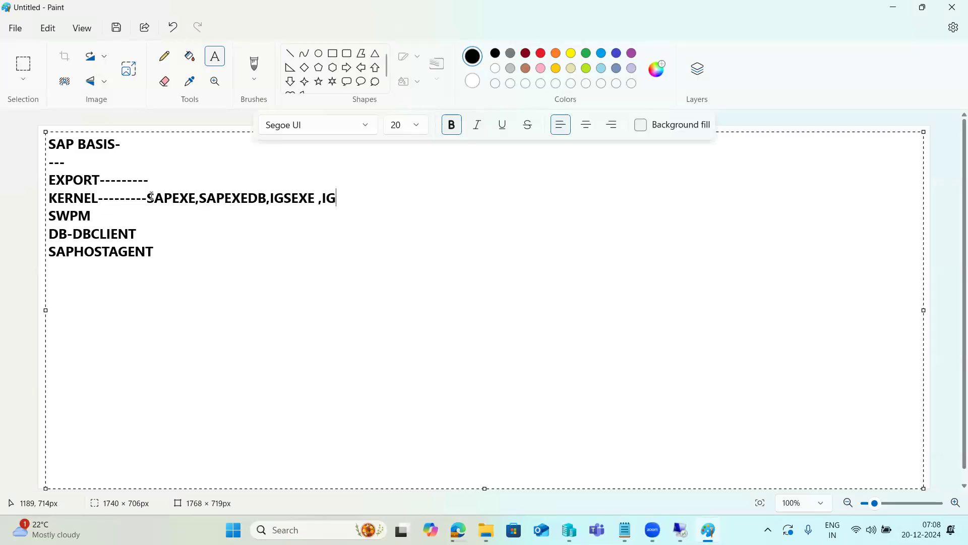
type("SHELPER")
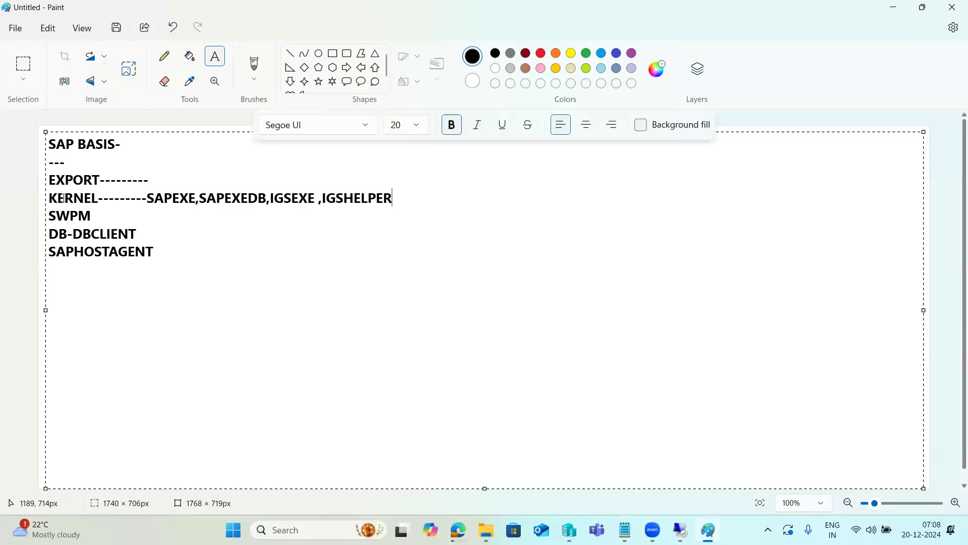
left_click(148, 198)
left_click_drag(149, 198, 399, 200)
left_click_drag(98, 198, 52, 196)
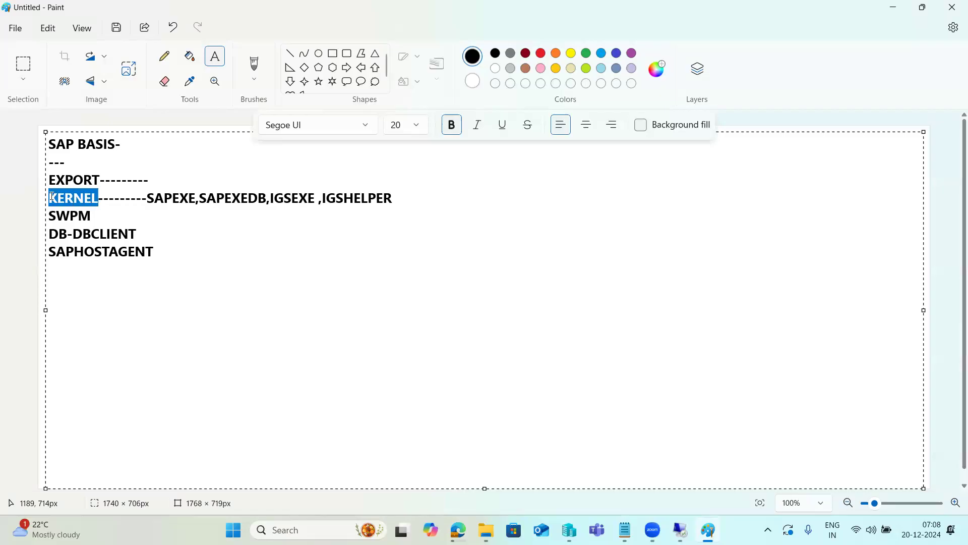
Switch back to Edge and check the progress of the running SAPEXE and export downloads
left_click(458, 530)
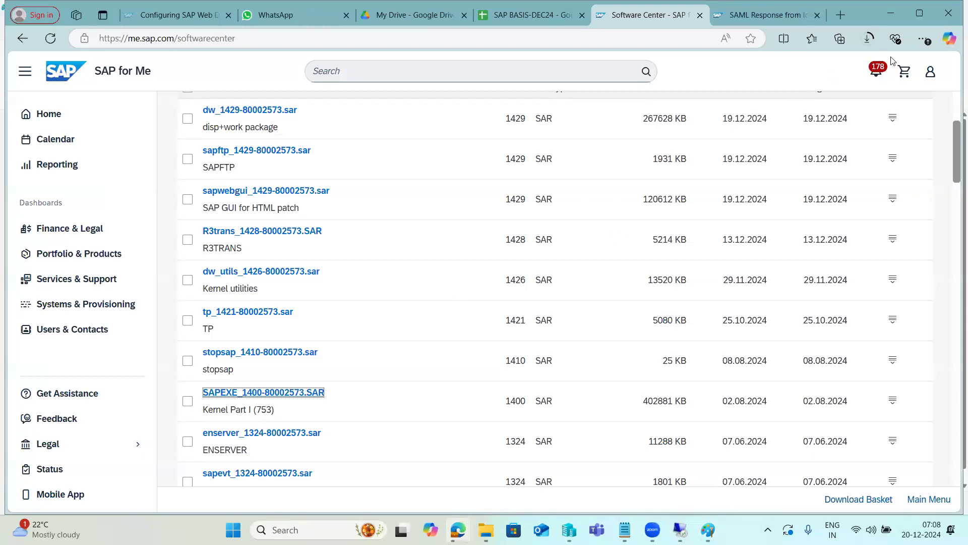
left_click(868, 39)
scroll(592, 181, "up", 4)
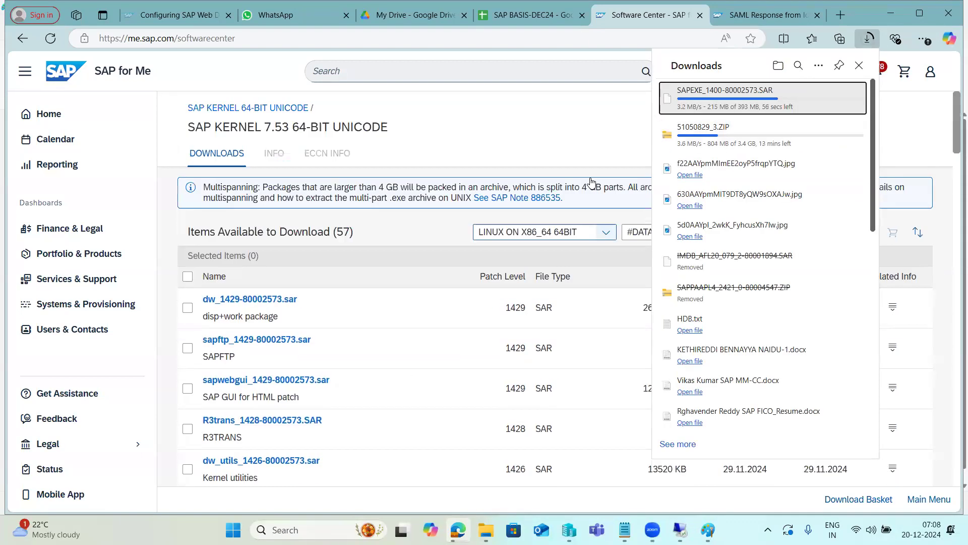
left_click(590, 114)
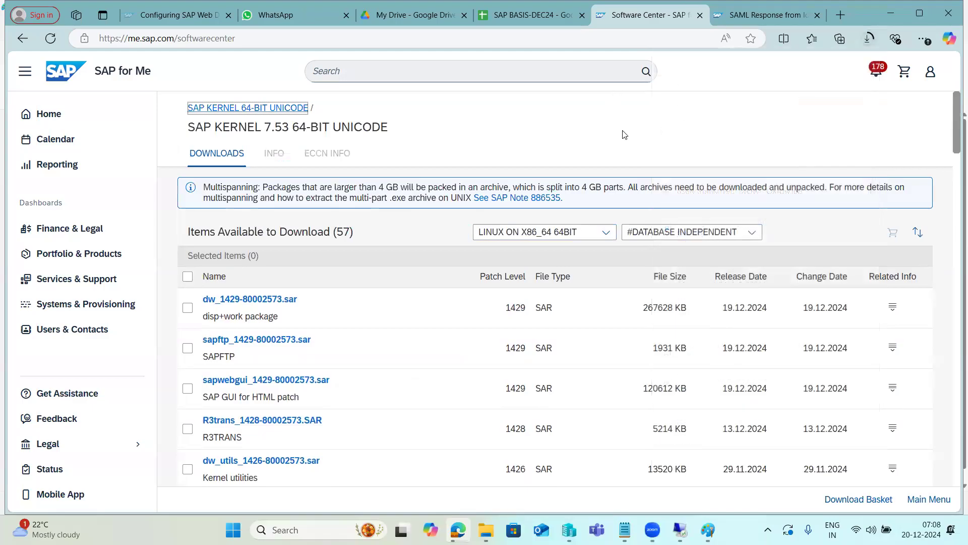
Filter the 7.53 kernel items to SAP HANA DATABASE and start downloading Kernel Part II, SAPEXEDB_1400-80002572.SAR
left_click(645, 238)
left_click(645, 388)
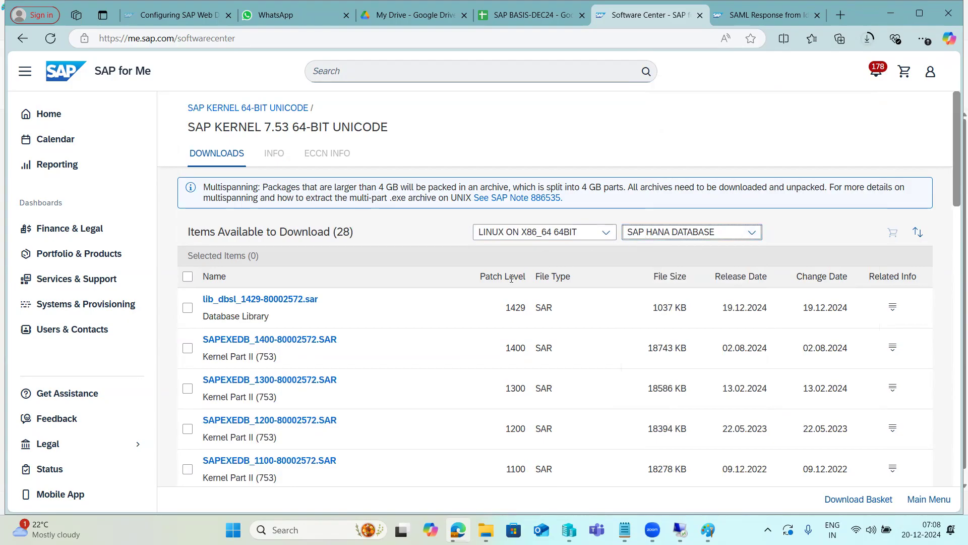
left_click(260, 340)
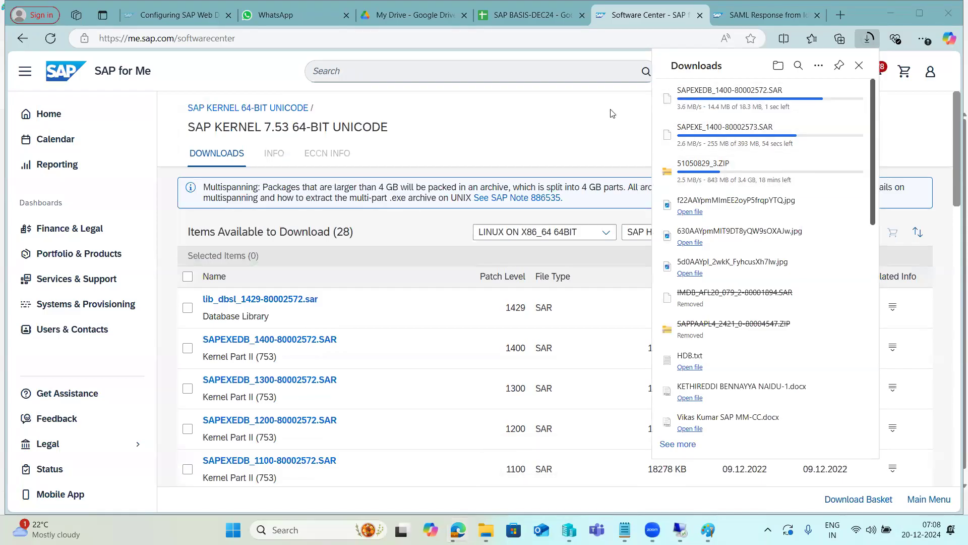
left_click(484, 132)
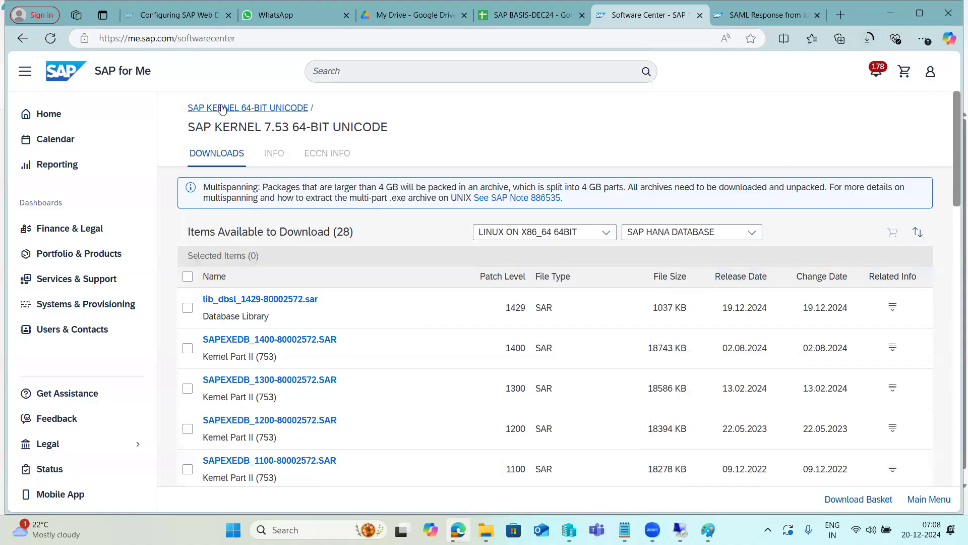
Go back to the kernel version list, search SAP for Me for "sap igs" and open the SAP IGS component's downloads
left_click(285, 107)
left_click(335, 76)
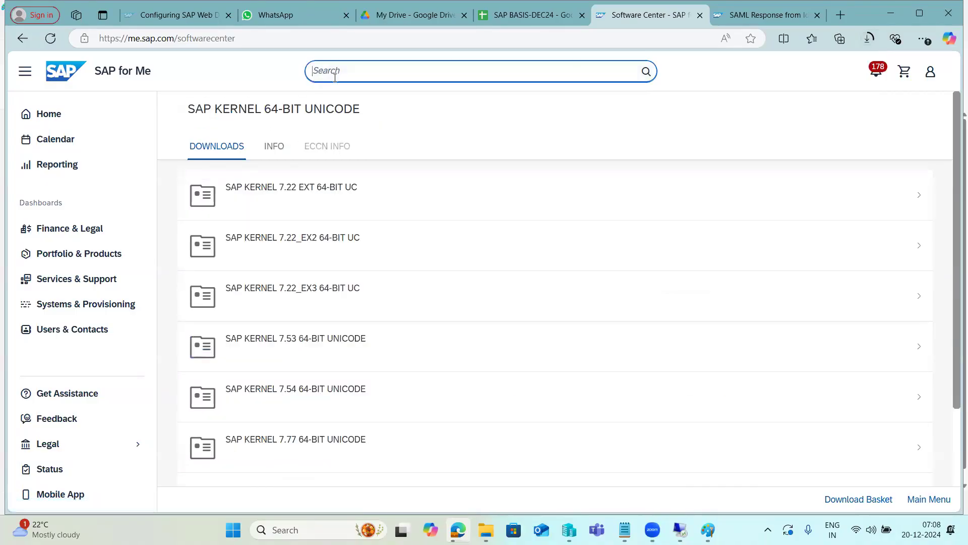
type("sap")
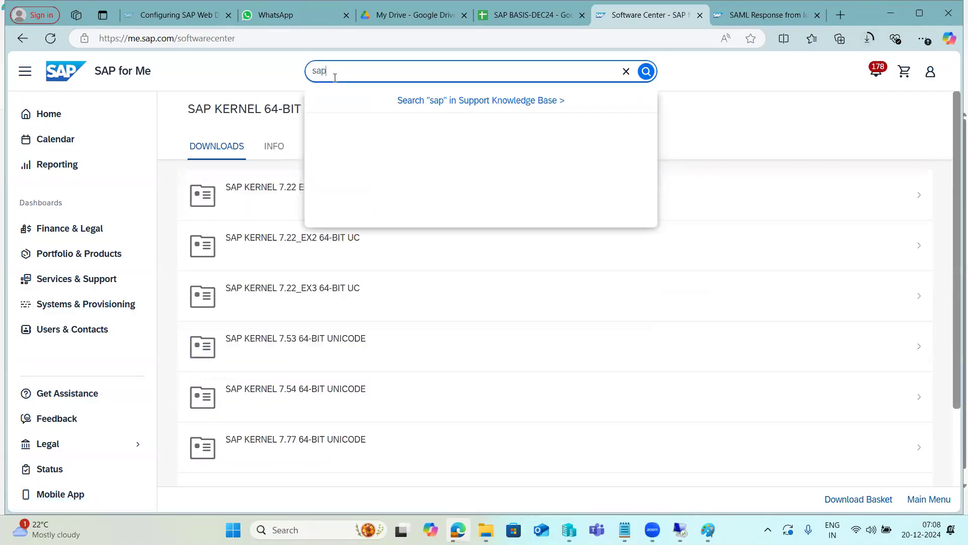
type(" igs")
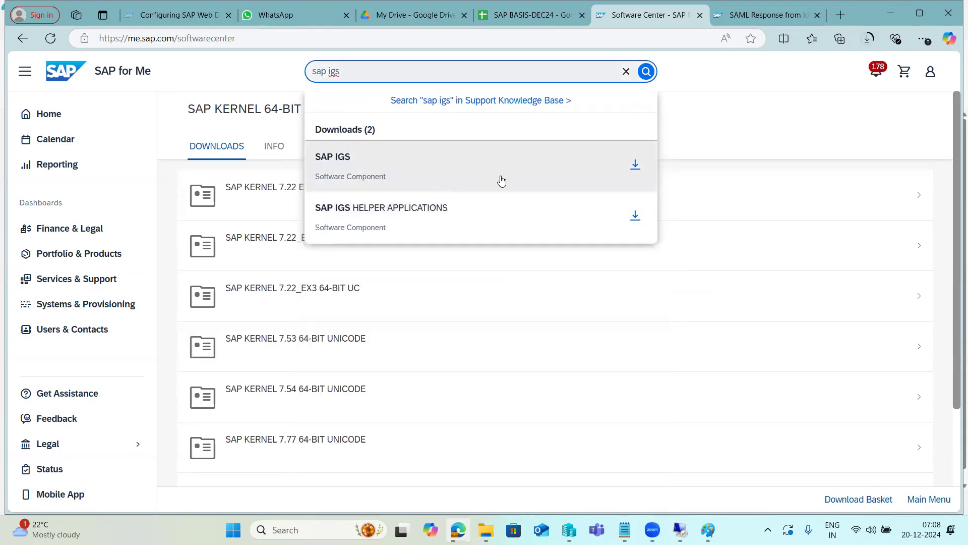
left_click(636, 164)
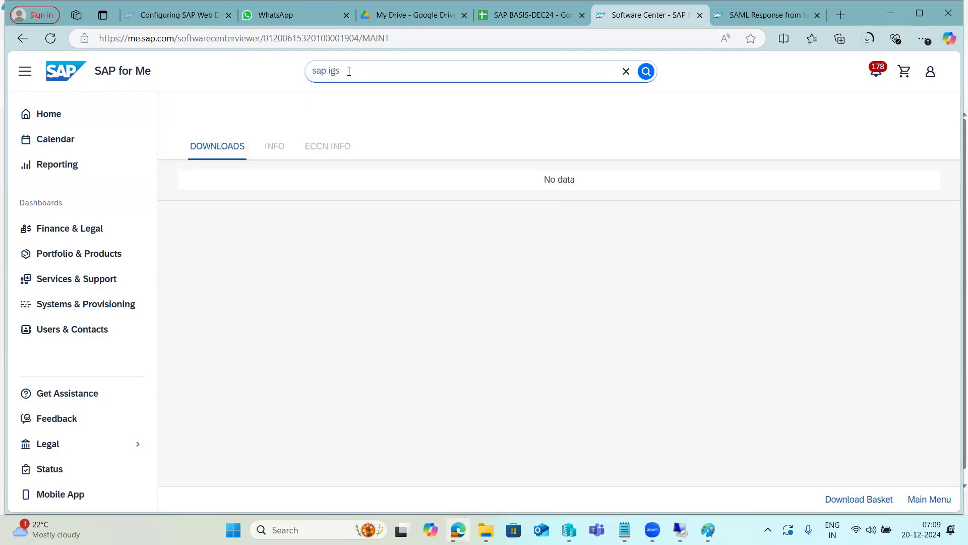
Open the SAP IGS 7.53 downloads for LINUX ON X86_64 64BIT and start downloading igsexe_17-80003187.sar
left_click(286, 297)
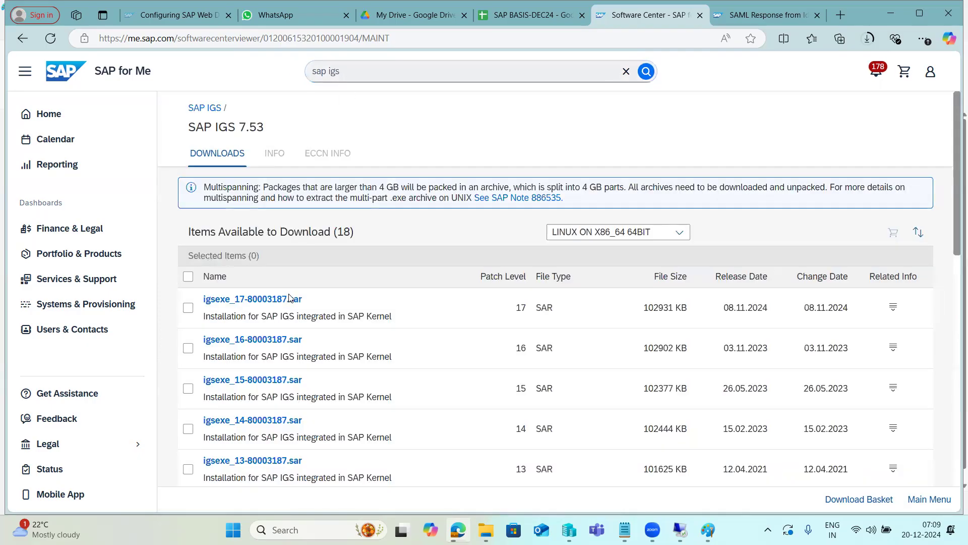
left_click(282, 299)
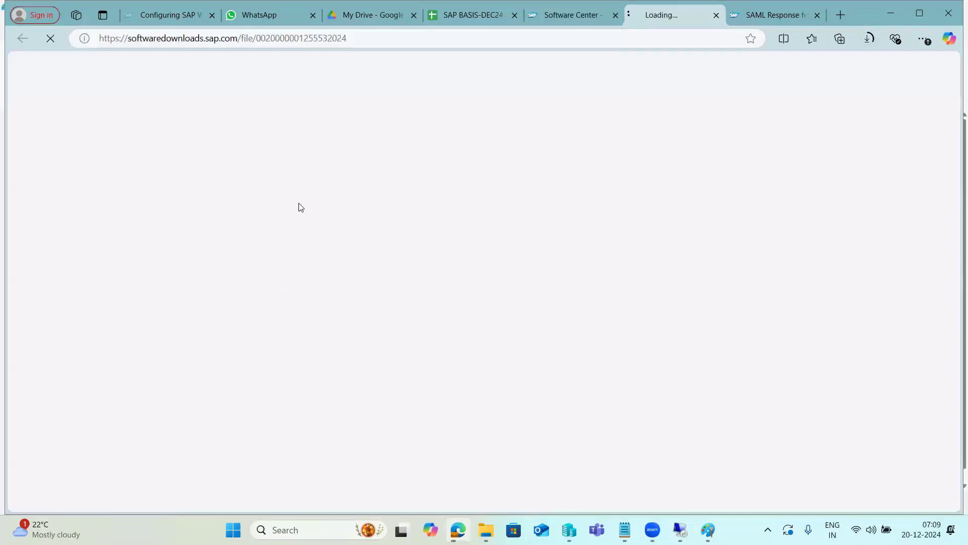
left_click(573, 15)
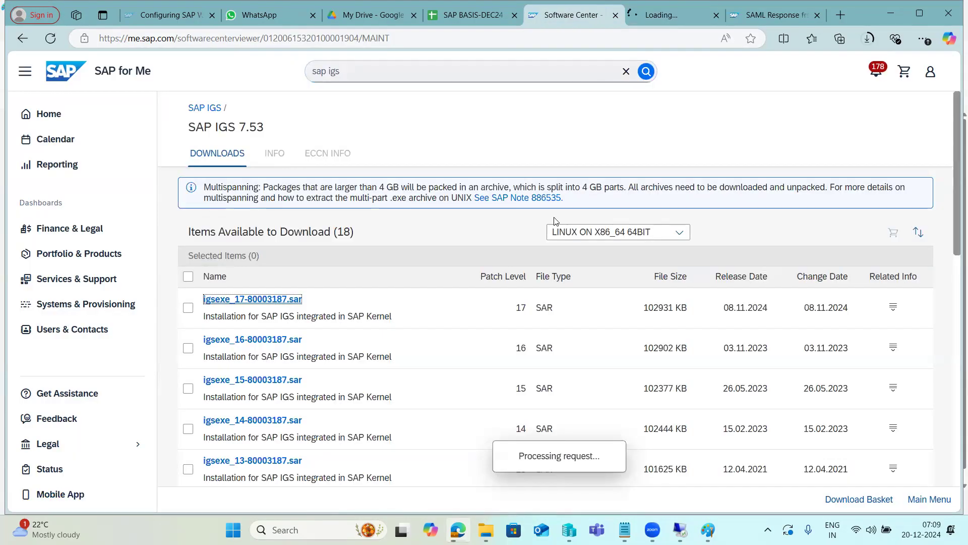
scroll(258, 420, "down", 5)
scroll(259, 423, "up", 5)
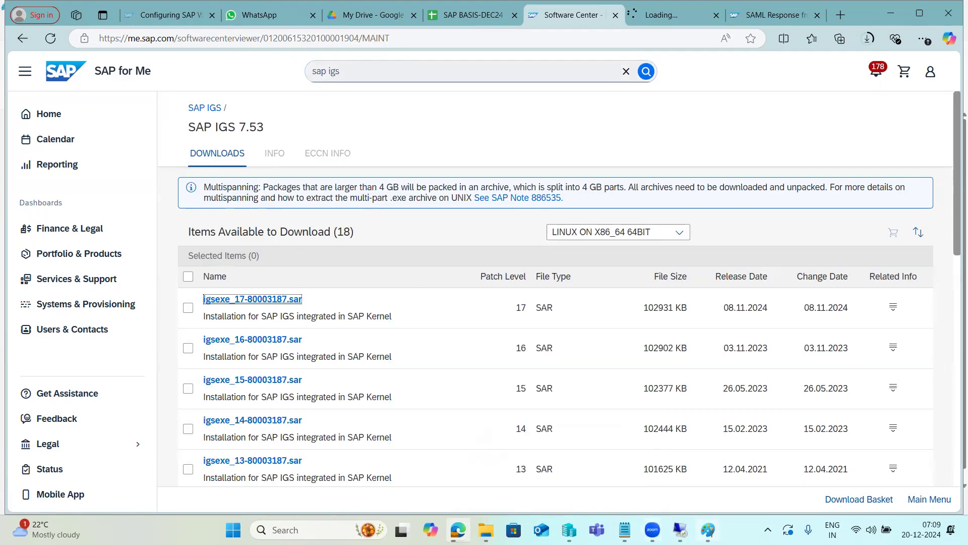
Switch to Paint and review the components on the KERNEL line, highlighting SAPEXE, SAPEXEDB, IGSEXE and IGSHELPER
key("alt+Tab")
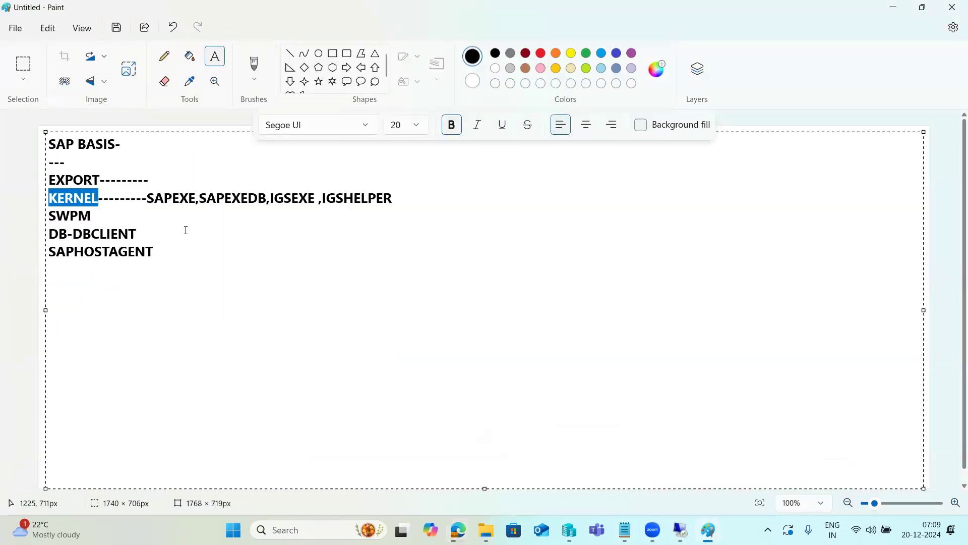
left_click_drag(148, 201, 396, 201)
left_click(226, 220)
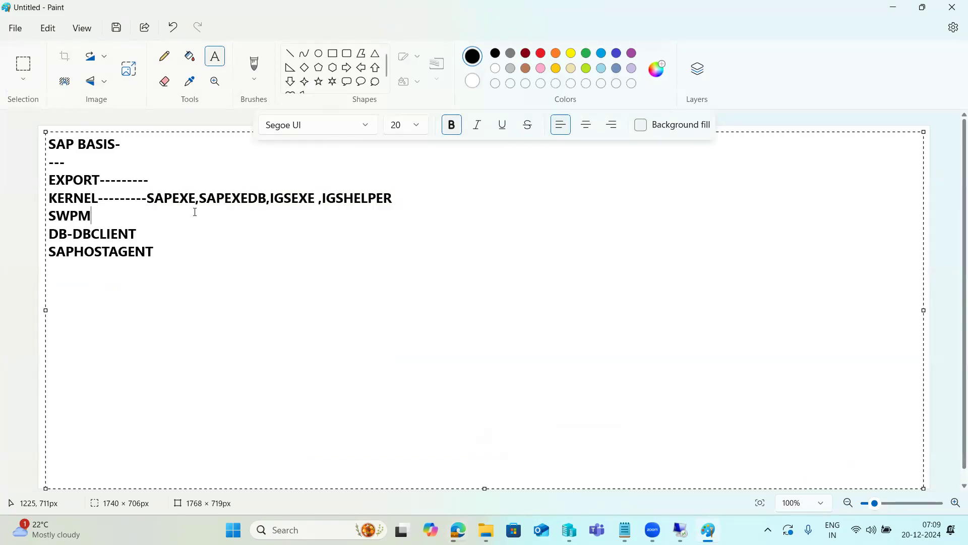
left_click(149, 196)
left_click_drag(148, 195, 392, 199)
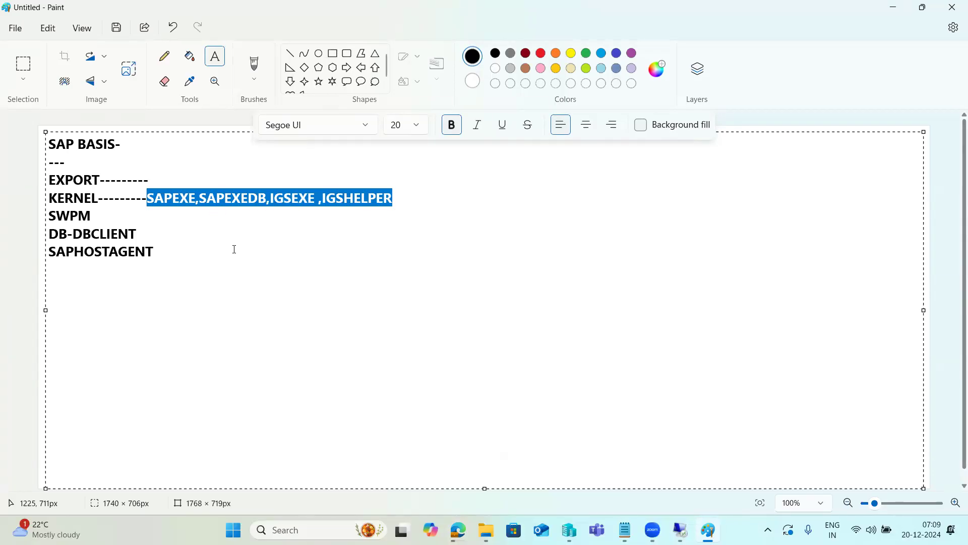
key("alt+Tab")
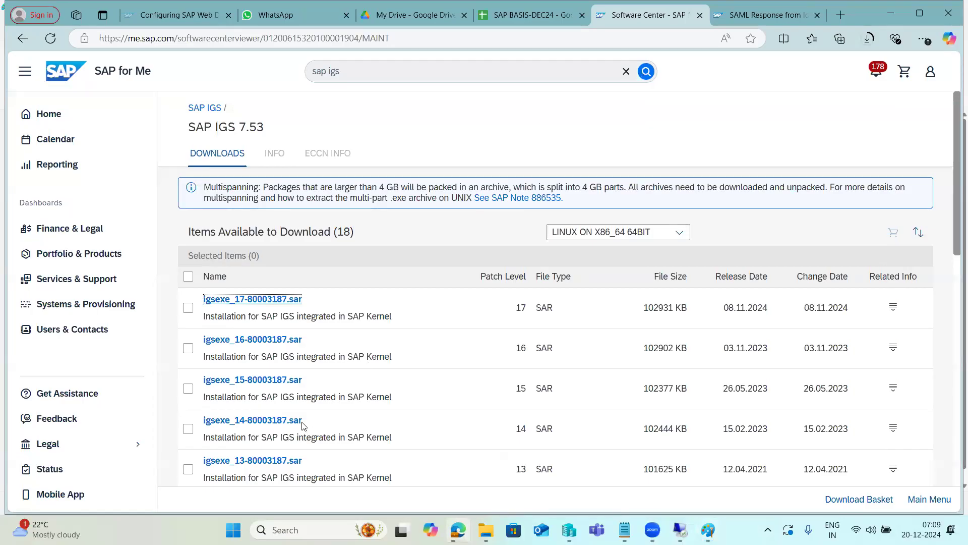
key("alt+Tab")
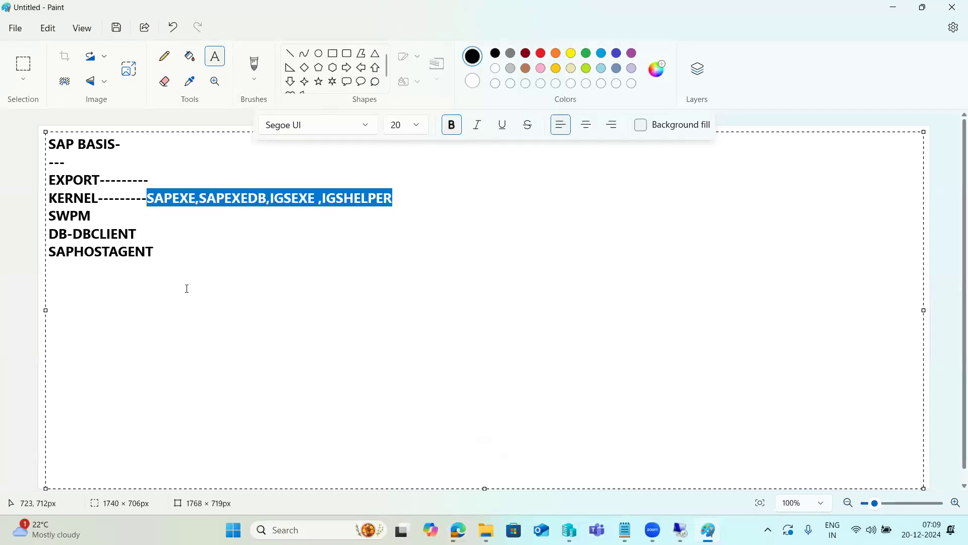
double_click(174, 197)
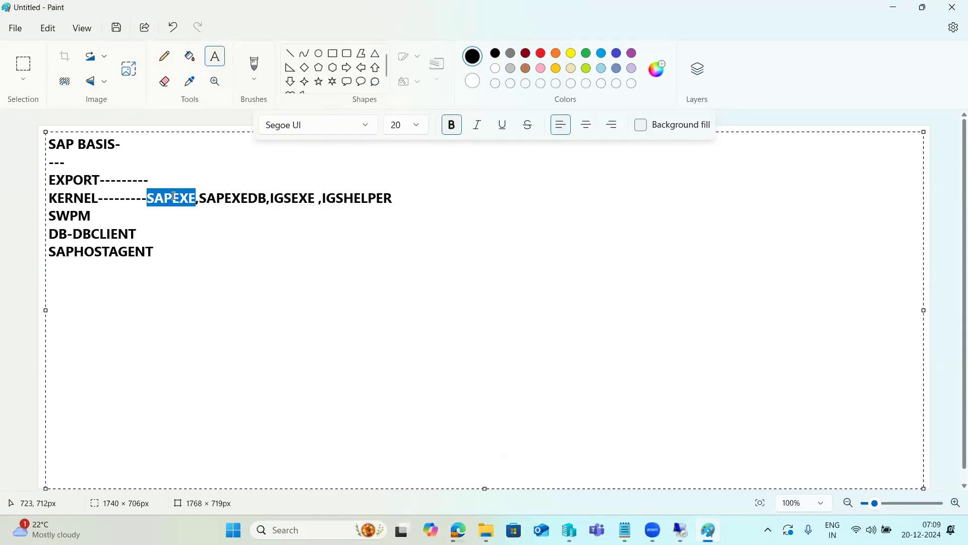
double_click(246, 201)
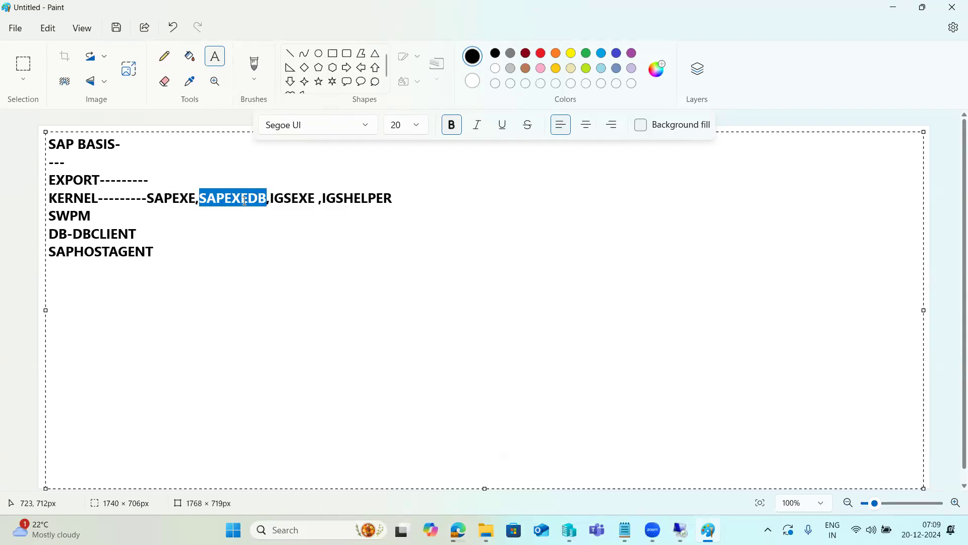
left_click_drag(274, 199, 351, 199)
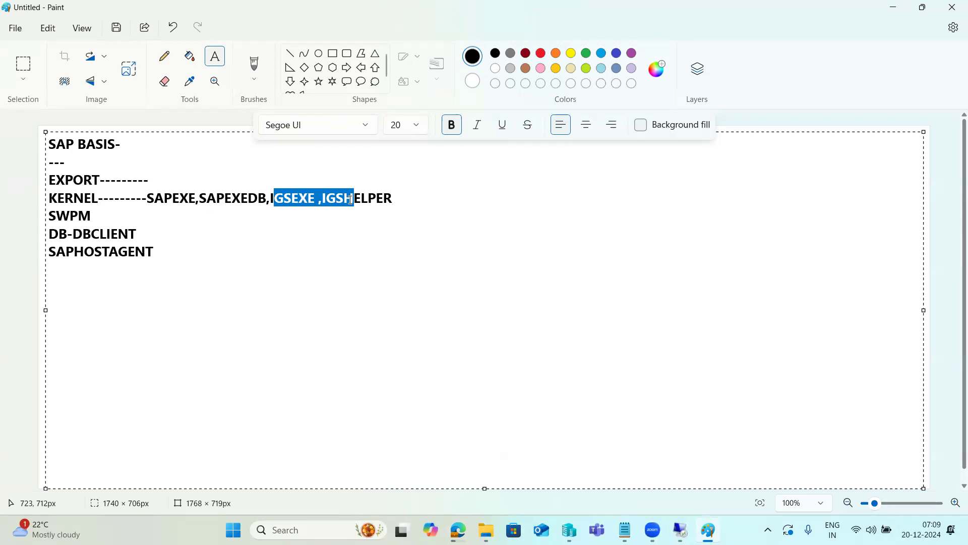
Switch back to Edge, open SAP IGS HELPER from the "sap igs" search and start downloading igshelper_17-10010245.sar
mouse_move(458, 530)
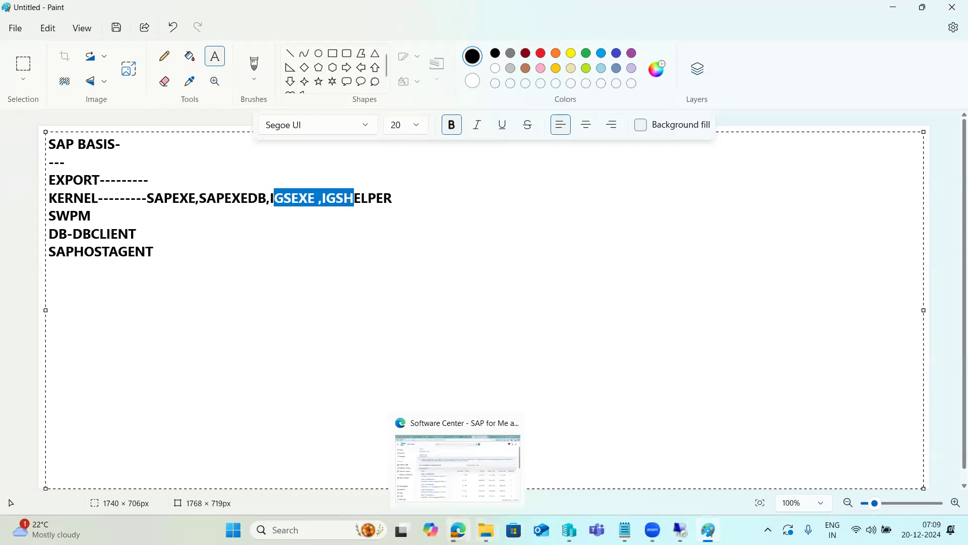
left_click(467, 475)
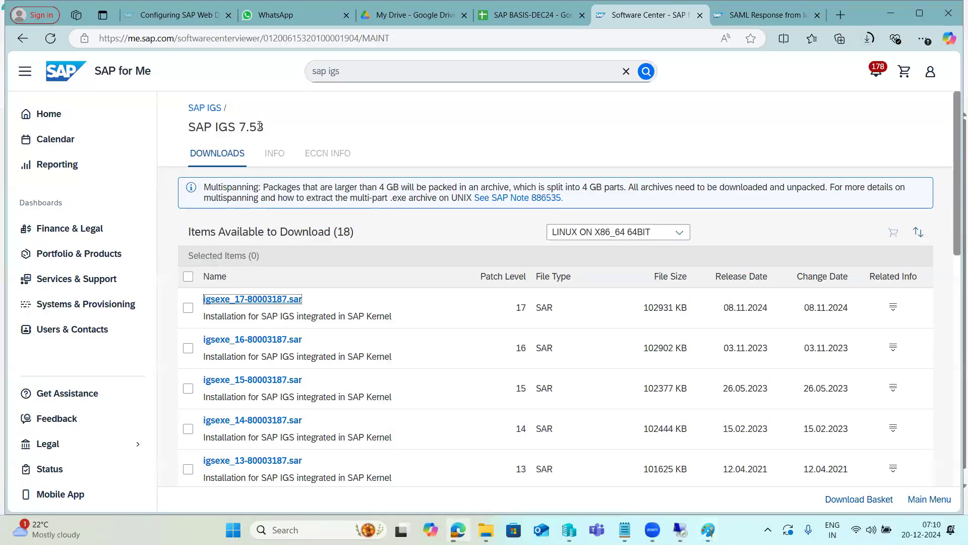
left_click(348, 73)
left_click(635, 216)
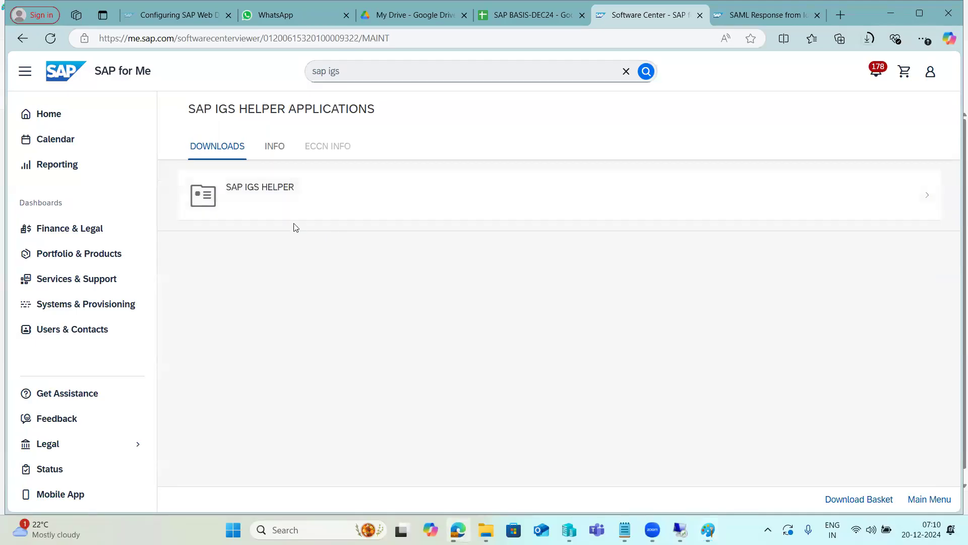
left_click(287, 209)
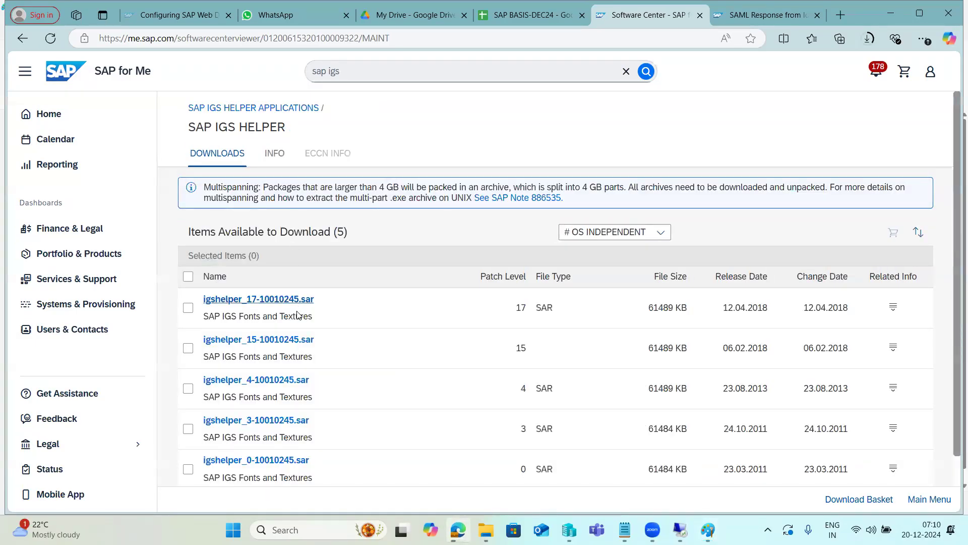
left_click(255, 302)
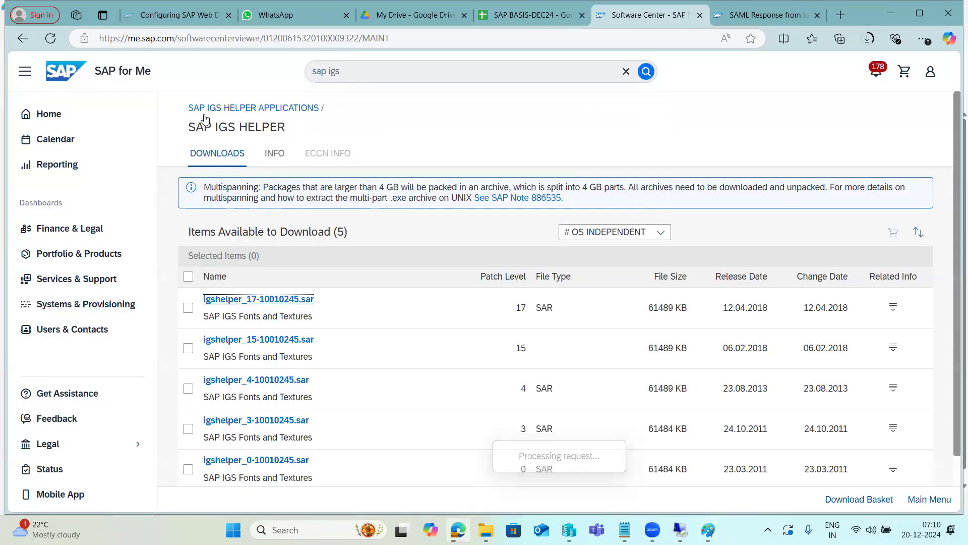
Try to go back from the SAP IGS HELPER downloads through the previously visited pages
left_click(185, 102)
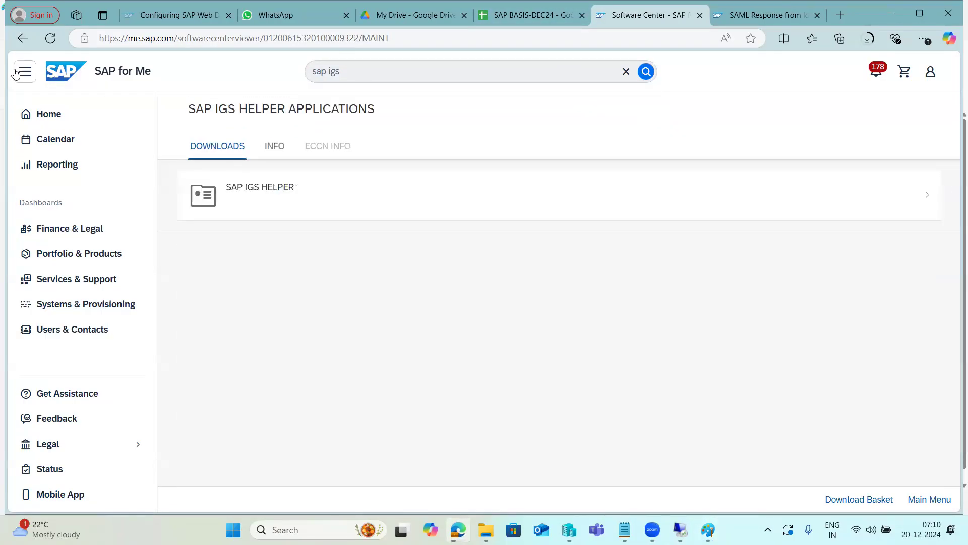
left_click(22, 39)
left_click(21, 39)
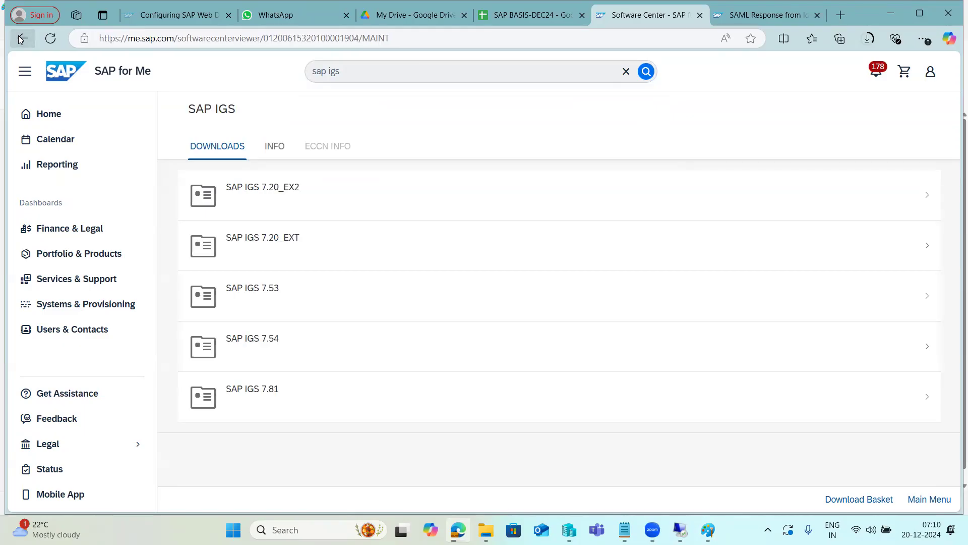
left_click(21, 39)
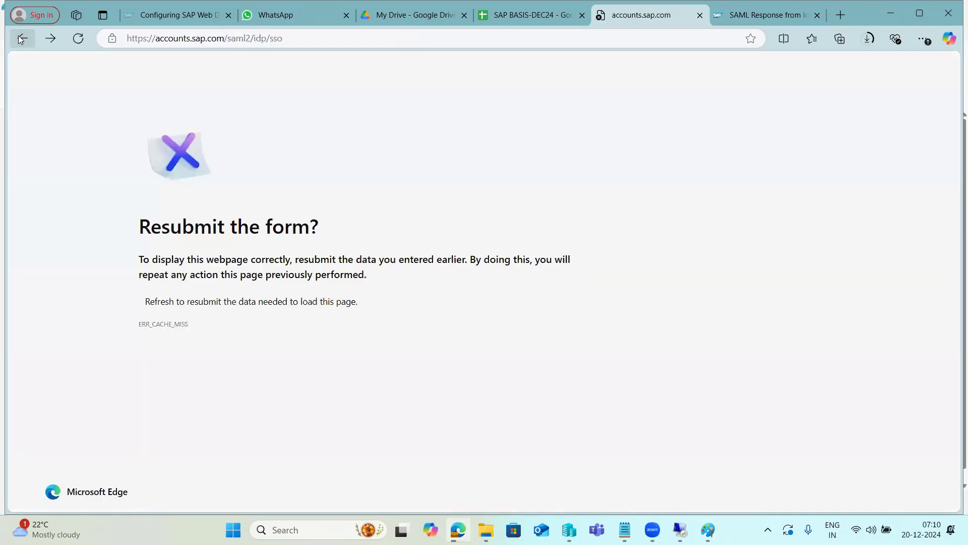
left_click(50, 40)
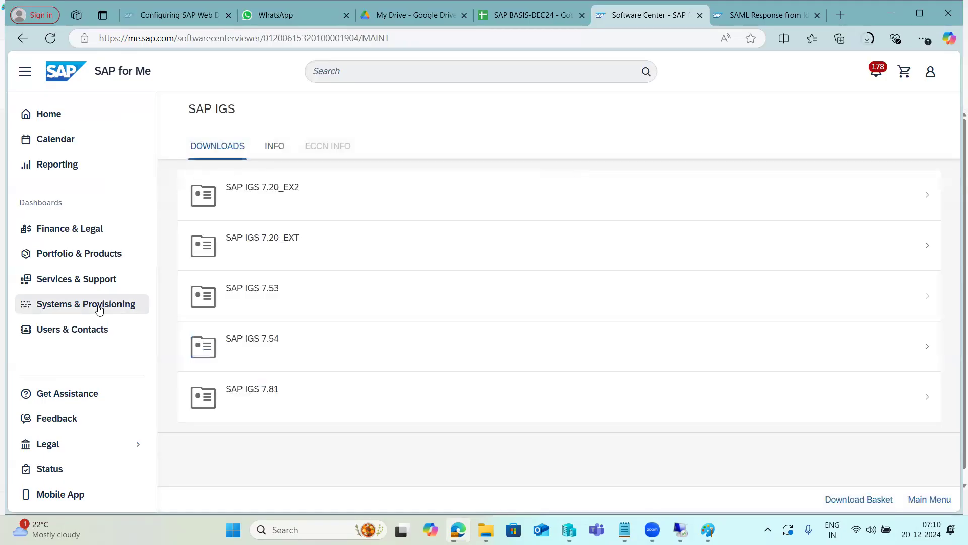
Open the Software Download Center from the Systems & Provisioning dashboard
left_click(99, 306)
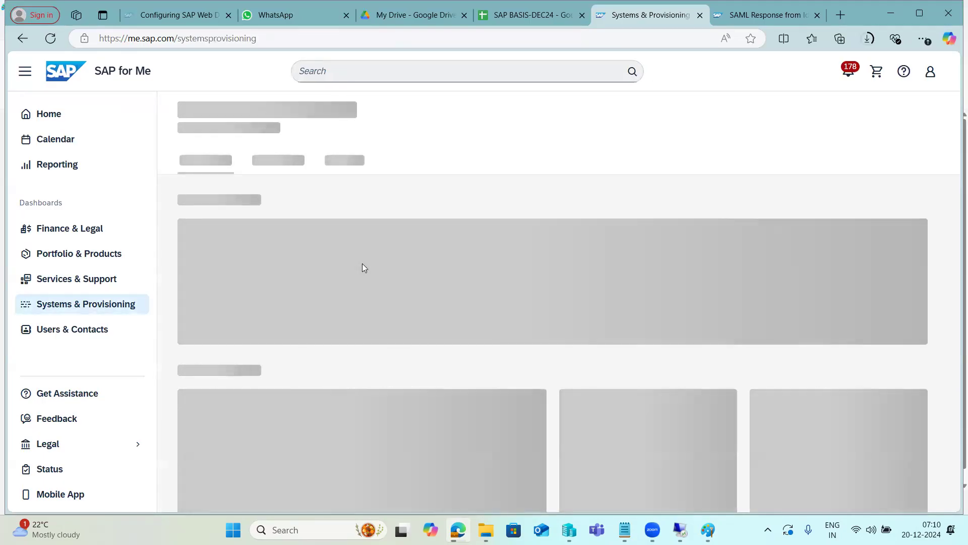
scroll(379, 401, "down", 1)
scroll(379, 401, "down", 1)
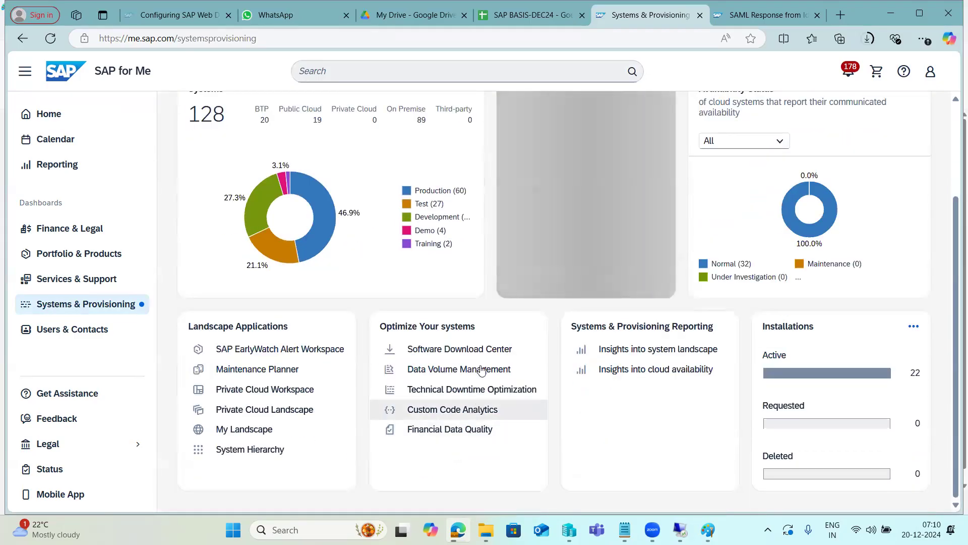
left_click(482, 346)
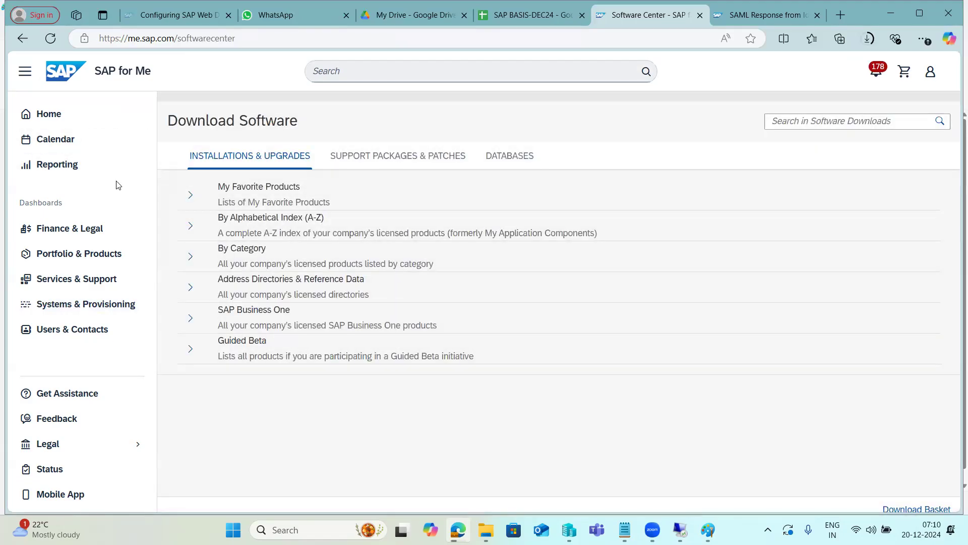
Browse Support Packages & Patches by alphabetical index and open the products under letter S
left_click(351, 156)
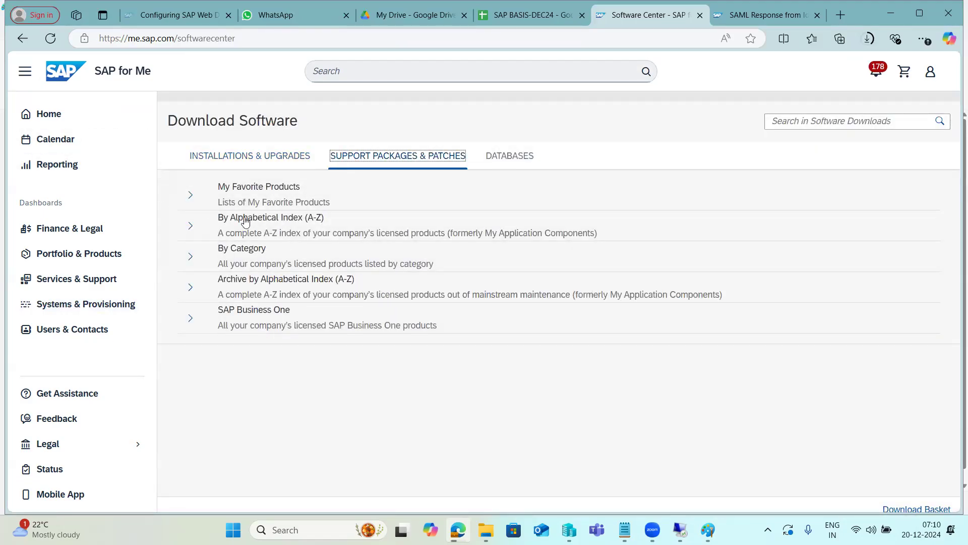
left_click(190, 225)
scroll(265, 382, "down", 7)
scroll(266, 382, "down", 9)
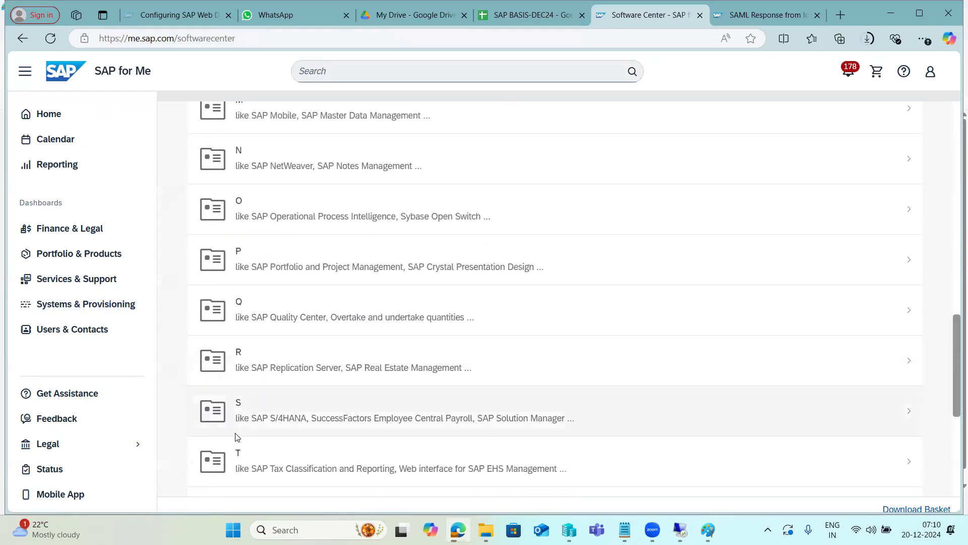
left_click(247, 428)
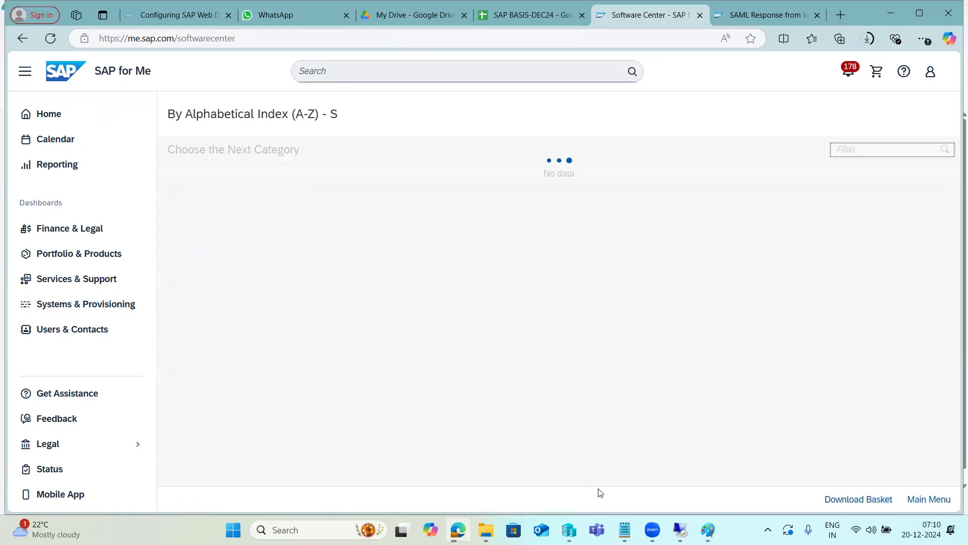
Check the media list in Paint, open SOFTWARE PROVISIONING MGR 1.0 in Edge, start downloading SWPM10SP42_3-20009701.SAR and review the download progress
left_click(708, 530)
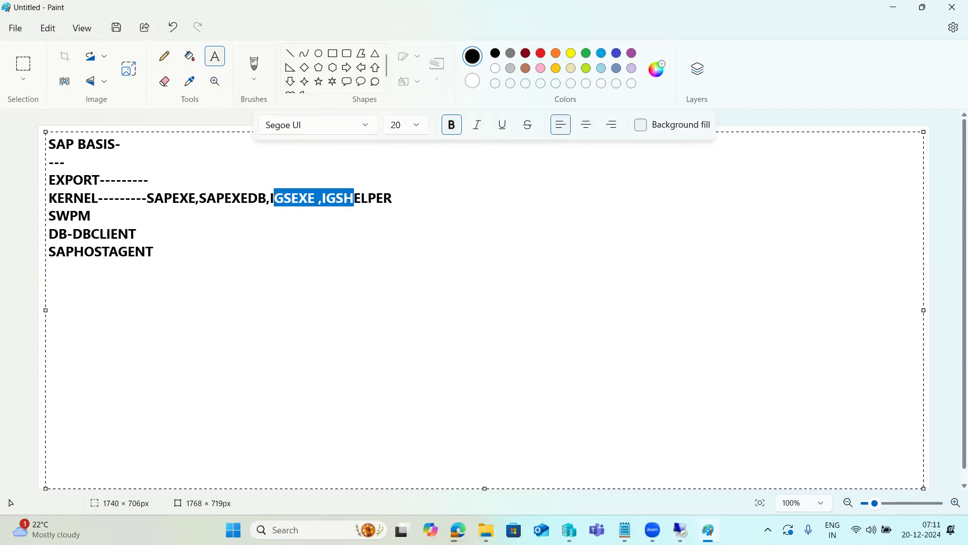
left_click(708, 530)
scroll(274, 393, "down", 6)
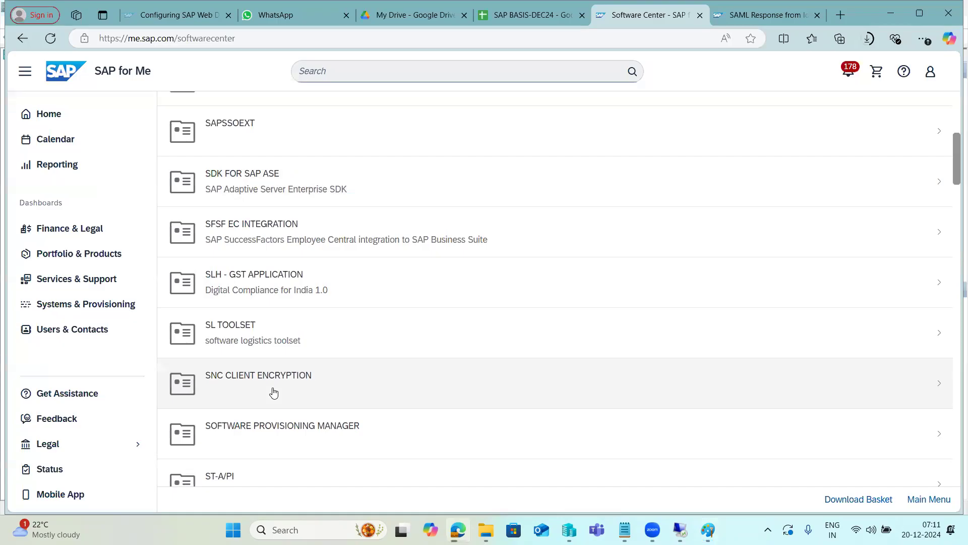
scroll(274, 392, "down", 1)
left_click(273, 380)
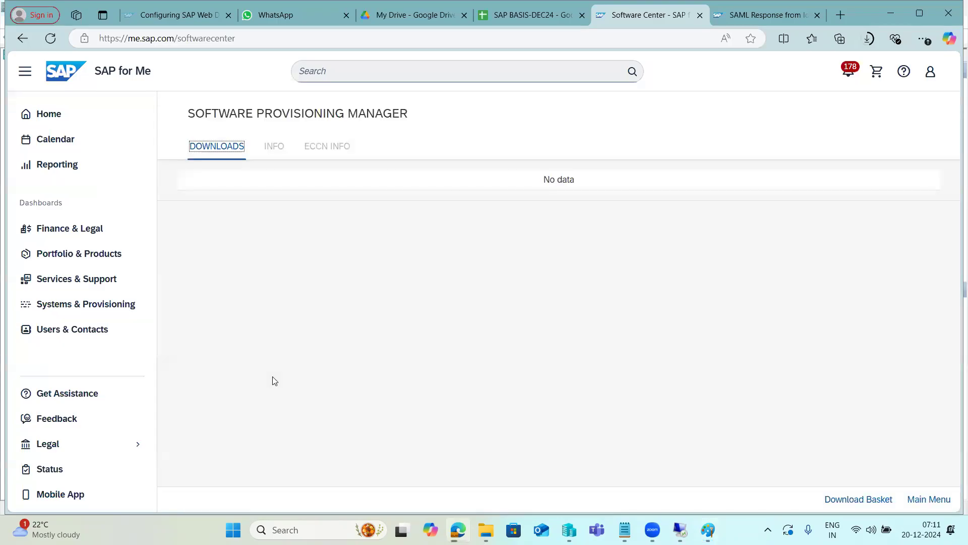
left_click(281, 200)
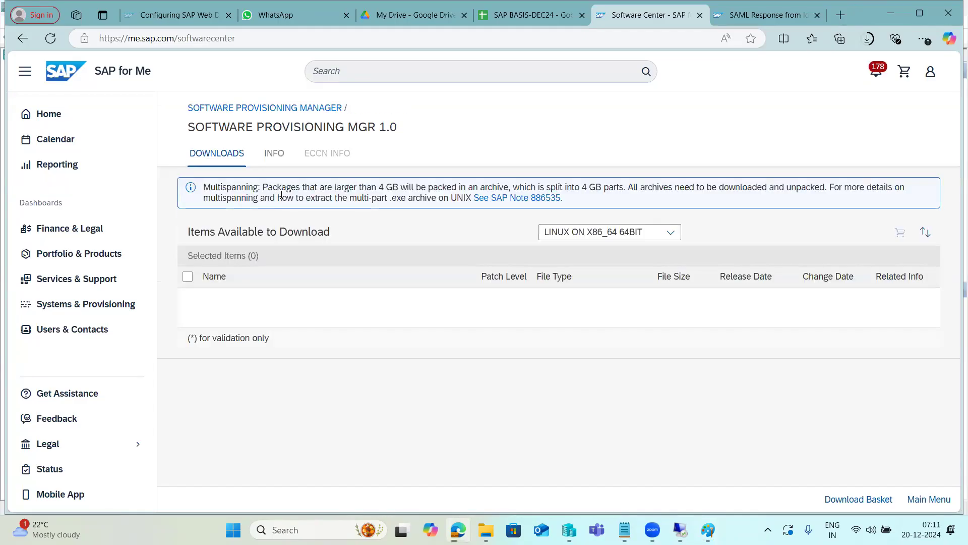
left_click(282, 340)
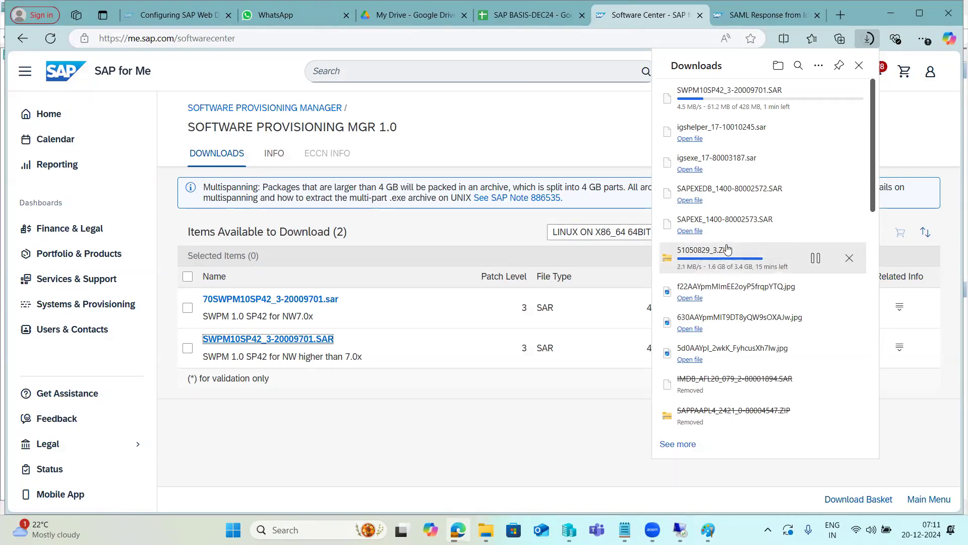
left_click(555, 473)
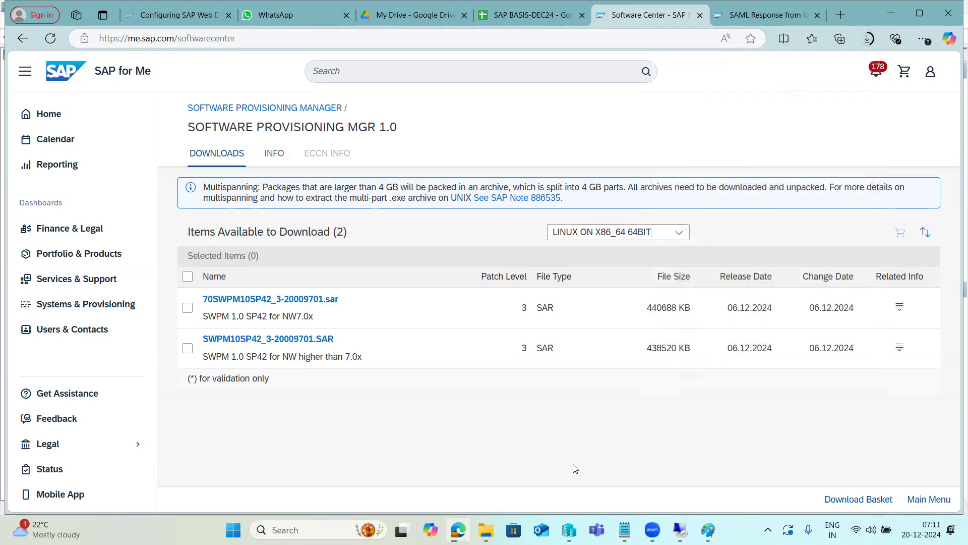
left_click(902, 7)
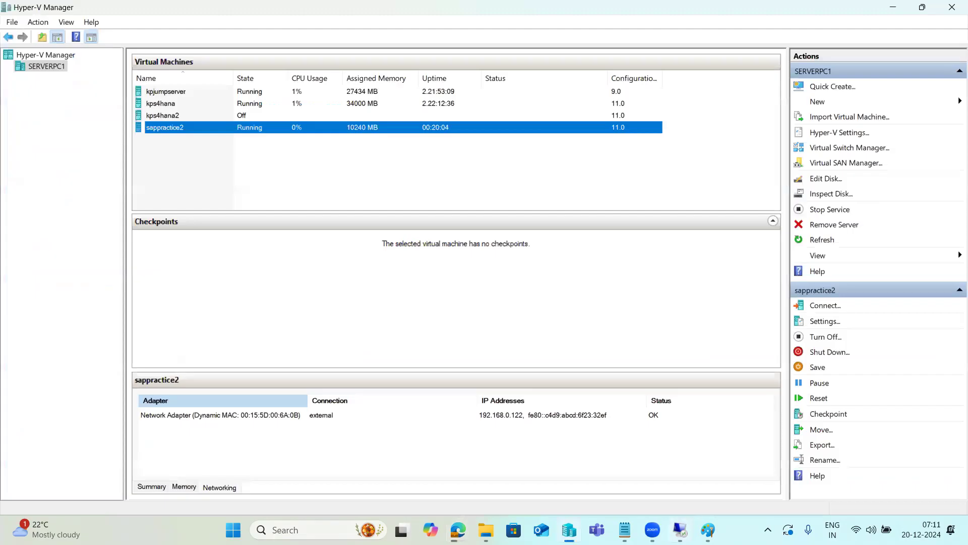
left_click(681, 530)
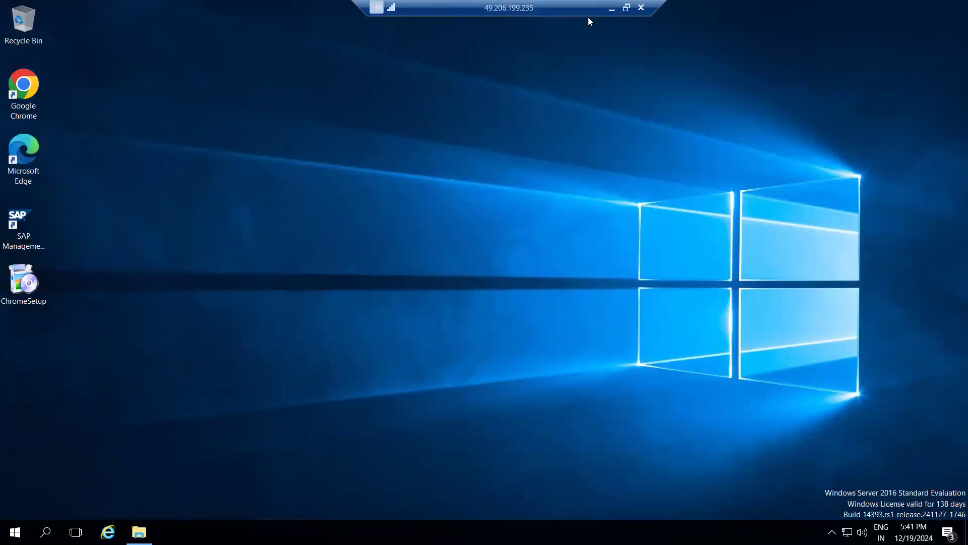
left_click(612, 9)
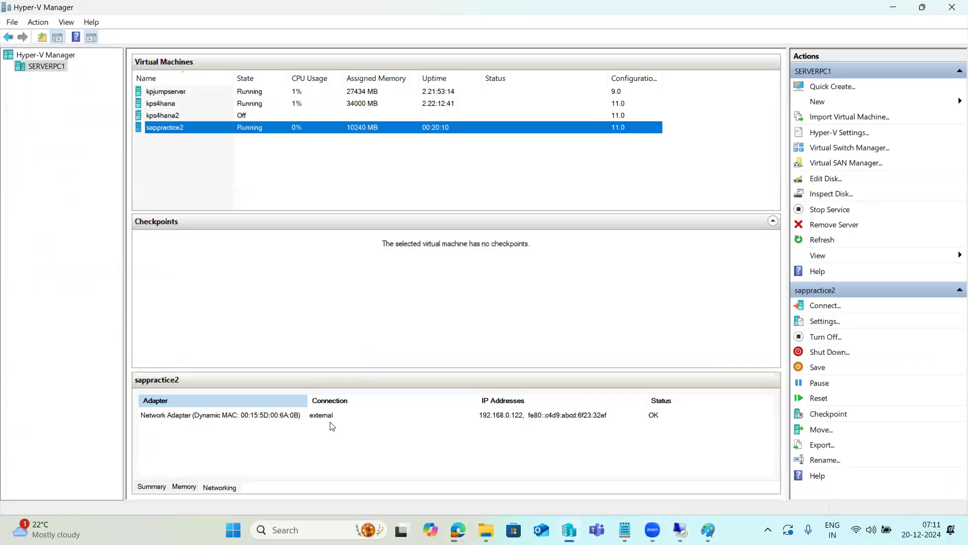
Connect via Remote Desktop to 49.206.199.235, entering the Administrator account password and accepting the certificate errors
key("super+r")
key("Return")
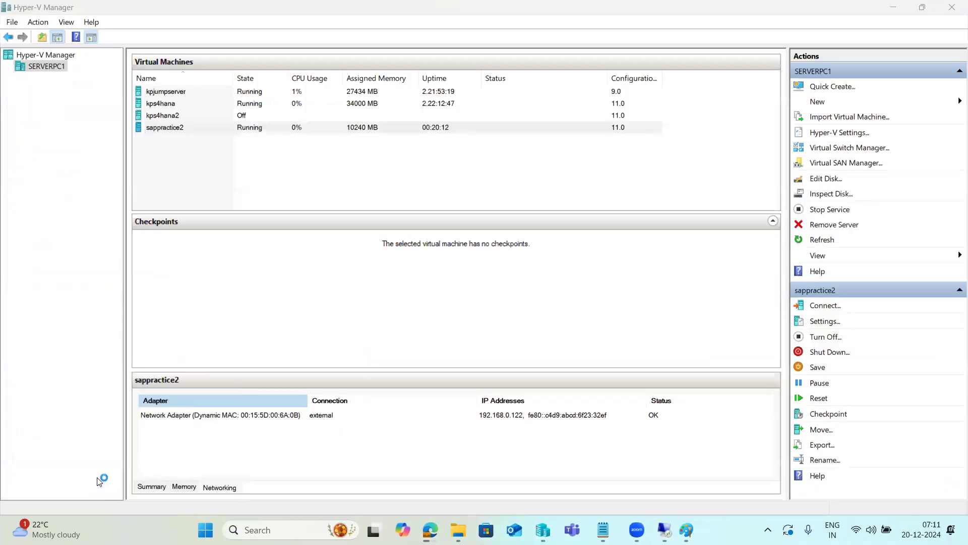
left_click(545, 232)
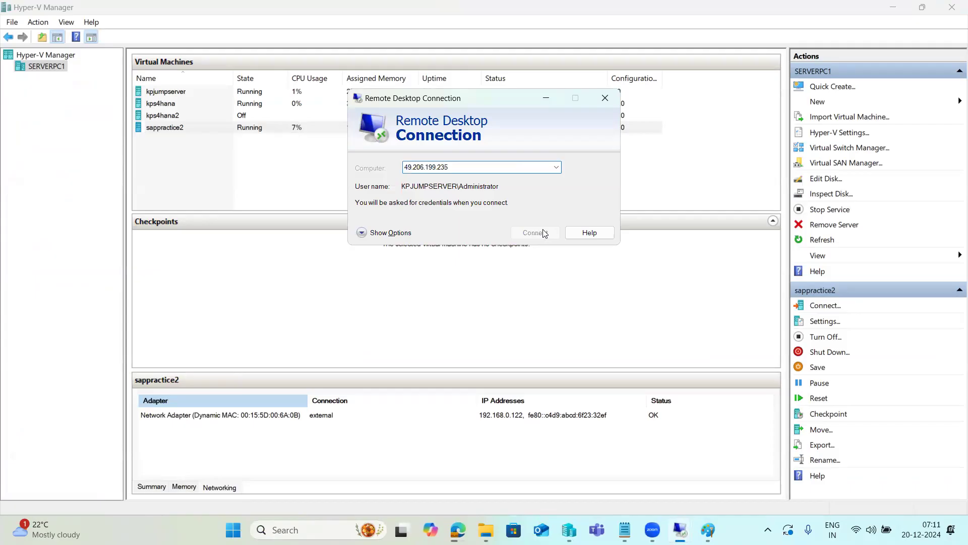
type("*****")
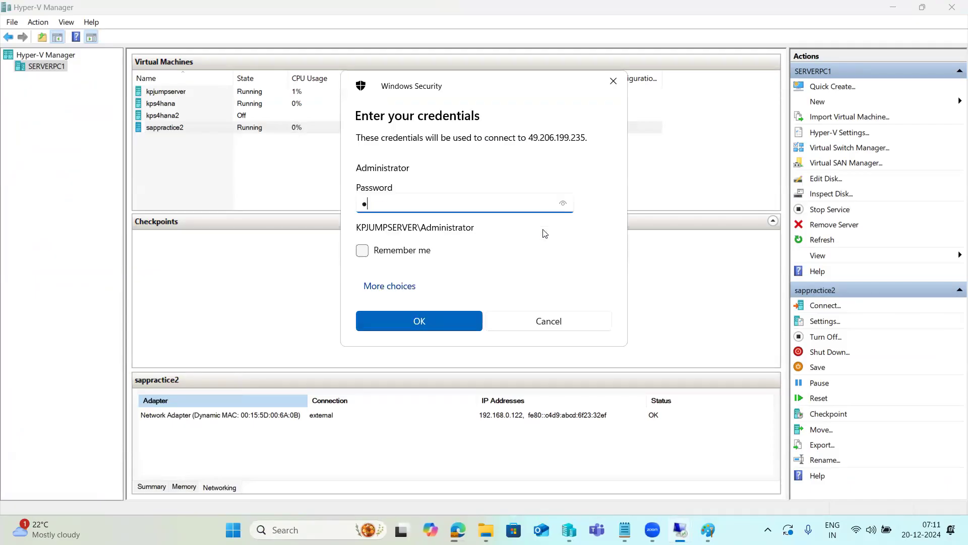
type("*****")
key("Return")
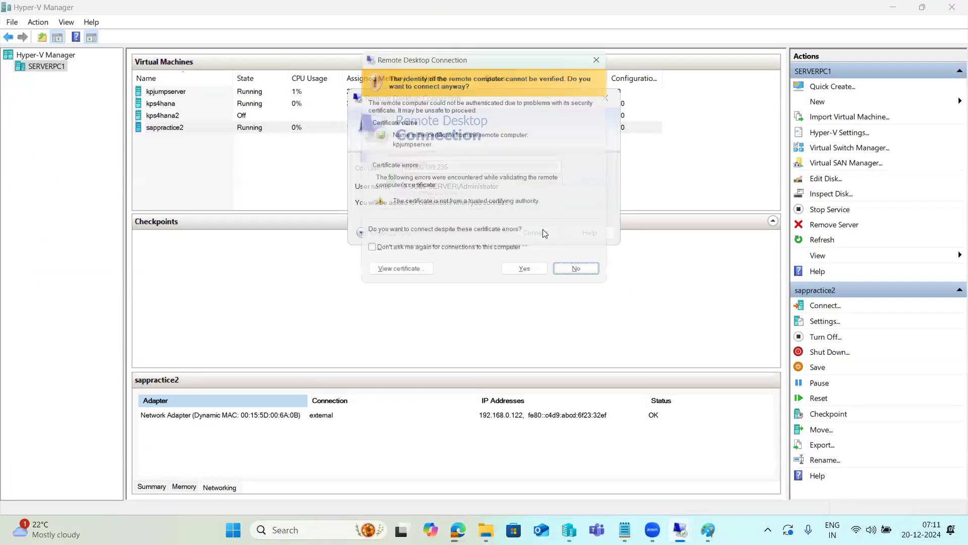
left_click(530, 270)
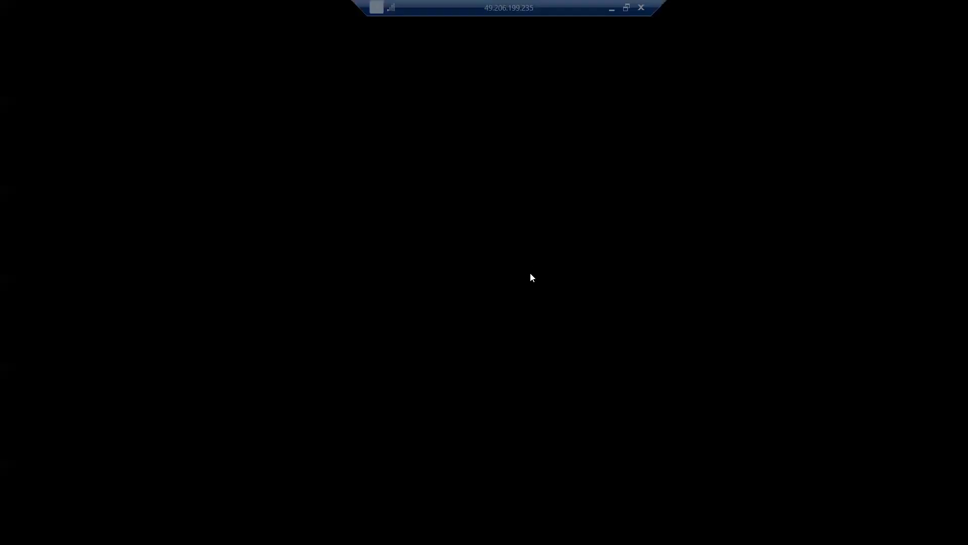
left_click(358, 319)
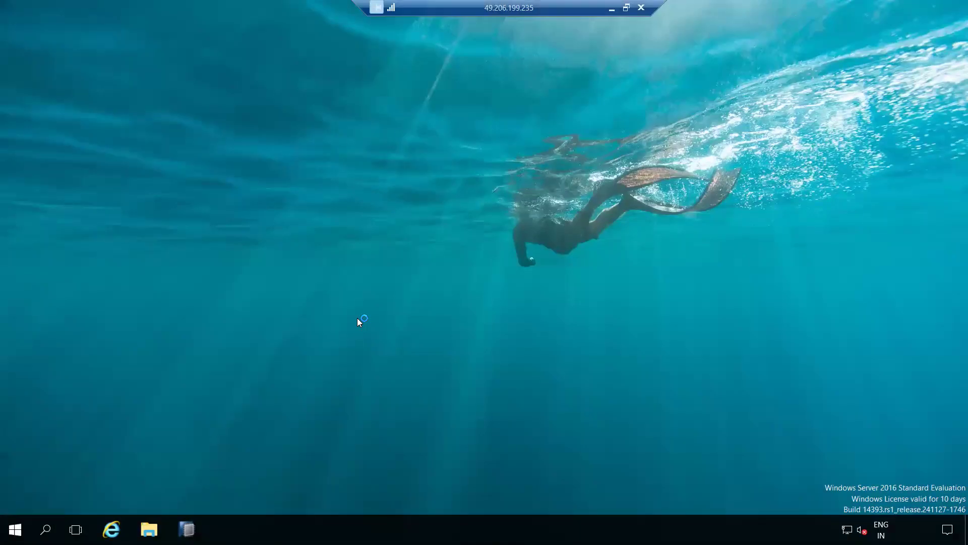
Start PuTTY on the remote desktop and open an SSH session to host kps4hana
double_click(307, 209)
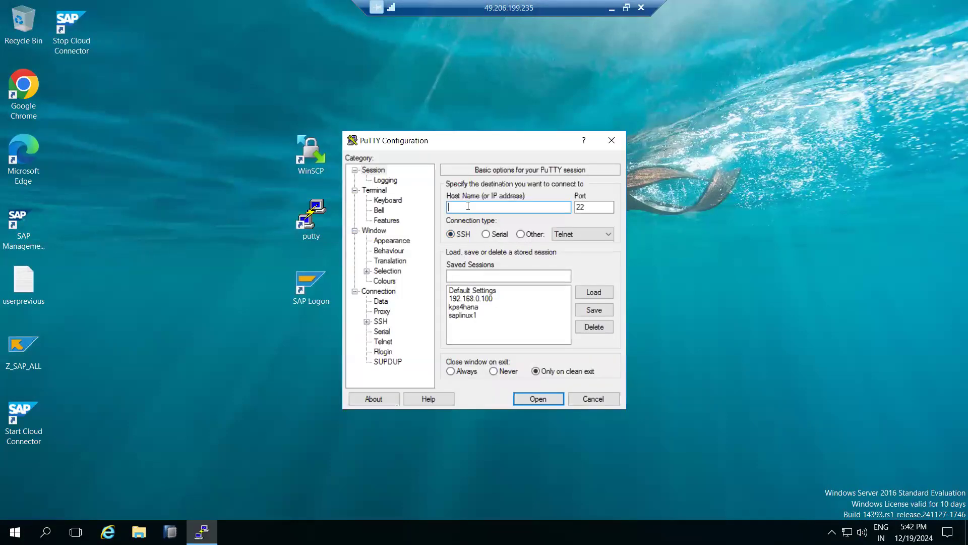
type("kps4hana")
key("Return")
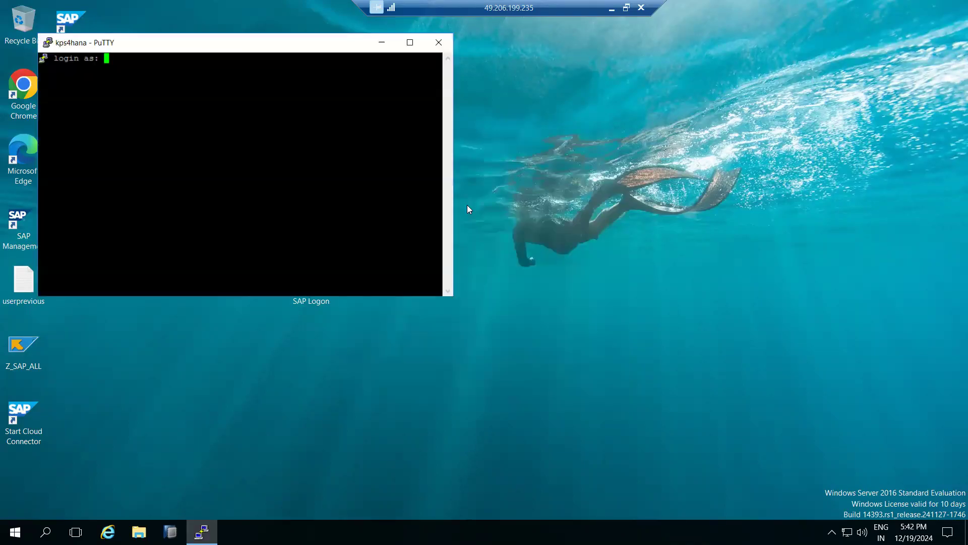
Move the terminal window to the middle of the desktop and log in as root with the account password
left_click_drag(224, 146, 409, 200)
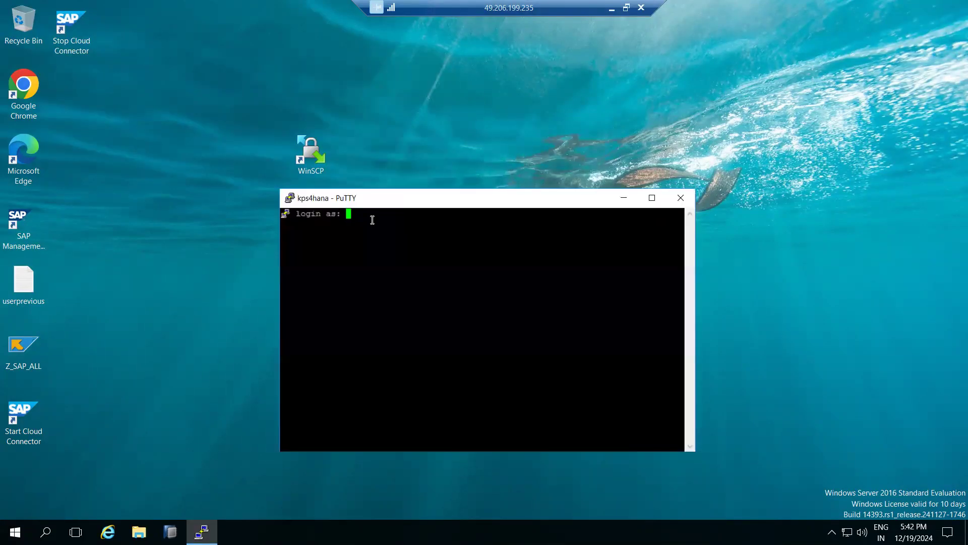
type("root")
key("Return")
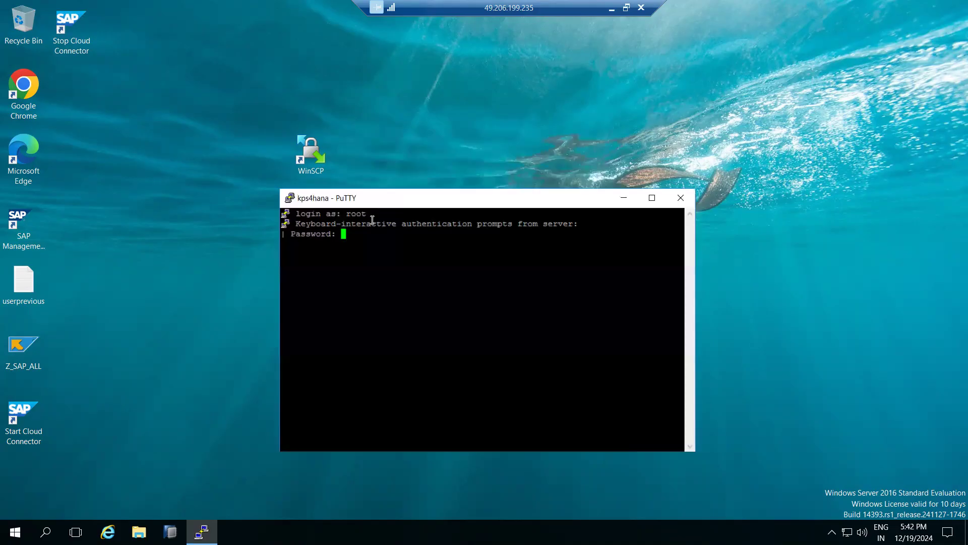
key("Return")
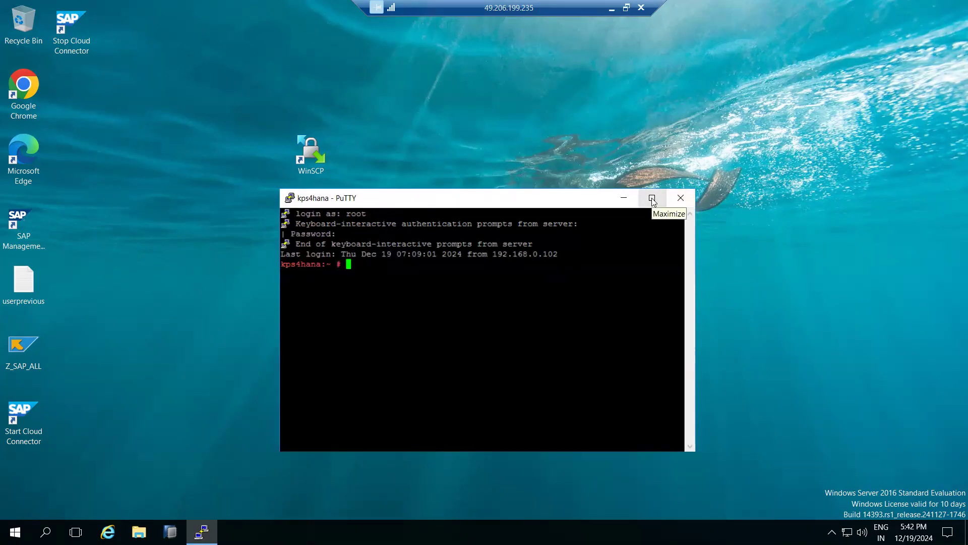
Set the PuTTY session's font size to 18 and reposition the enlarged terminal so it fits fully on the desktop
left_click(290, 200)
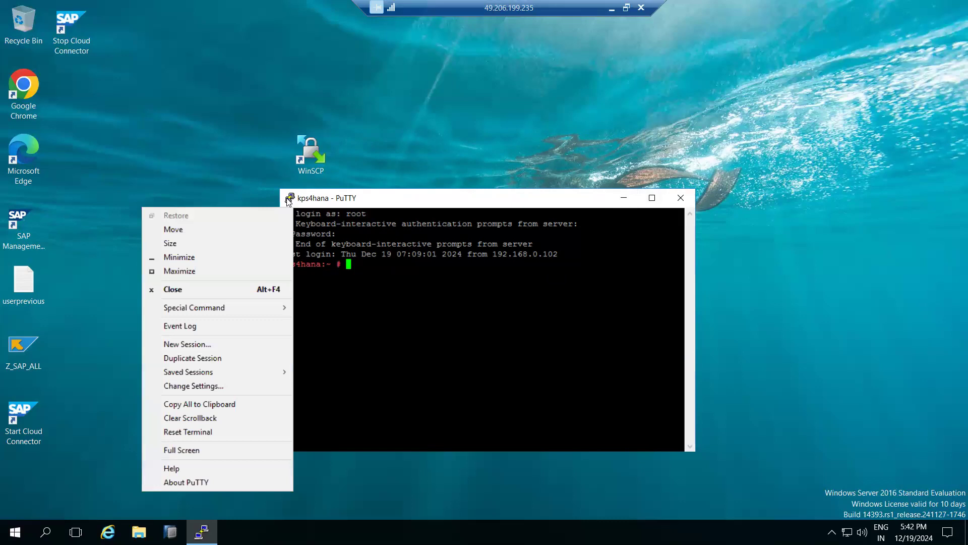
left_click(172, 392)
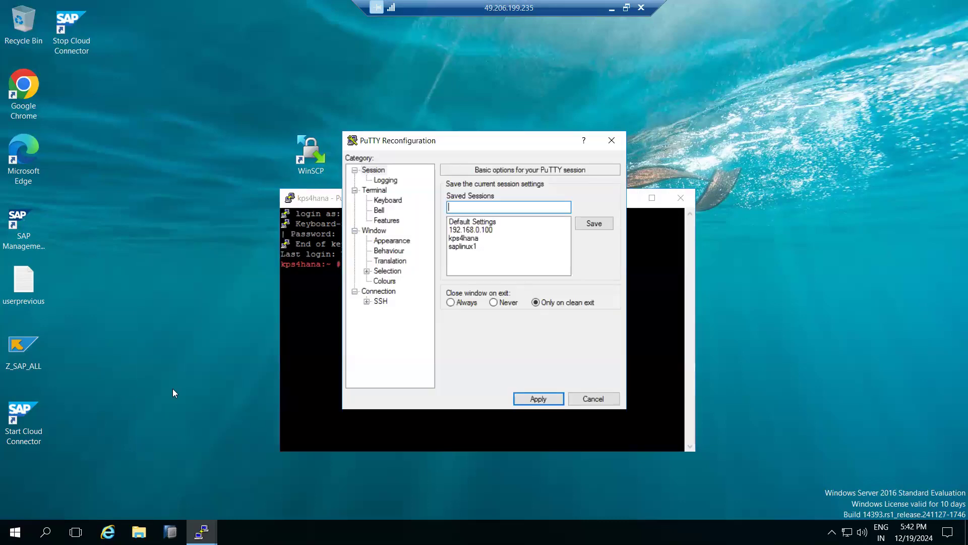
left_click(380, 241)
left_click(596, 260)
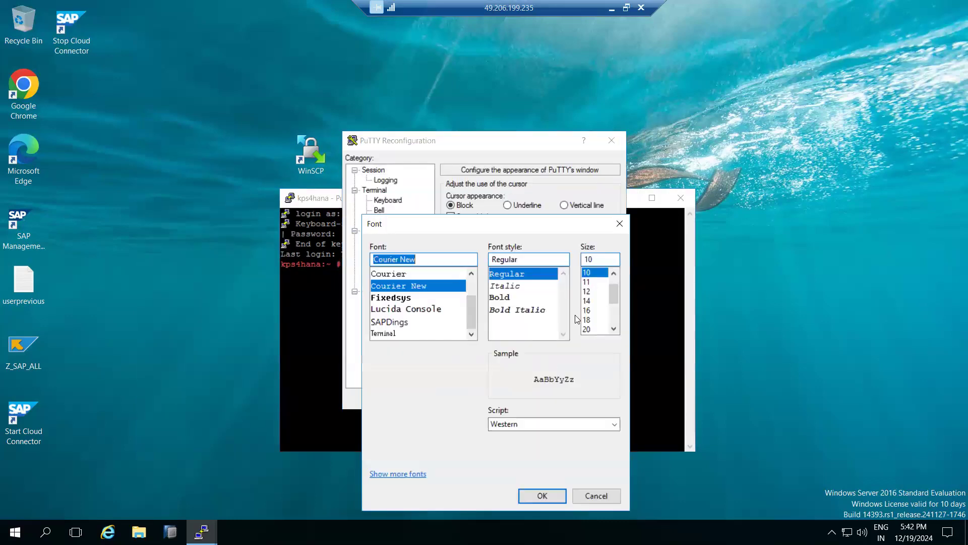
left_click(588, 320)
left_click(550, 497)
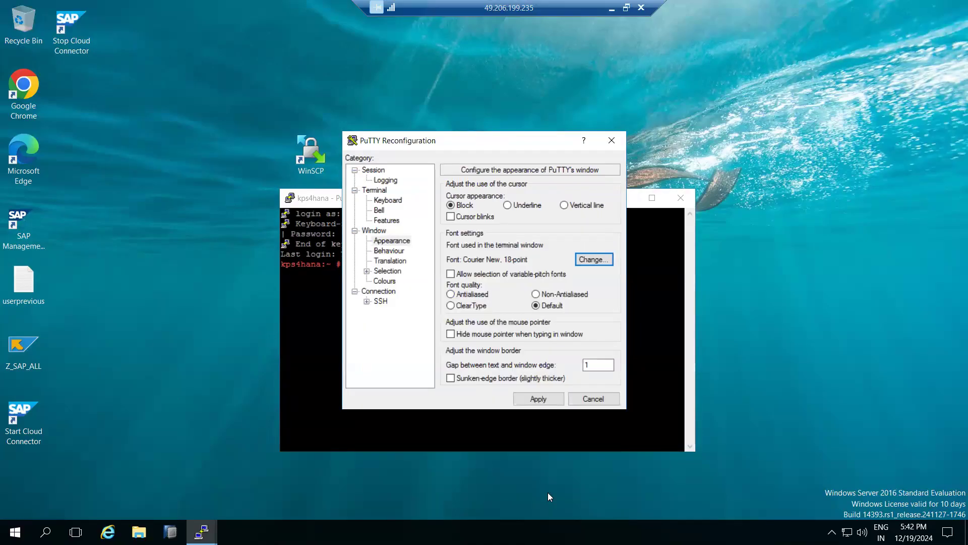
left_click(538, 398)
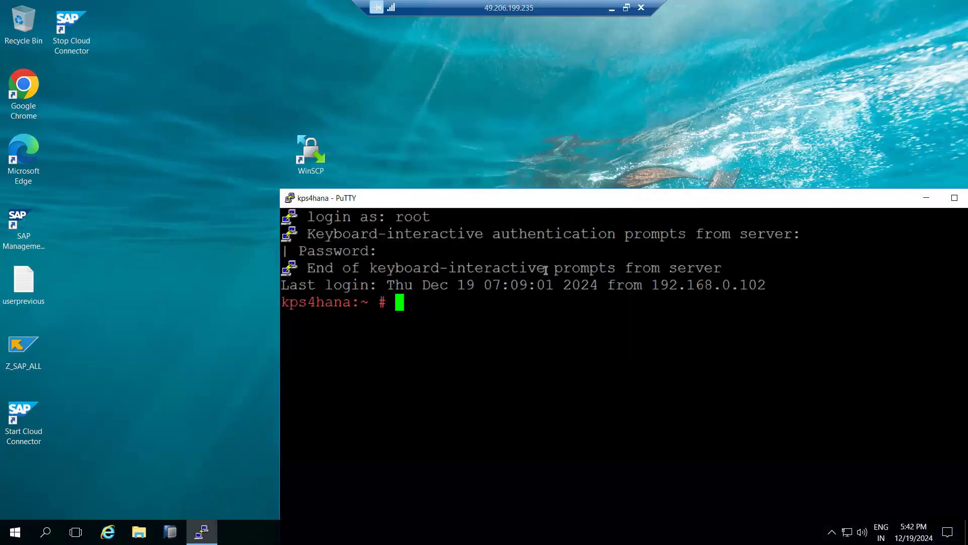
left_click_drag(550, 202, 375, 59)
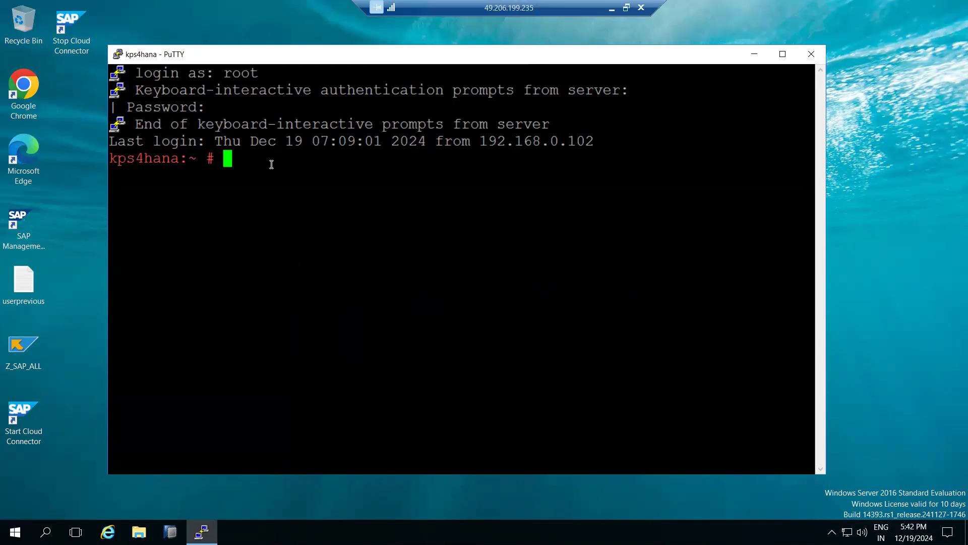
Check disk space with df -h, and change to /media and list its contents with ls -ltr
type("df -h")
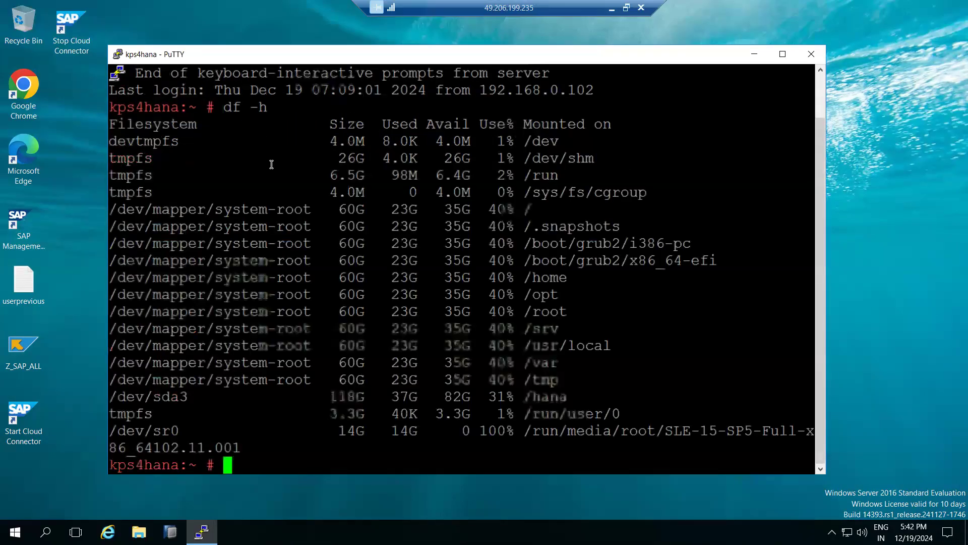
type("c")
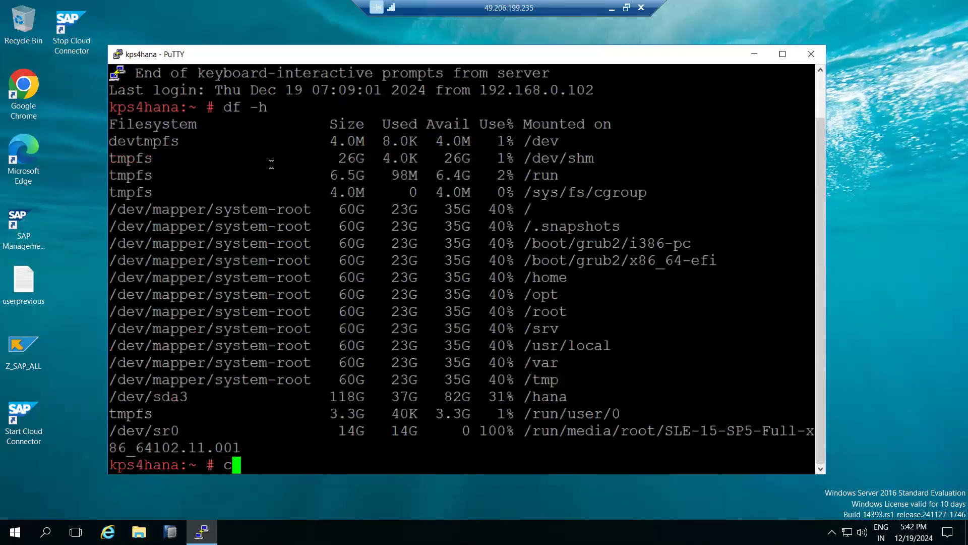
type("d /media")
key("Return")
type("ls -ltr")
key("Return")
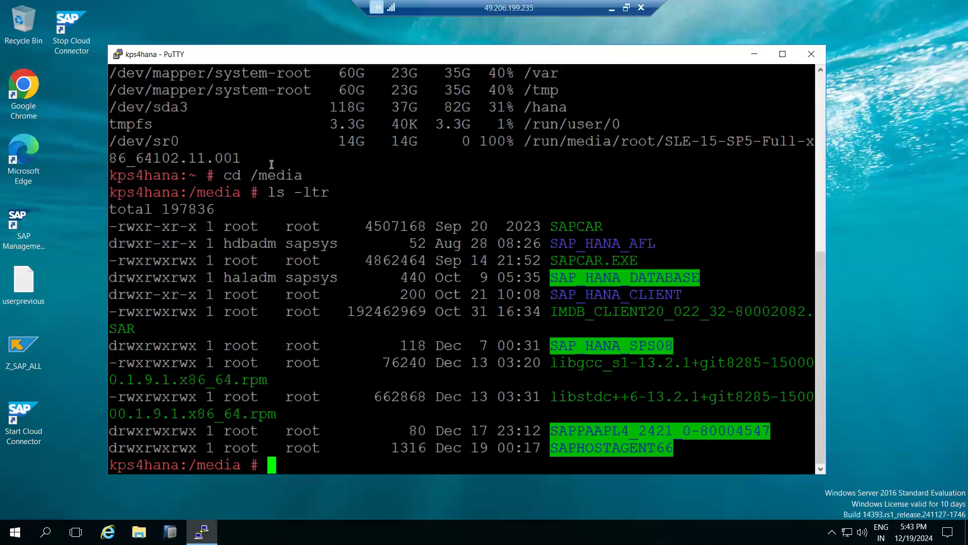
Create a directory named SAPSOFTWARES in /media
type("mkdir SAPSOt")
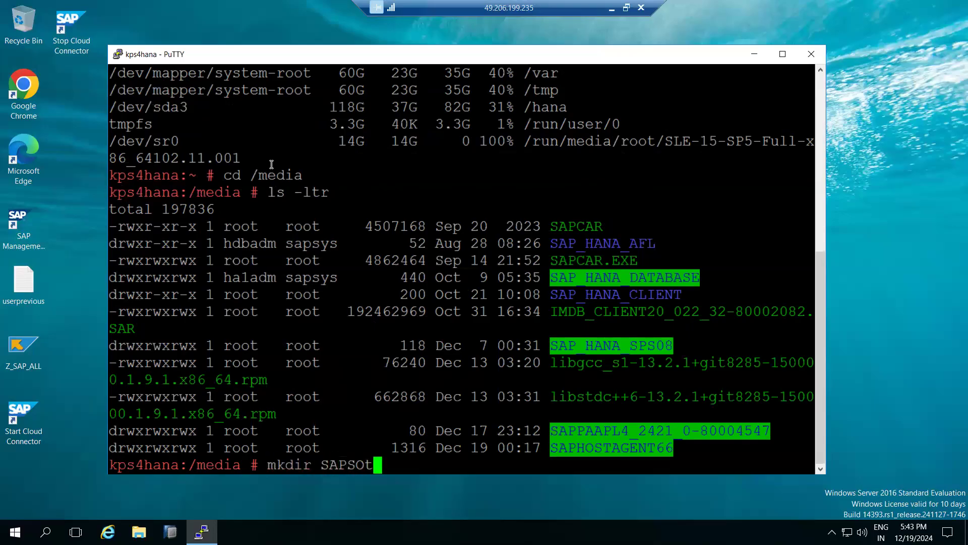
key("BackSpace")
type("FTWARES")
key("Return")
Try to set permissions on the new directory with chmod -r 777 SAPSOFTWARES
type("chmod -r 777")
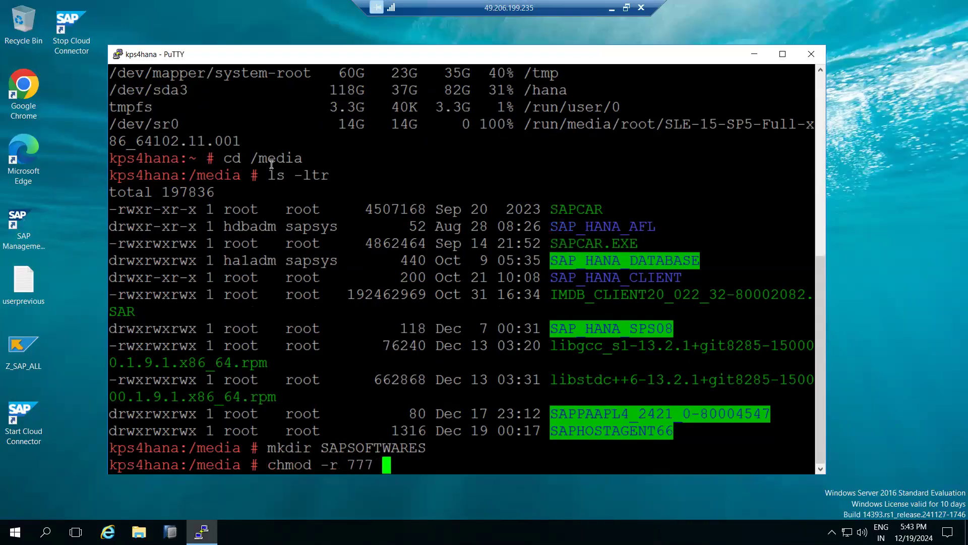
double_click(375, 447)
right_click(375, 445)
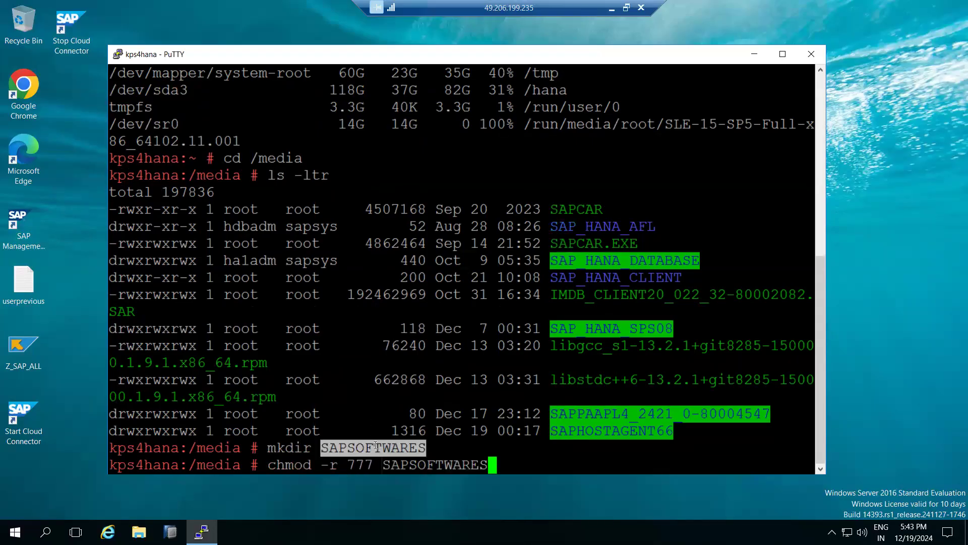
key("Return")
type("cd")
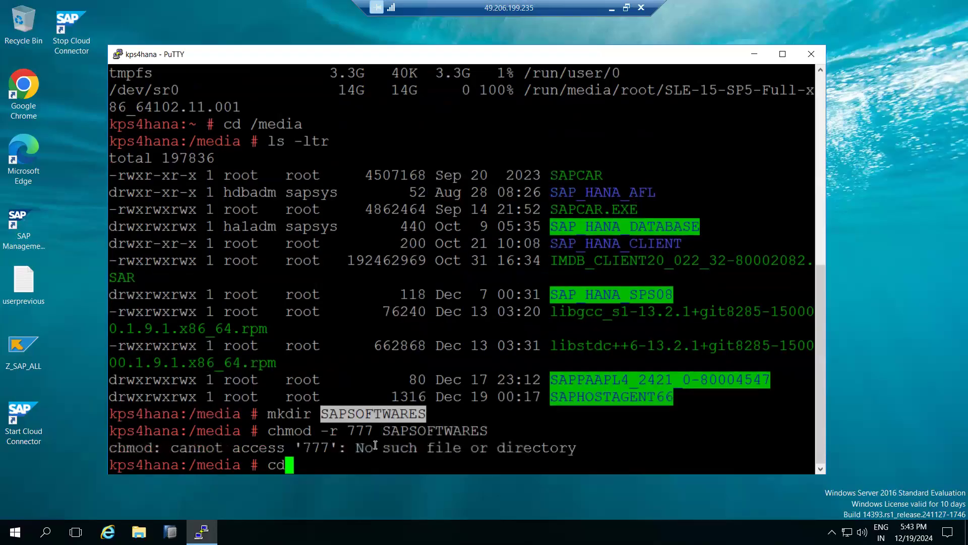
key("ctrl+c")
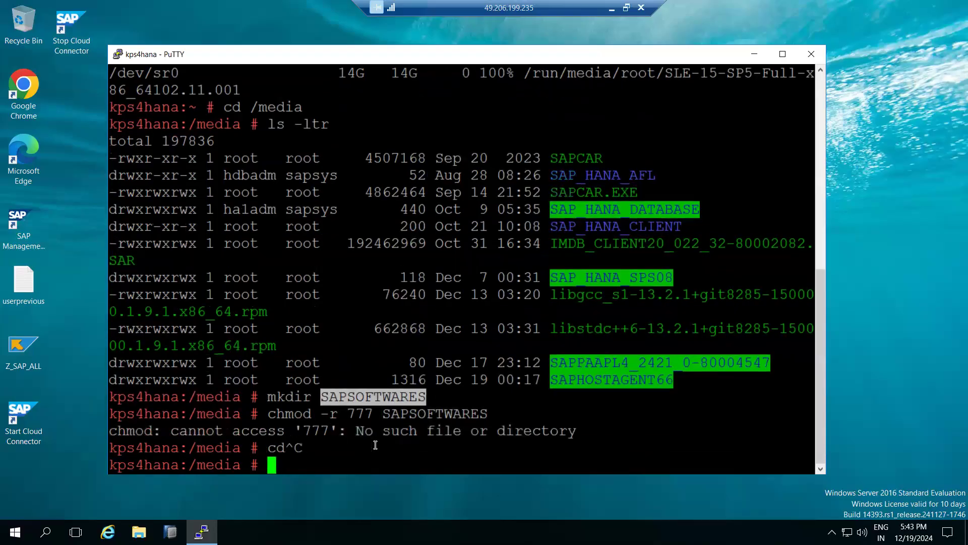
Correct the recalled permissions command and run it as chmod -R 777 SAPSOFTWARES
key("Up")
key("Left")
key("Left")
key("Left")
key("Left")
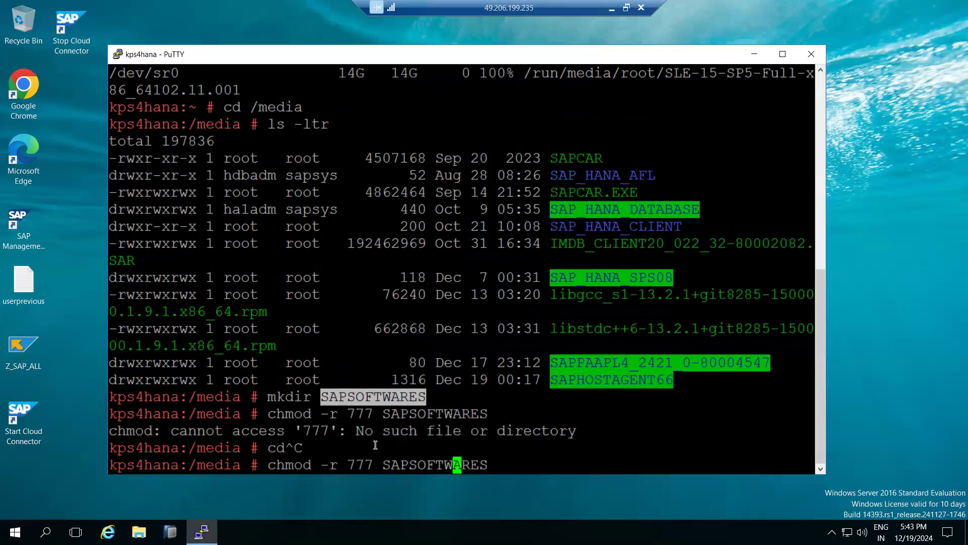
key("Left")
key("Left")
key("Left")
key("Left")
key("Left")
key("Left")
key("Left")
key("Left")
key("Left")
key("Left")
key("Left")
key("Left")
key("Left")
key("BackSpace")
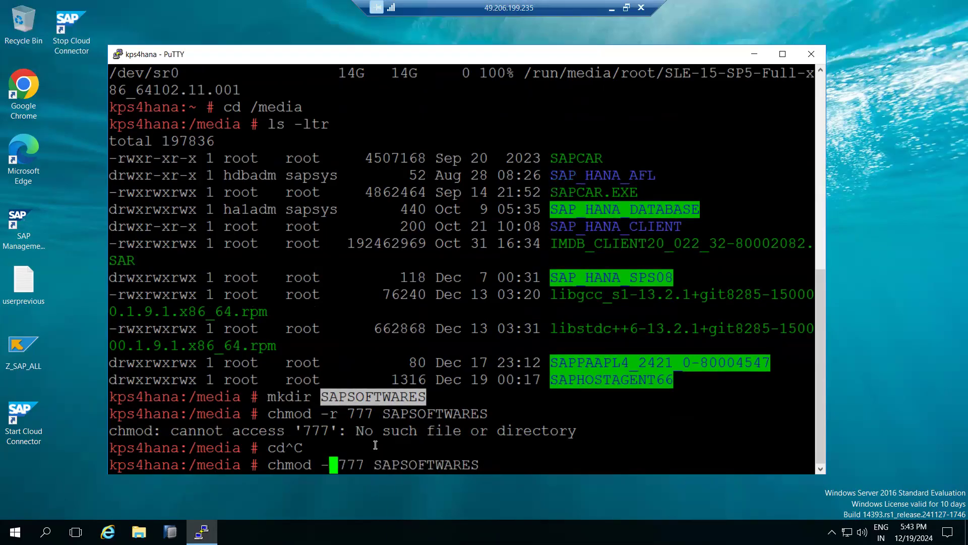
type("R")
key("Return")
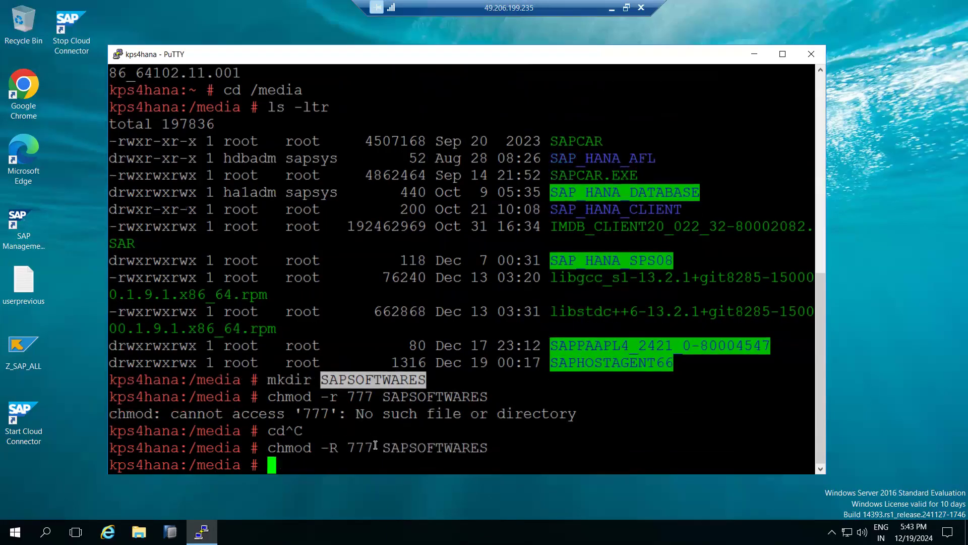
Change into the SAPSOFTWARES directory and list its contents with ls -ltr
type("cd")
double_click(437, 447)
right_click(439, 444)
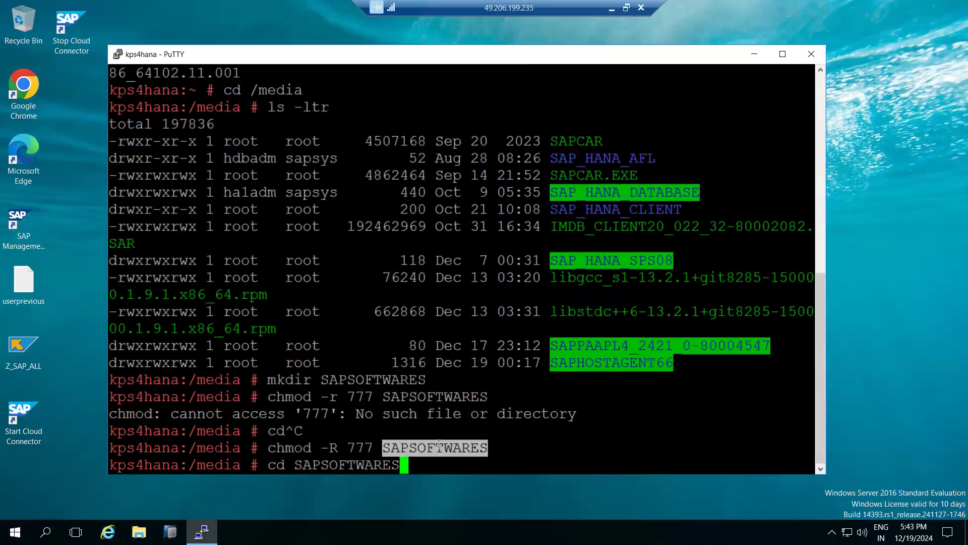
key("Return")
type("ls -lt")
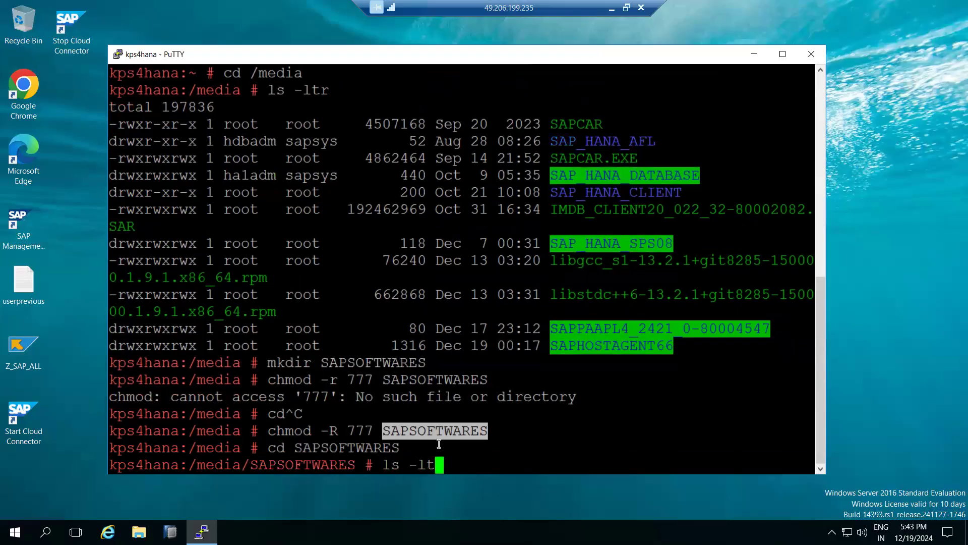
type("r")
key("Return")
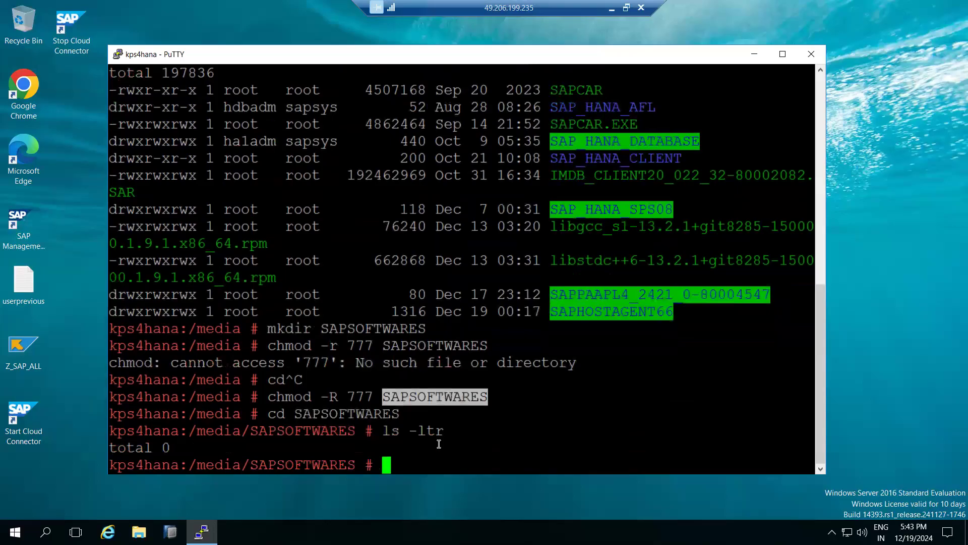
Create a subdirectory named SWPM inside /media/SAPSOFTWARES
type("mkdir SWPM")
key("Return")
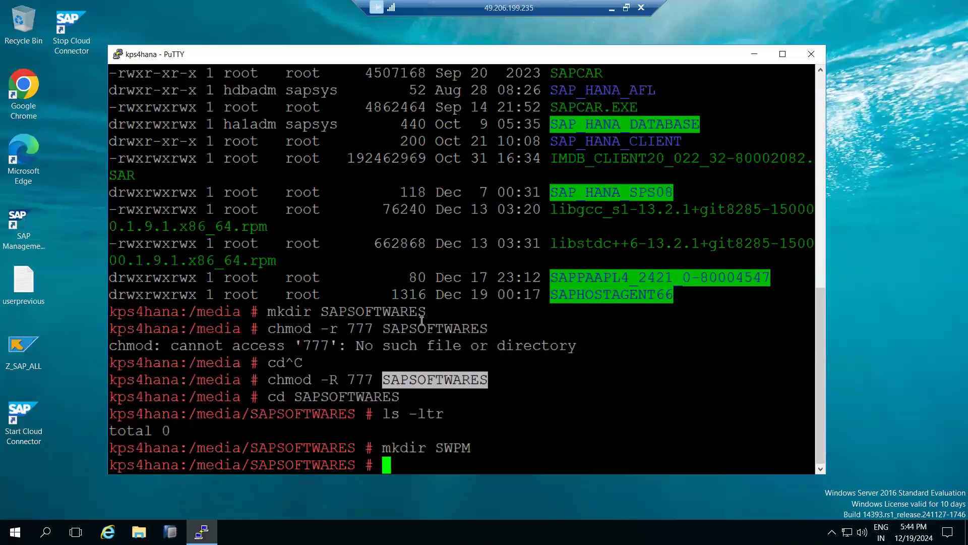
Grant full permissions on the SWPM directory by running chmod -R 777 SWPM
type("chmod")
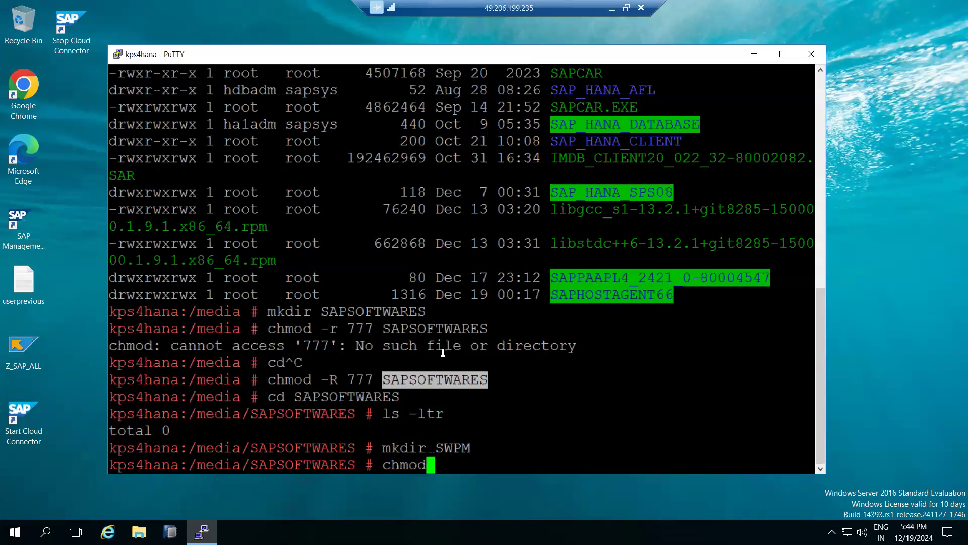
type(" -R 777")
double_click(452, 448)
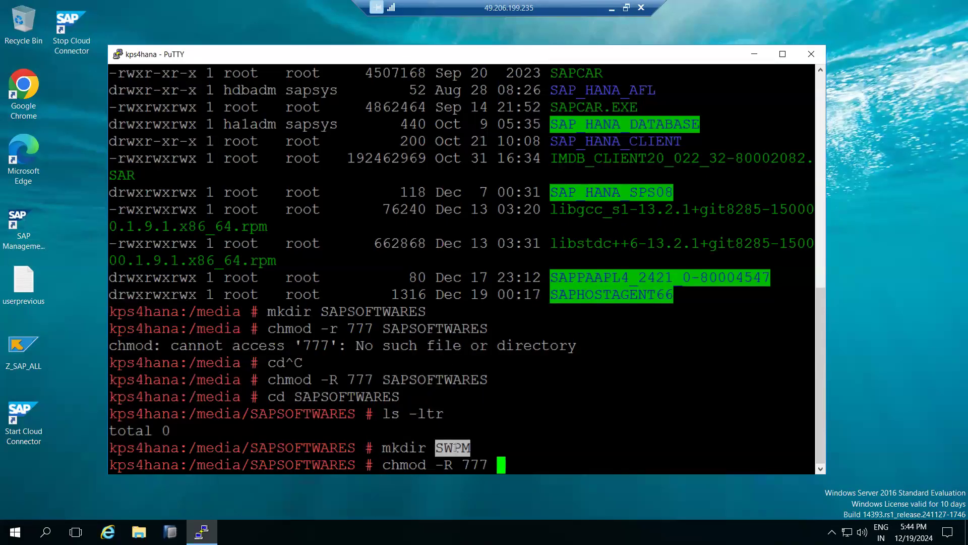
right_click(457, 439)
key("Return")
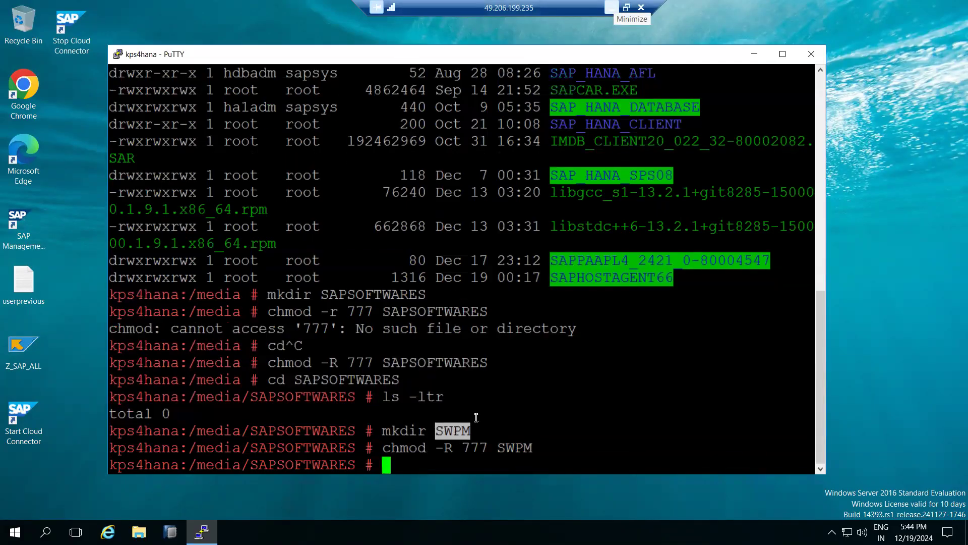
Run ip addr show and copy the server's eth0 IPv4 address from the output
type("ip addr ")
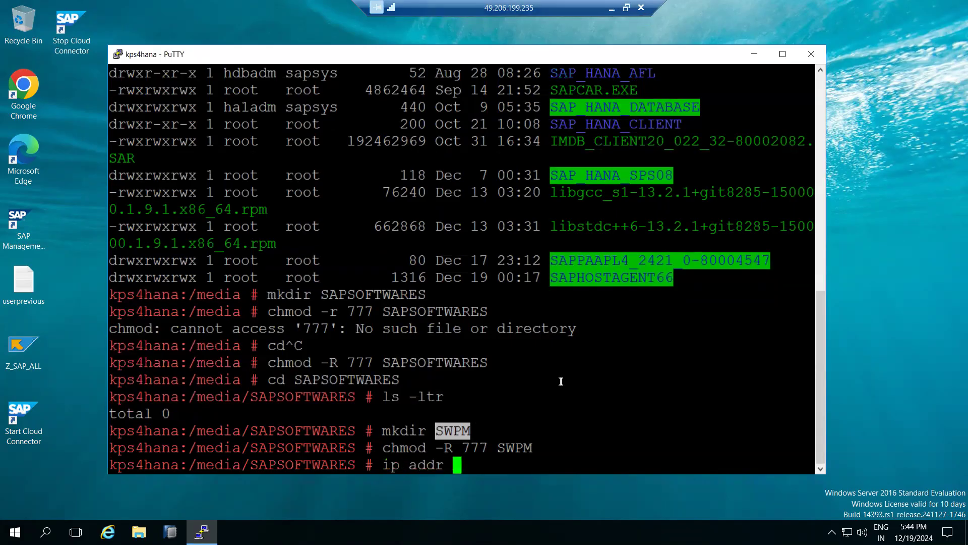
type("show")
key("Return")
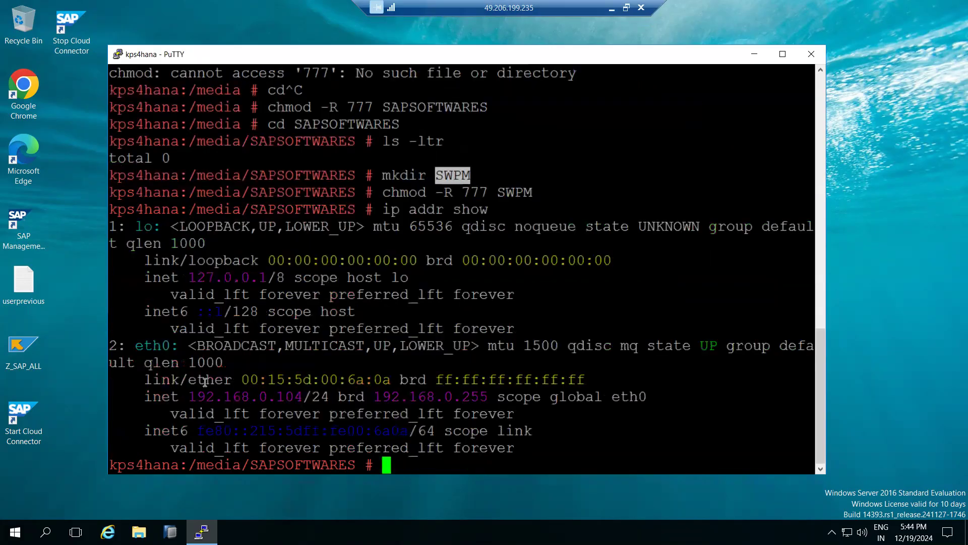
left_click_drag(193, 391, 296, 398)
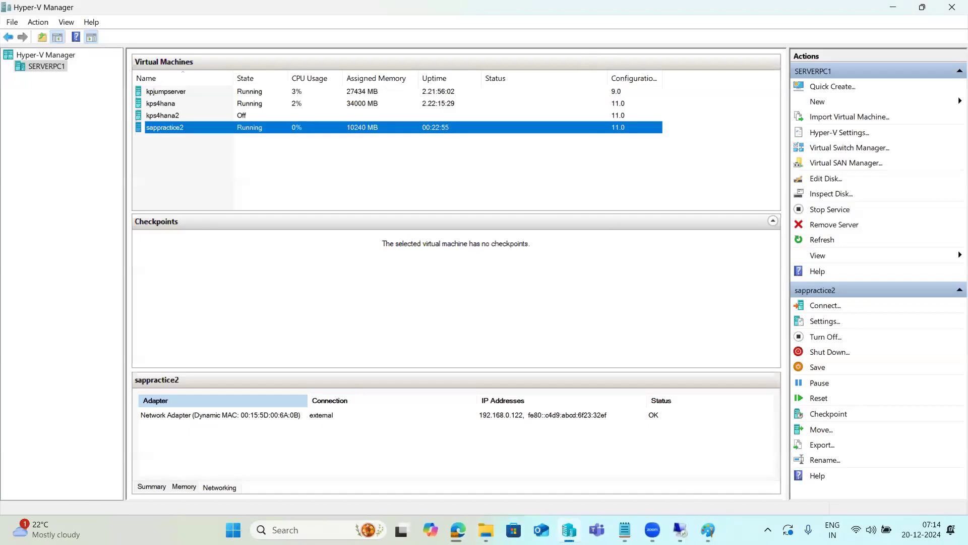
Switch to the local desktop, launch WinSCP and start an SFTP connection to host 192.168.0.104 on port 22
right_click(738, 529)
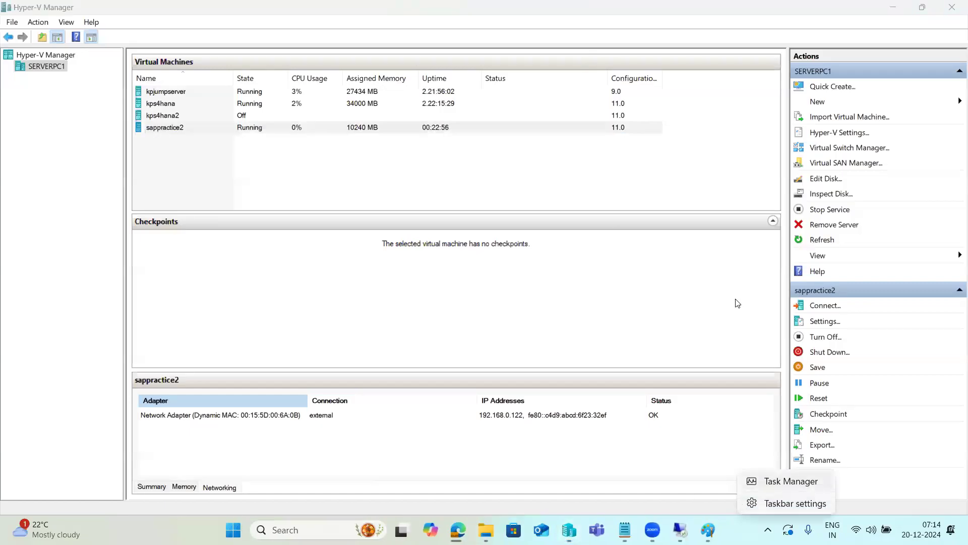
left_click(891, 7)
left_click(893, 7)
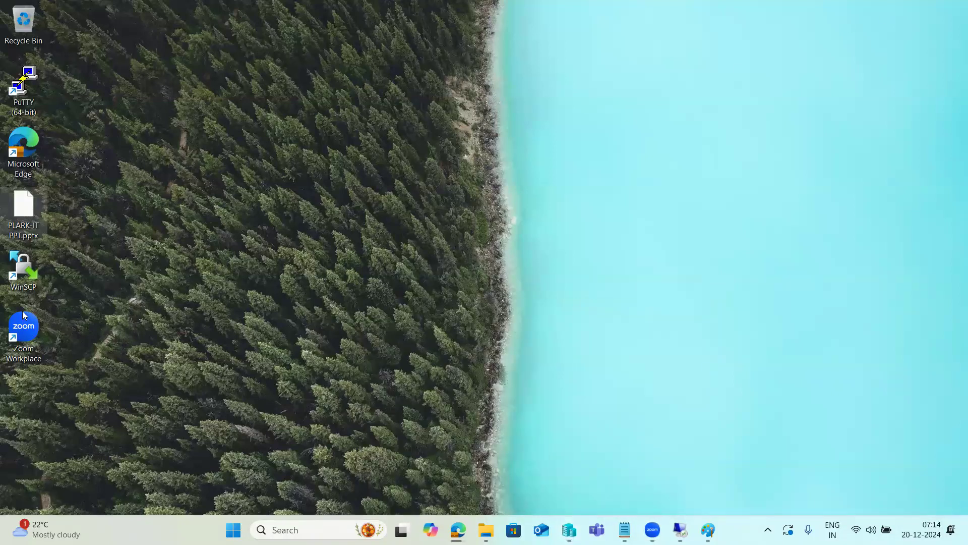
double_click(27, 275)
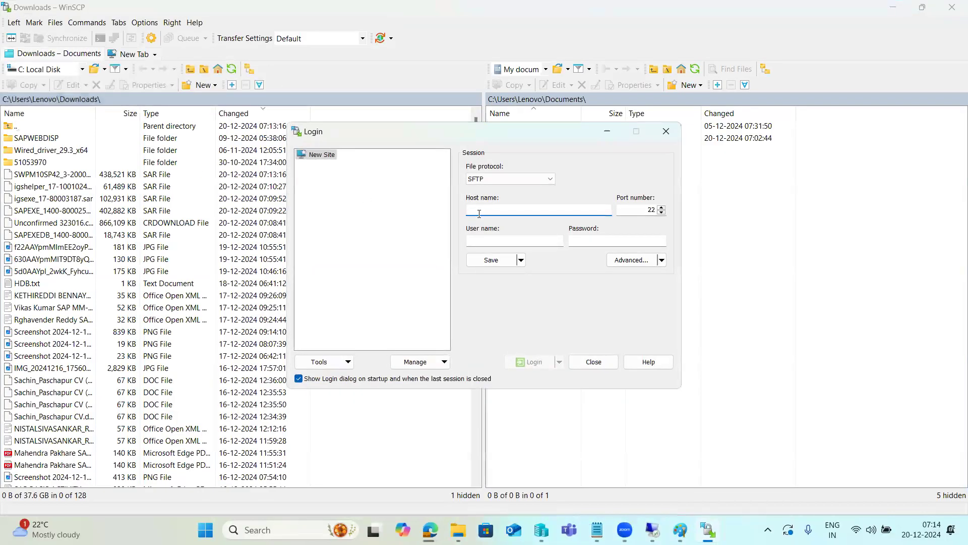
type("192.168.0.104")
left_click(536, 362)
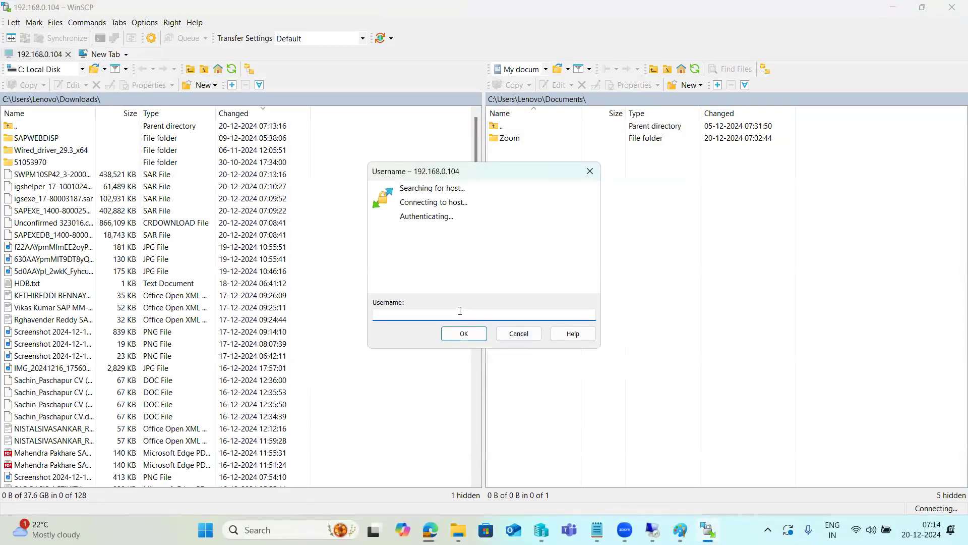
Log in to the SFTP session as root with the account password
key("Return")
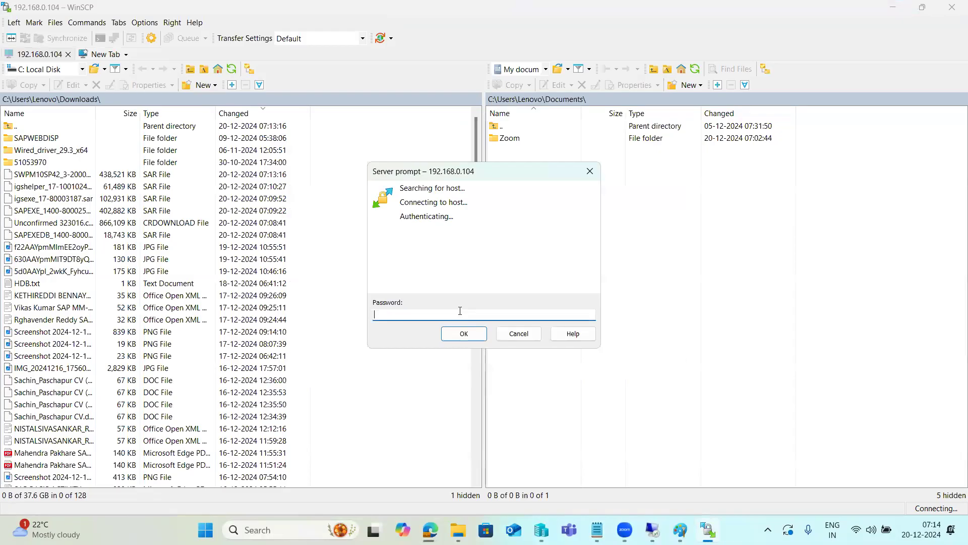
type("•••••••")
key("Return")
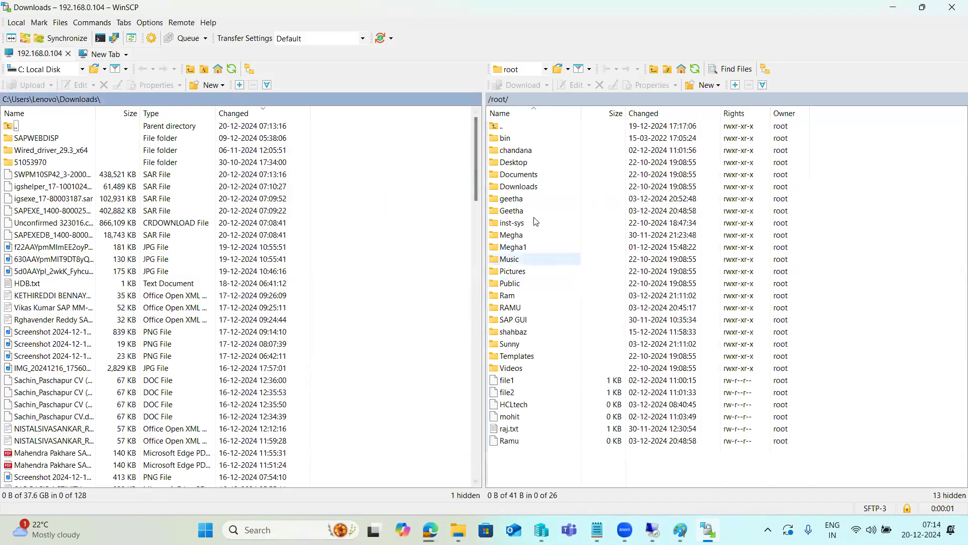
Open the remote directory /media/SAPSOFTWARES/SWPM and upload the SWPM10SP42_3 SAR file from the local Downloads folder into it
left_click(552, 97)
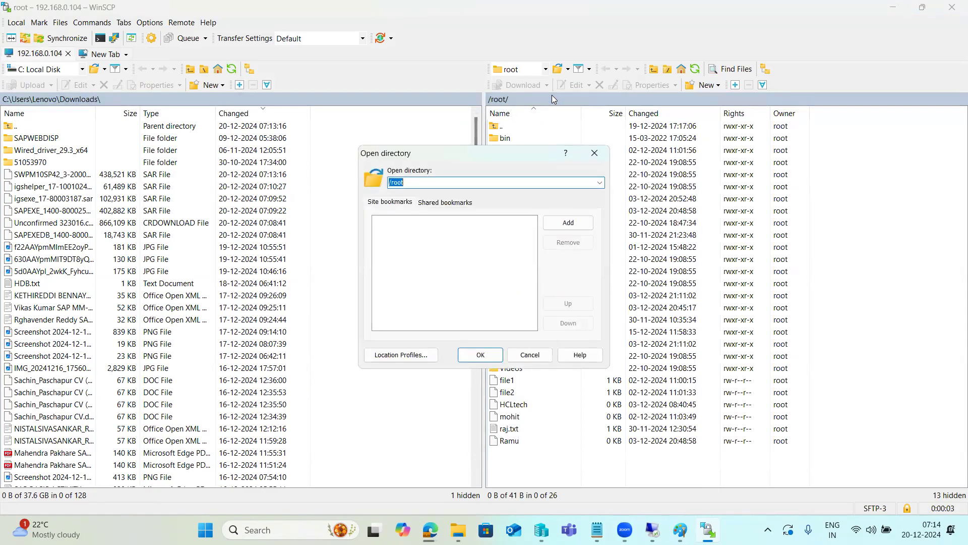
type("/media")
key("Return")
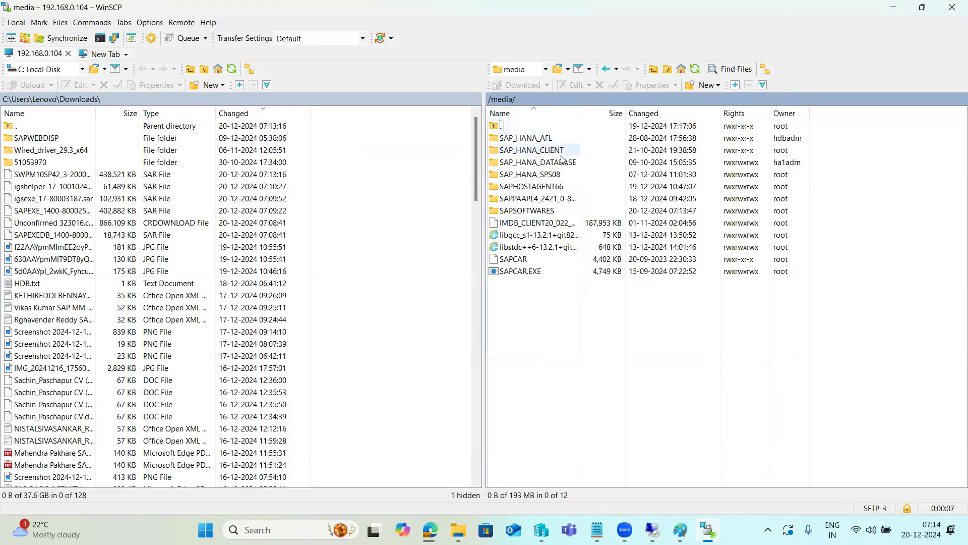
double_click(543, 211)
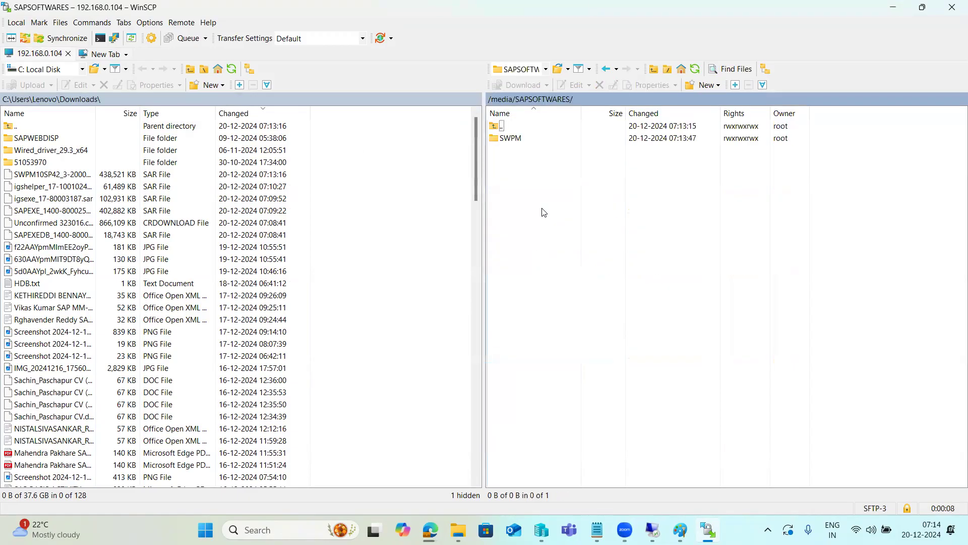
double_click(511, 138)
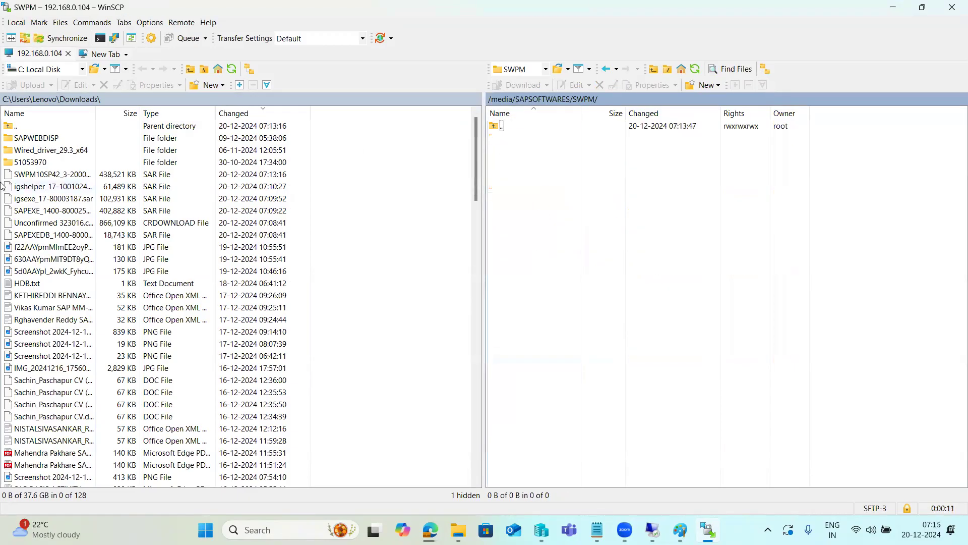
left_click_drag(26, 179, 558, 233)
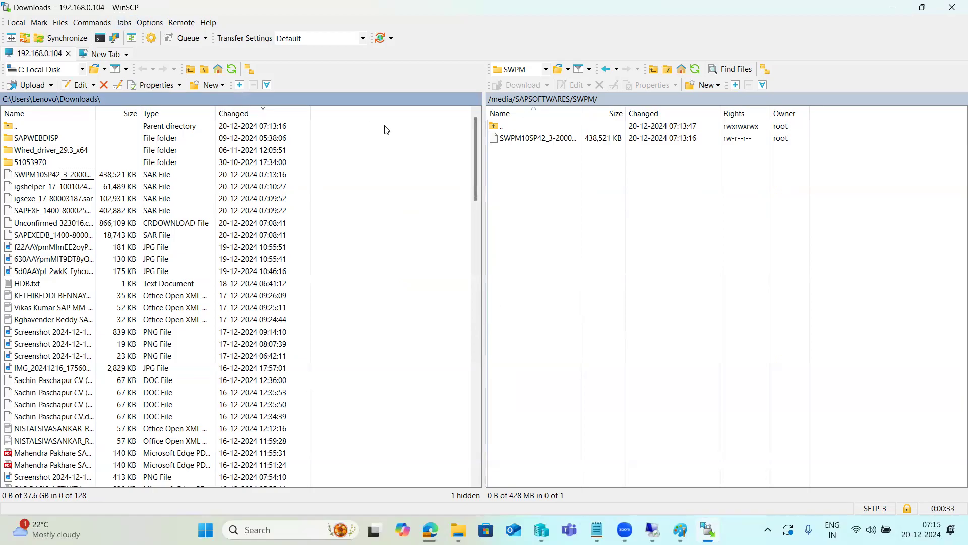
Create a folder named KERNEL in the remote directory /media/SAPSOFTWARES
left_click(555, 98)
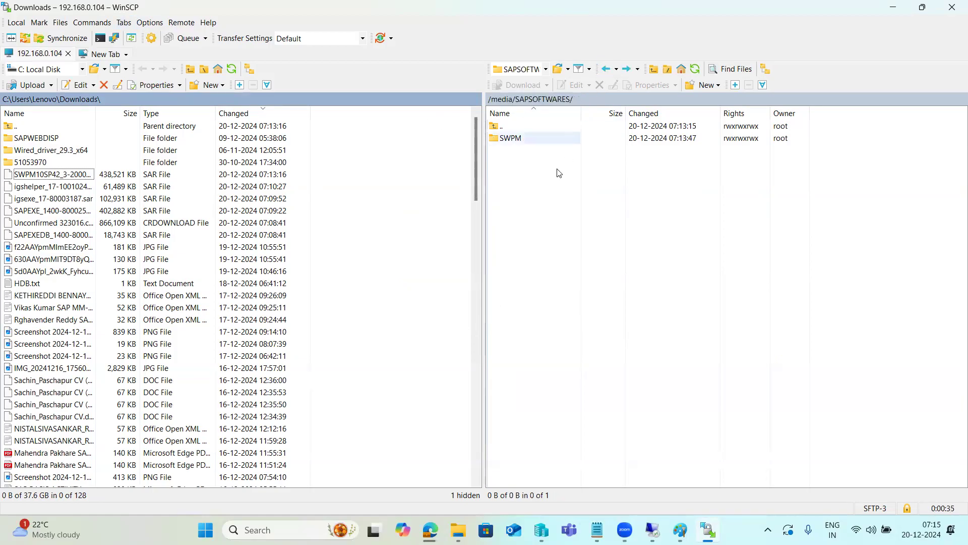
right_click(534, 206)
mouse_move(658, 281)
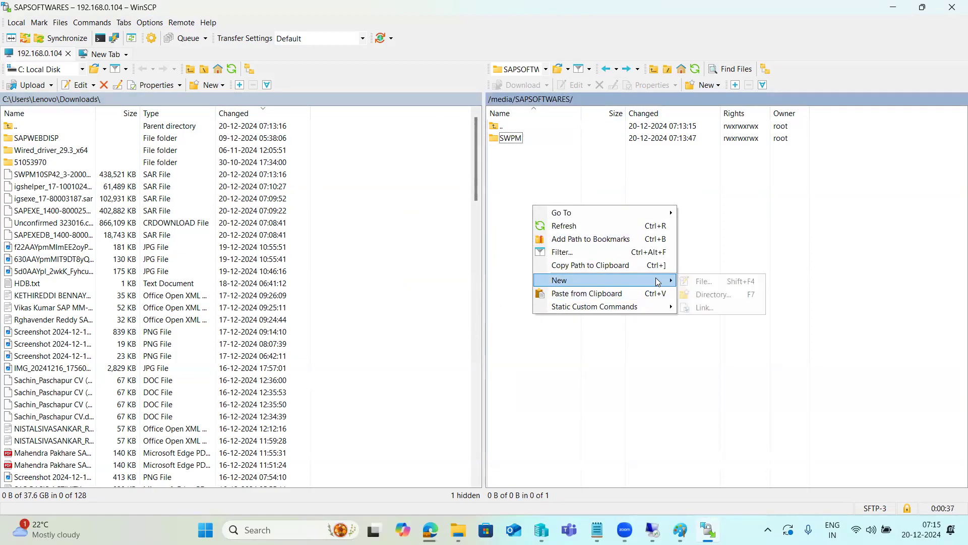
left_click(706, 295)
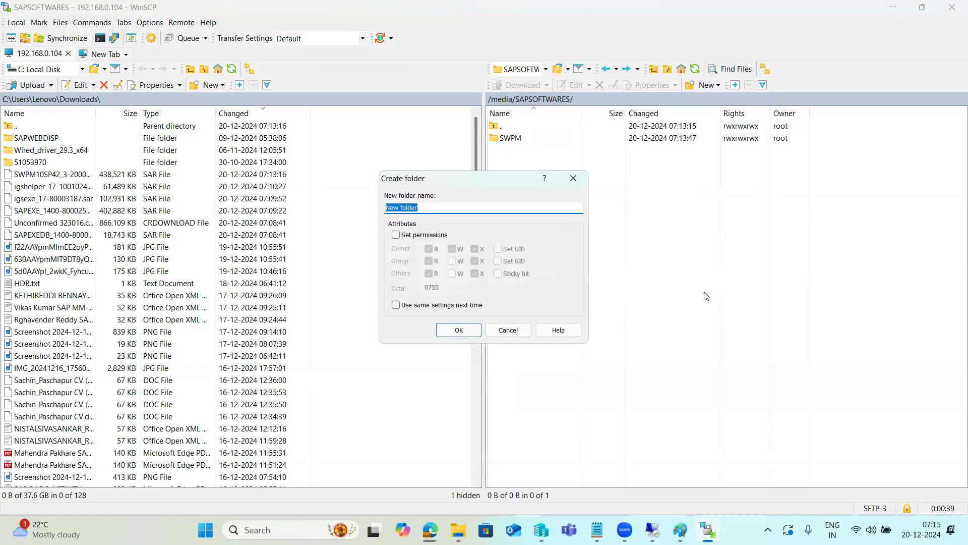
type("KERNEL")
left_click(457, 330)
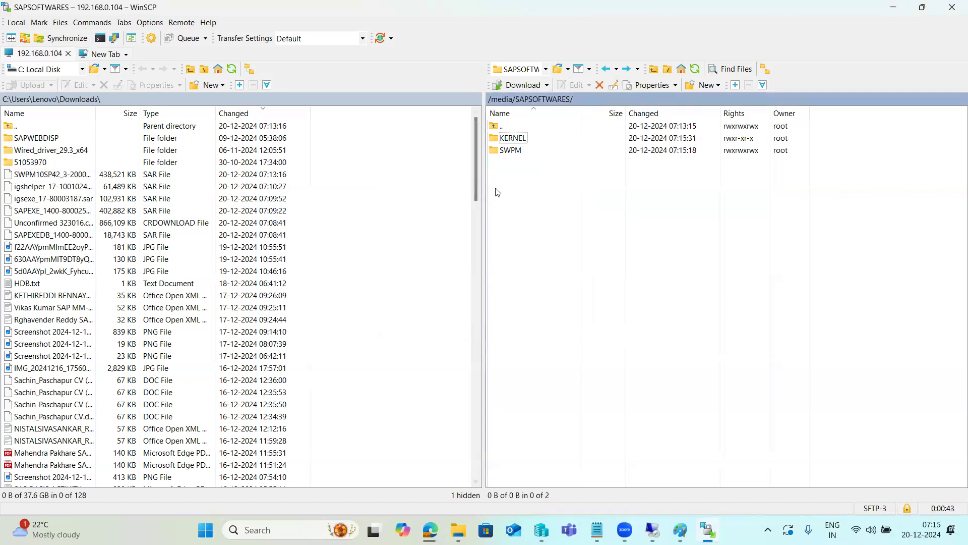
Upload the igshelper_17, igsexe_17, SAPEXE_1400 and SAPEXEDB_1400 SAR files from Downloads into the remote KERNEL folder
double_click(513, 139)
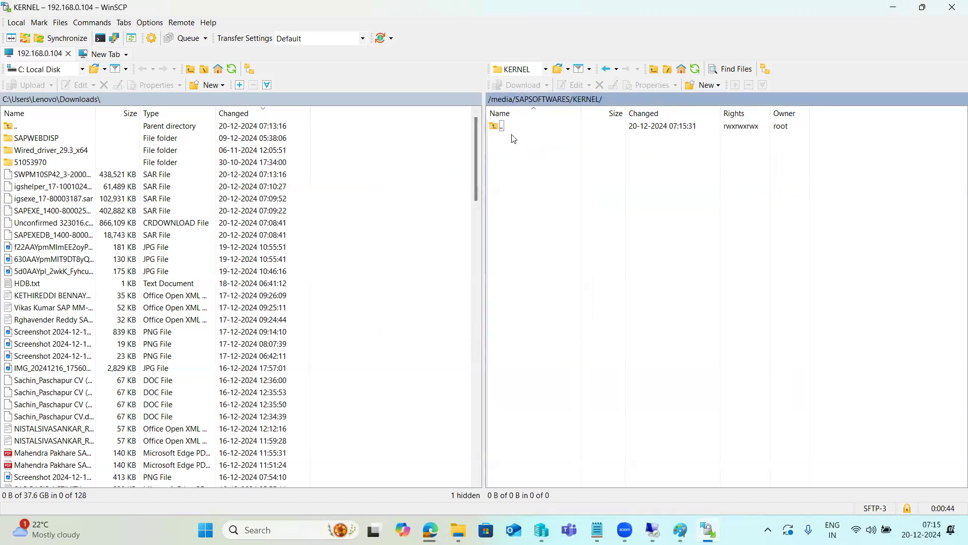
left_click(34, 190)
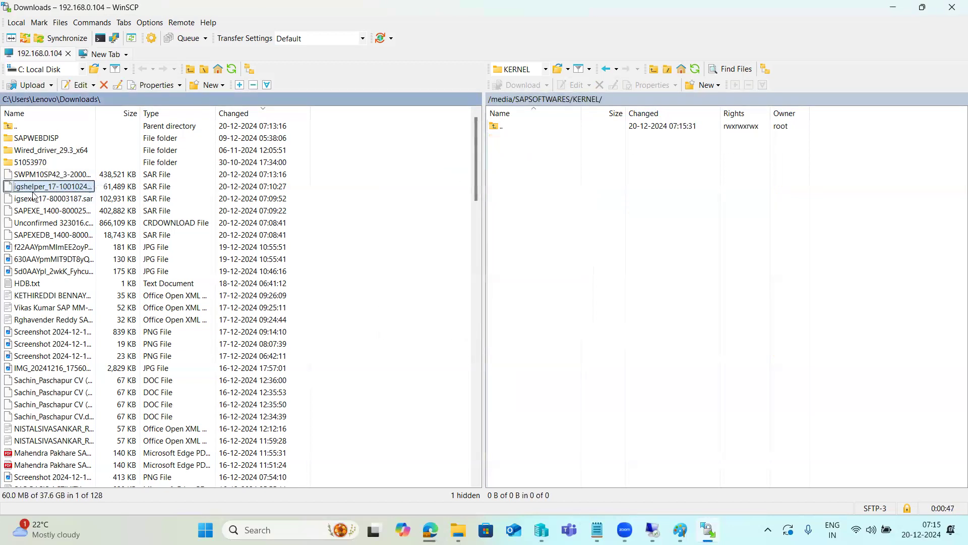
left_click(34, 200, "ctrl")
left_click(36, 210, "ctrl")
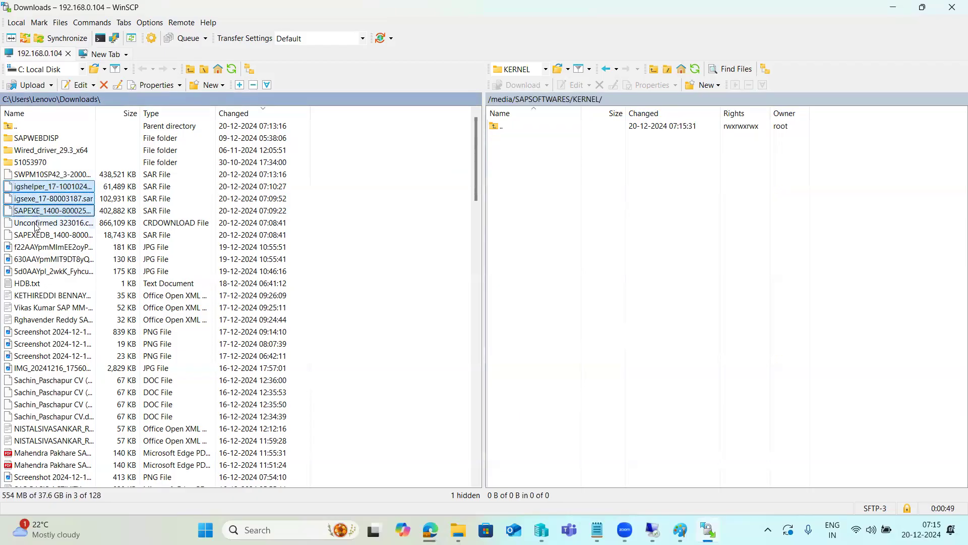
left_click(38, 235, "ctrl")
left_click_drag(38, 235, 243, 256)
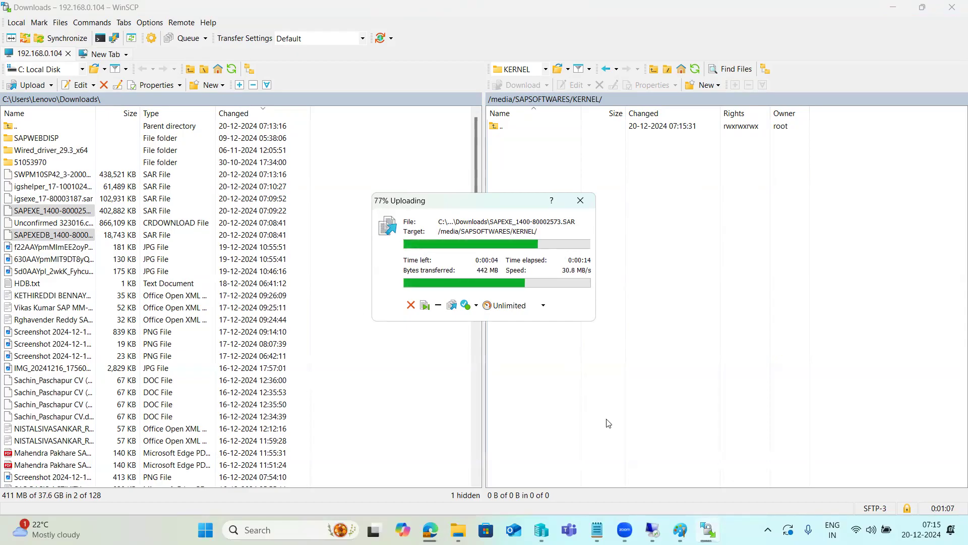
Switch back to the kps4hana PuTTY session, maximize it and list /media/SAPSOFTWARES with ls -ltr
mouse_move(652, 529)
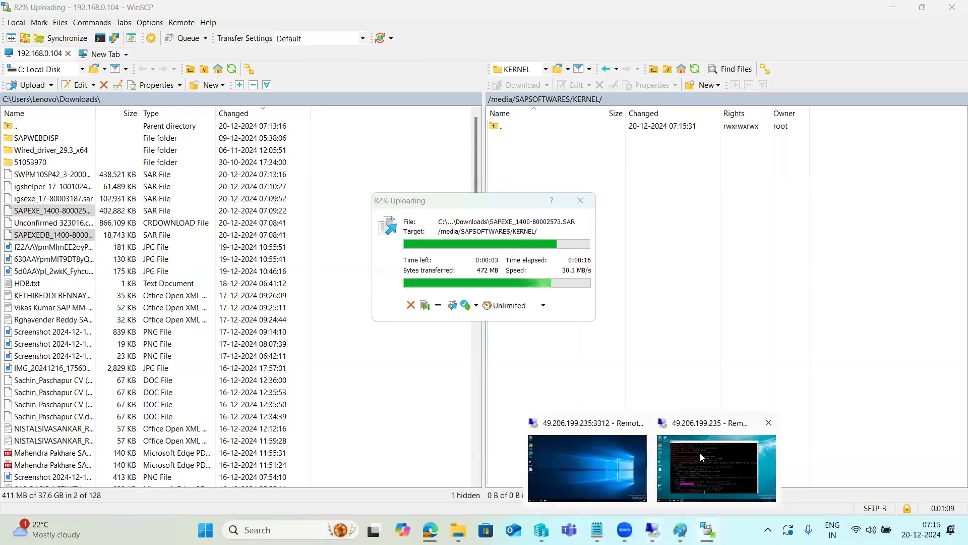
left_click(700, 453)
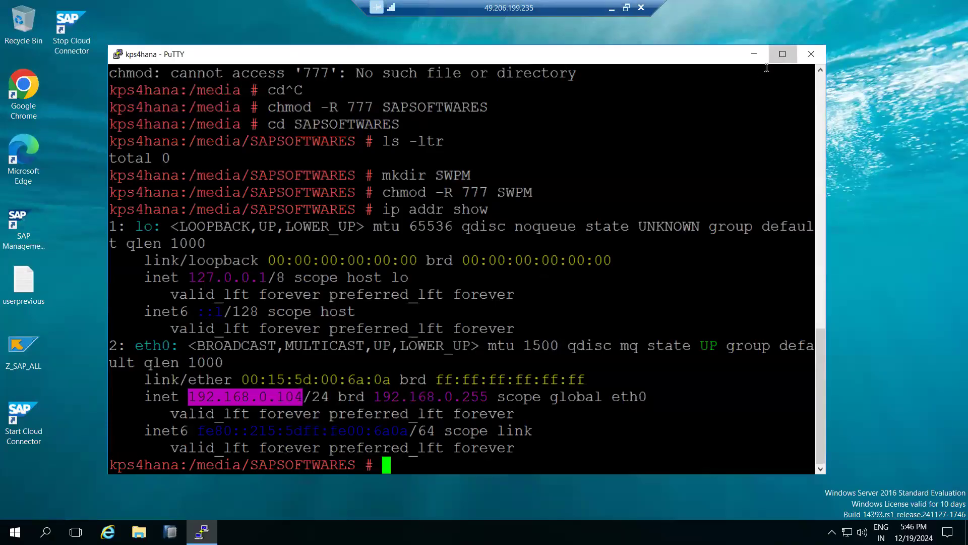
left_click(782, 54)
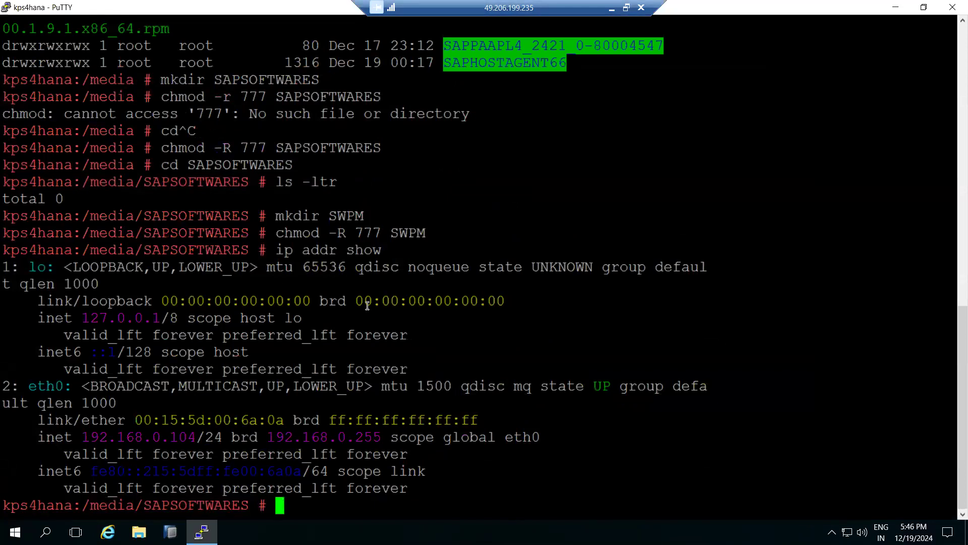
double_click(196, 505)
key("super+c")
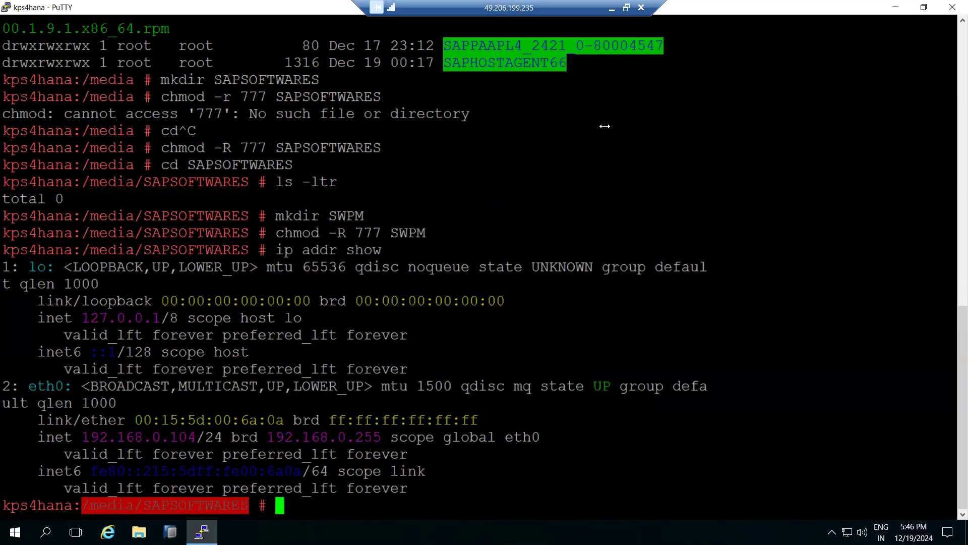
type("ls")
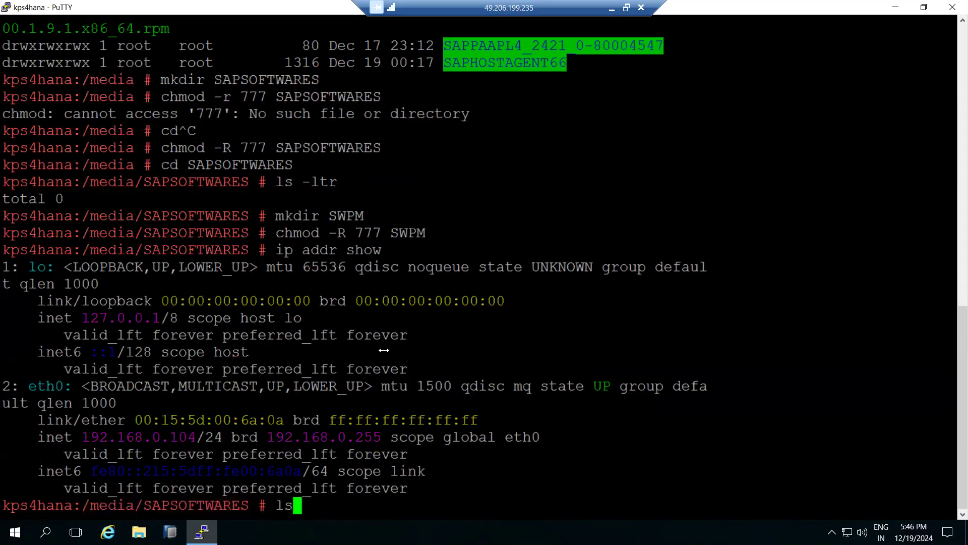
type(" -ltr")
key("Return")
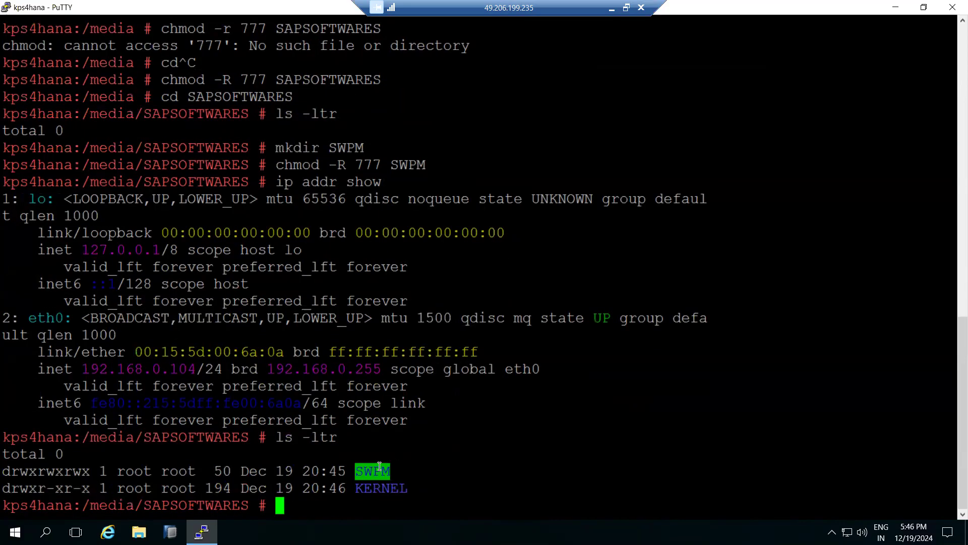
Switch to the HANA administration user by running sudo su - hdbadm
type("sudo su")
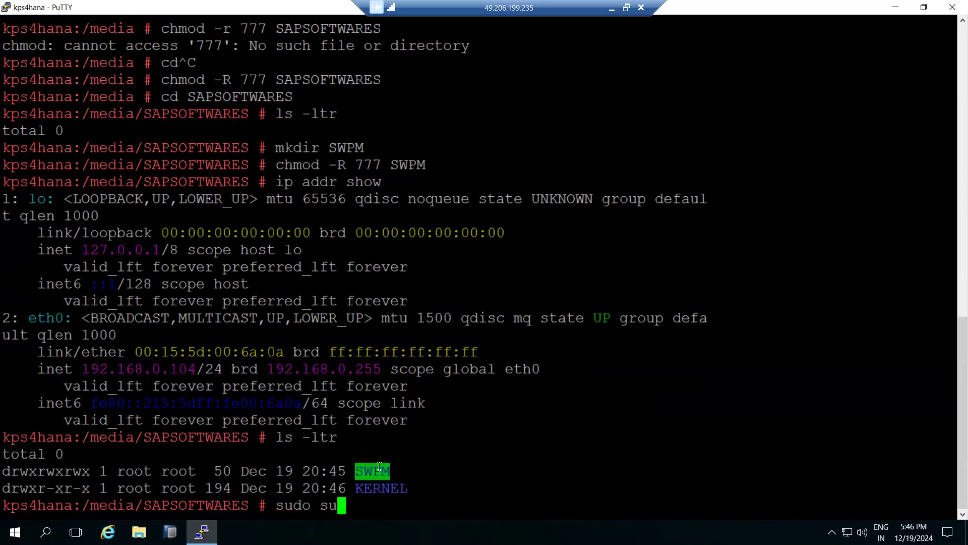
type(" - hdbadm")
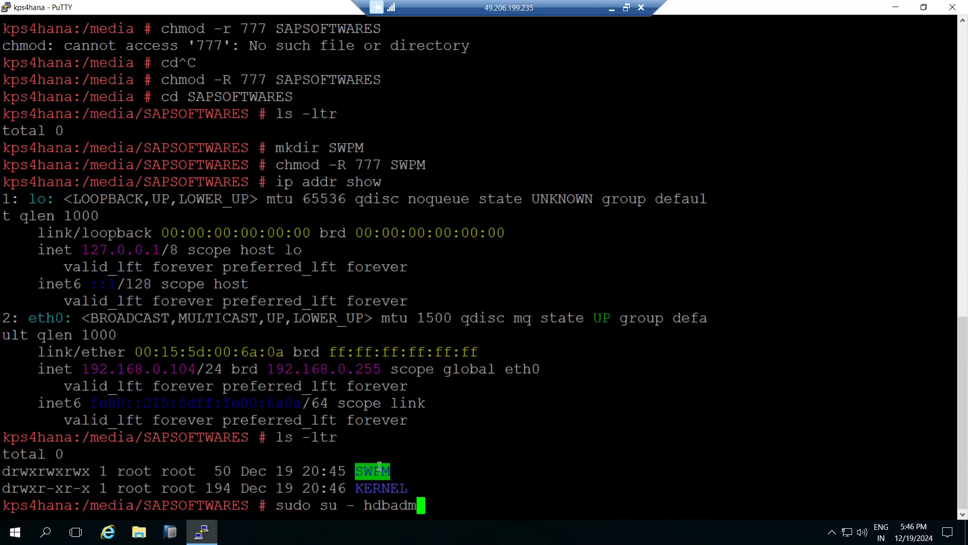
key("Return")
Change to the directory /media/SAPSOFTWARES/SWPM as hdbadm and list its contents with ls -ltr
type("cd")
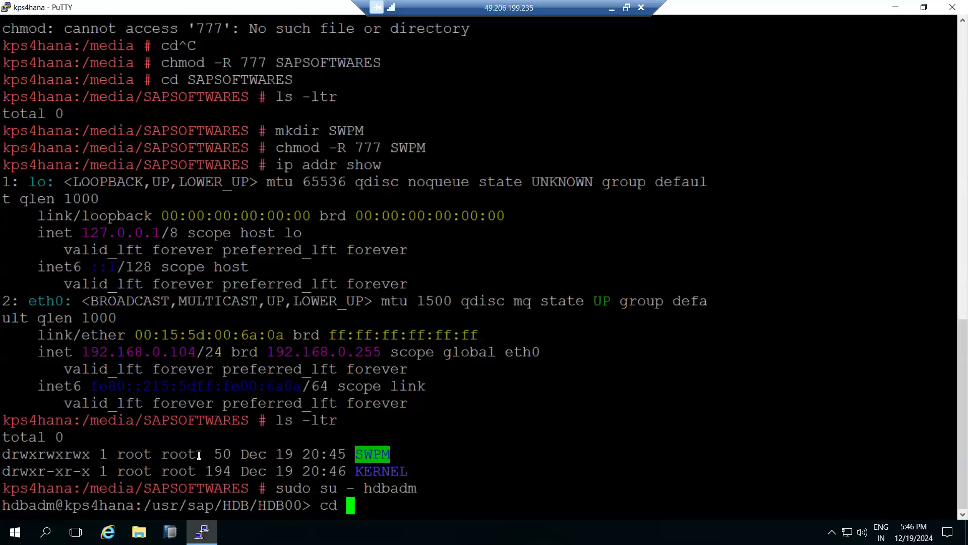
double_click(194, 488)
right_click(314, 430)
type("/SWPM")
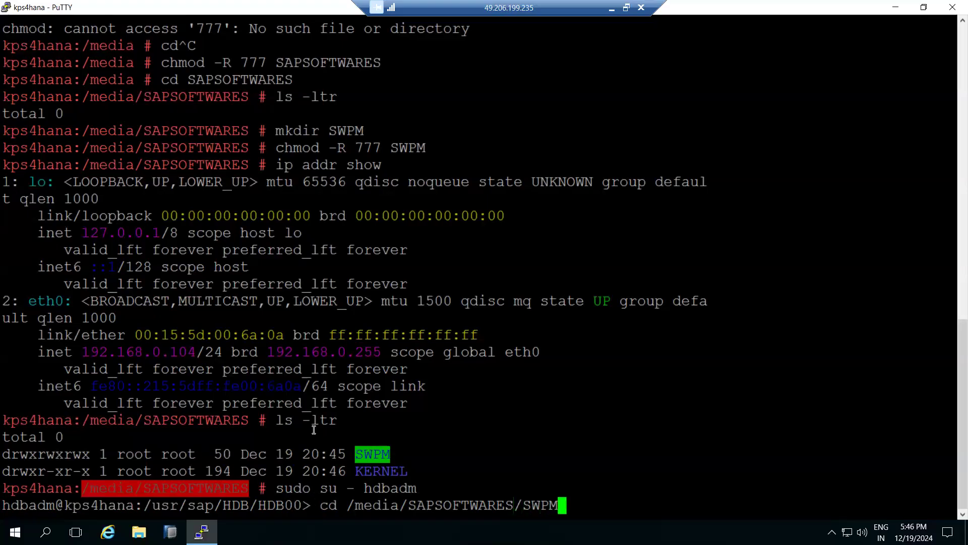
key("Return")
type("ls -ltr")
key("Return")
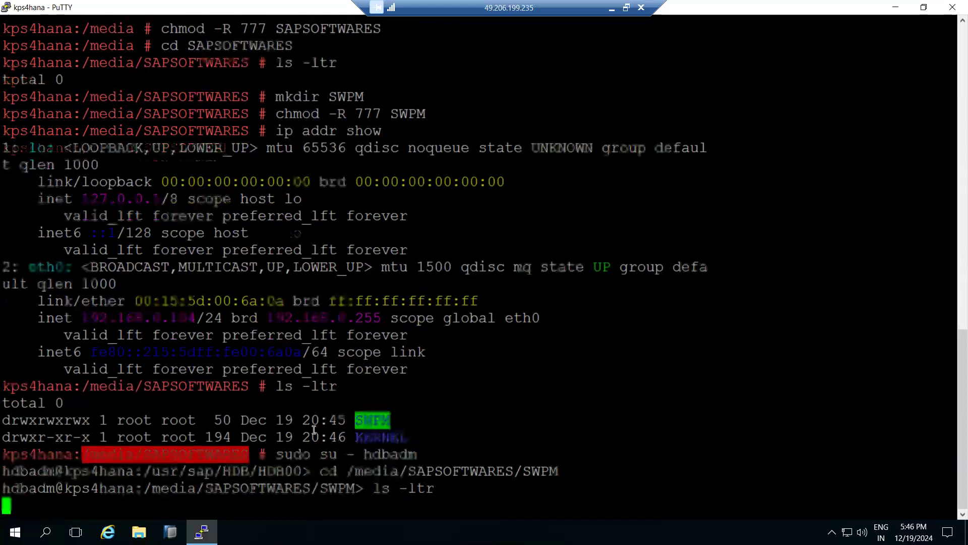
Extract SWPM10SP42_3-20009701.SAR with SAPCAR -xvf in the SWPM folder and list the extracted contents with ls -ltr
type("SAPCAr -xvf")
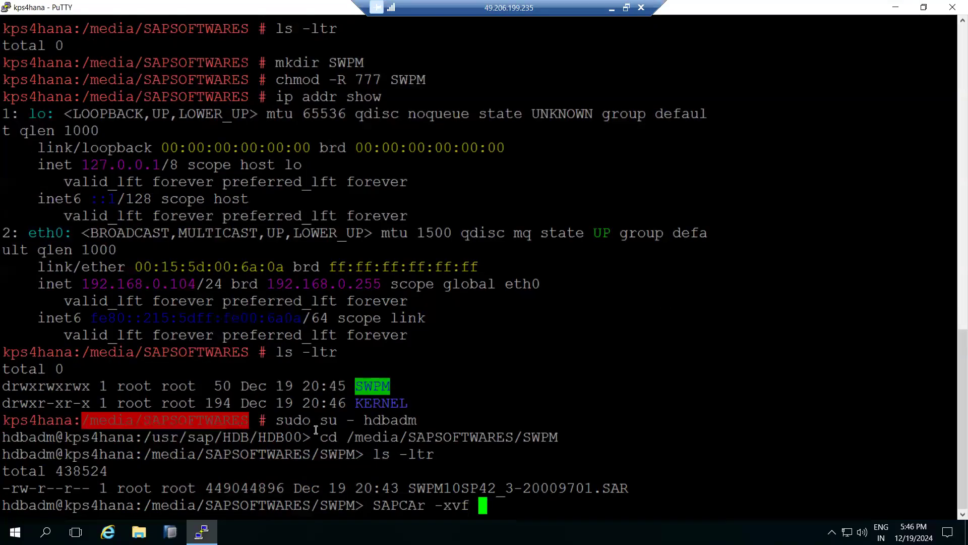
key("BackSpace")
key("BackSpace")
key("BackSpace")
key("BackSpace")
key("BackSpace")
key("BackSpace")
key("BackSpace")
type("R -xvf")
double_click(547, 485)
right_click(567, 430)
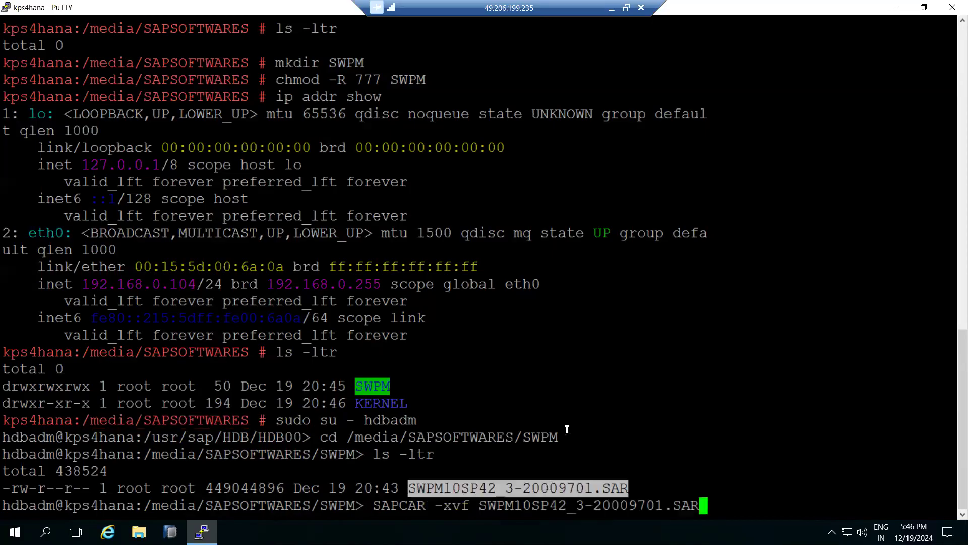
key("Return")
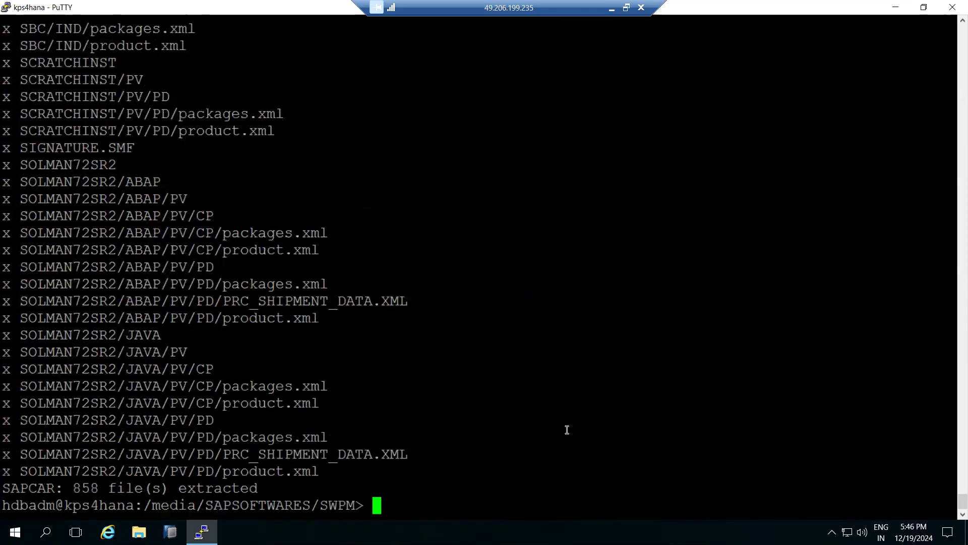
type("ls -ltr")
key("Return")
Look up the running HANA processes with ps -ef | grep -i hdb
type("ps -ef | gre p-i hd")
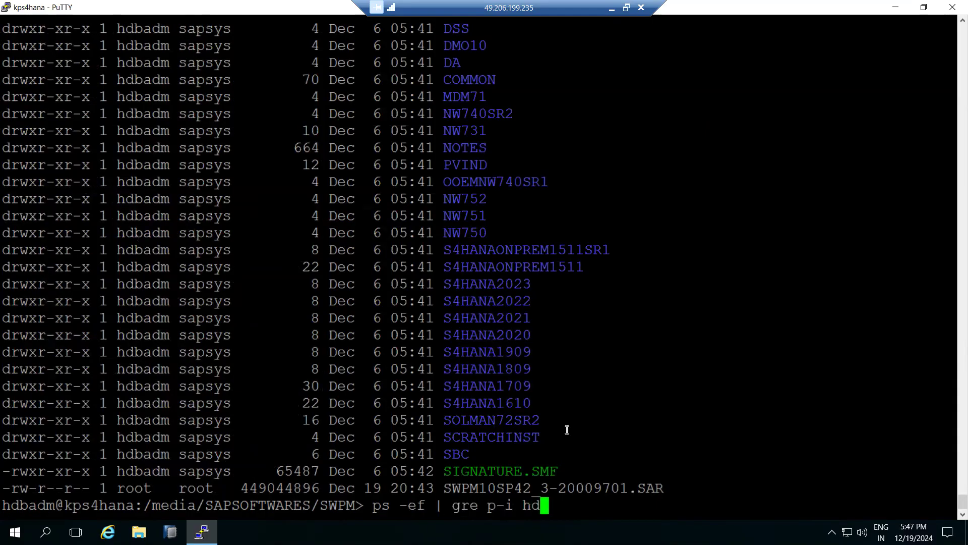
key("BackSpace")
key("BackSpace")
key("BackSpace")
key("BackSpace")
key("BackSpace")
key("BackSpace")
key("BackSpace")
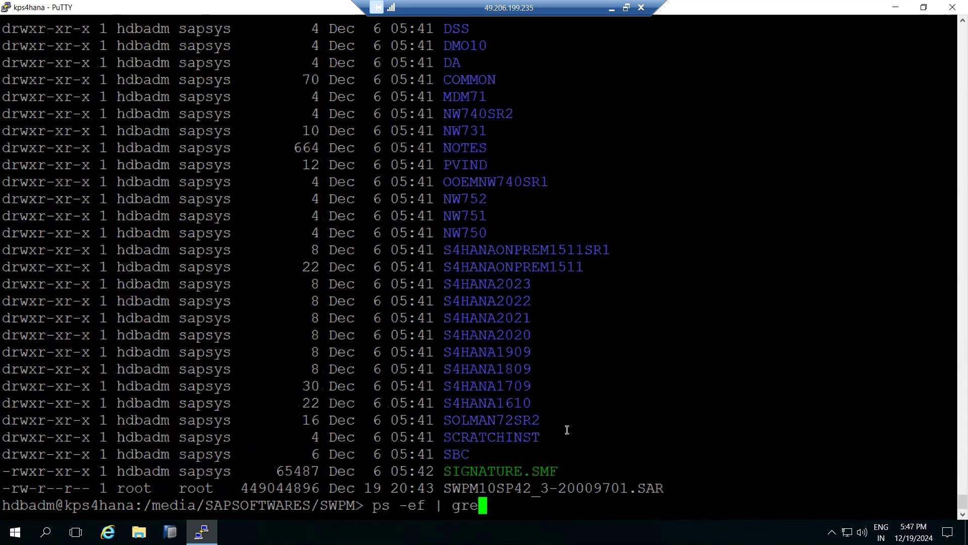
type("p -i hdb")
key("Return")
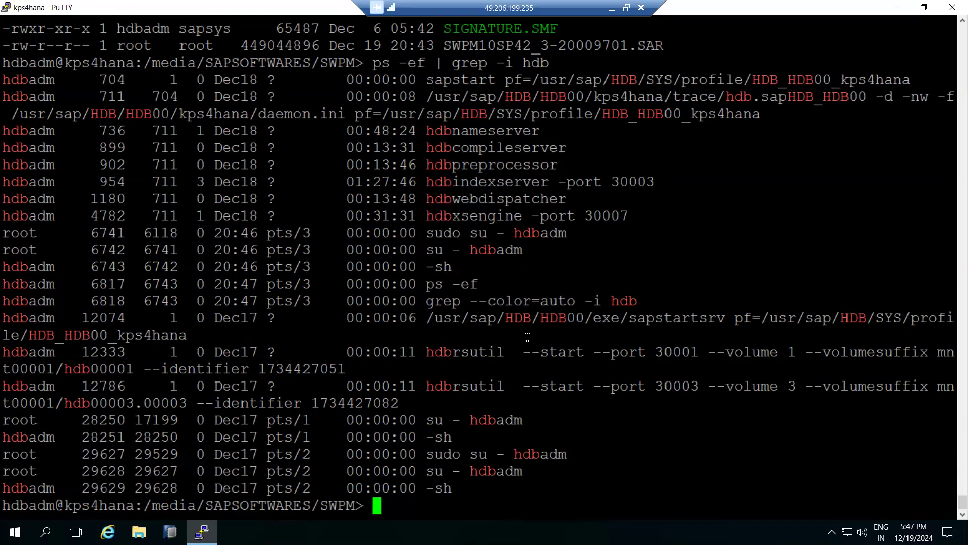
Check the HANA service status with HDB info and the server memory with free -g
type("HDB info")
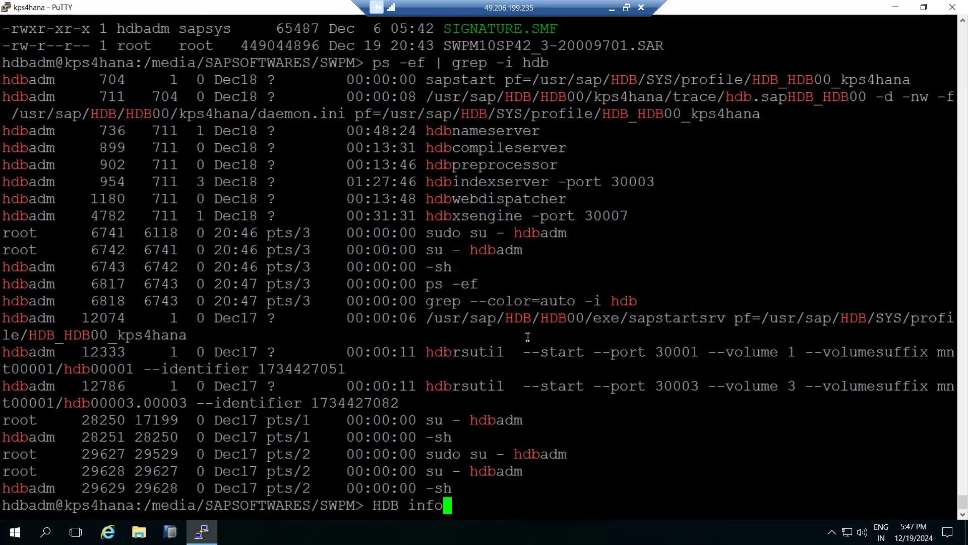
key("Return")
type("free -g")
key("Return")
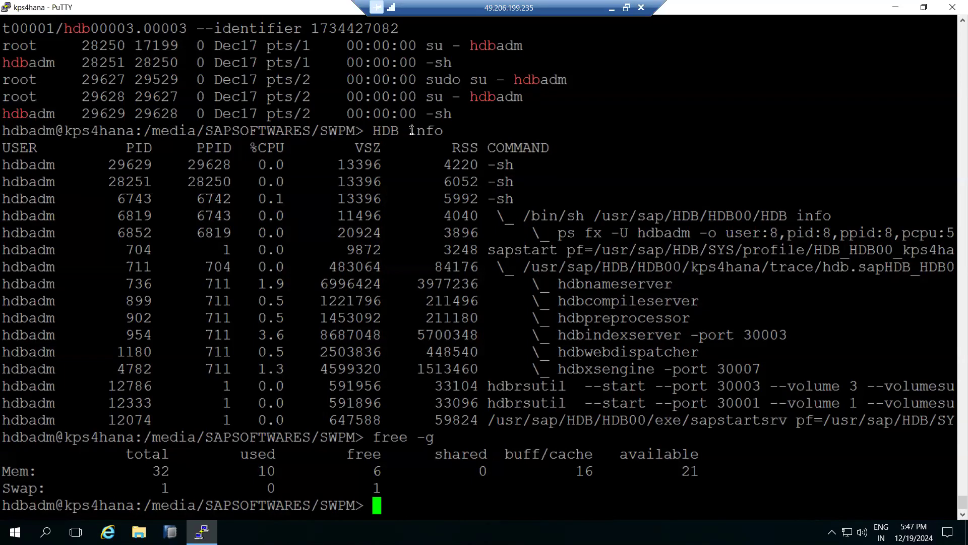
Highlight the HANA service processes from hdbnameserver to hdbxsengine in the HDB info output
left_click_drag(543, 284, 758, 369)
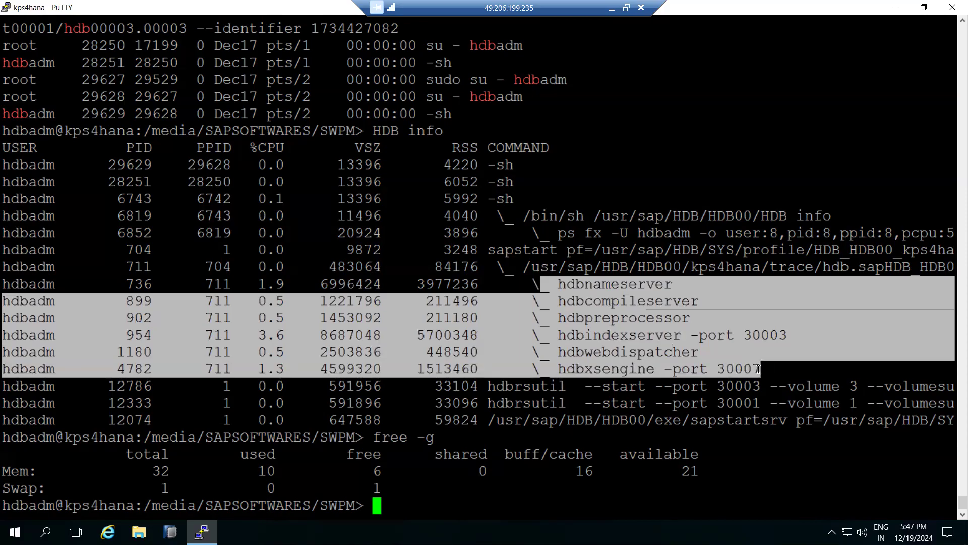
left_click(612, 332)
left_click_drag(523, 283, 757, 368)
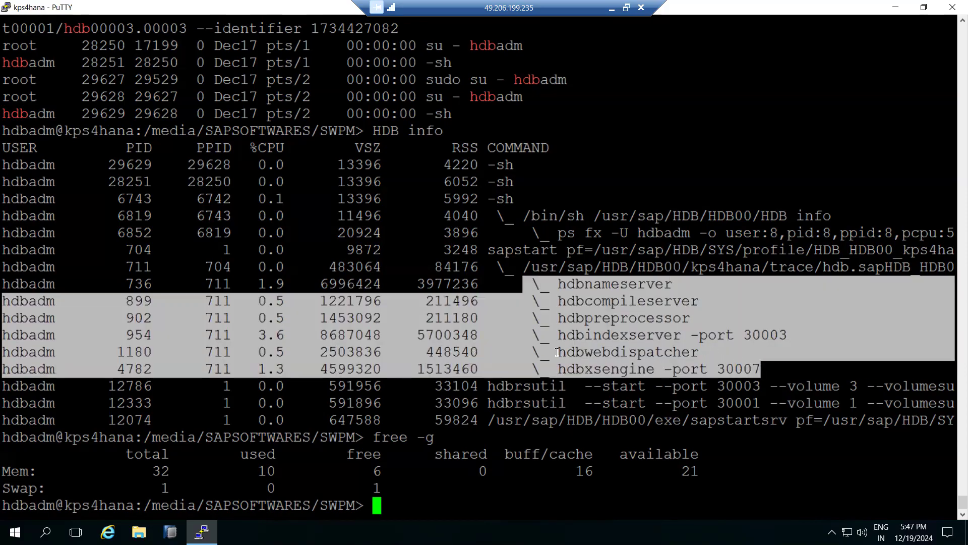
left_click_drag(664, 352, 681, 351)
mouse_move(795, 375)
left_mouse_down()
mouse_move(472, 271)
mouse_move(319, 266)
mouse_move(4, 284)
mouse_move(4, 268)
left_mouse_up()
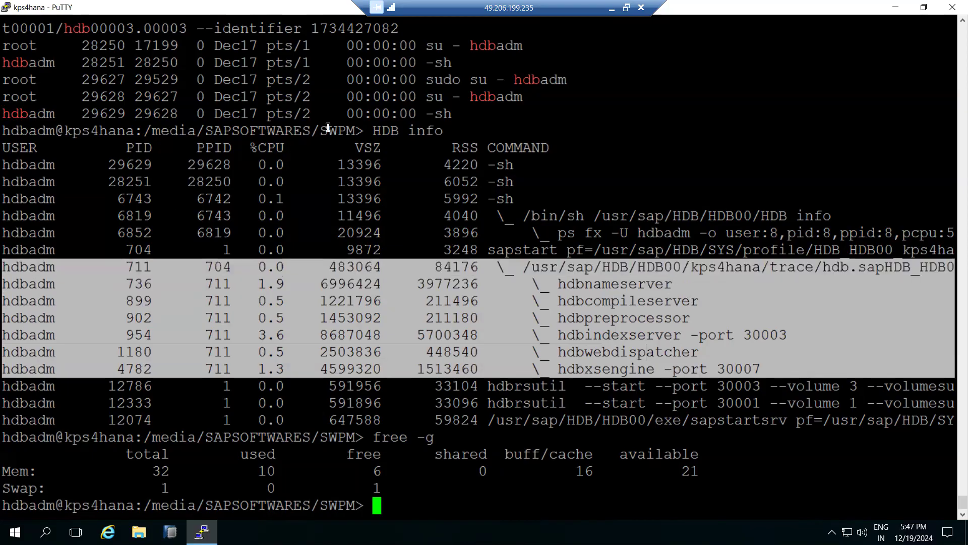
Exit the hdbadm session, log back in with su - hdbadm and recheck the HANA processes with HDB info
type("exit")
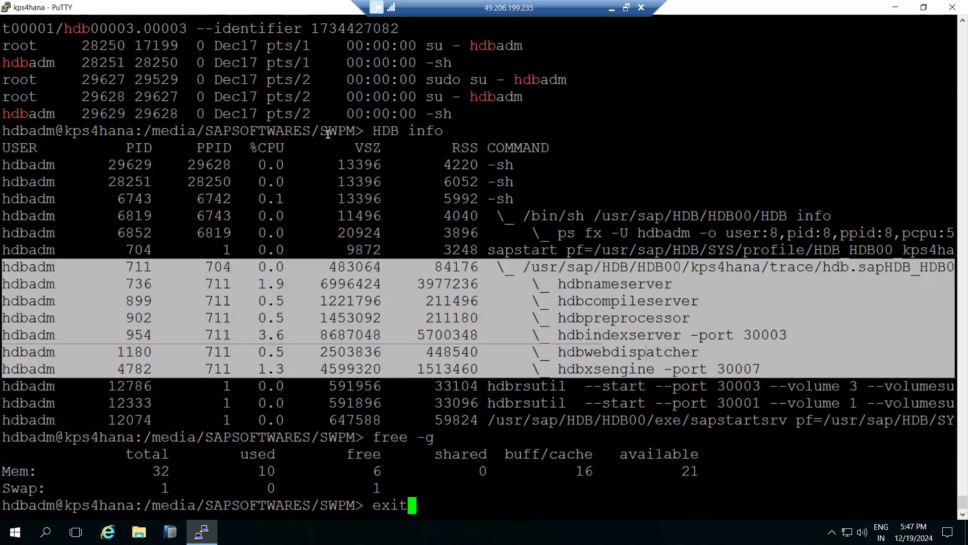
key("Return")
type("su -")
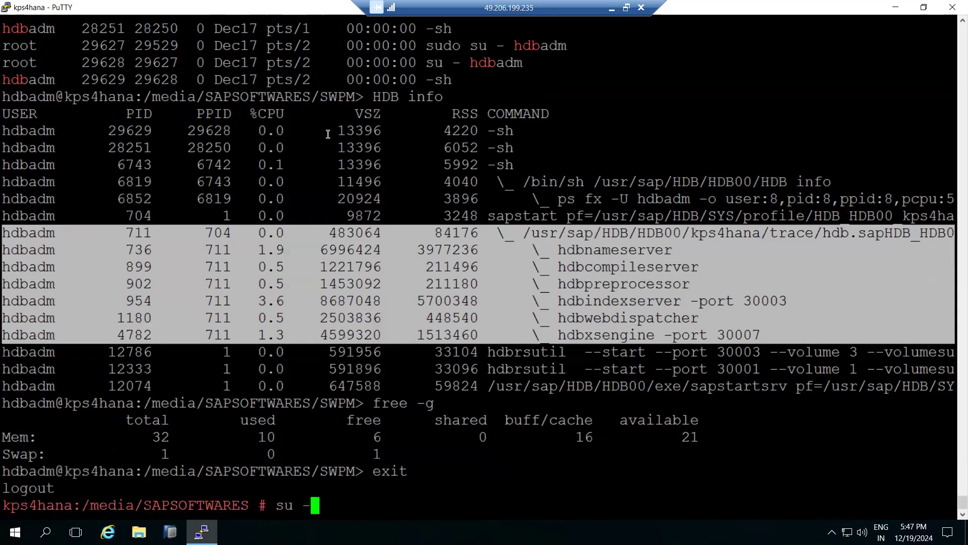
type(" hdbadm")
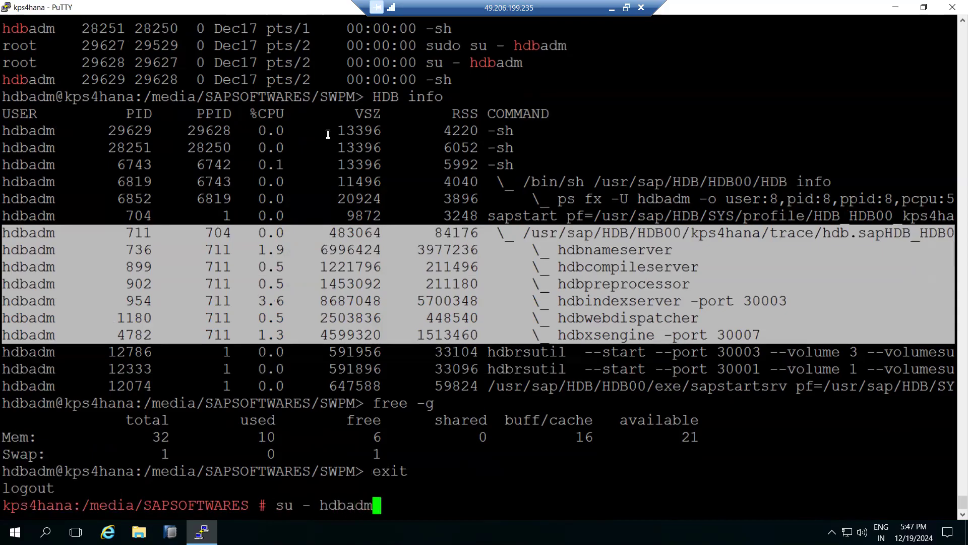
key("Return")
type("HDB/HDB00> H")
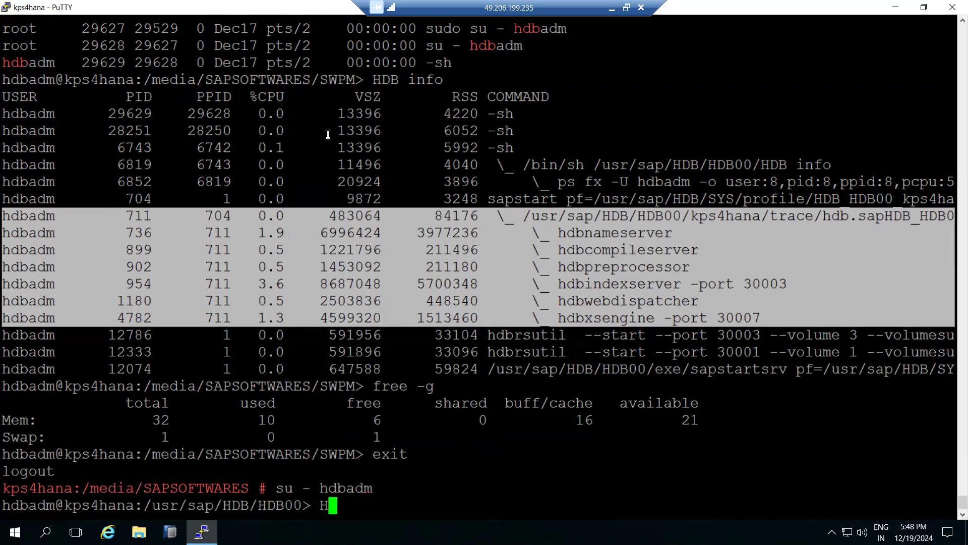
type(" info")
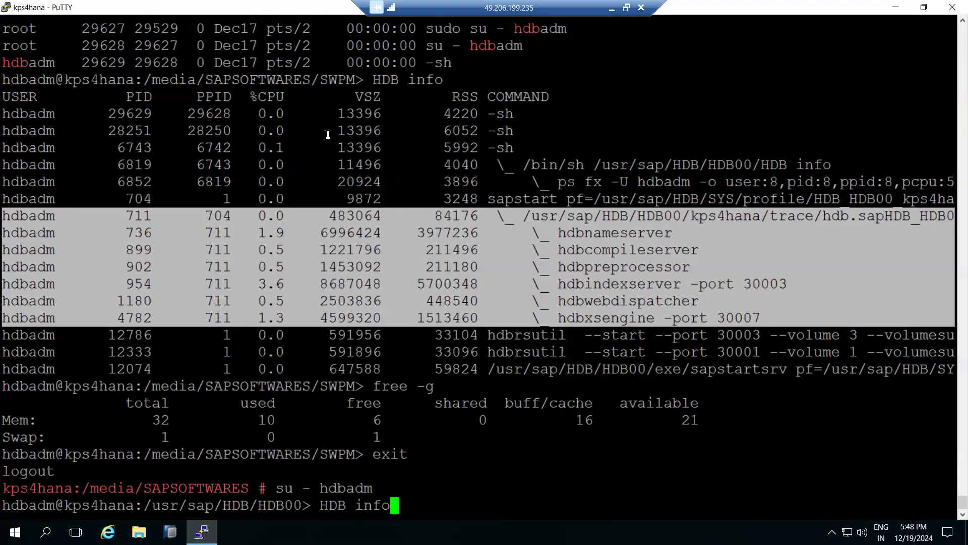
key("Return")
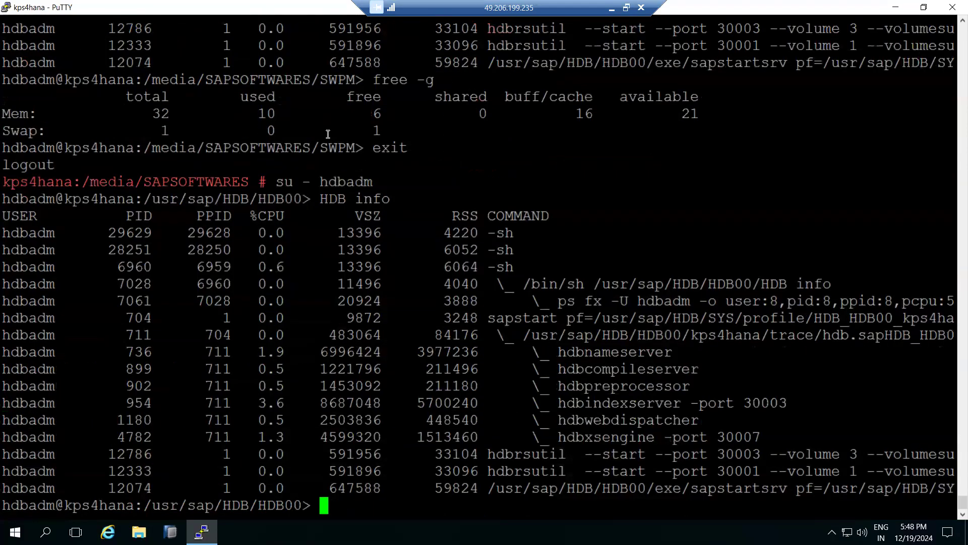
left_click_drag(532, 352, 789, 440)
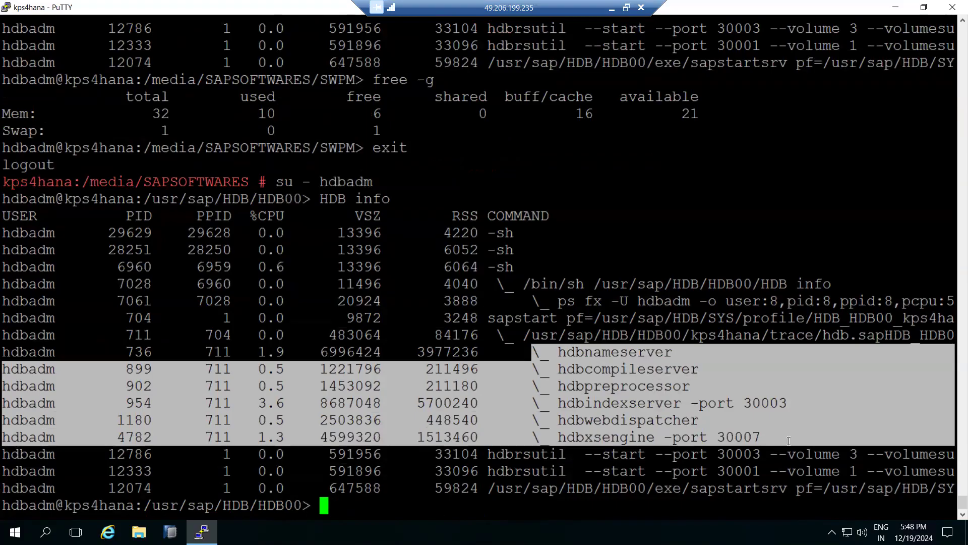
left_click(202, 530)
left_click(202, 532)
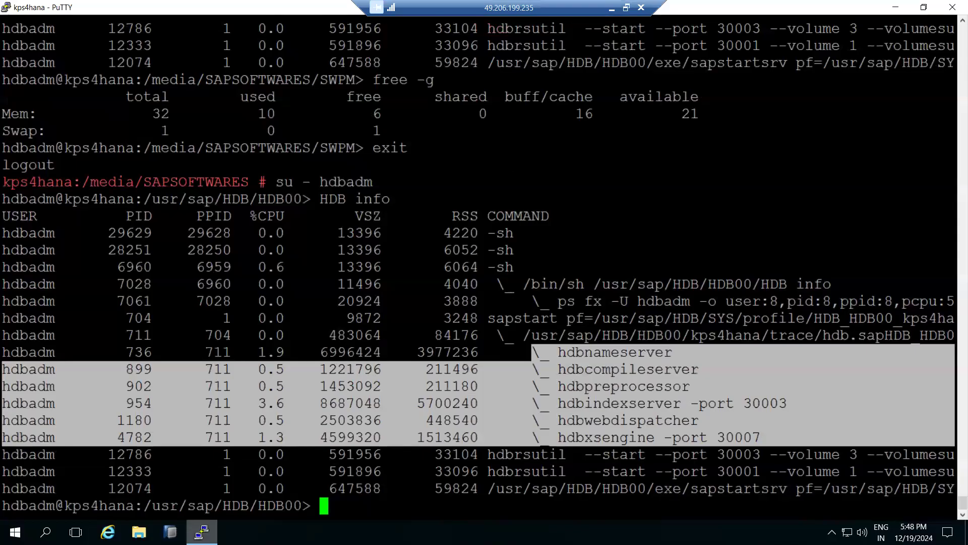
left_click(201, 531)
left_click(202, 532)
Exit to the root session, change to the SWPM directory and list its contents with ls -lrt
type("exit")
key("Return")
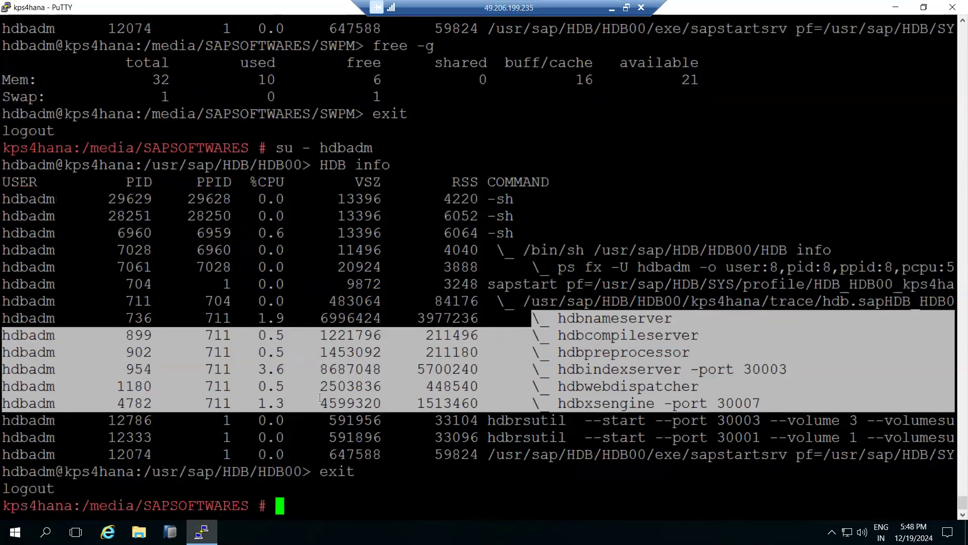
type("cd SWPM")
key("Return")
type("ls -lrt")
key("Return")
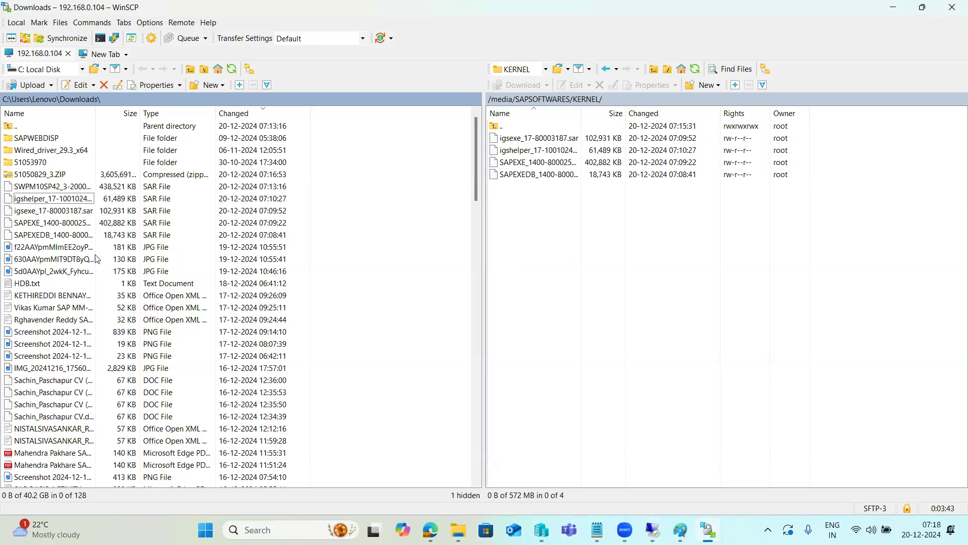
Switch to File Explorer and extract the 51050829_3 ZIP archive in Downloads to a folder
left_click(42, 174)
right_click(42, 175)
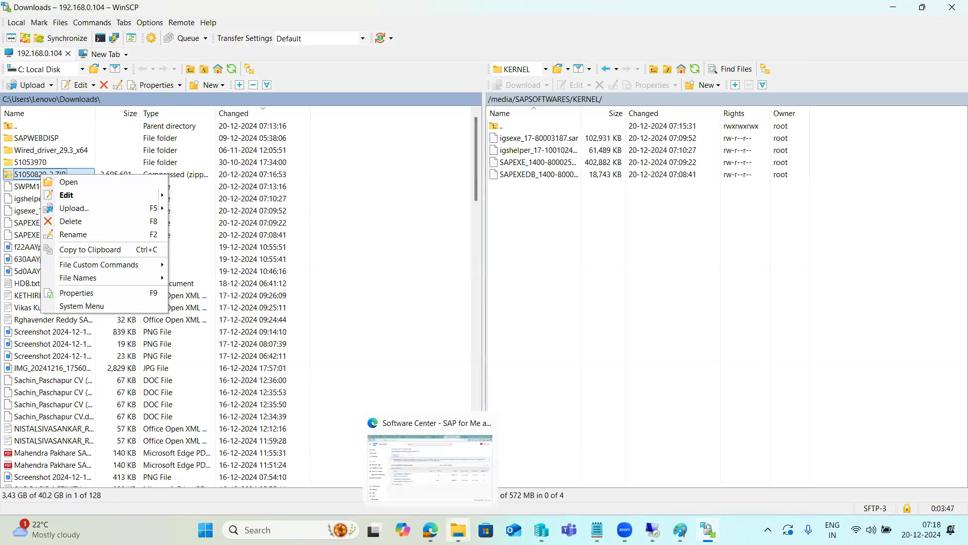
left_click(458, 530)
left_click(553, 477)
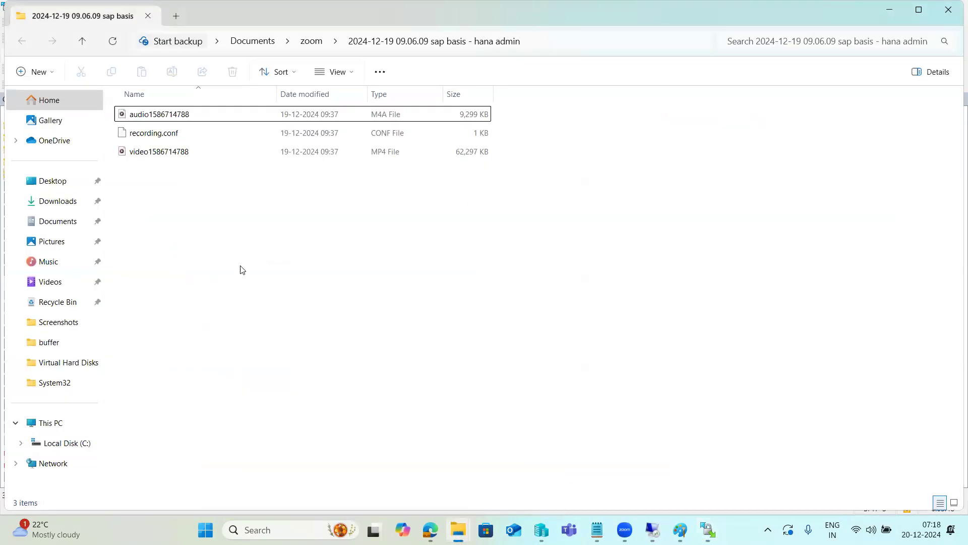
left_click(45, 196)
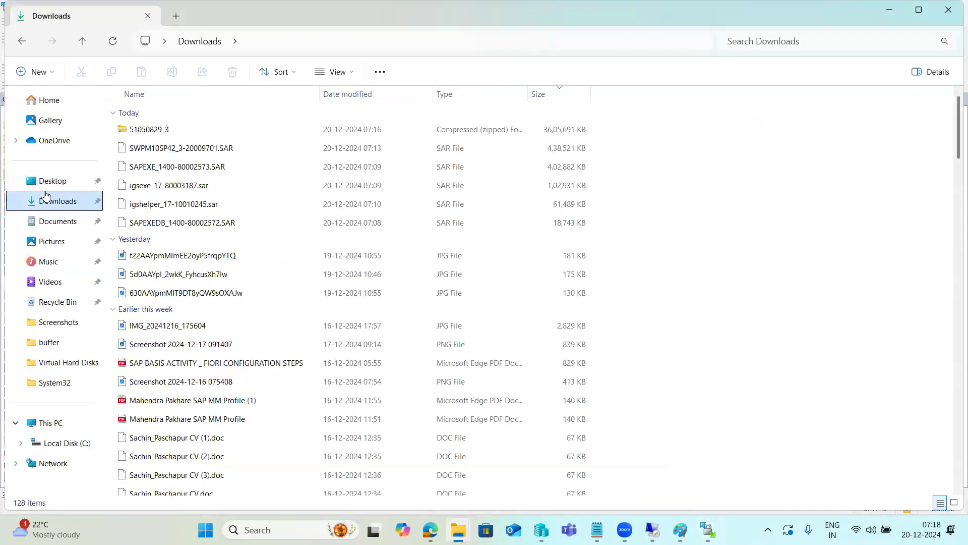
right_click(169, 133)
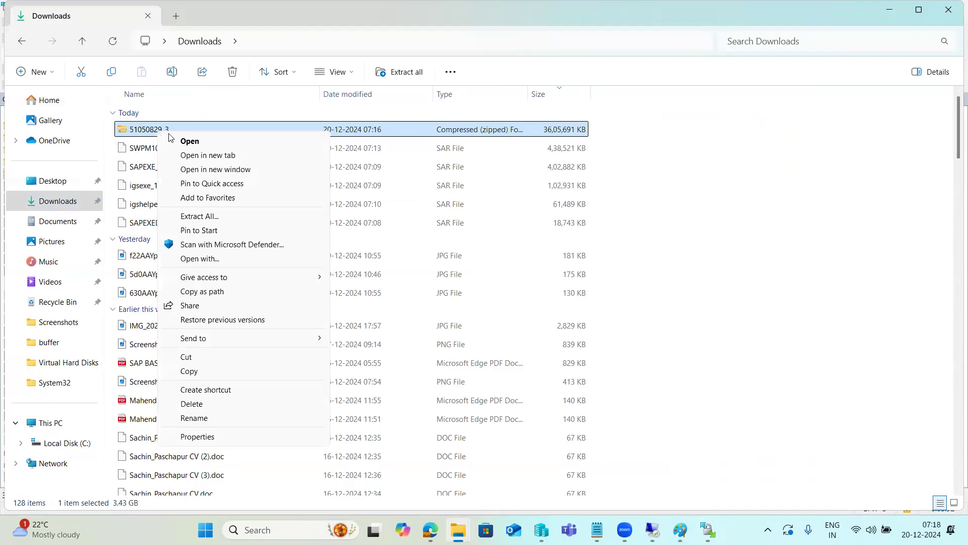
left_click(215, 217)
left_click(580, 392)
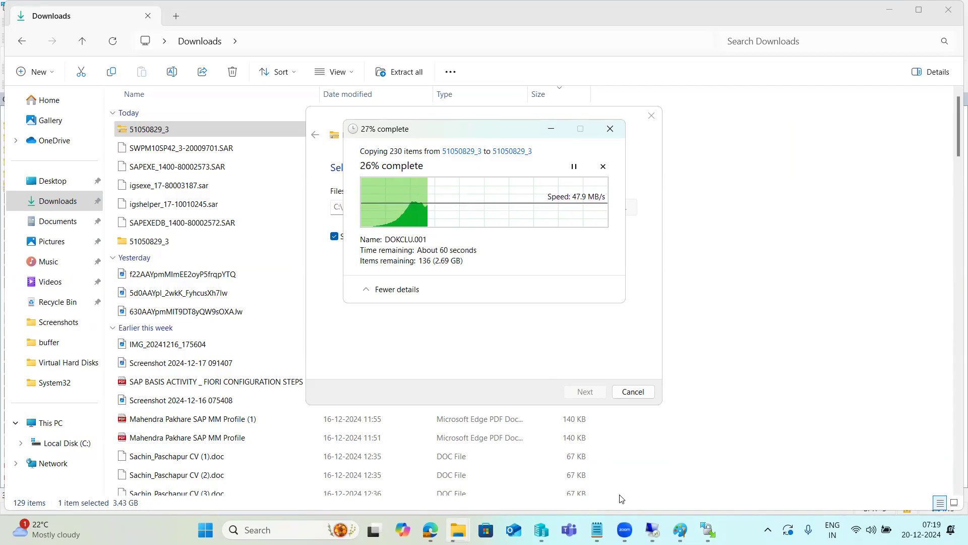
Review the installation component list in Paint during the extraction and return to the kps4hana PuTTY session
left_click(652, 530)
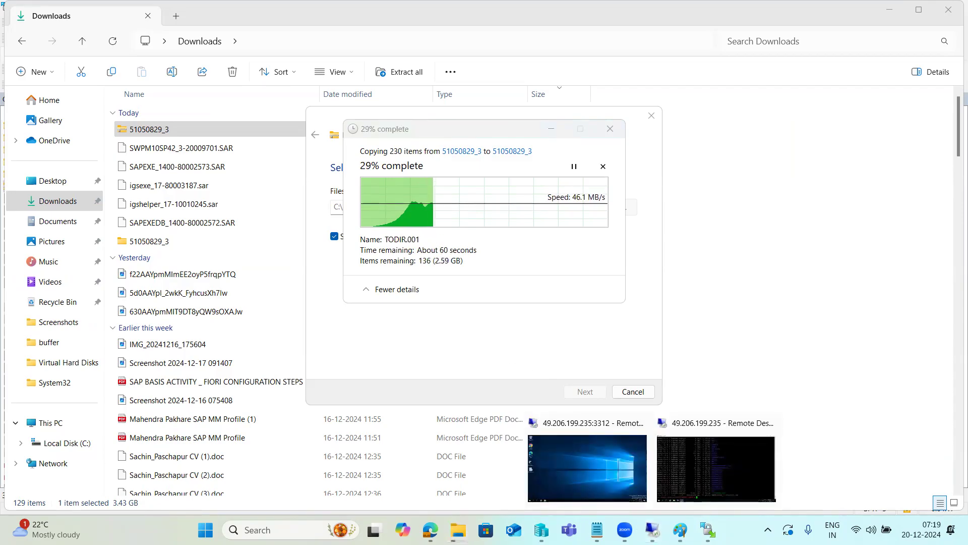
left_click(682, 527)
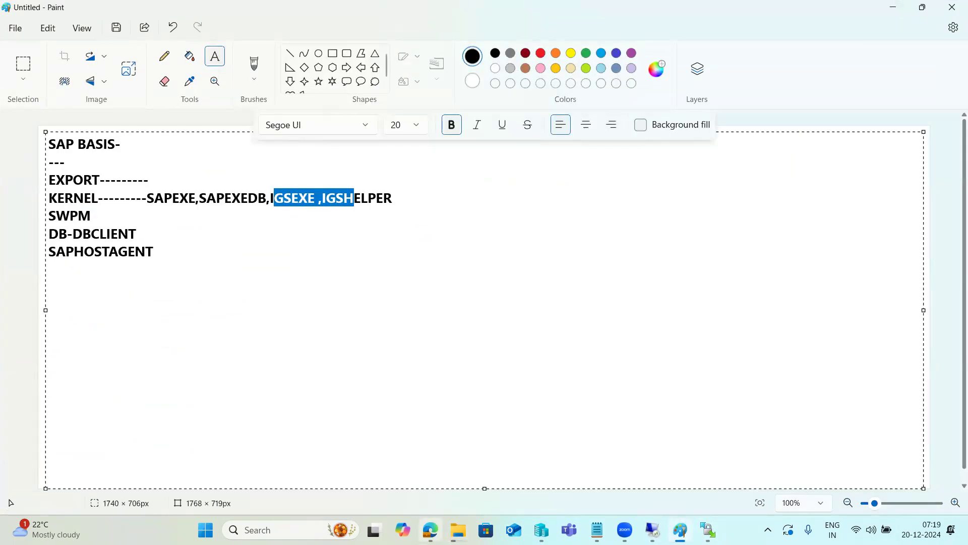
mouse_move(430, 529)
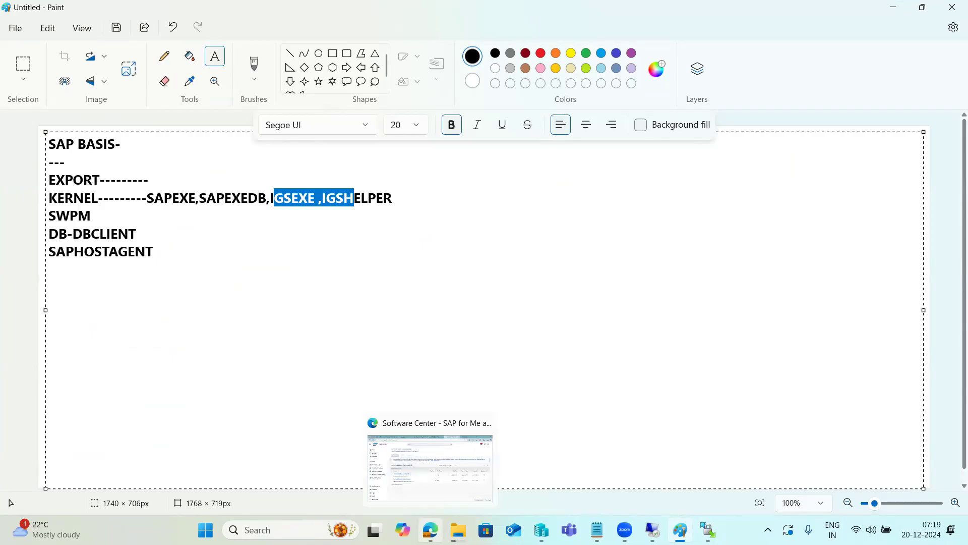
mouse_move(652, 530)
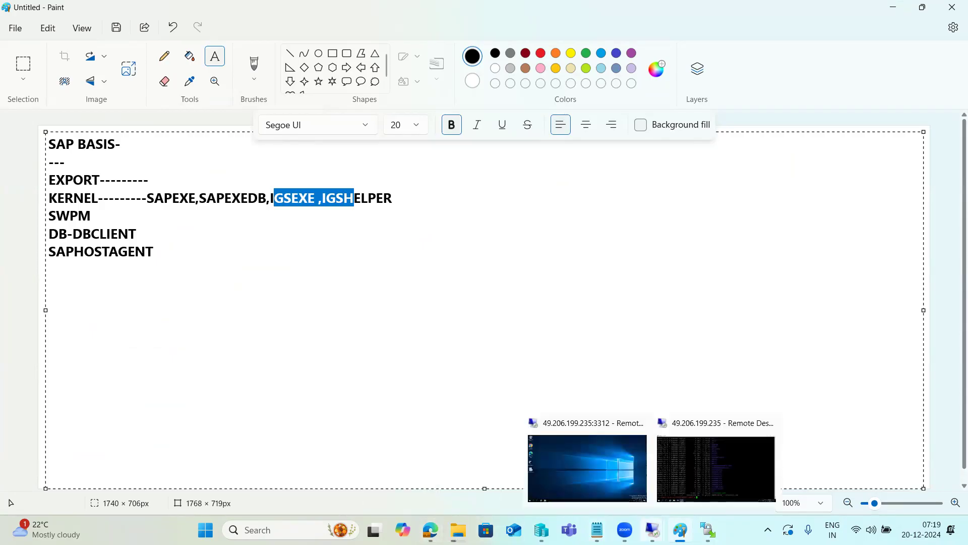
left_click(688, 466)
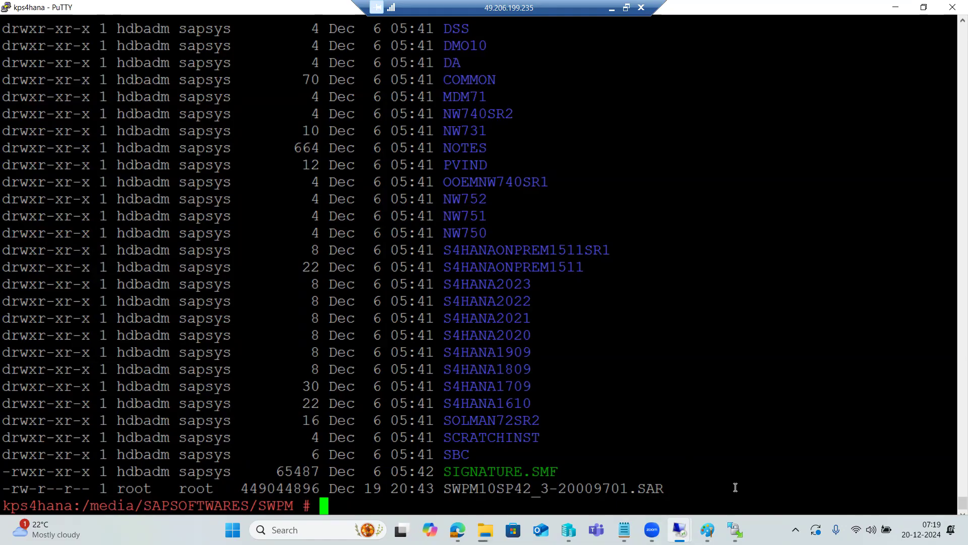
mouse_move(710, 527)
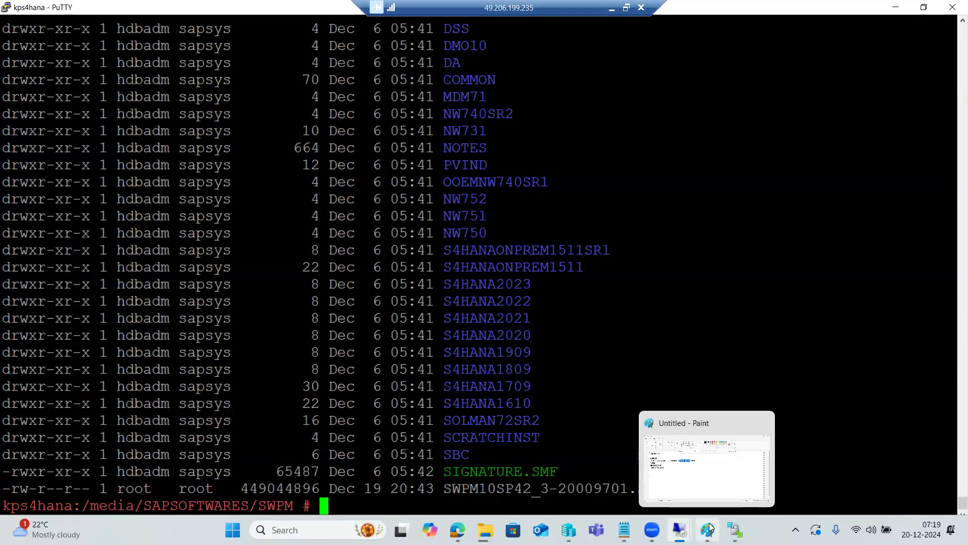
mouse_move(679, 529)
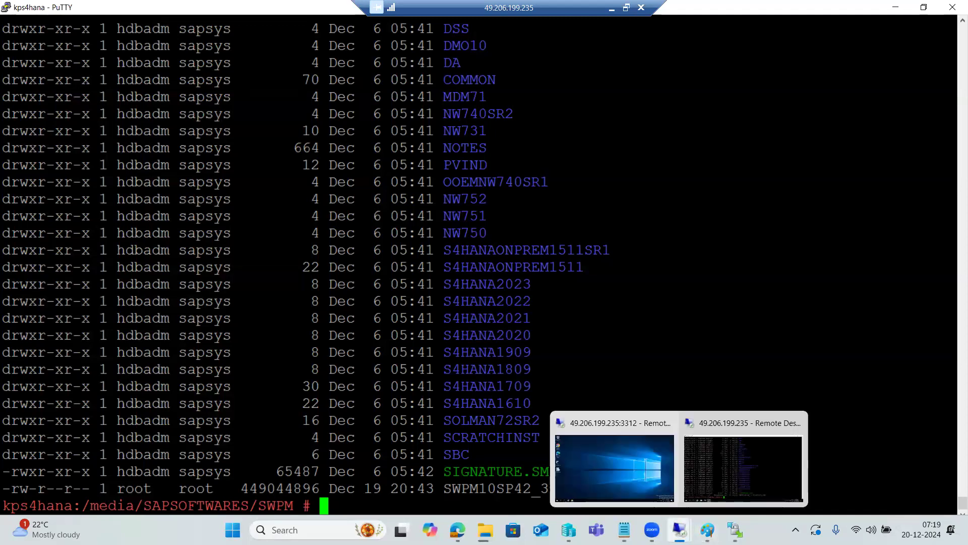
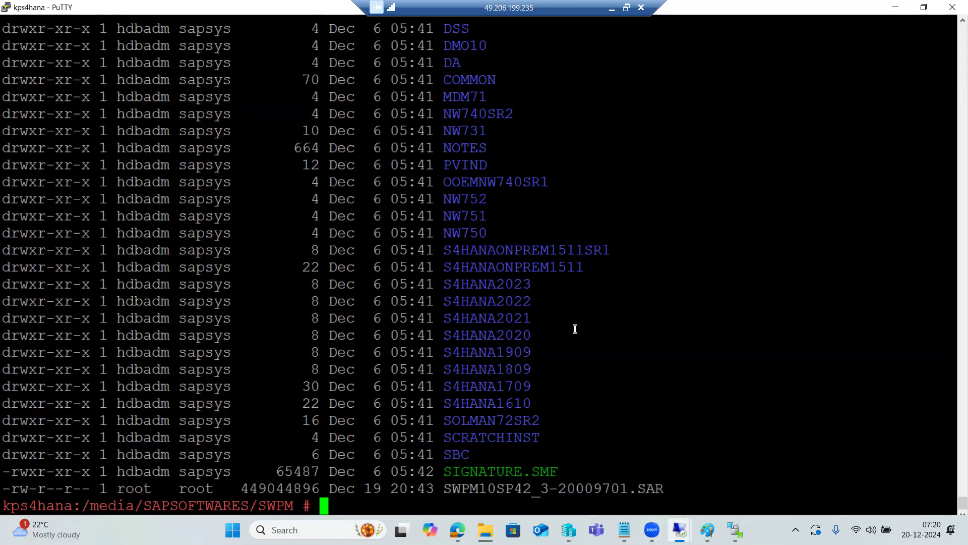
Abandon the unfinished command and look through the SWPM directory listing
type("./")
key("ctrl+c")
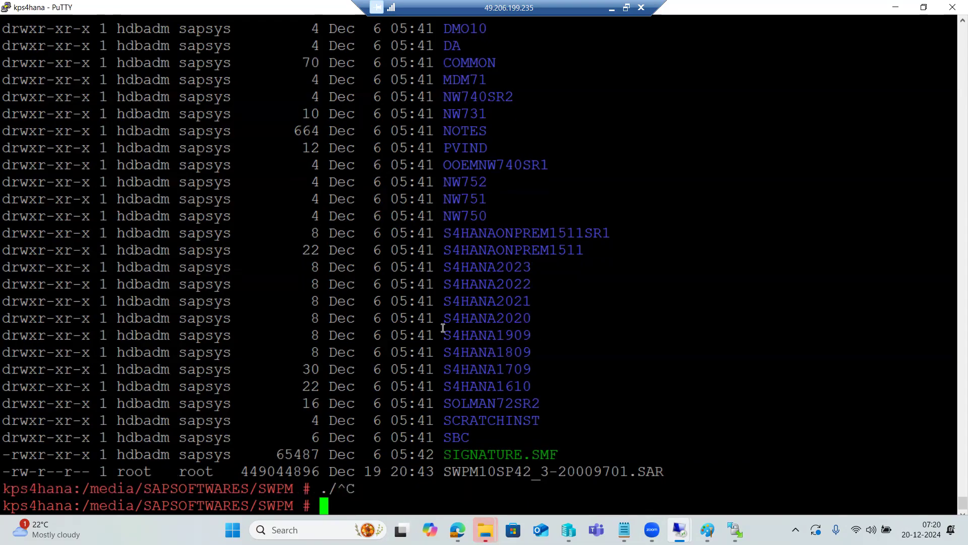
scroll(367, 328, "up", 5)
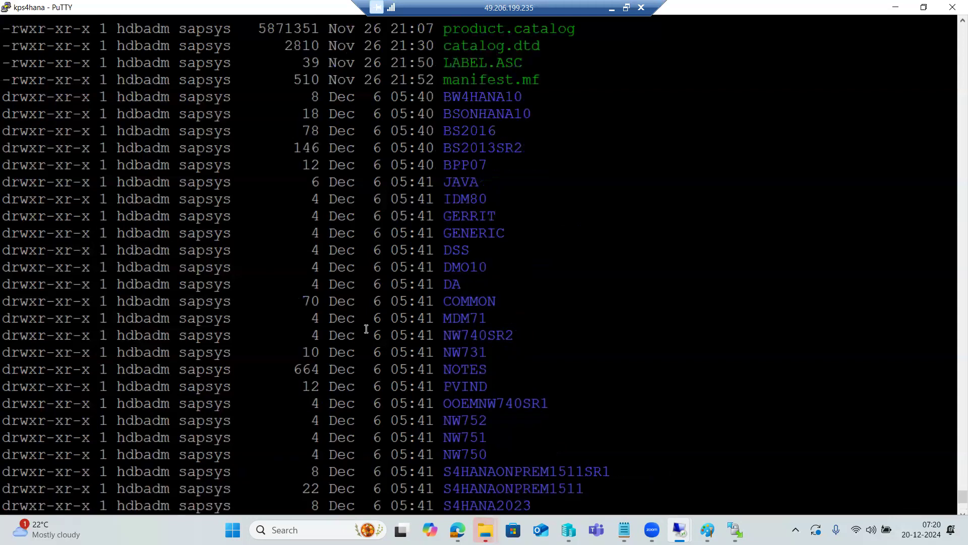
scroll(367, 329, "up", 13)
scroll(367, 329, "down", 9)
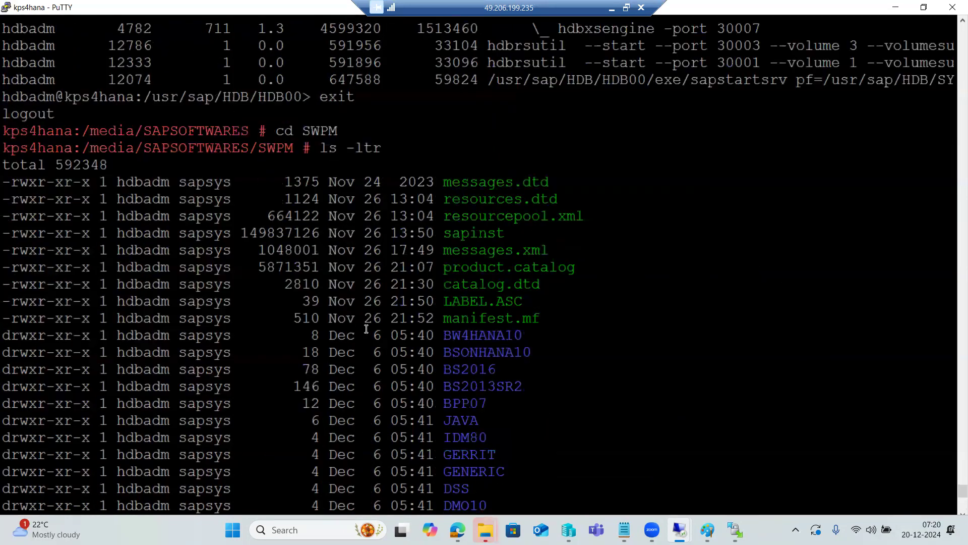
scroll(367, 328, "down", 9)
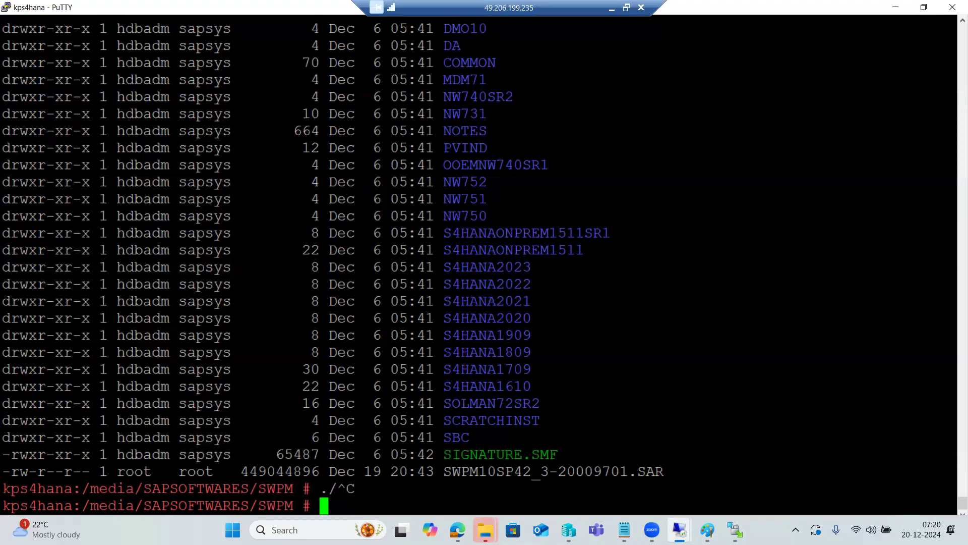
View the SWPM folder on the Windows server's remote desktop for comparison and return to the kps4hana terminal
left_click(728, 400)
left_click(138, 532)
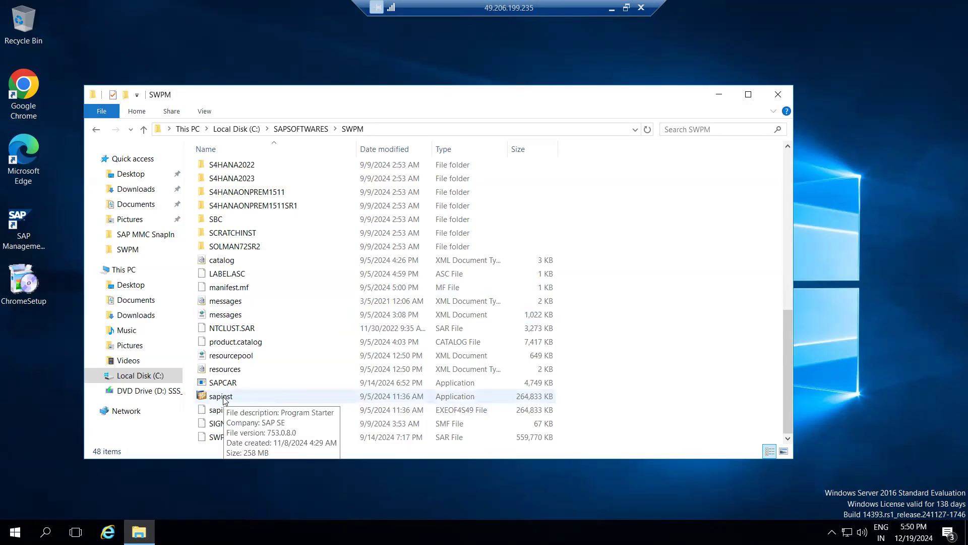
left_click(612, 8)
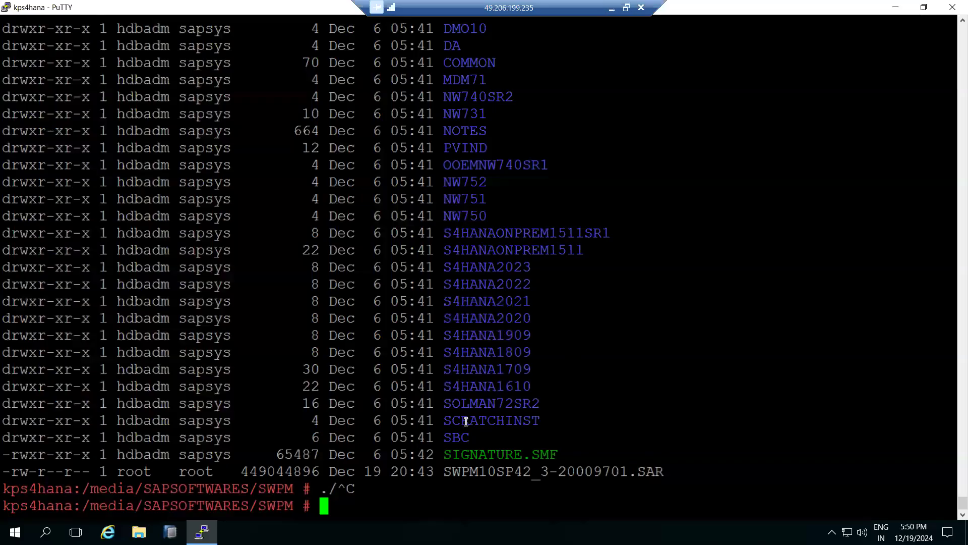
Check the /media/SAPSOFTWARES/SWPM path and locate the sapinst executable in the directory listing
double_click(172, 500)
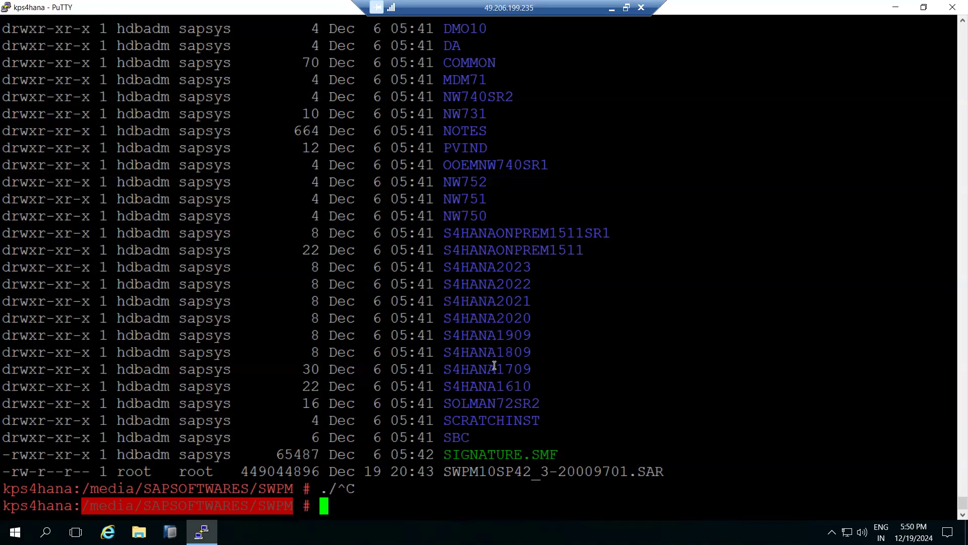
scroll(468, 328, "up", 9)
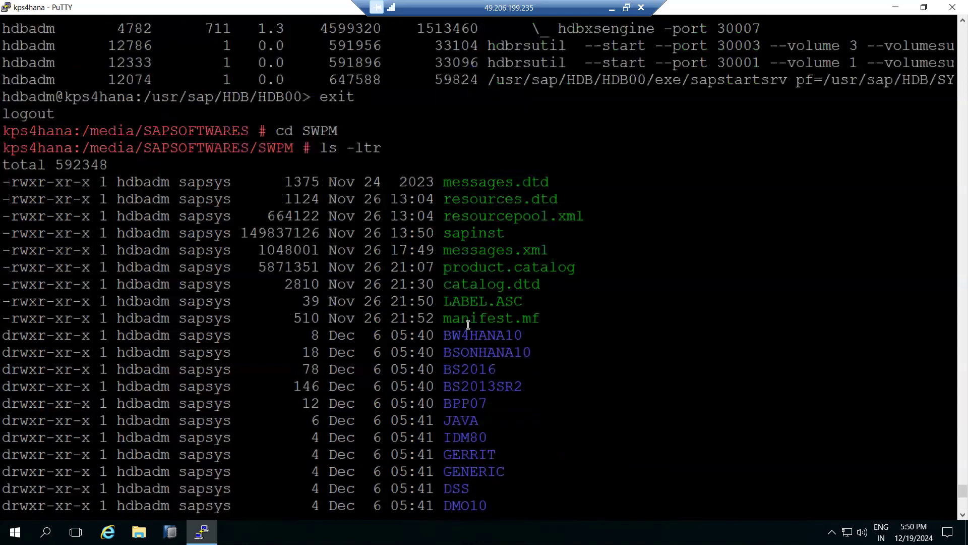
double_click(472, 233)
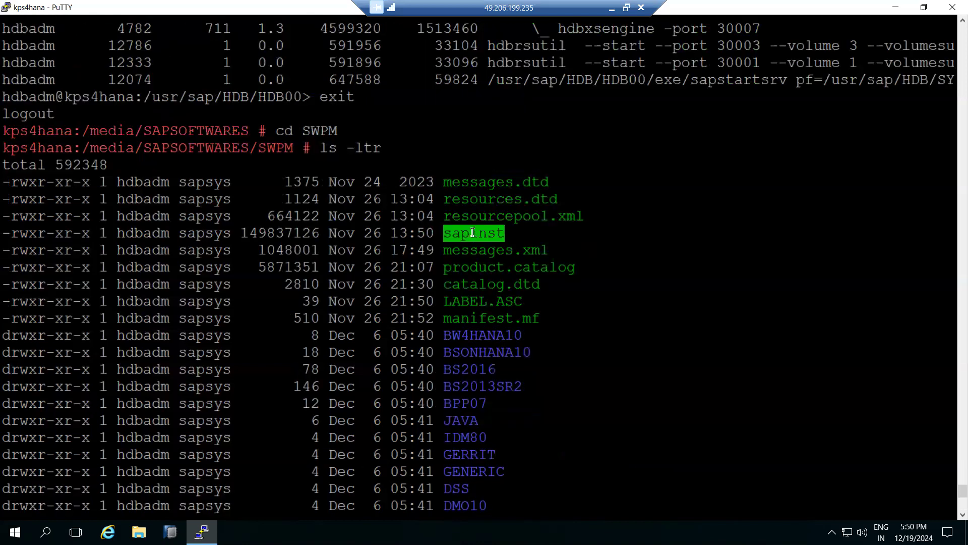
key("ctrl+c")
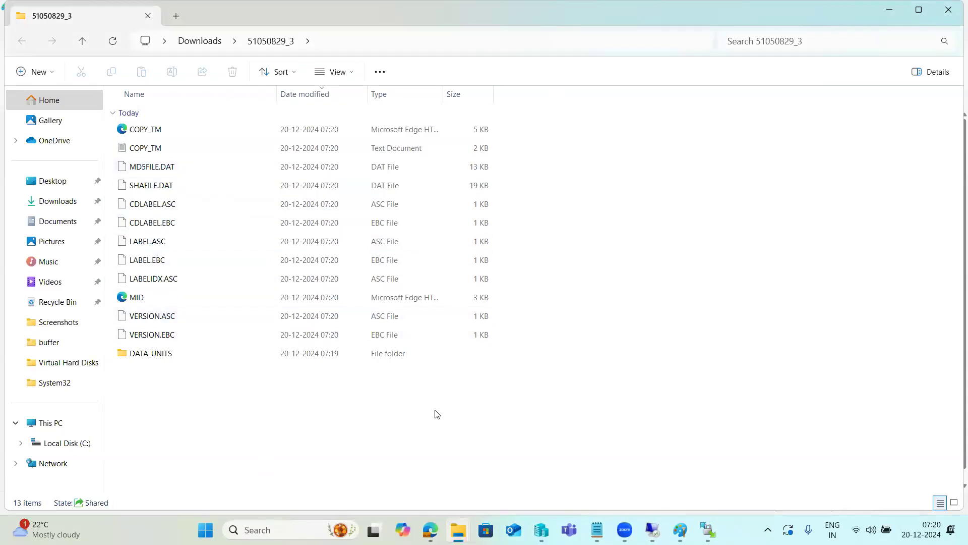
Switch to WinSCP and create a remote folder named EXPORT in /media/SAPSOFTWARES
mouse_move(542, 528)
left_click(708, 529)
left_click(545, 99)
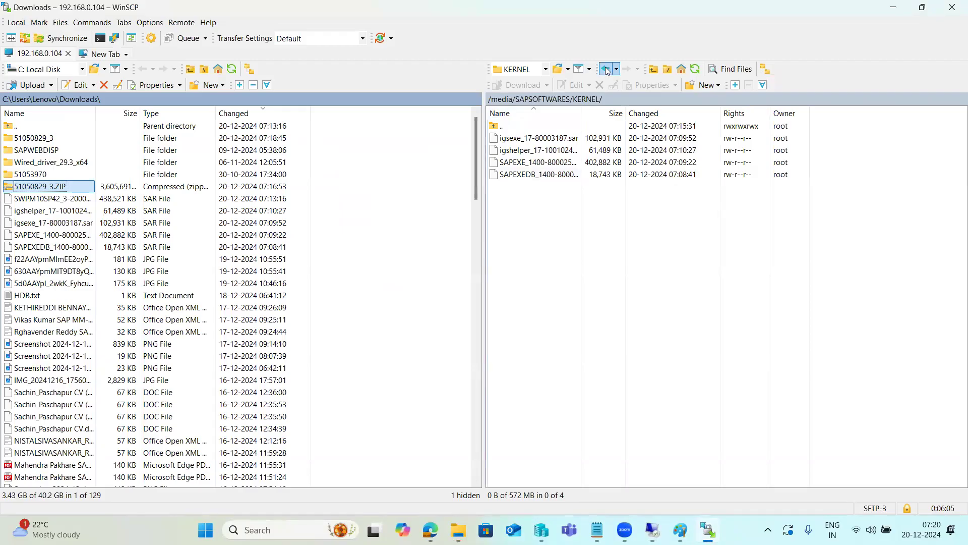
right_click(536, 196)
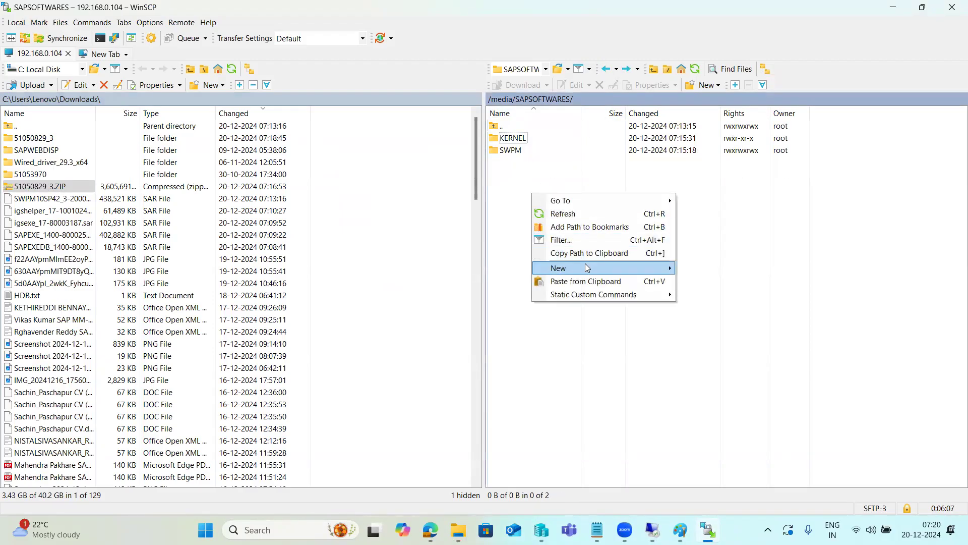
mouse_move(637, 267)
left_click(695, 282)
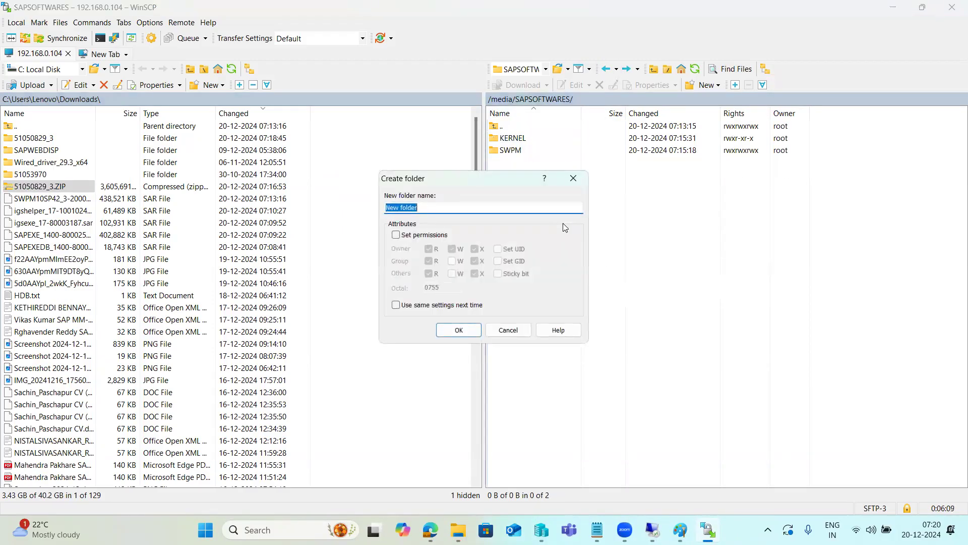
type("EXPORT")
left_click(459, 329)
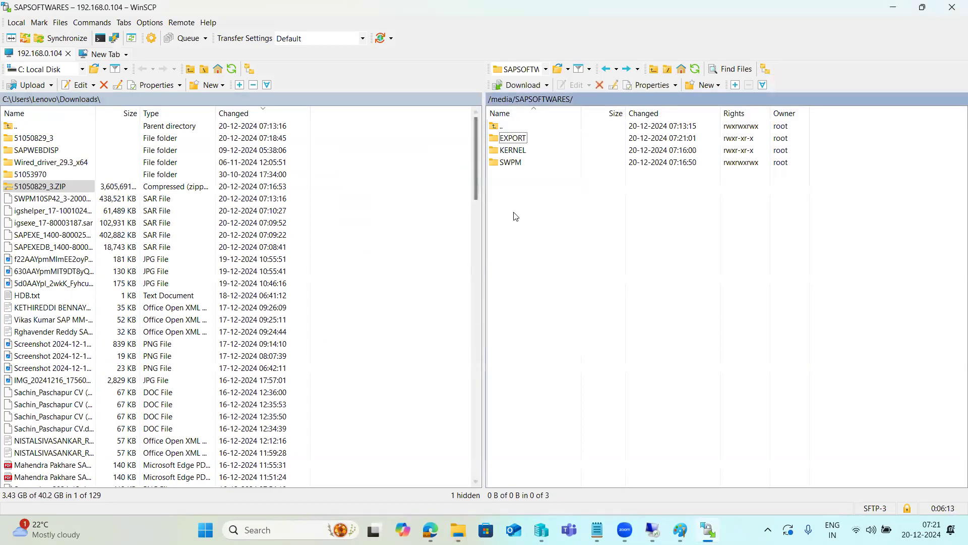
Upload the extracted 51050829_3 folder from the local Downloads into the remote EXPORT folder
double_click(519, 143)
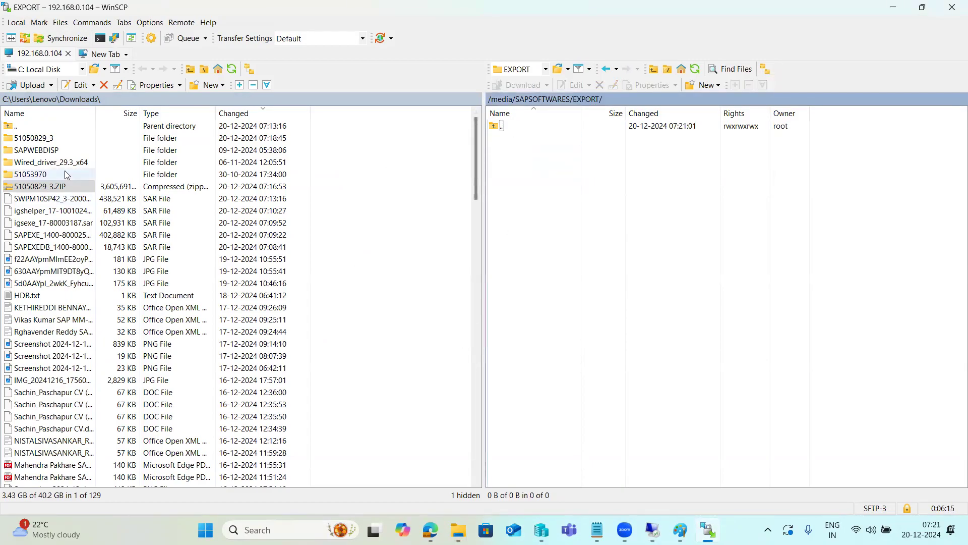
left_click_drag(48, 137, 539, 217)
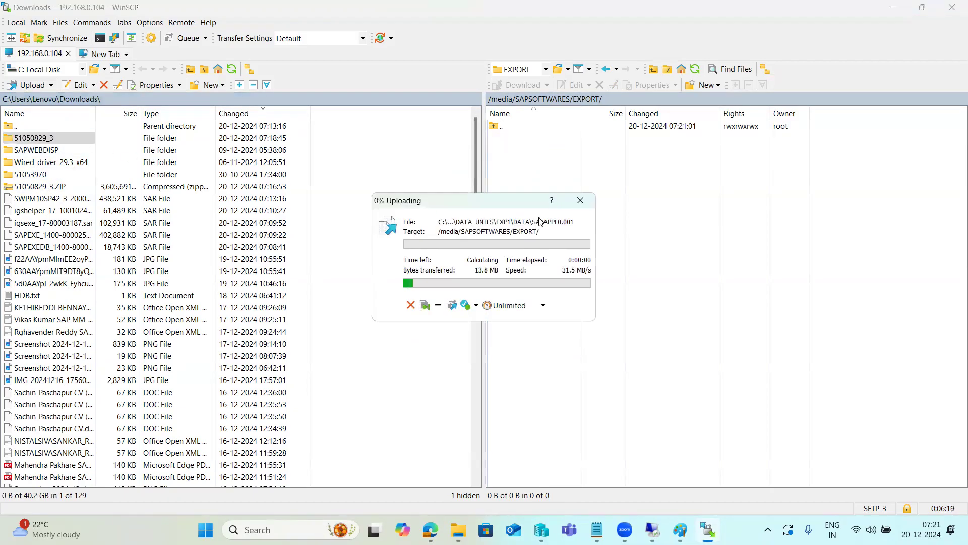
mouse_move(652, 529)
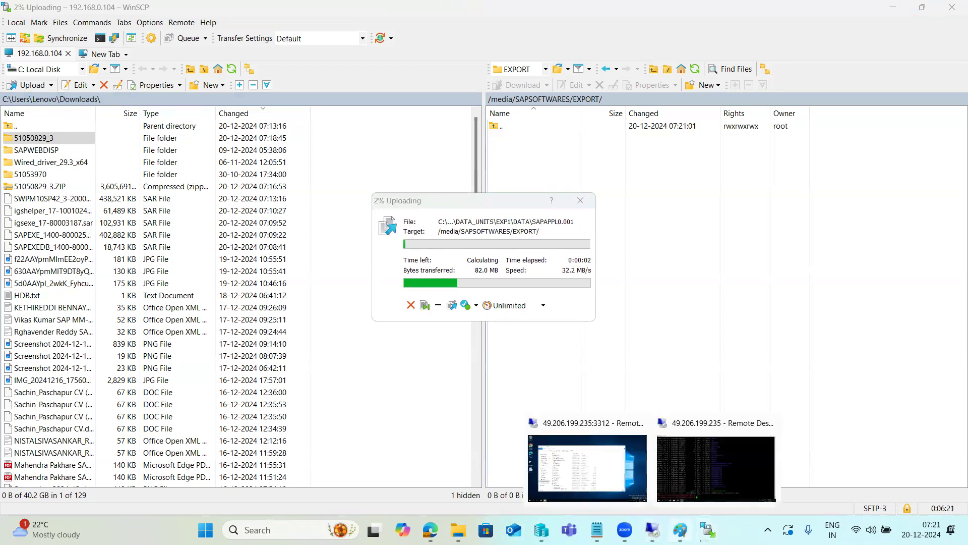
left_click(595, 468)
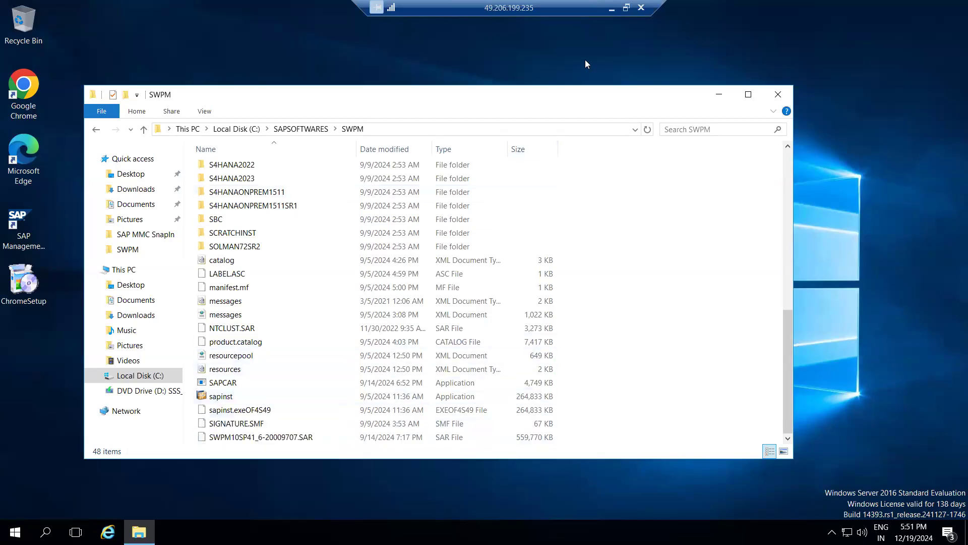
left_click(611, 8)
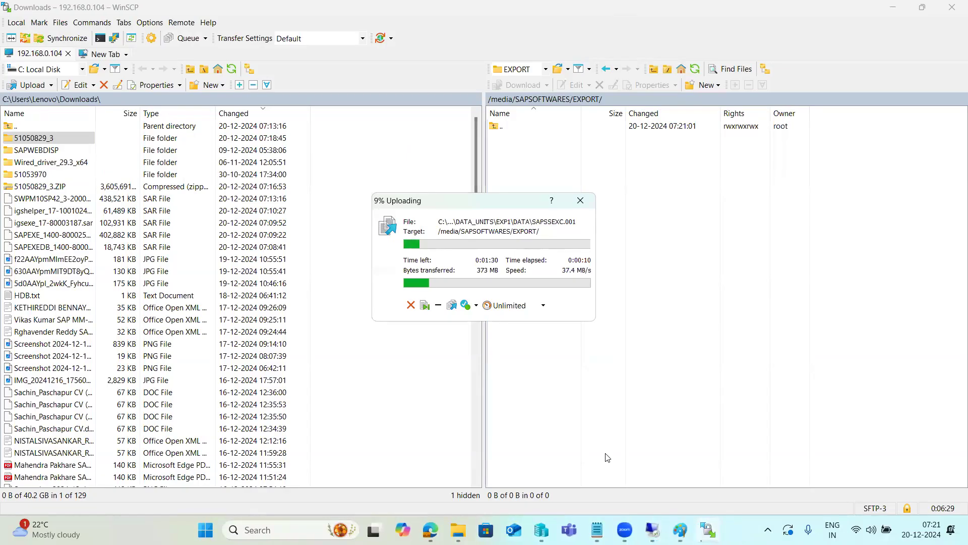
Switch to the kps4hana PuTTY session and run ./sapinst from the SWPM directory
mouse_move(652, 529)
left_click(679, 478)
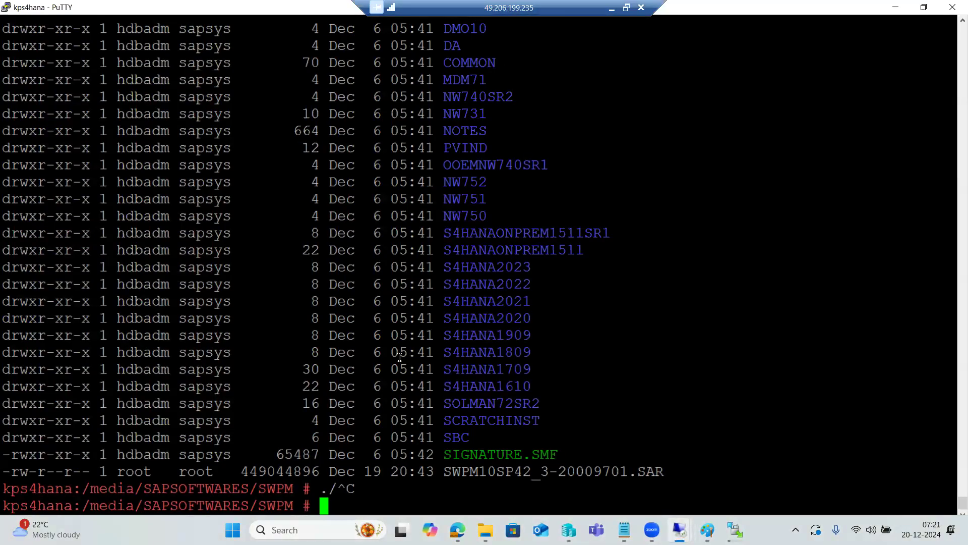
double_click(249, 506)
left_click(370, 455)
type("./sapinst")
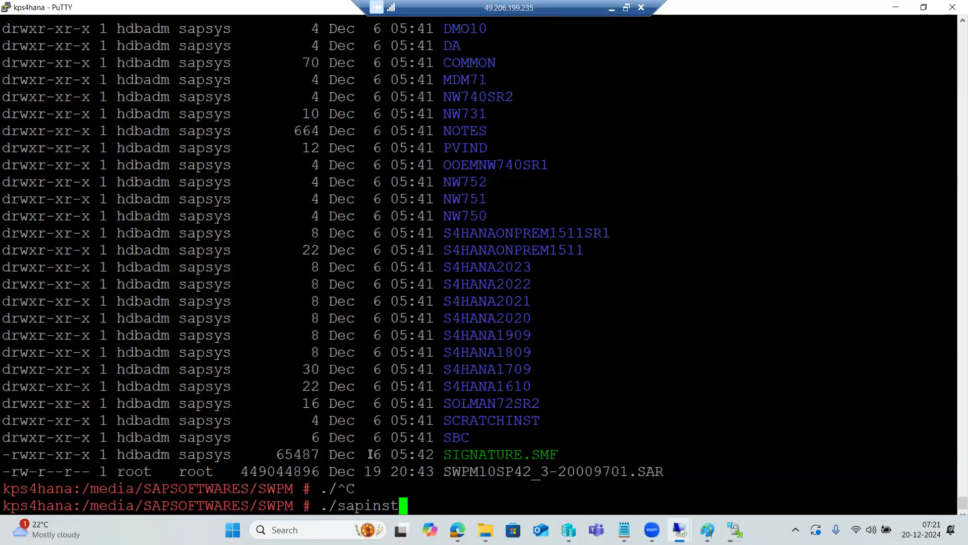
key("Return")
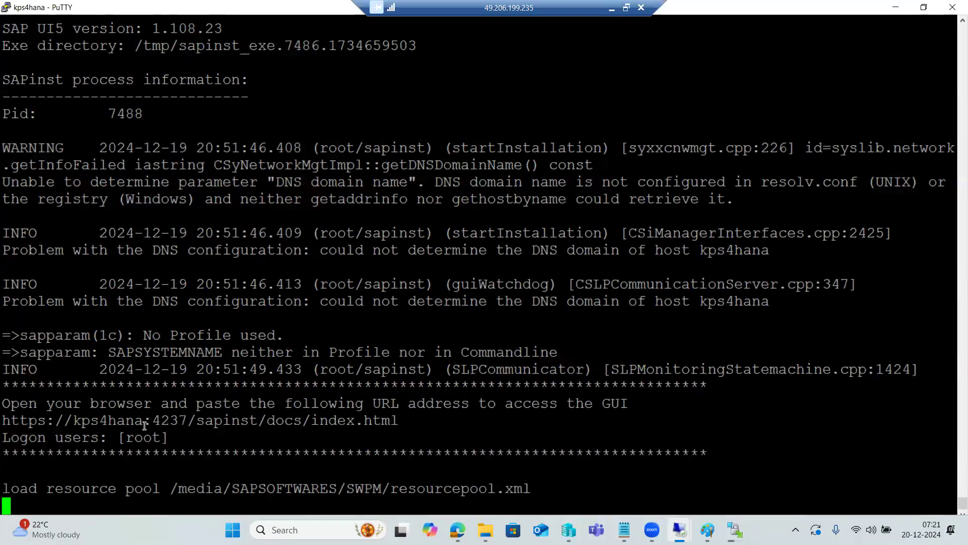
left_click_drag(3, 404, 626, 403)
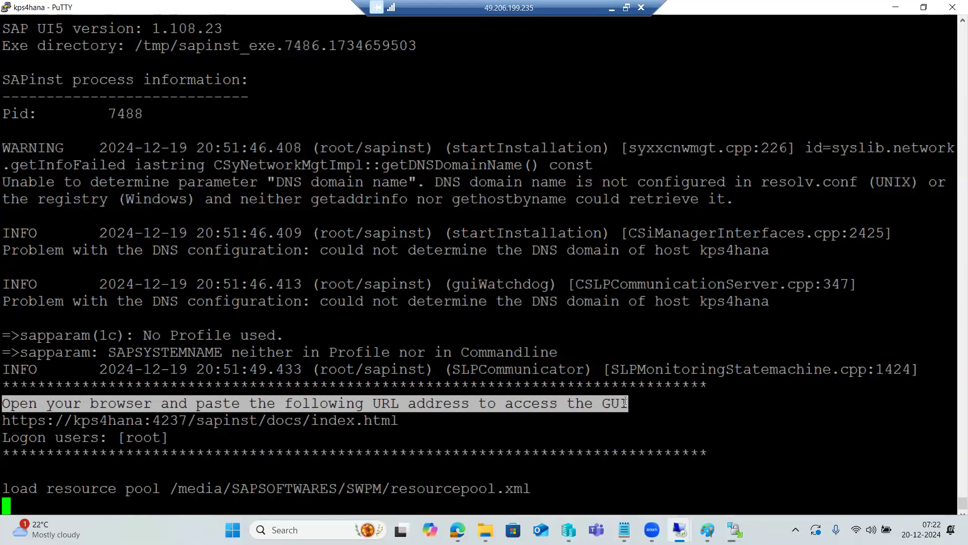
left_click_drag(5, 420, 395, 414)
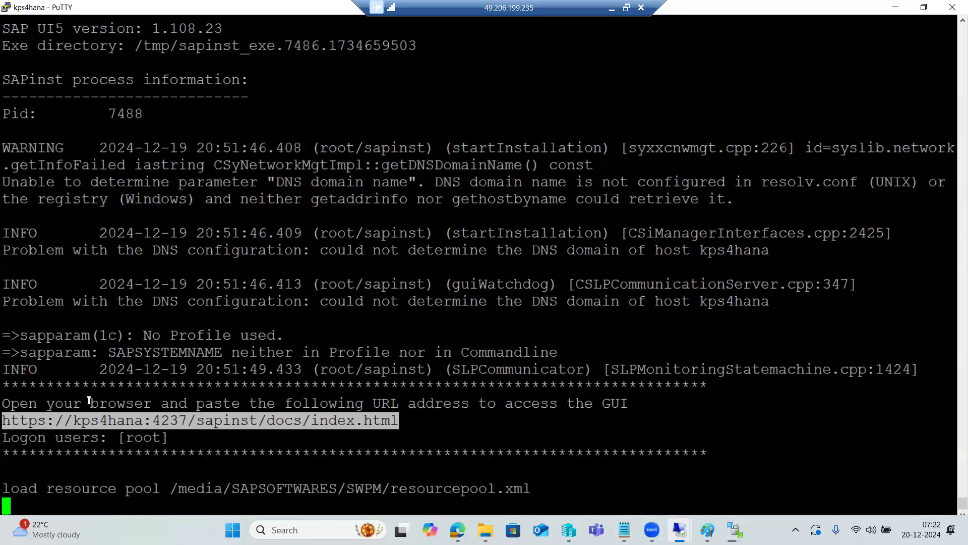
left_click(70, 412)
left_click_drag(5, 420, 396, 420)
key("ctrl+c")
Open the copied sapinst address in Chrome on the remote desktop and proceed past the certificate warning
mouse_move(678, 526)
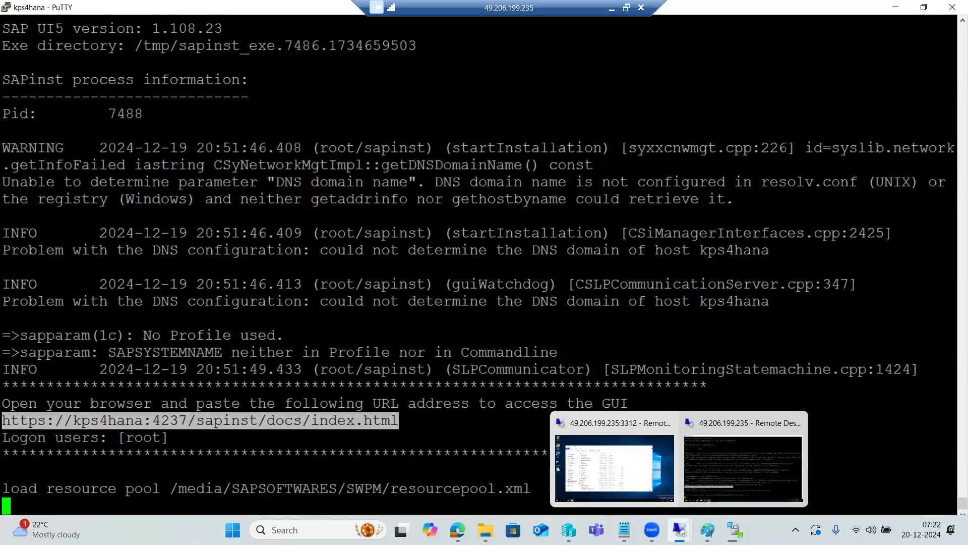
left_click(718, 481)
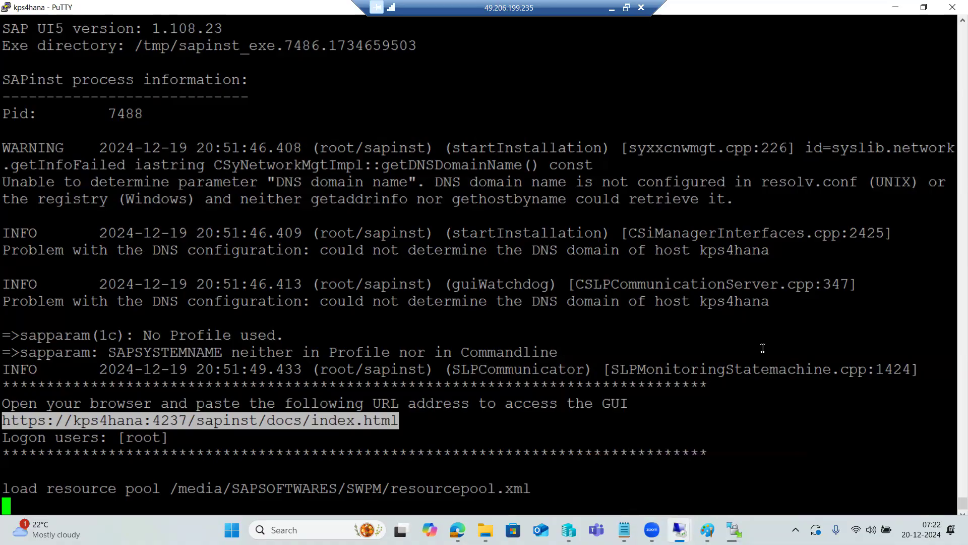
key("super+d")
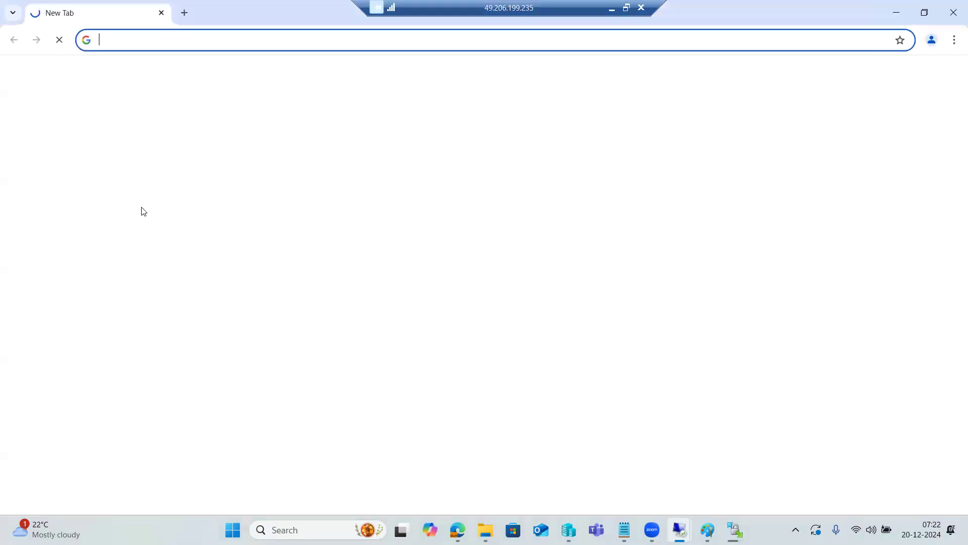
key("ctrl+v")
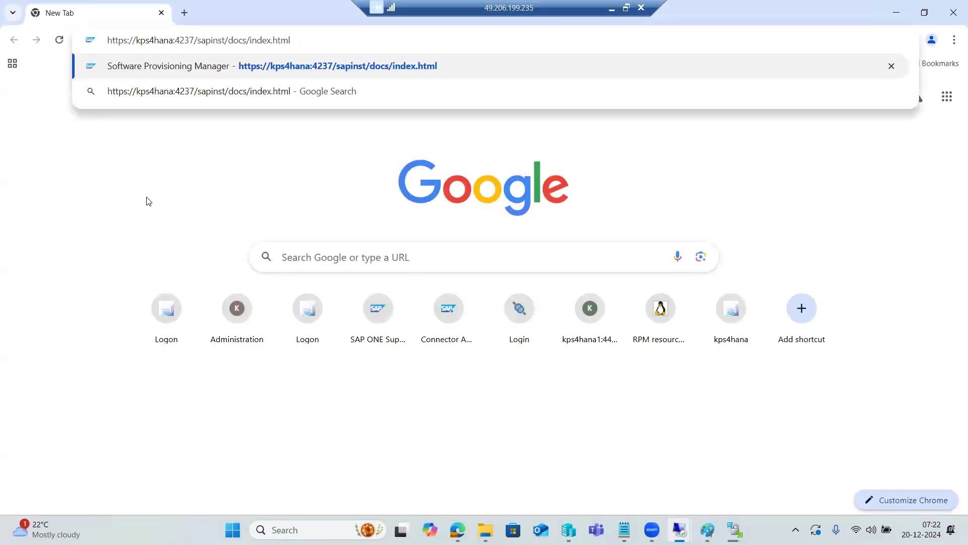
key("Return")
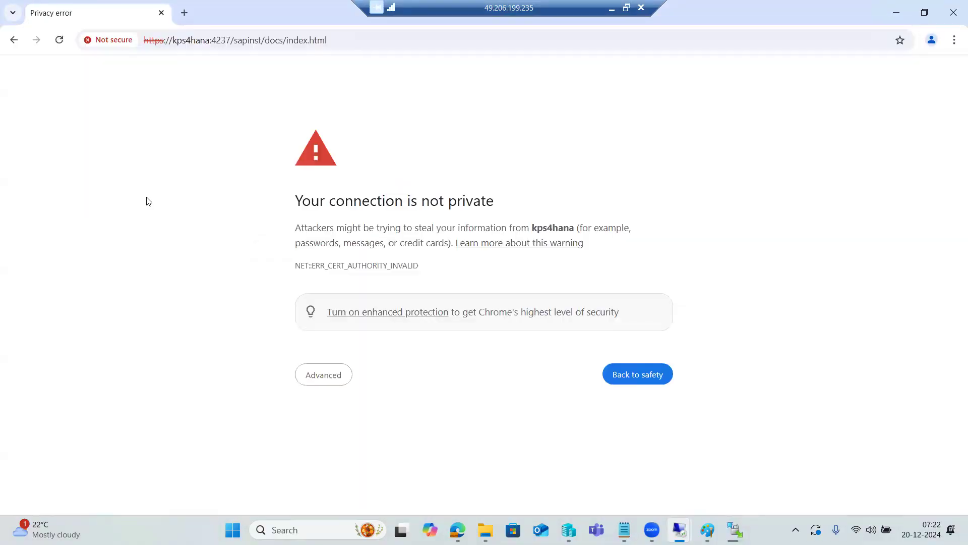
left_click(327, 379)
left_click(338, 472)
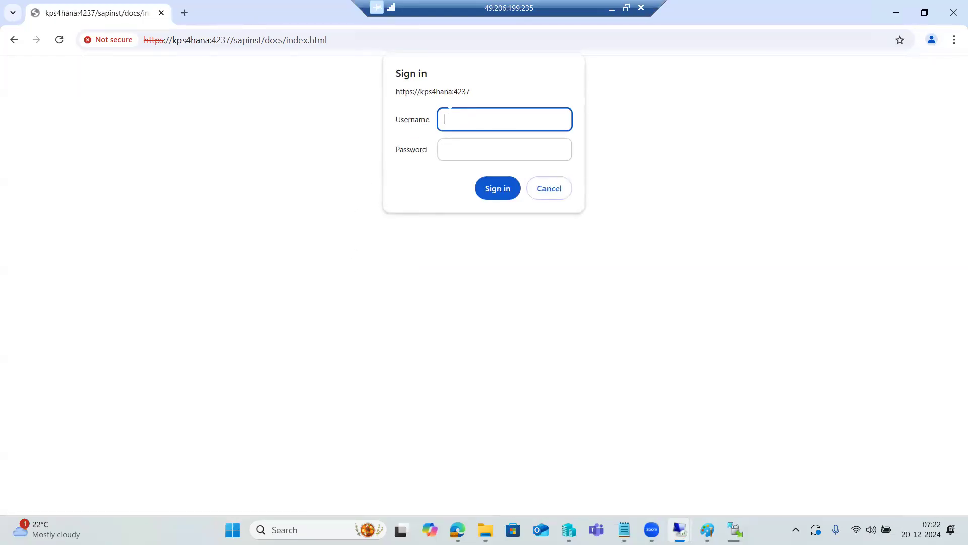
Check the host and port in the address, and sign in to Software Provisioning Manager as root with the account password
left_click_drag(211, 41, 308, 40)
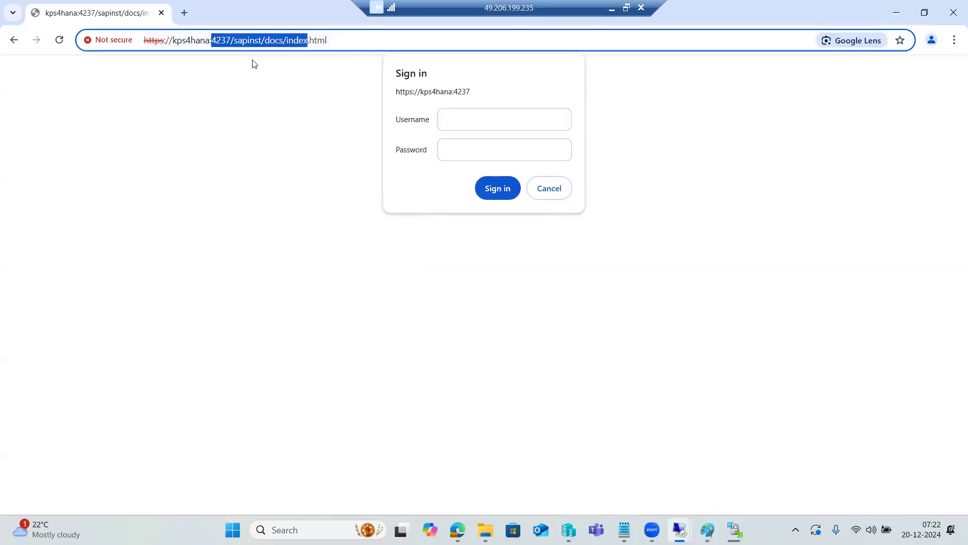
left_click_drag(172, 40, 212, 41)
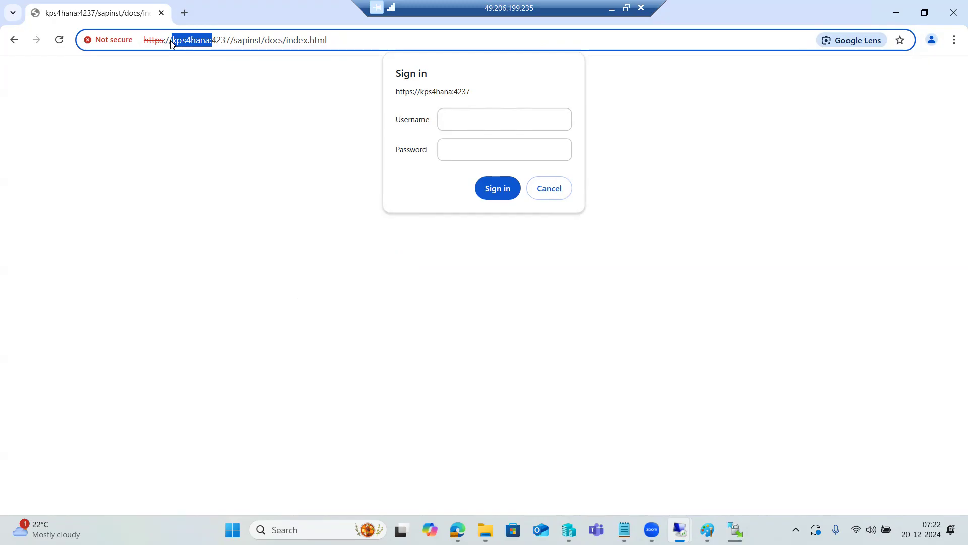
left_click(503, 117)
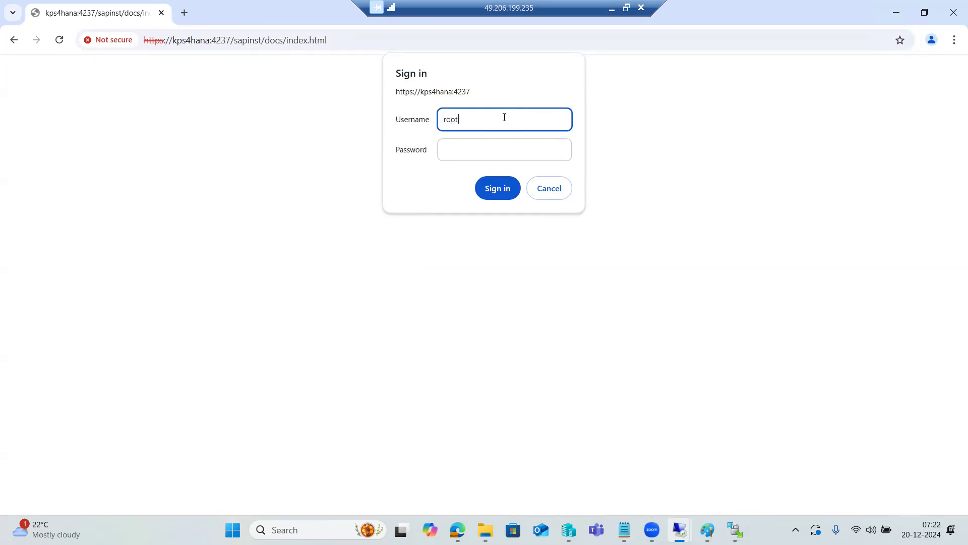
key("Tab")
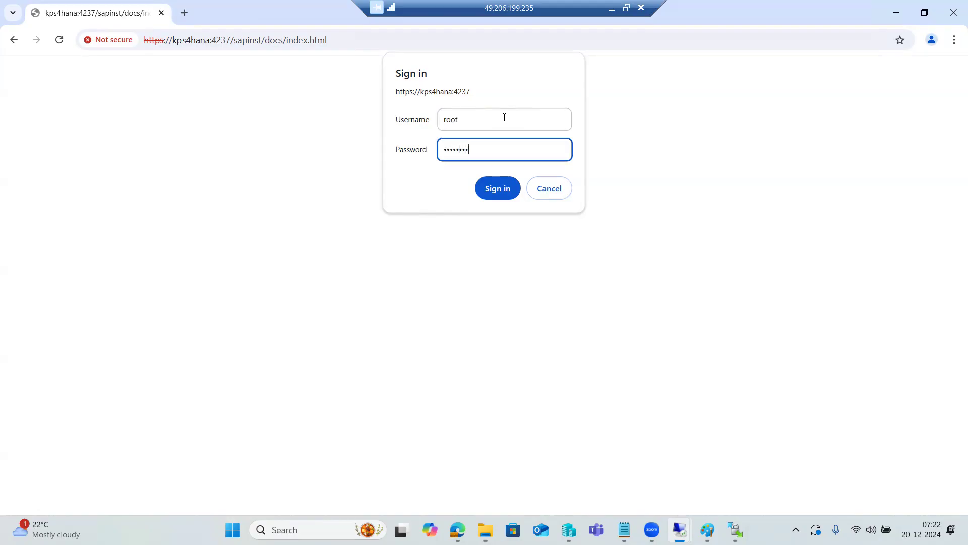
key("Return")
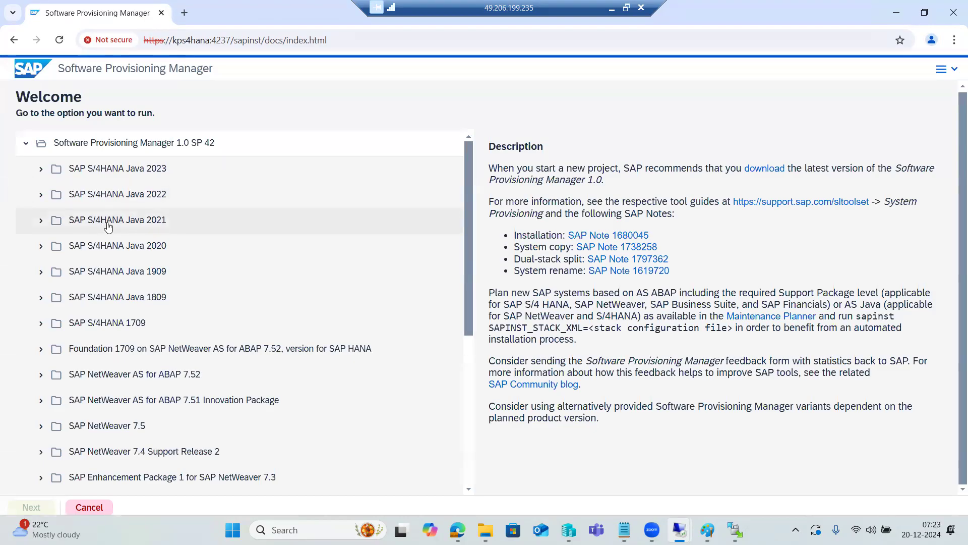
Start the Standard System option for SAP NetWeaver 7.5 on SAP HANA Database, under Installation of Application Server ABAP
scroll(108, 227, "down", 3)
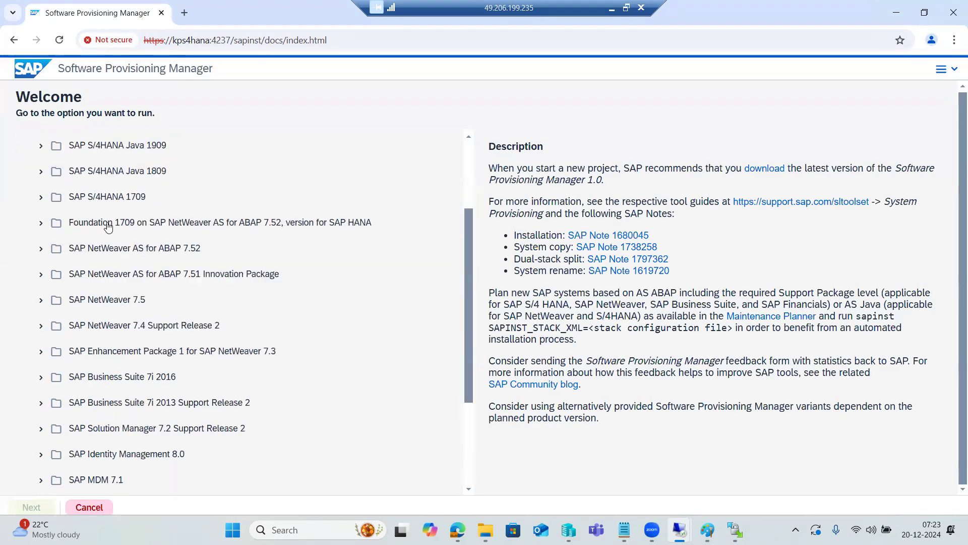
left_click(43, 303)
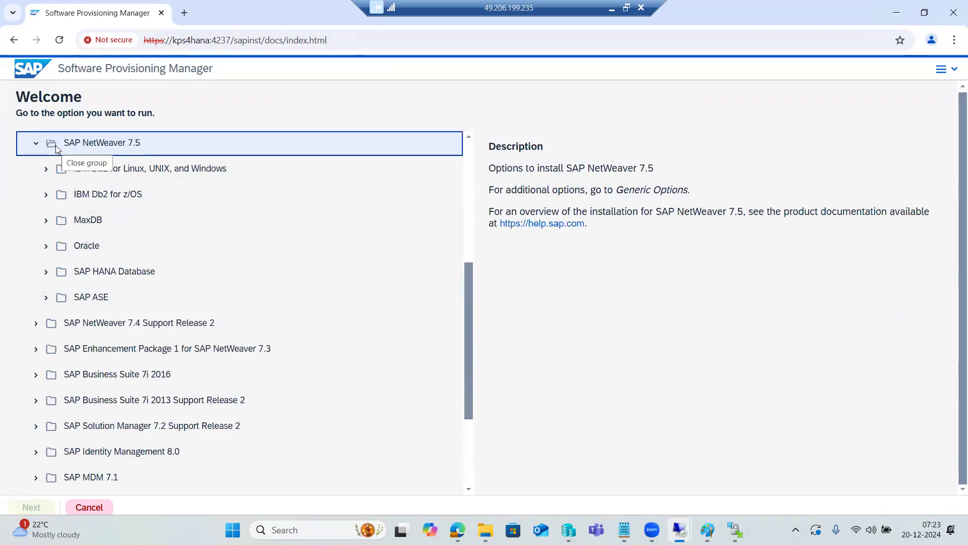
left_click(47, 273)
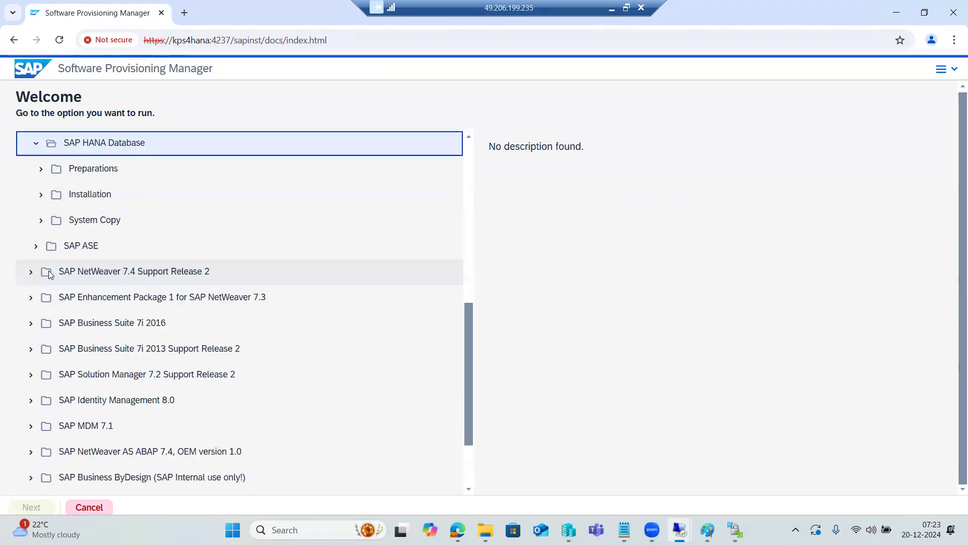
left_click(41, 194)
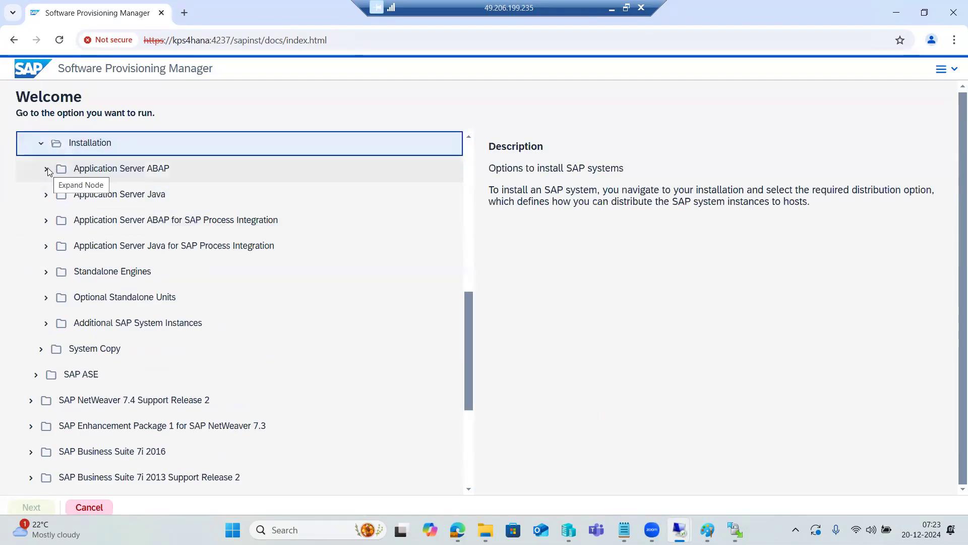
left_click(47, 167)
left_click(53, 168)
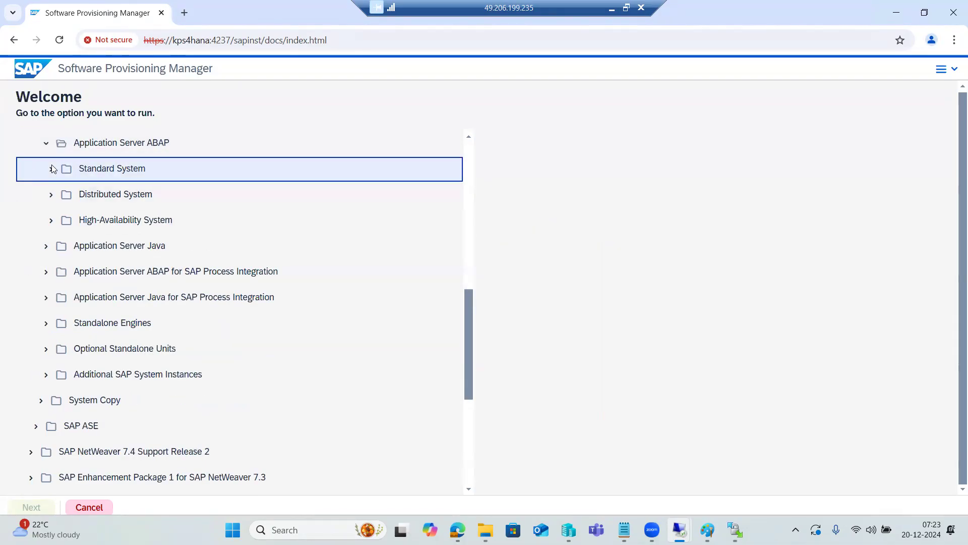
left_click(79, 171)
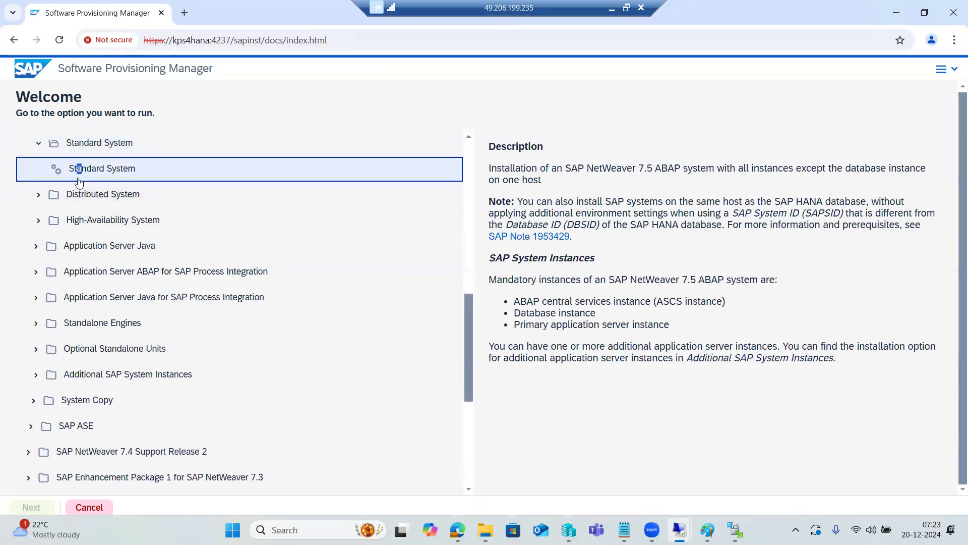
left_click(60, 169)
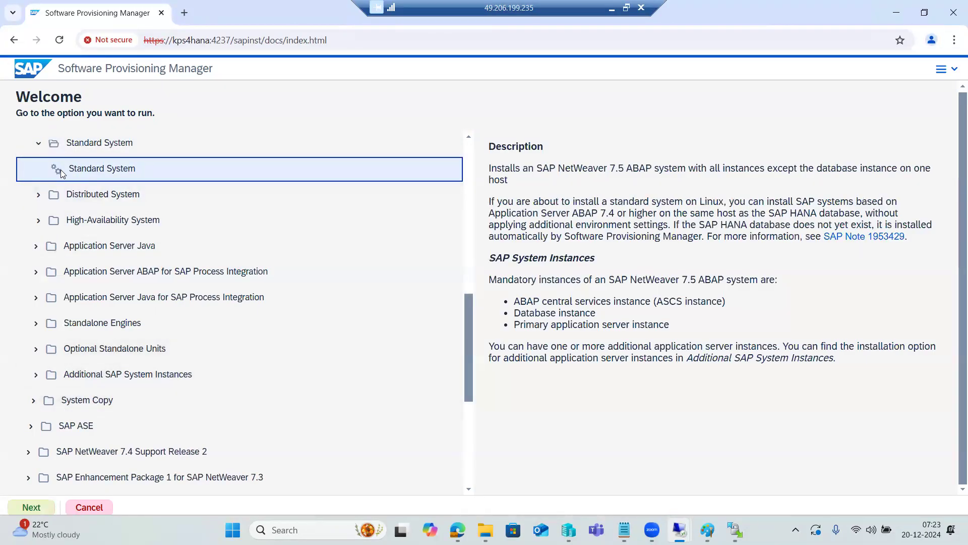
left_click(31, 507)
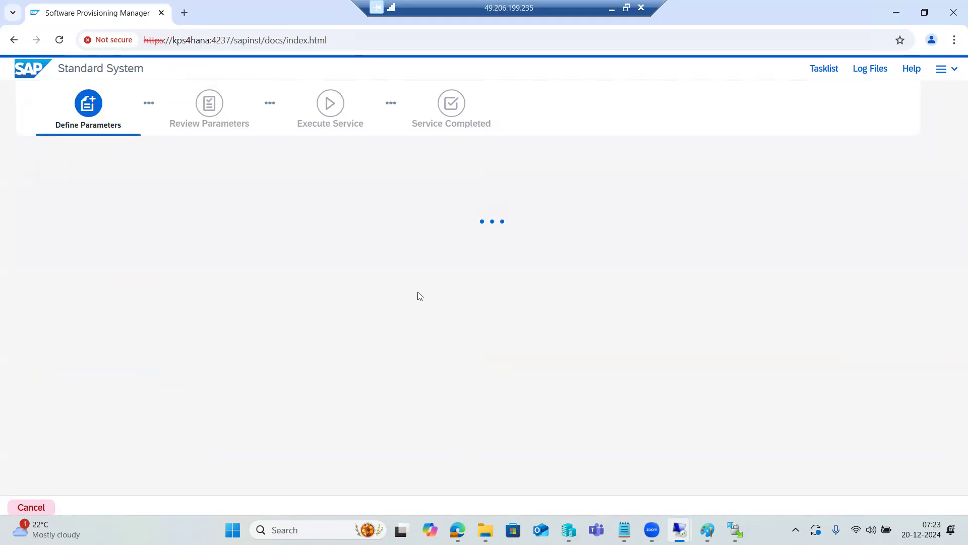
Switch to WinSCP and go up to the /media/SAPSOFTWARES/ folder on the server
mouse_move(680, 529)
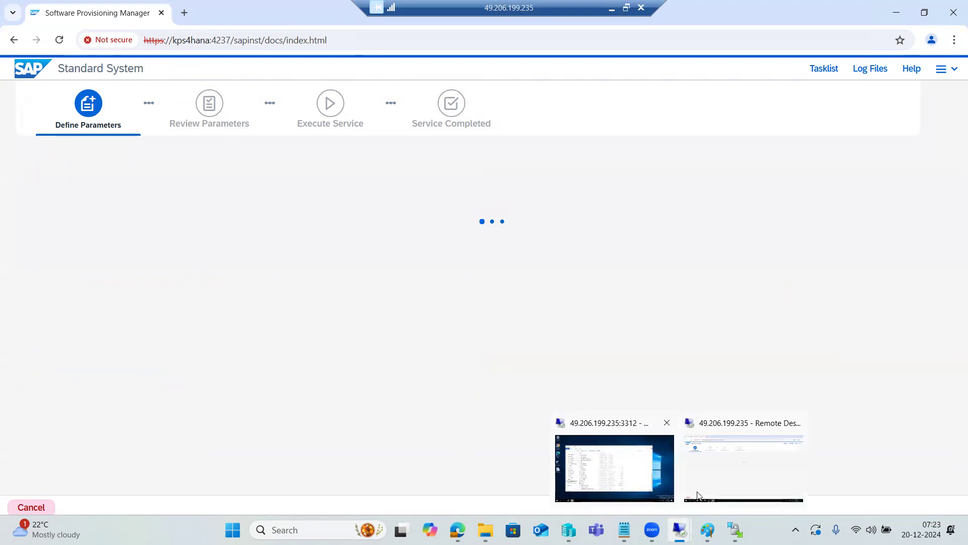
left_click(728, 526)
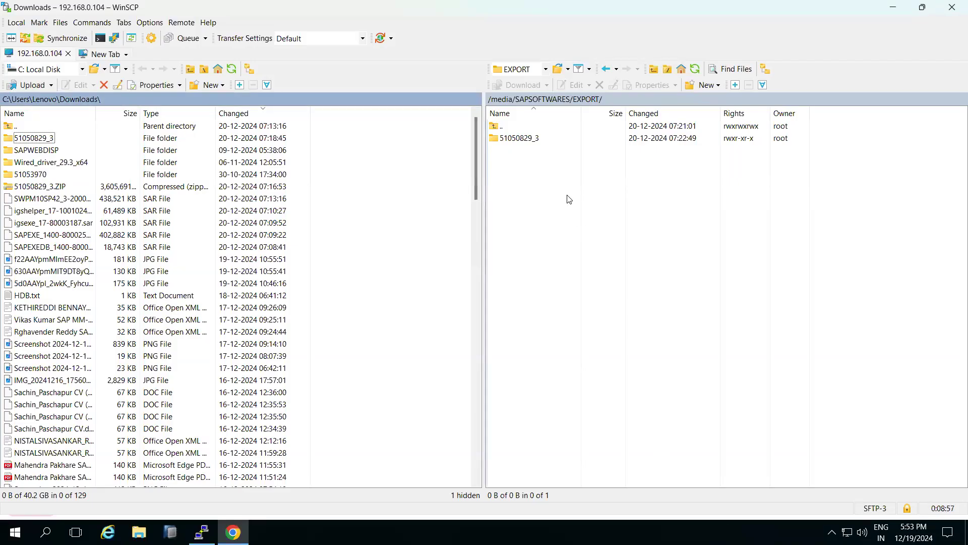
left_click(606, 68)
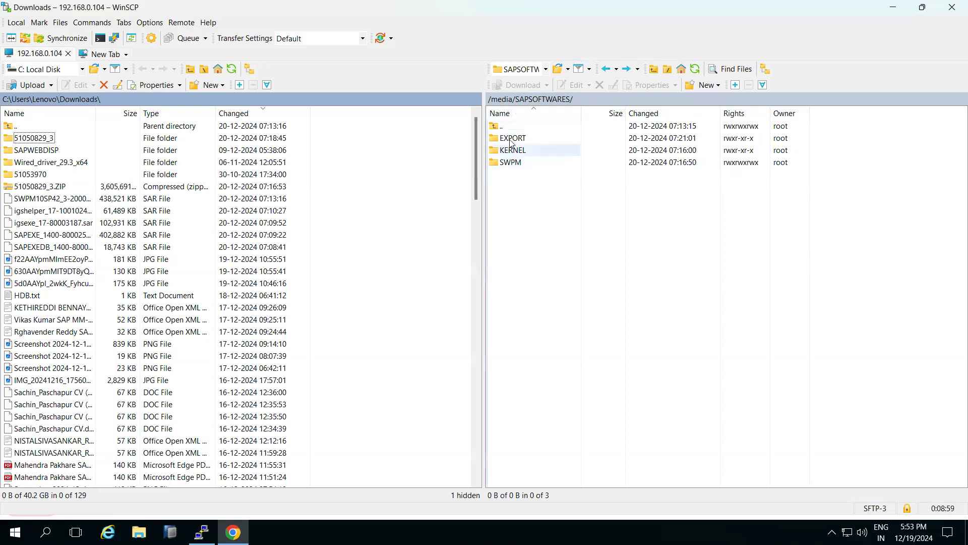
Delete folders 51050829_3 and 51053970, 51050829_3.ZIP, and the SWPM, igshelper, igsexe, SAPEXE and SAPEXEDB SAR files from the local Downloads folder, and close WinSCP
left_click(24, 187)
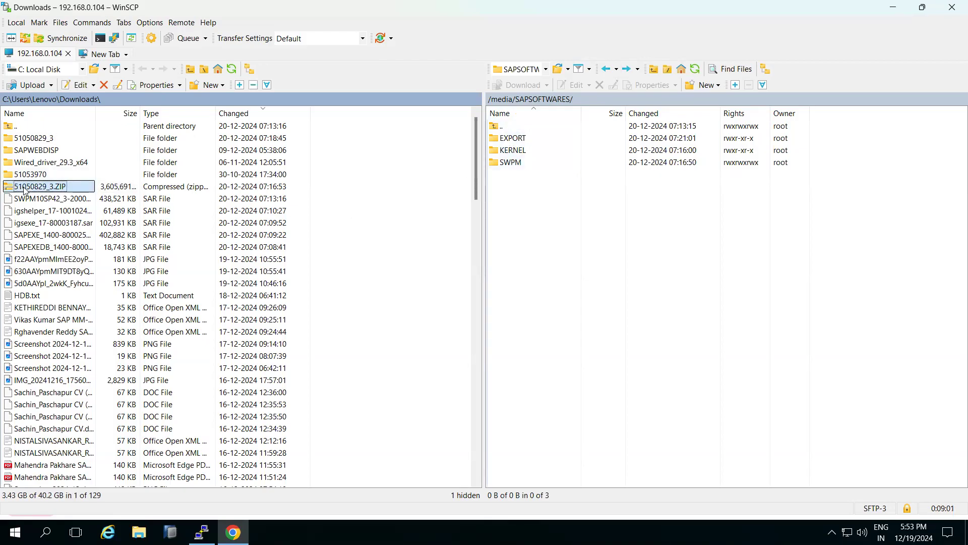
left_click(31, 175, "ctrl")
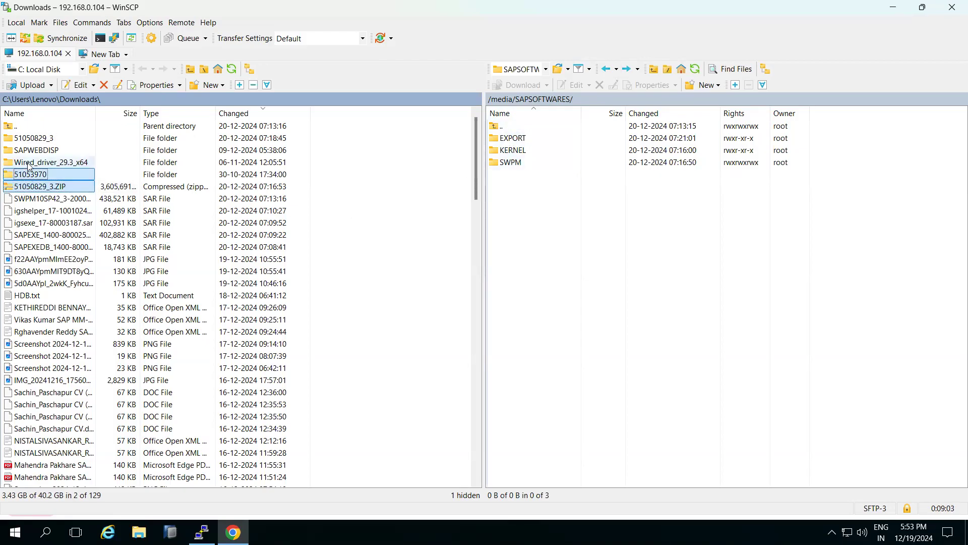
left_click(32, 142, "ctrl")
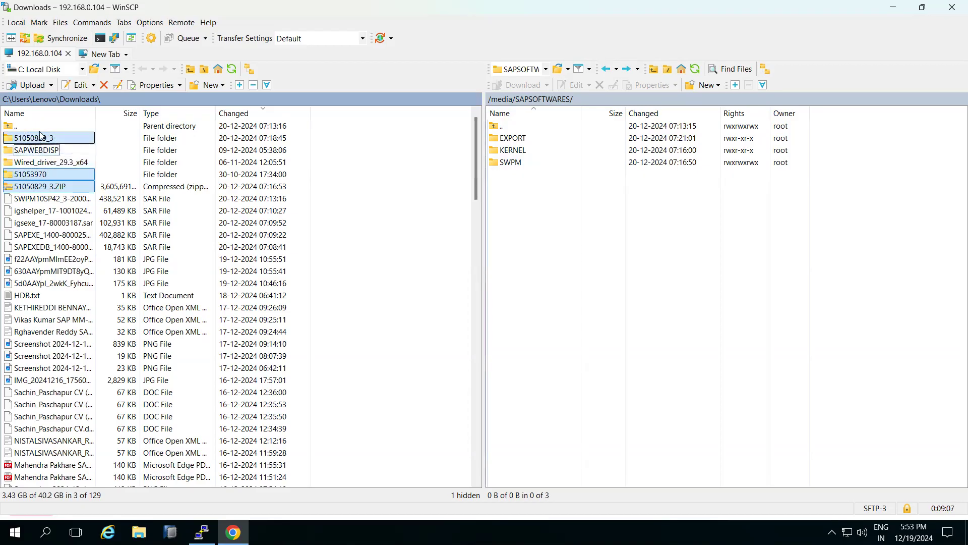
left_click(42, 200, "ctrl")
left_click(43, 211, "ctrl")
left_click(44, 223, "ctrl")
left_click(44, 235, "ctrl")
left_click(45, 247, "ctrl")
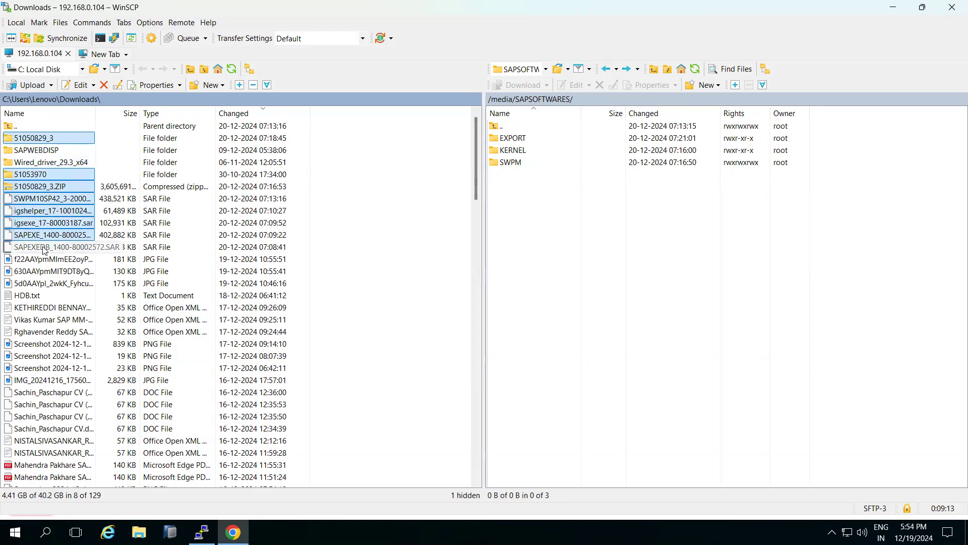
key("Delete")
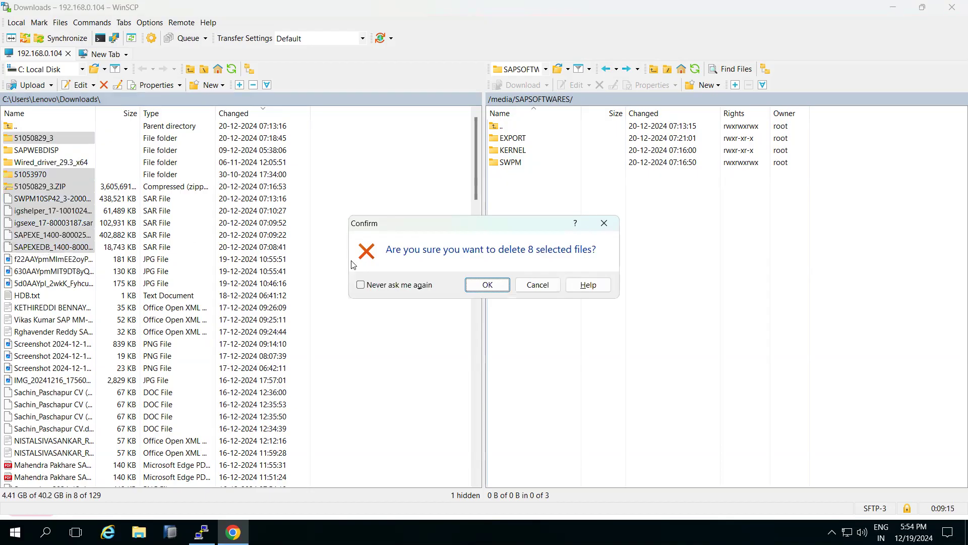
left_click(486, 285)
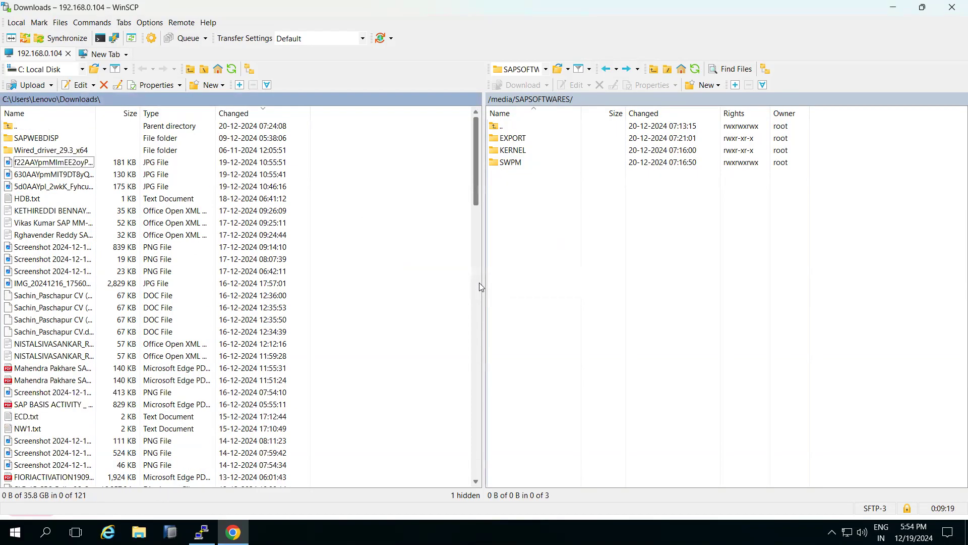
left_click(953, 5)
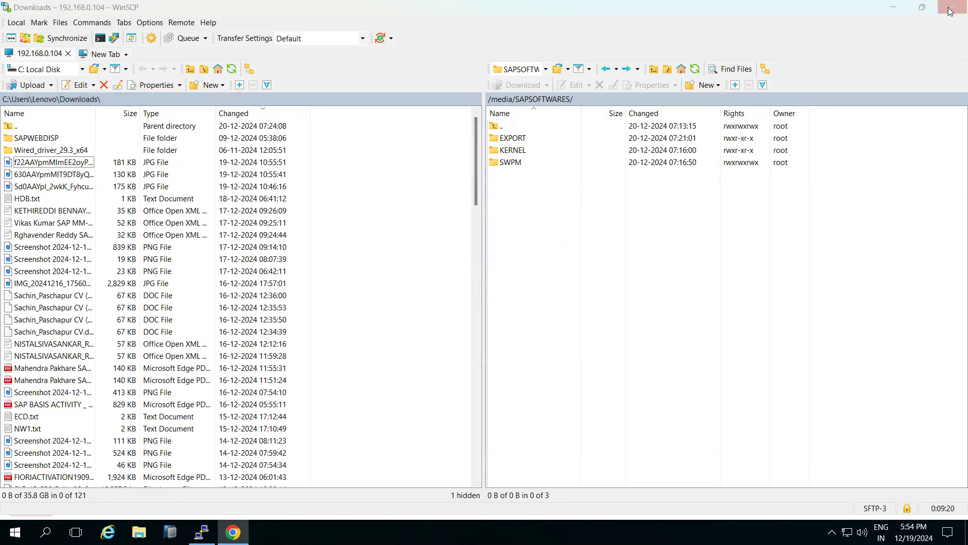
left_click(444, 304)
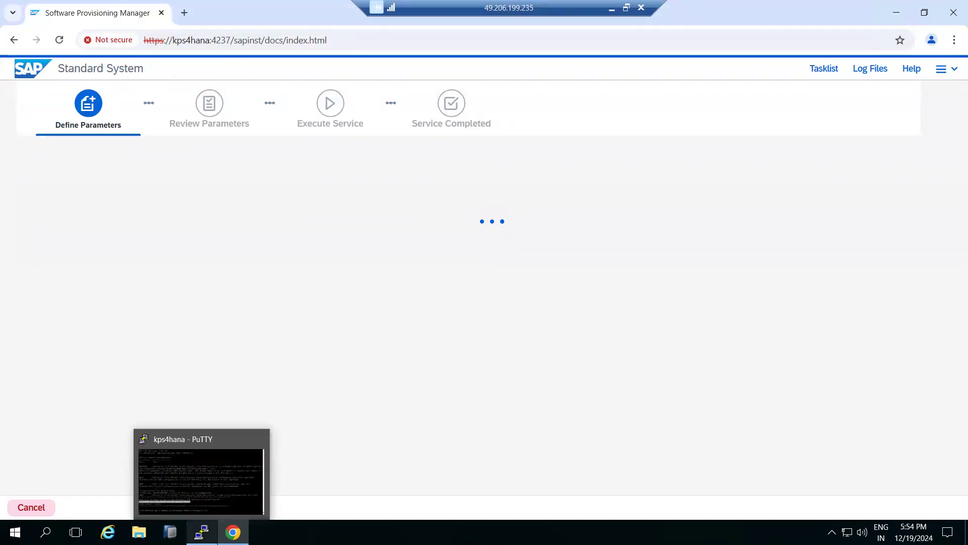
Examine the sapinst.log file from the installation's log files and close it
left_click(870, 68)
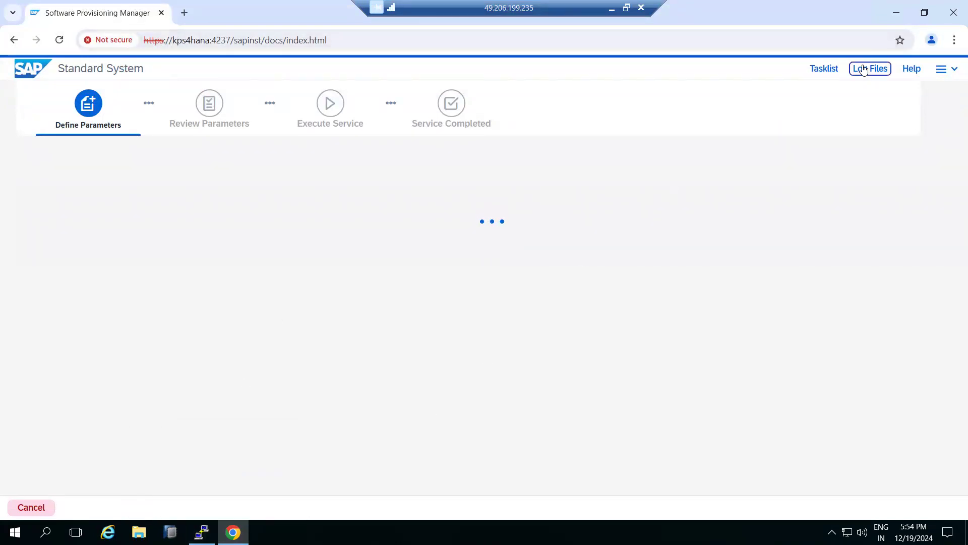
left_click(788, 178)
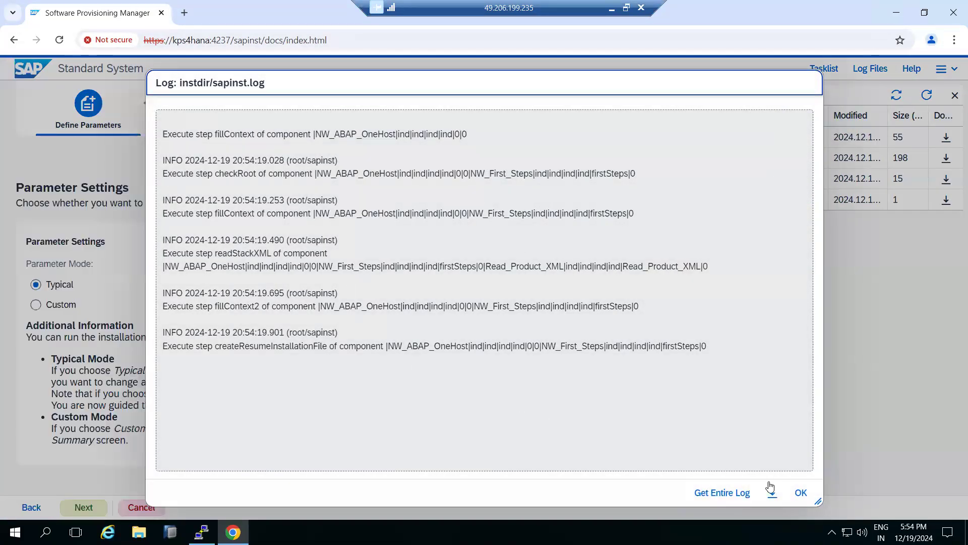
left_click(801, 493)
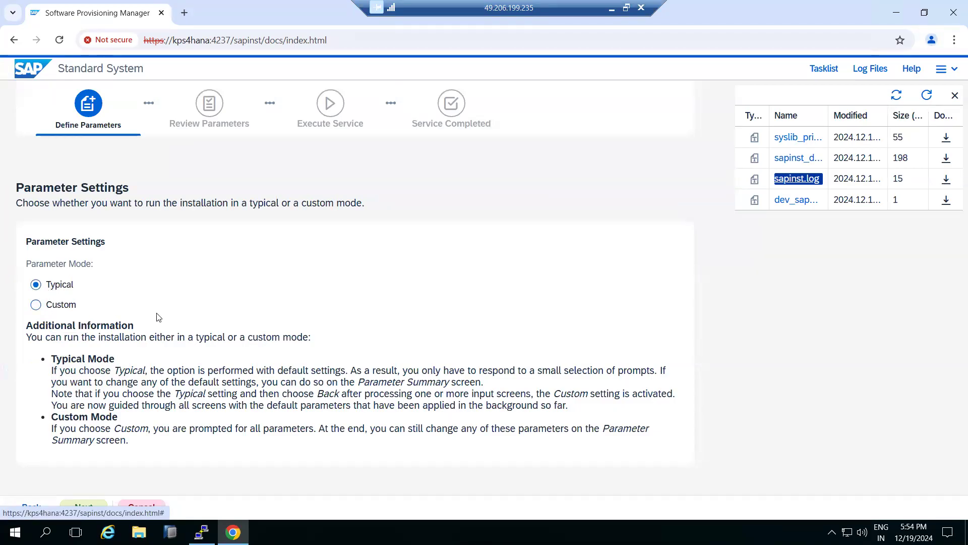
Review the Typical and Custom mode descriptions and continue with the Typical parameter mode
left_click(132, 368)
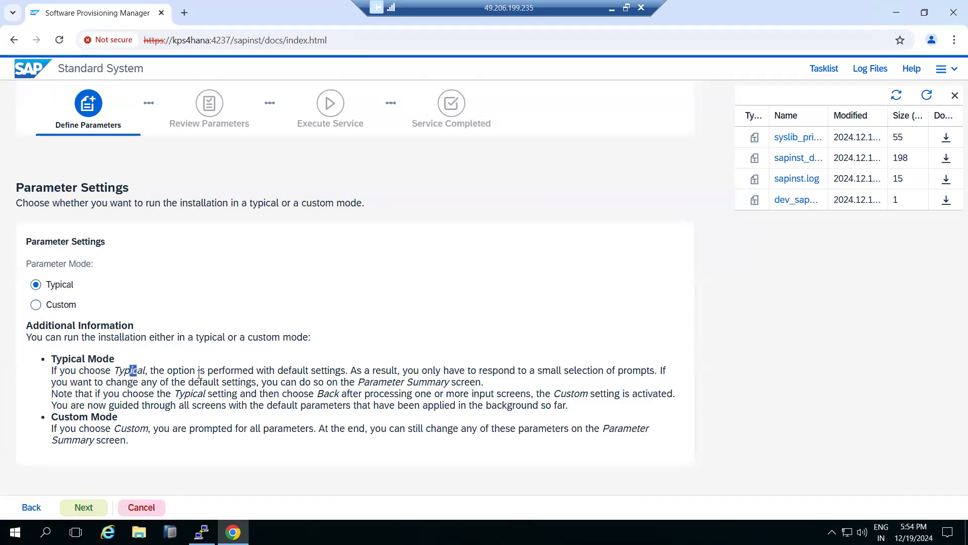
left_click_drag(200, 370, 385, 373)
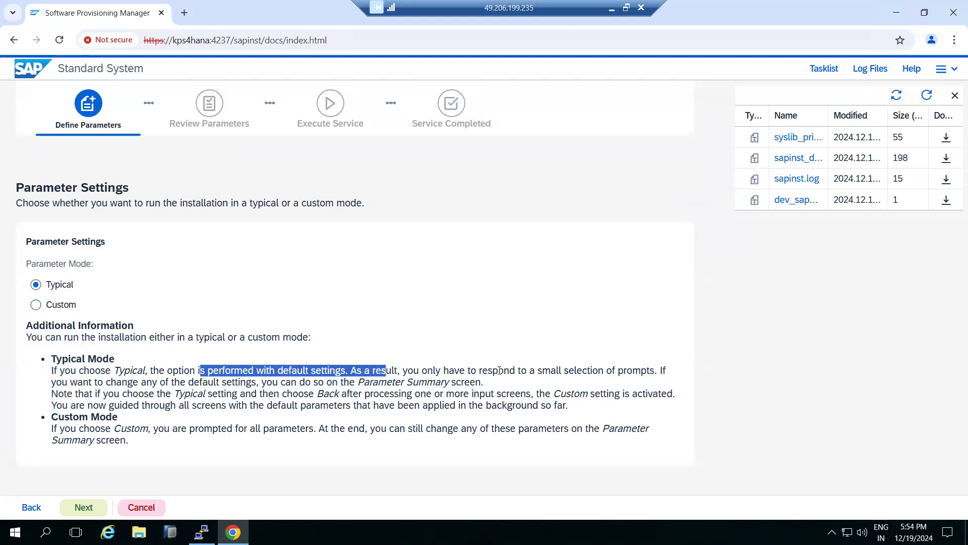
left_click_drag(540, 372, 633, 372)
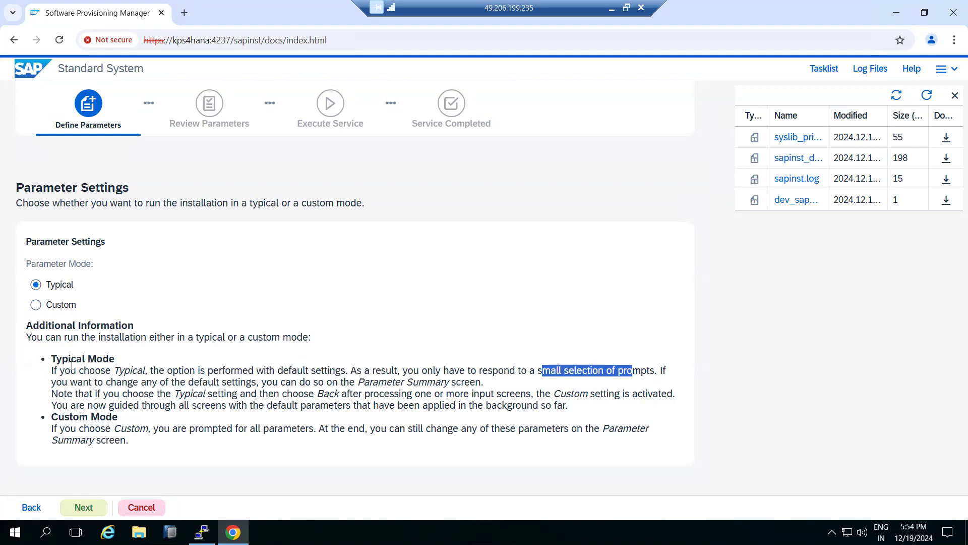
left_click_drag(178, 426, 581, 430)
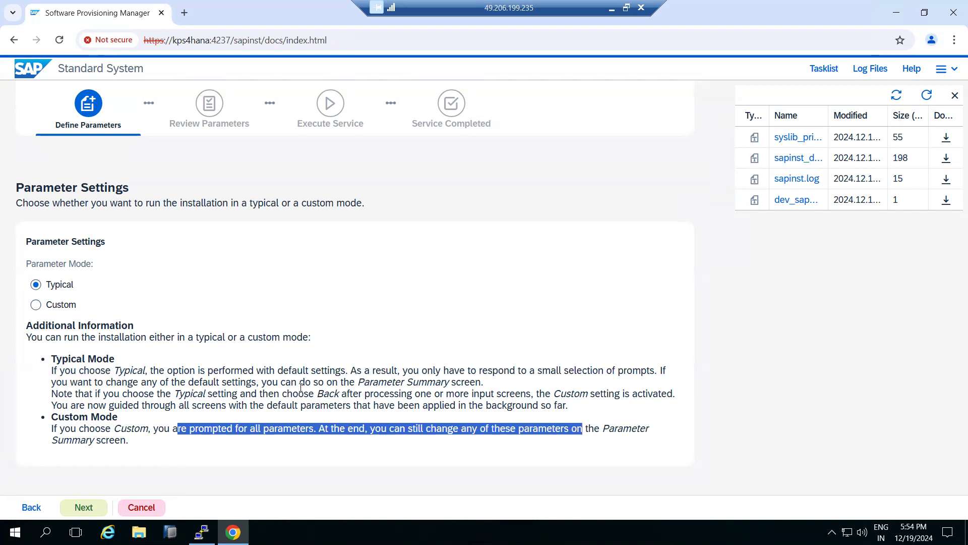
left_click_drag(291, 372, 404, 371)
left_click_drag(543, 371, 598, 374)
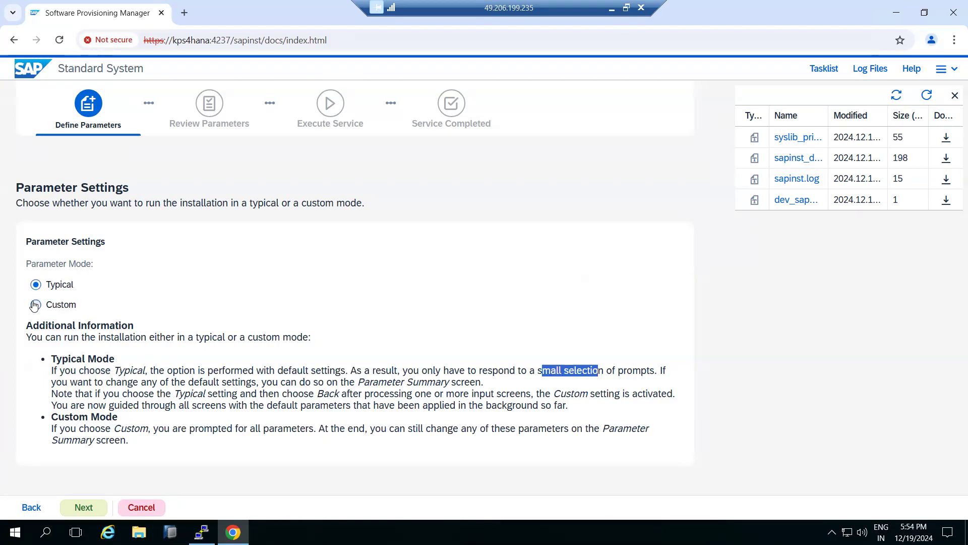
left_click(84, 508)
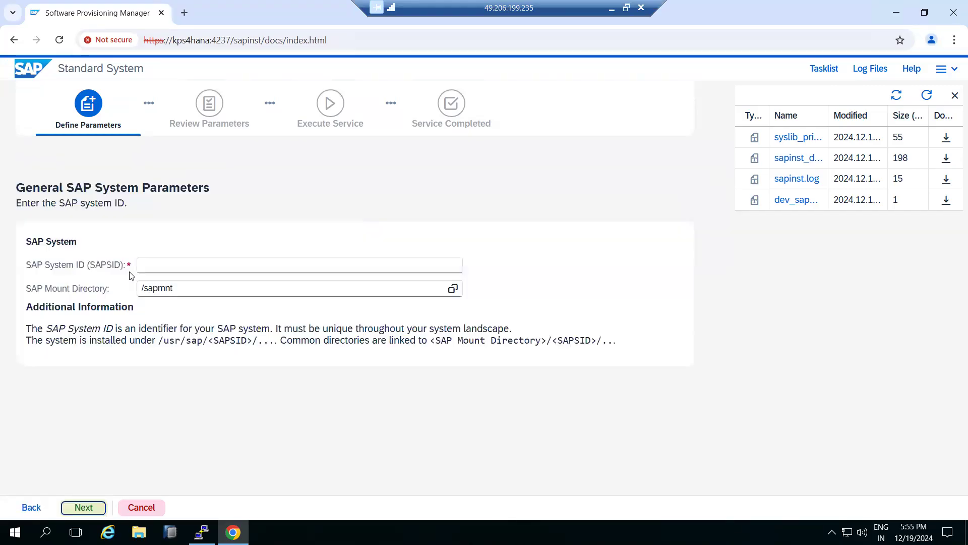
Set the SAP System ID to NWP, keep /sapmnt as the mount directory, and continue
left_click(181, 265)
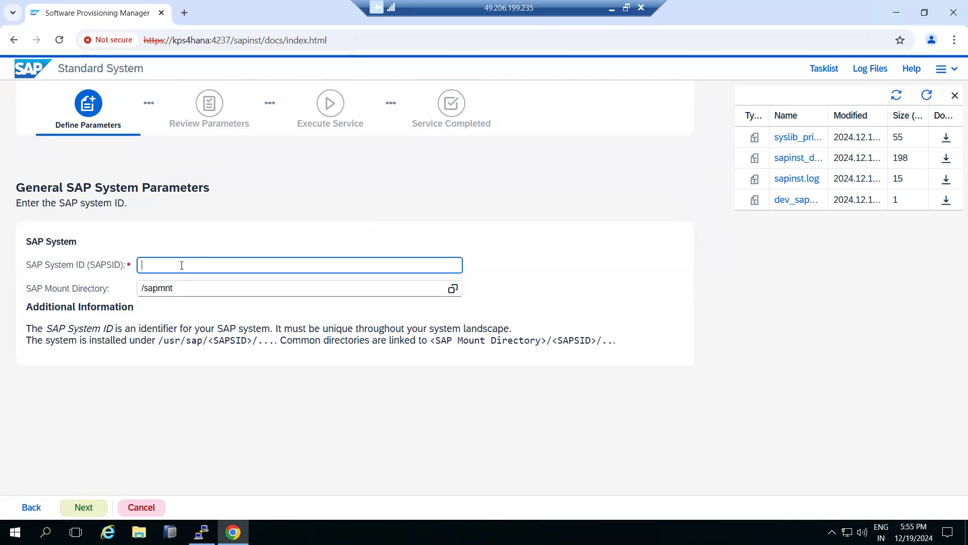
type("NWD")
key("BackSpace")
type("P")
left_click(79, 507)
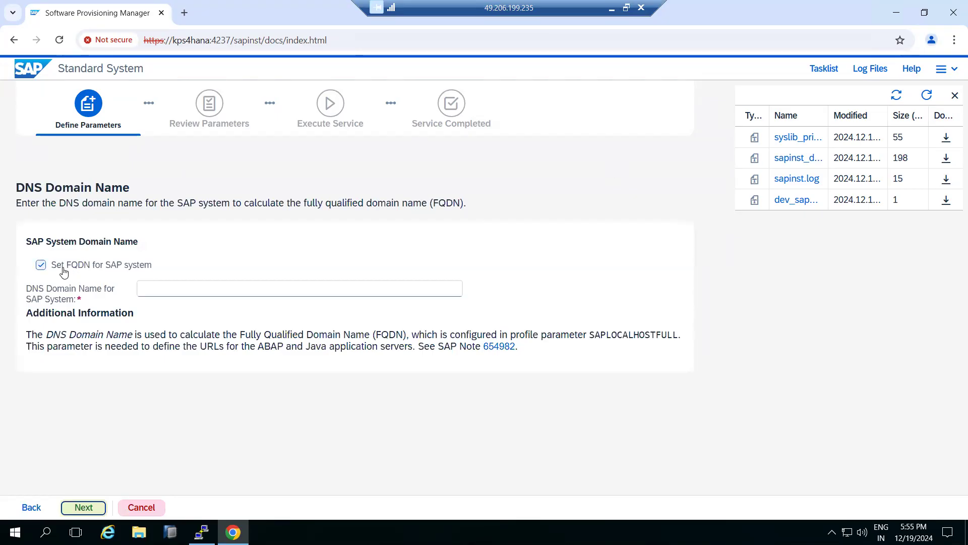
Disable the Set FQDN for SAP system option for the DNS domain name
double_click(65, 202)
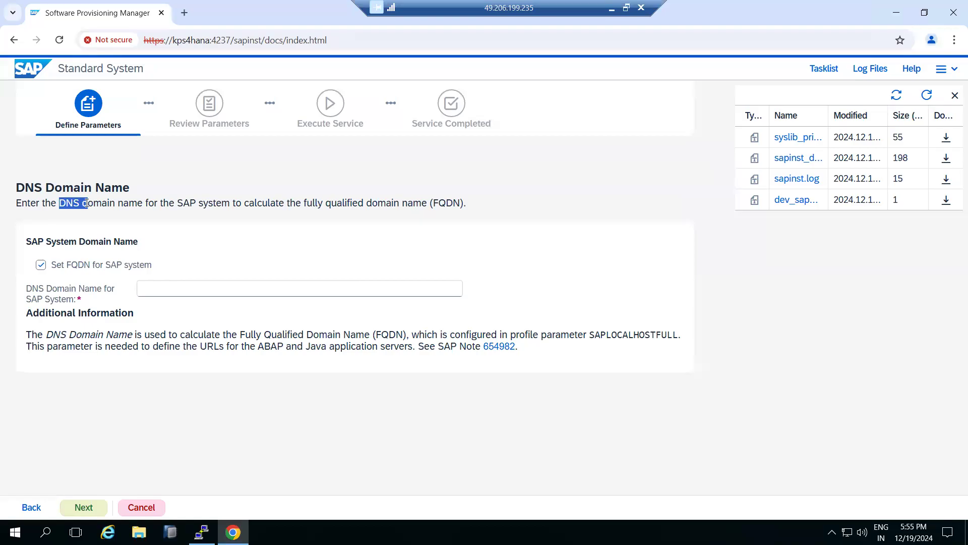
key("ctrl+t")
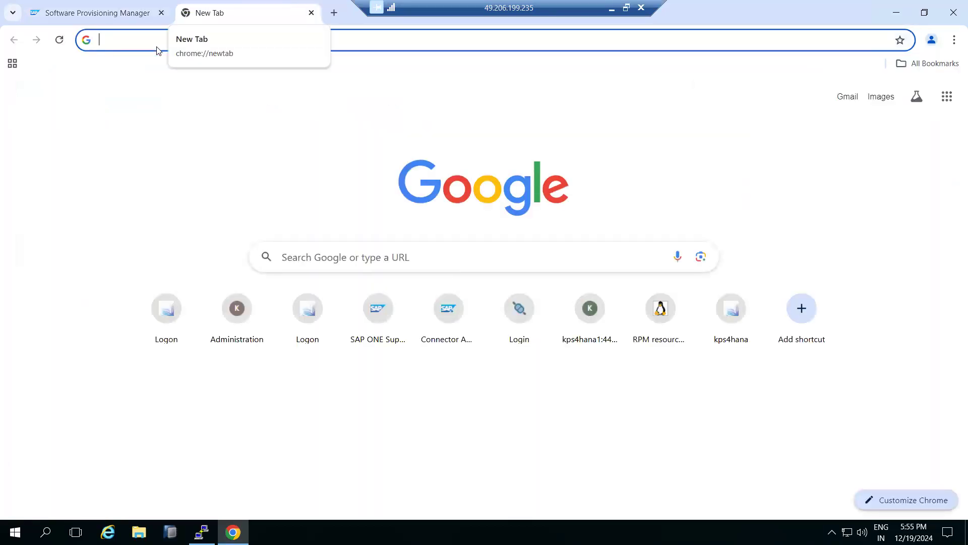
left_click(103, 15)
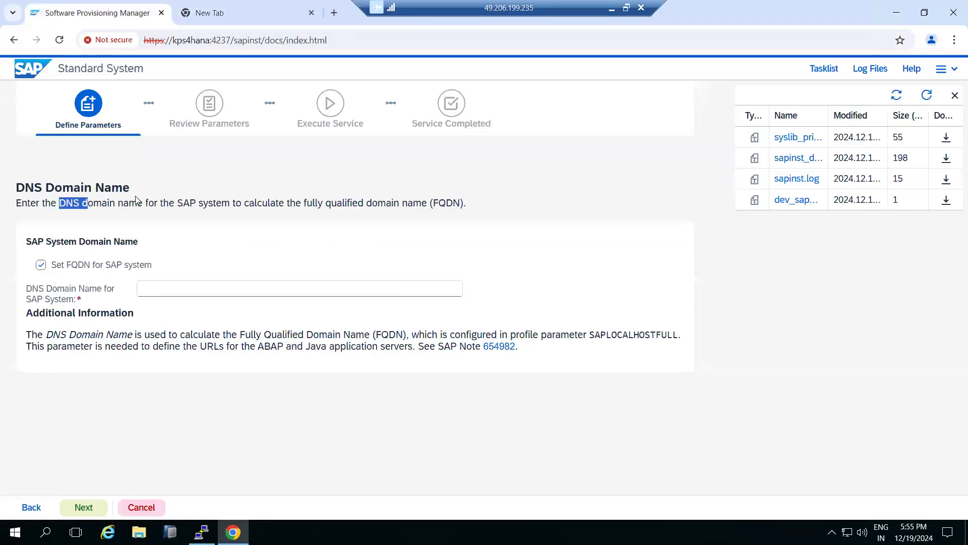
left_click(70, 274)
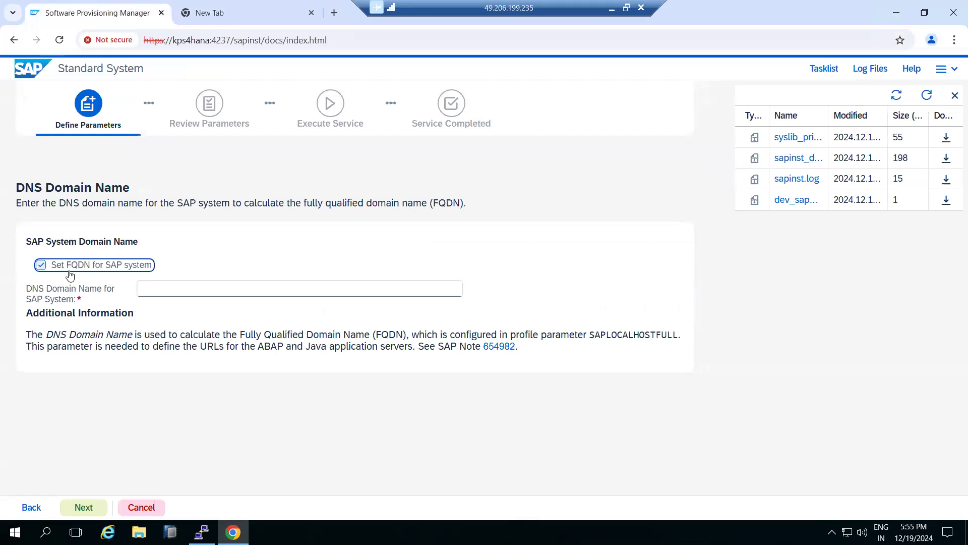
left_click(70, 274)
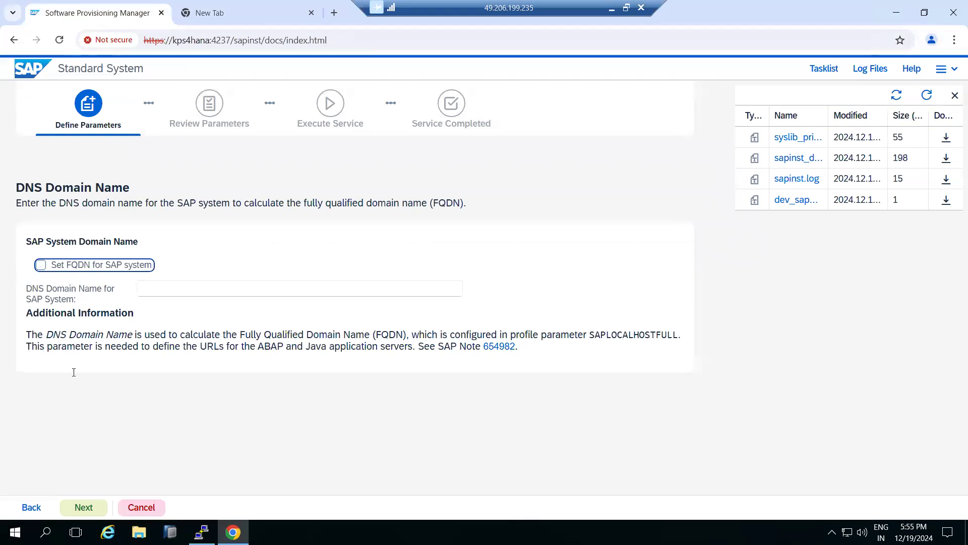
Continue past the DNS domain name, enter and confirm the master password for all users, and continue to the database parameters
left_click(81, 509)
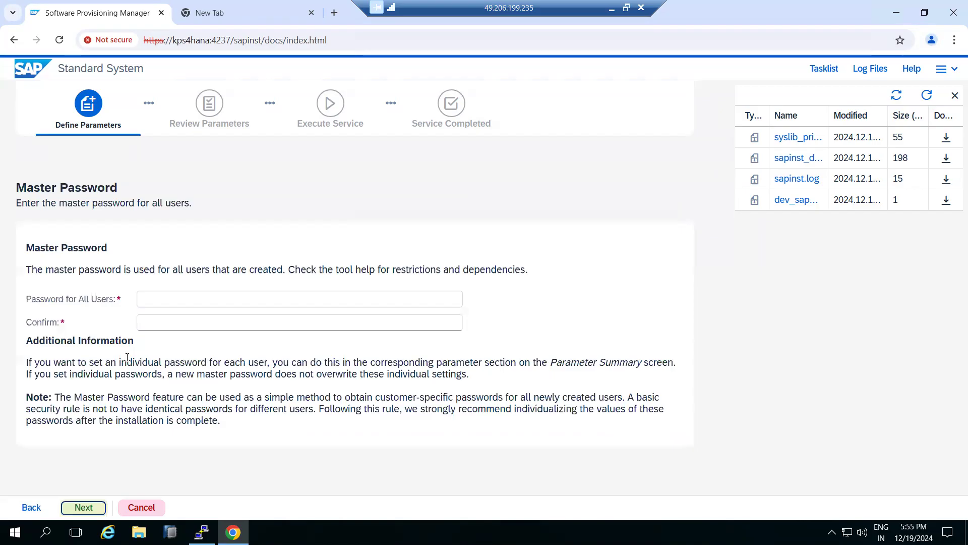
left_click(157, 300)
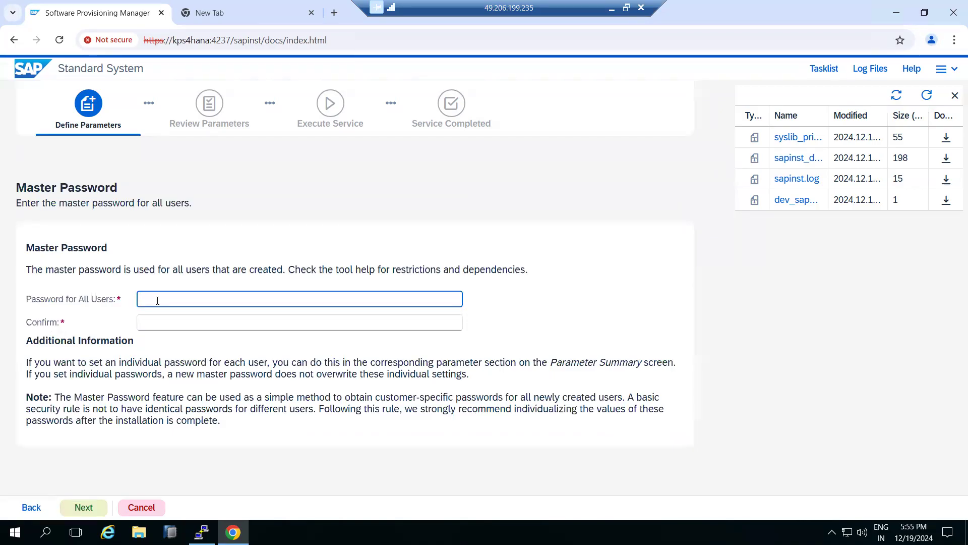
type("S")
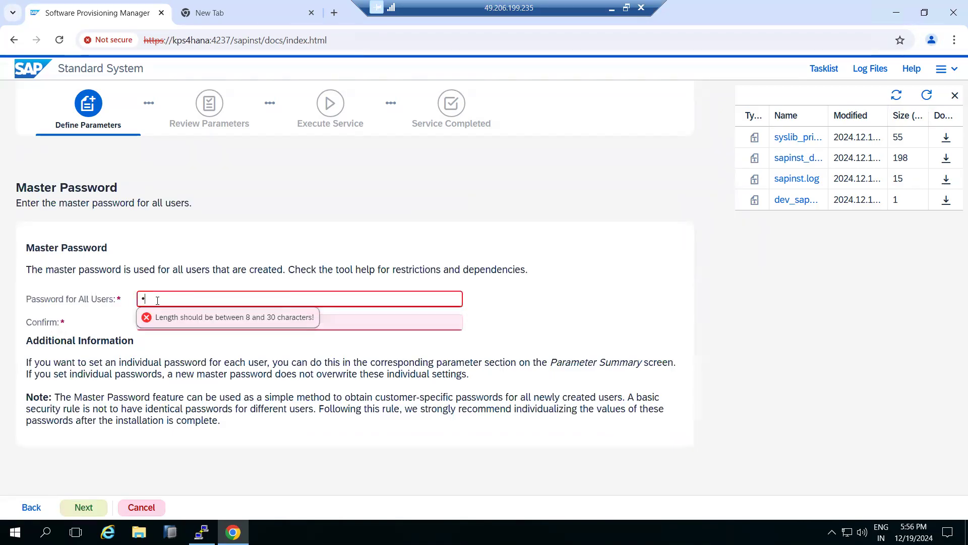
type("•••••••")
key("Tab")
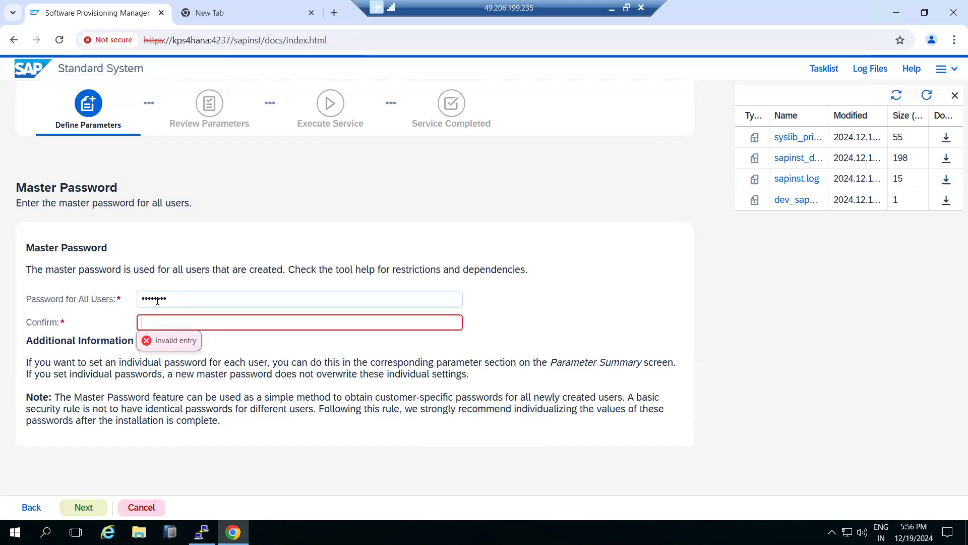
type("••••••")
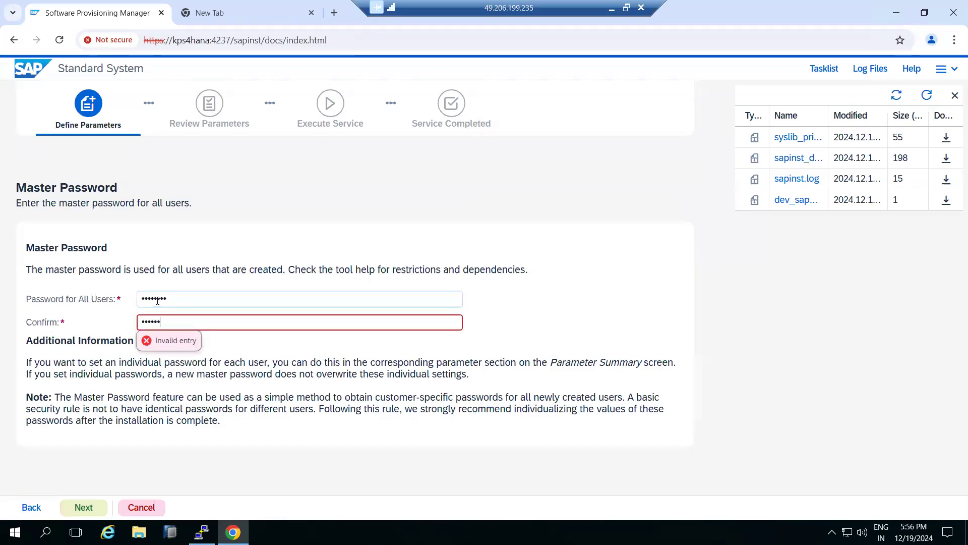
type("••")
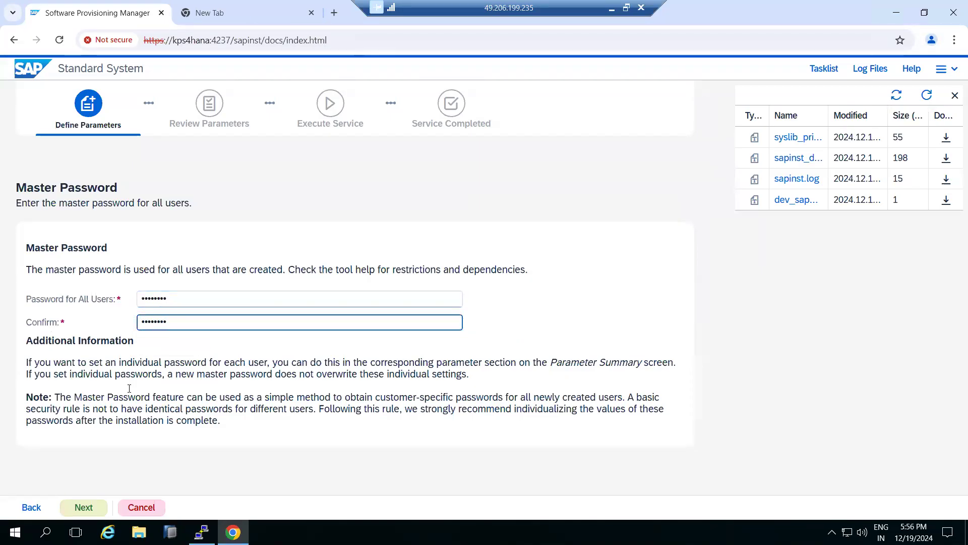
left_click(84, 509)
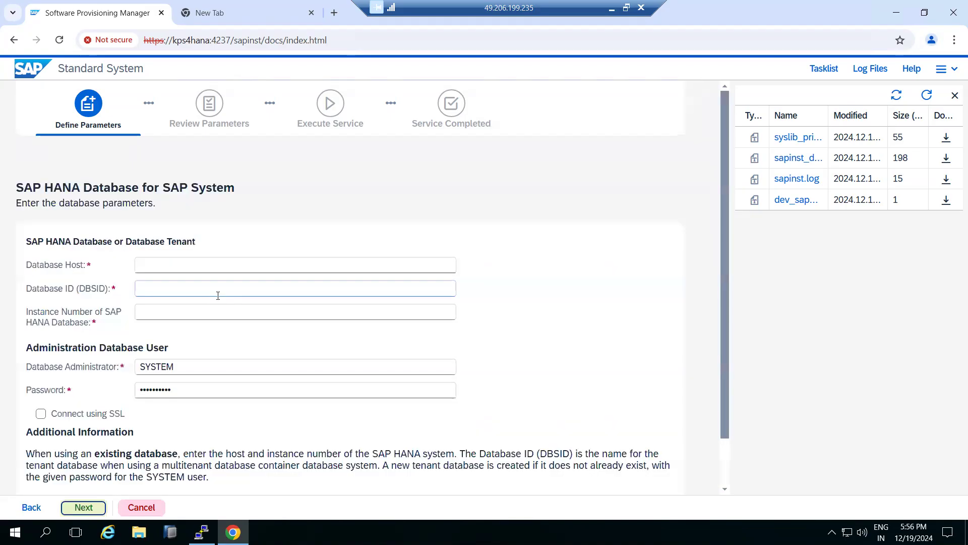
Set the SAP HANA database host to kps4hana and check the installer output in the PuTTY session
left_click(150, 265)
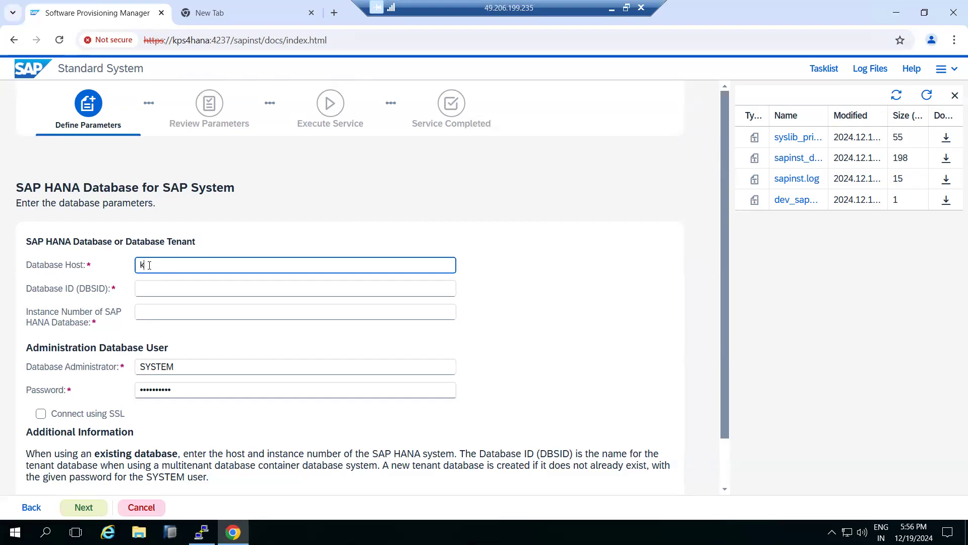
type("ana")
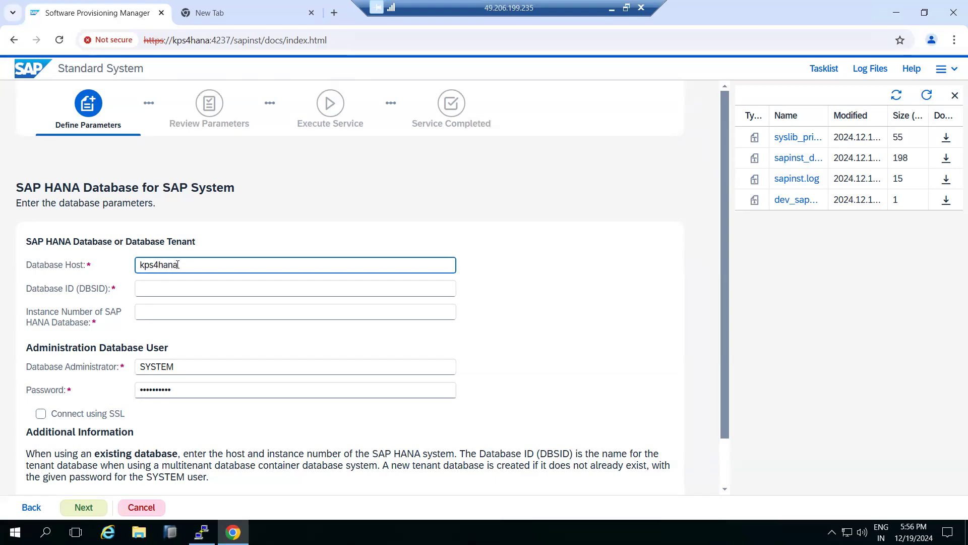
left_click_drag(179, 264, 90, 259)
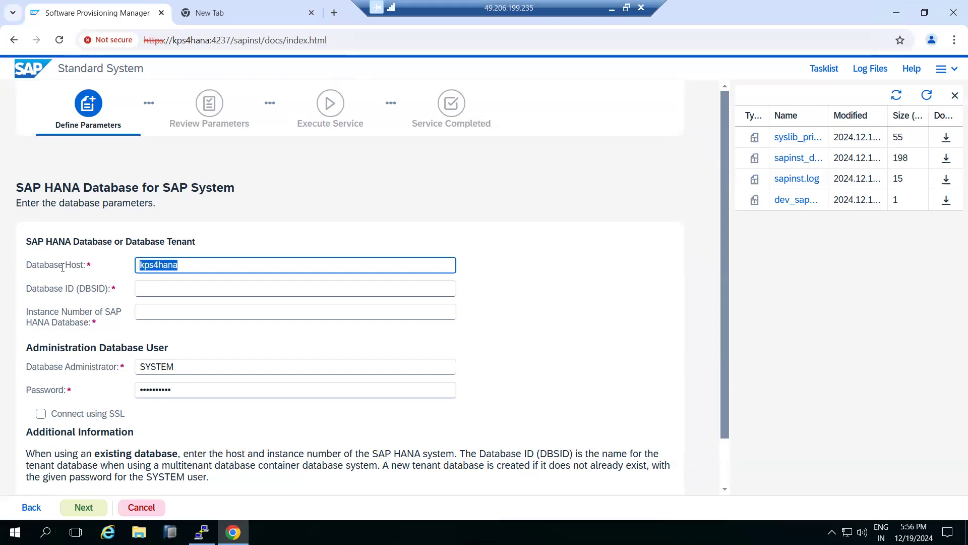
left_click(202, 532)
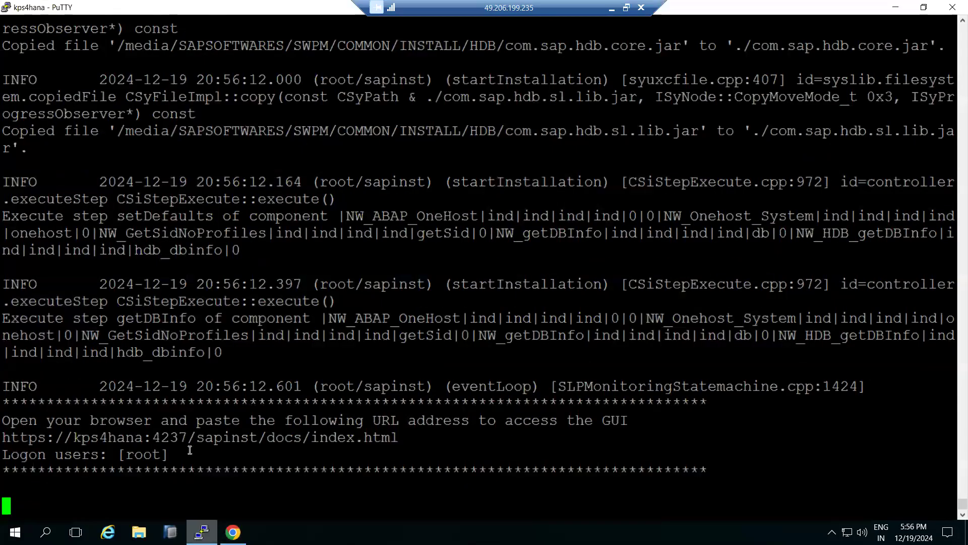
left_click(202, 532)
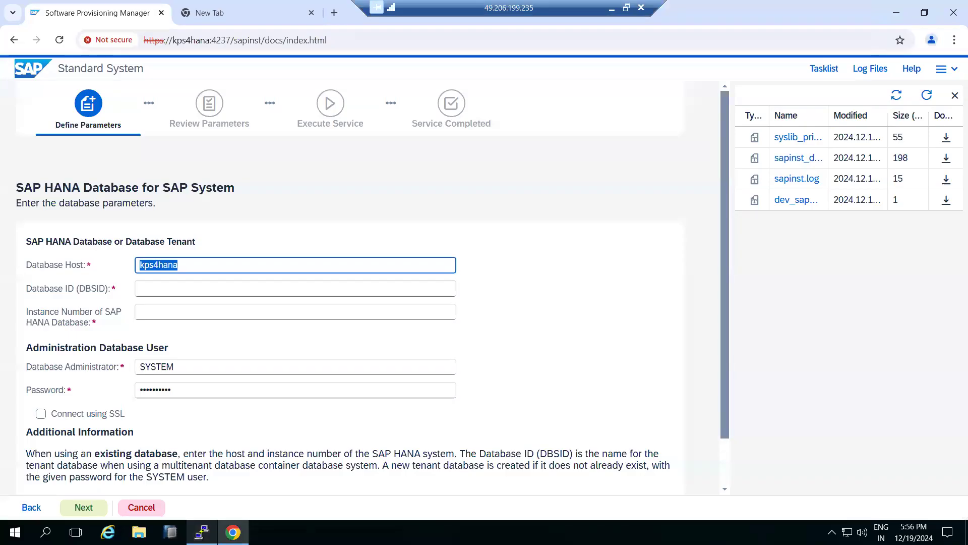
Set the database ID to HDB and the instance number to 00, keep the SYSTEM administrator credentials, and continue
left_click(151, 290)
type("HDB")
left_click(174, 316)
type("00")
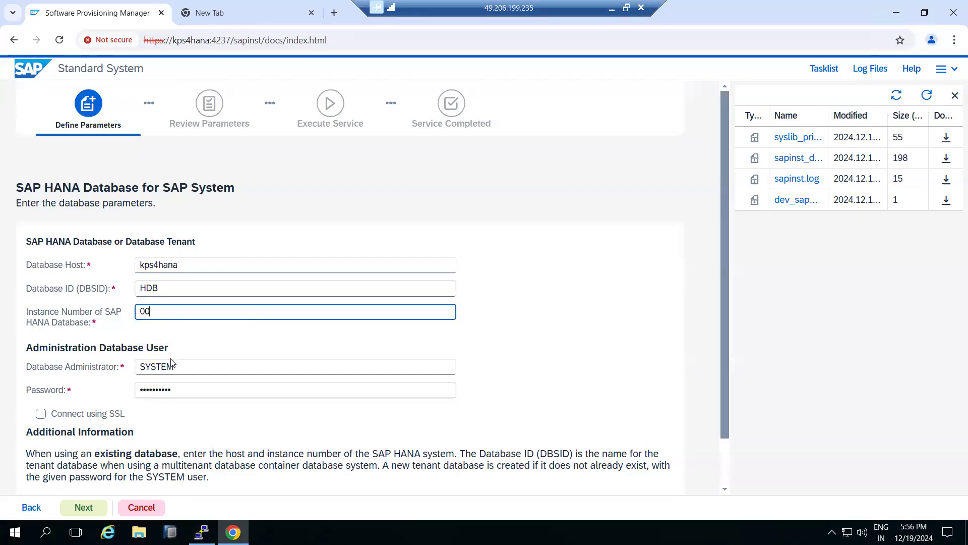
left_click(171, 393)
key("ctrl+a")
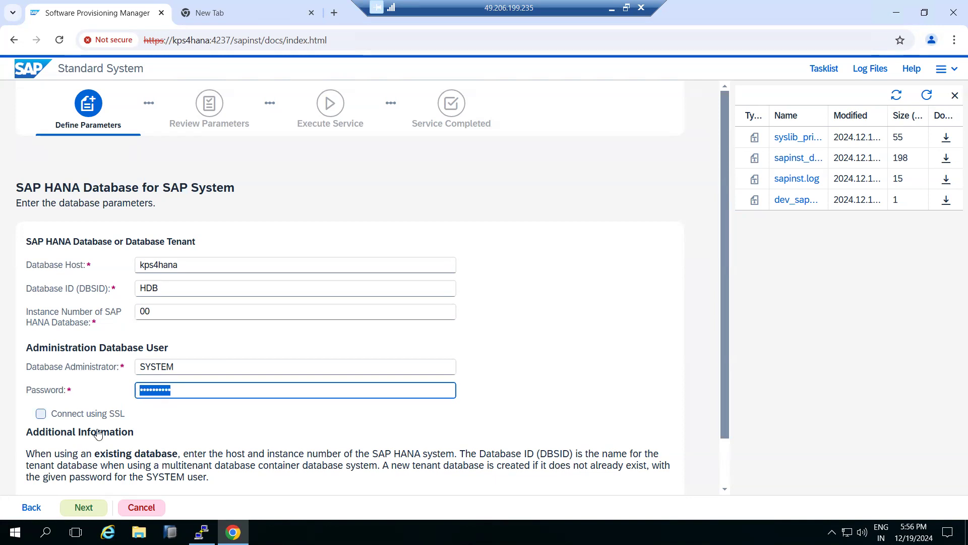
left_click(79, 509)
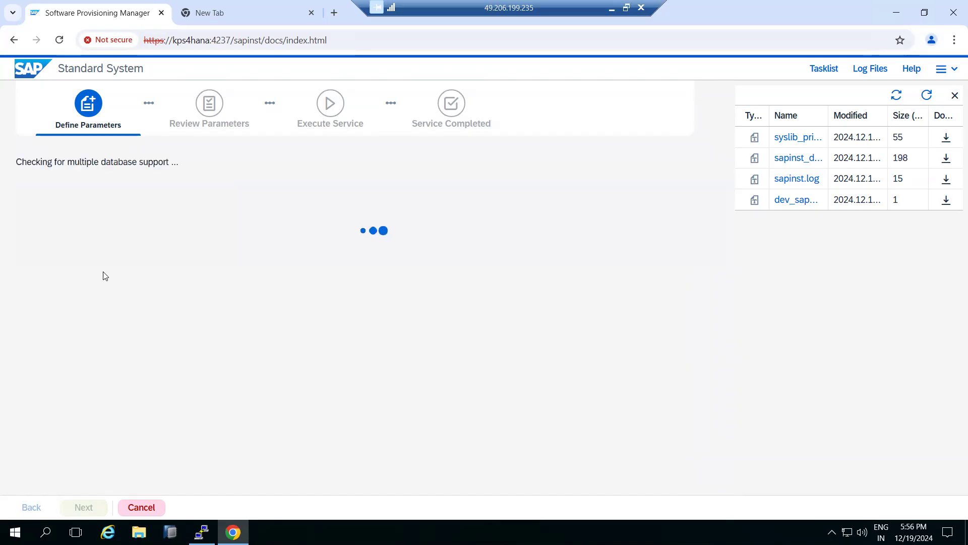
left_click(202, 532)
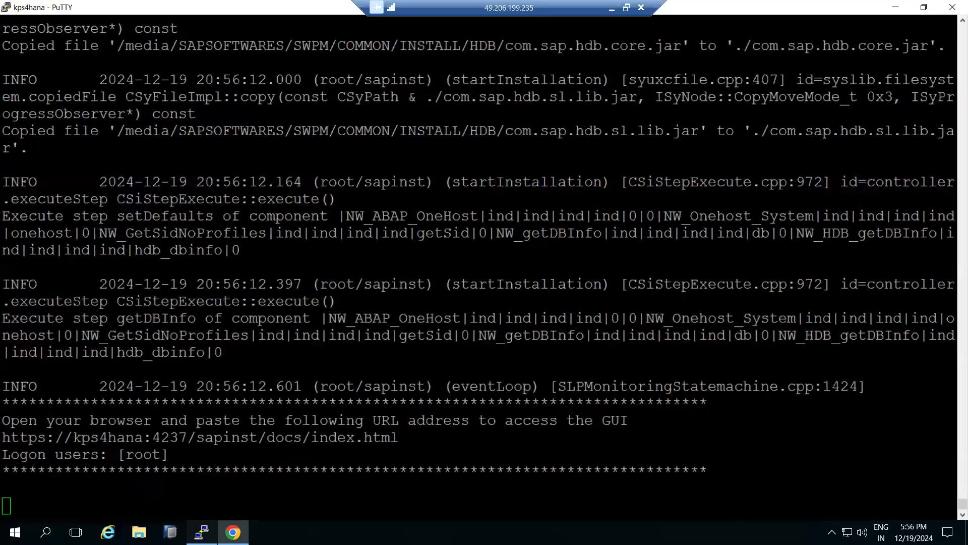
left_click(202, 532)
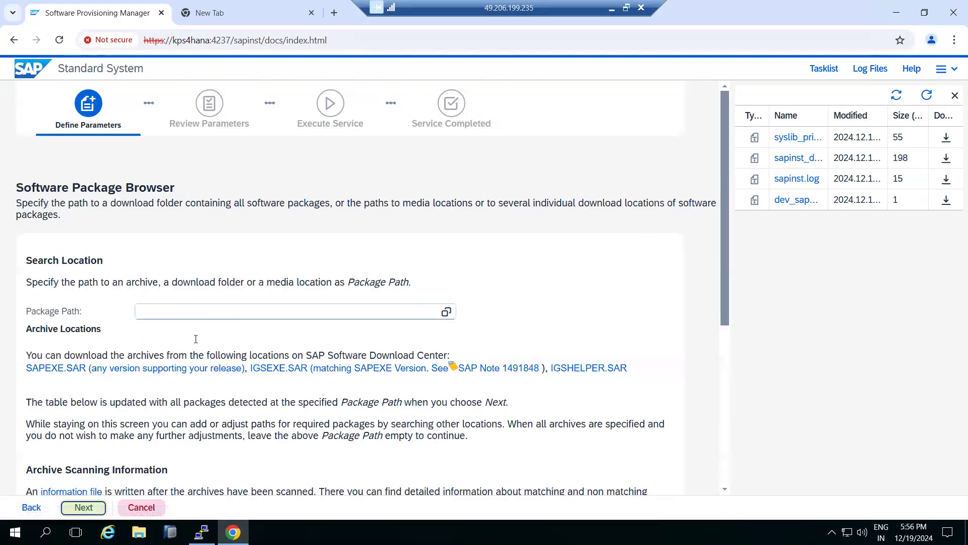
Select /media/SAPSOFTWARES/KERNEL as the package path for the kernel archives and start the package scan
left_click_drag(24, 368, 84, 369)
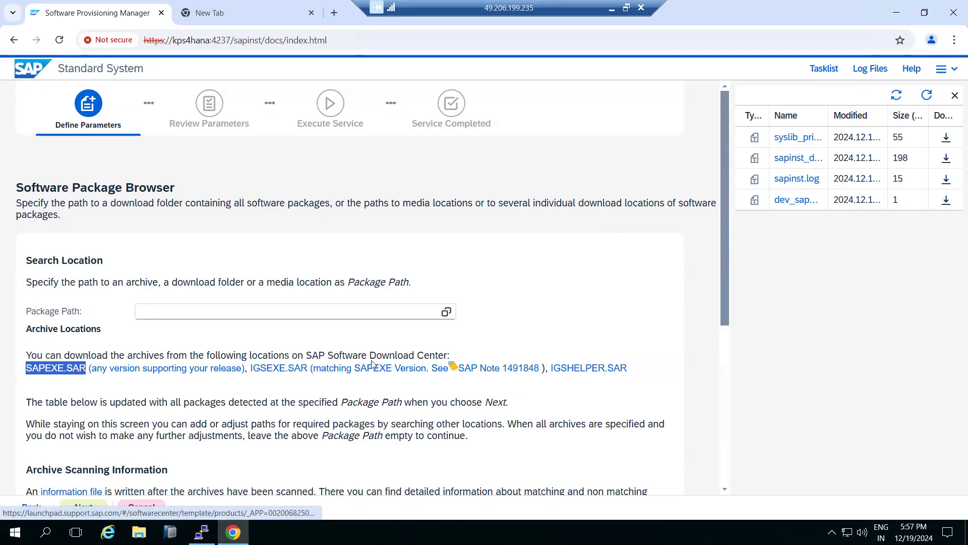
left_click(447, 311)
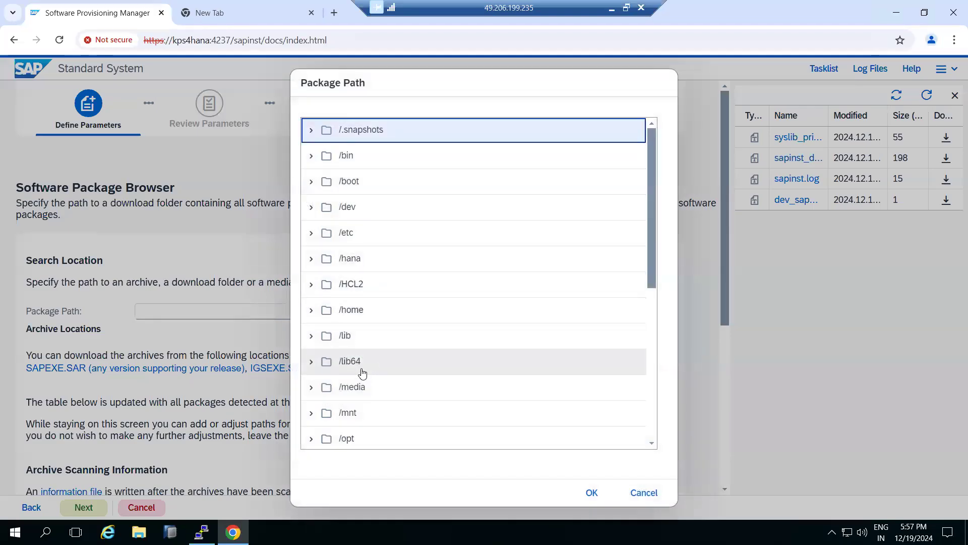
left_click(309, 392)
scroll(329, 384, "down", 4)
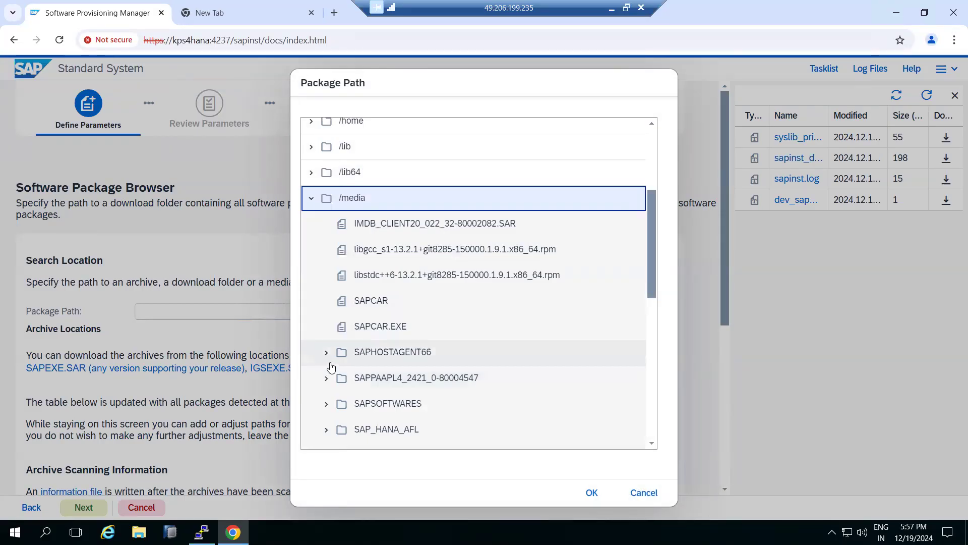
scroll(329, 383, "down", 1)
left_click(326, 342)
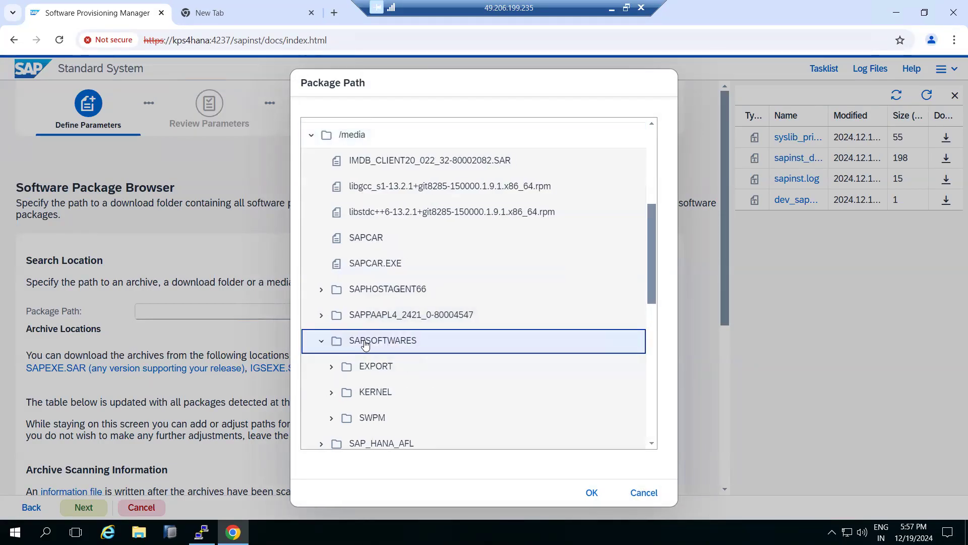
scroll(378, 346, "down", 1)
left_click(322, 329)
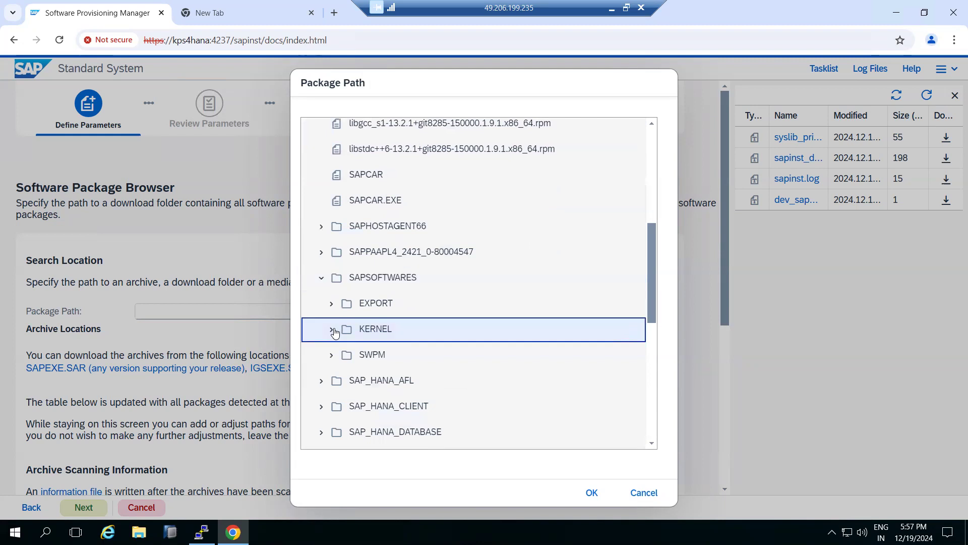
left_click(588, 493)
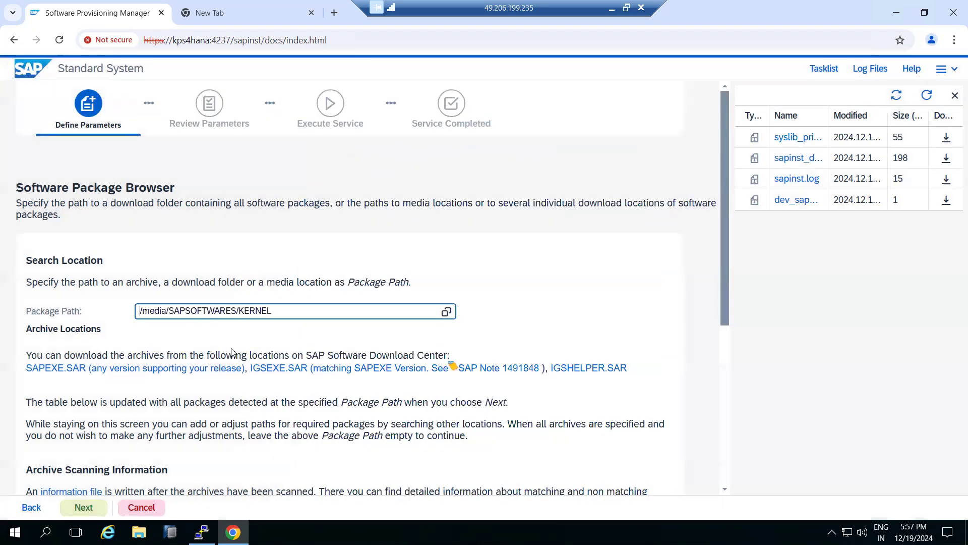
left_click(83, 507)
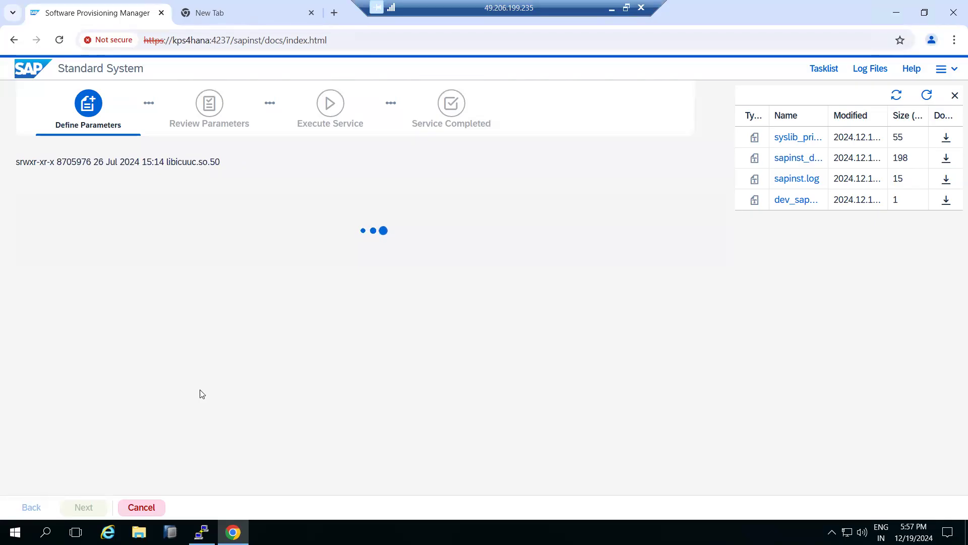
Check the status of the detected kernel packages and continue with the package path left empty
mouse_move(202, 532)
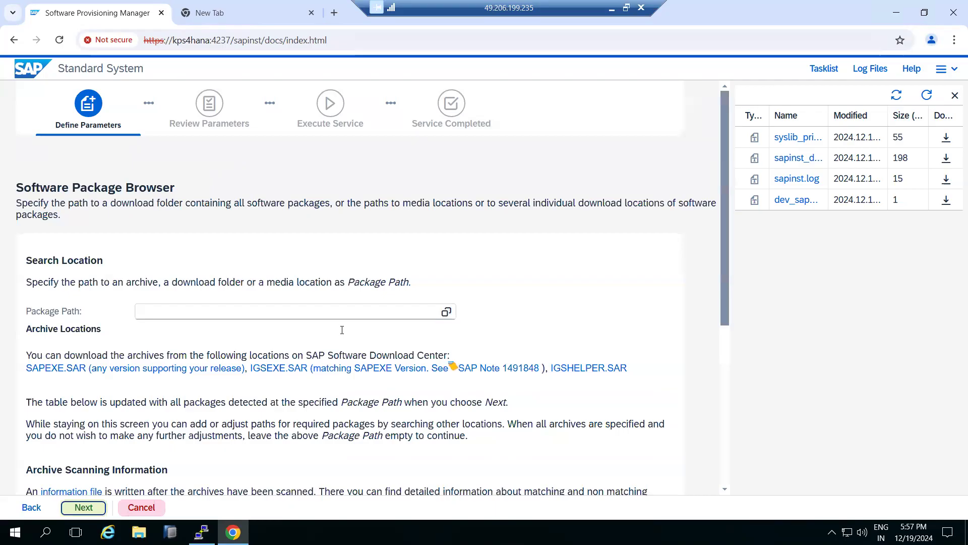
scroll(342, 330, "down", 5)
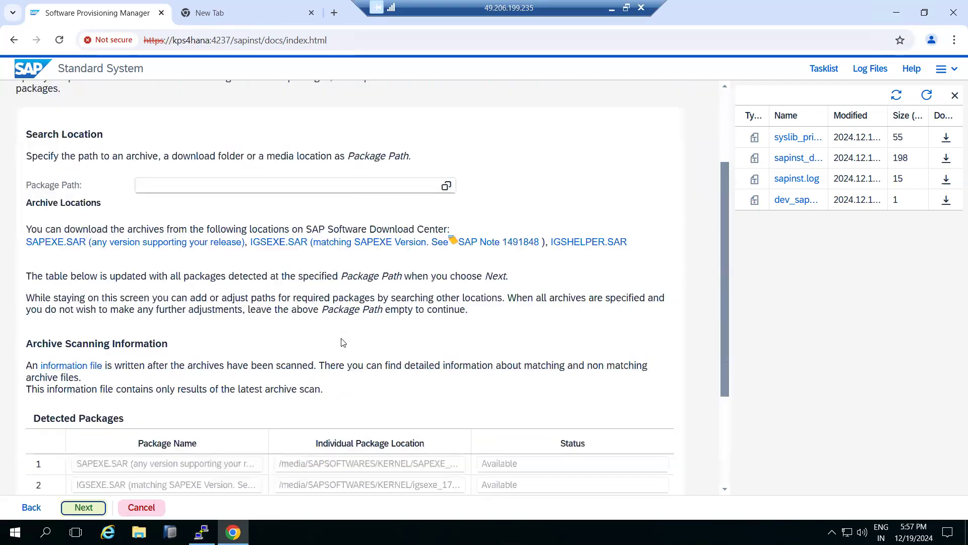
left_click_drag(492, 310, 508, 373)
left_click(503, 351)
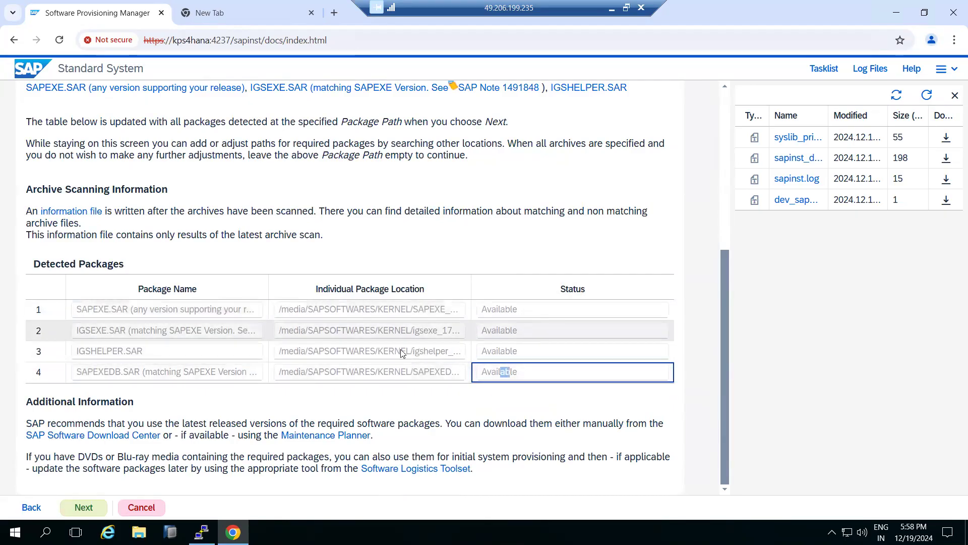
left_click(77, 511)
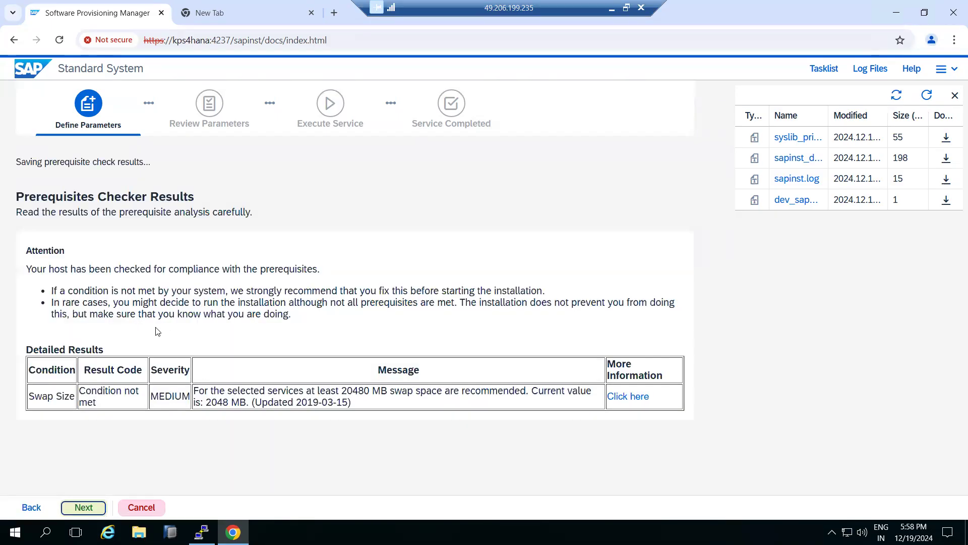
Continue past the prerequisites checker results and decline to repeat the checks
left_click(83, 507)
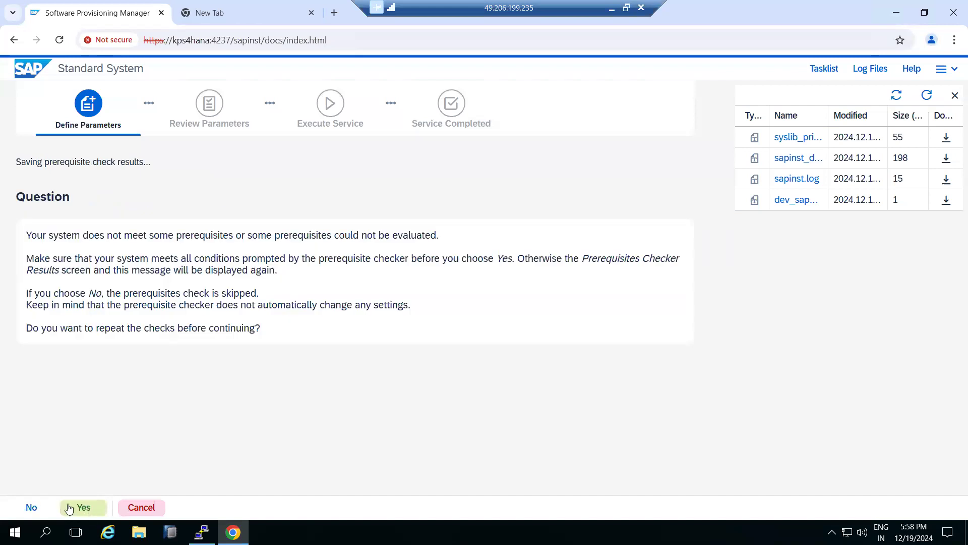
left_click_drag(75, 297, 95, 297)
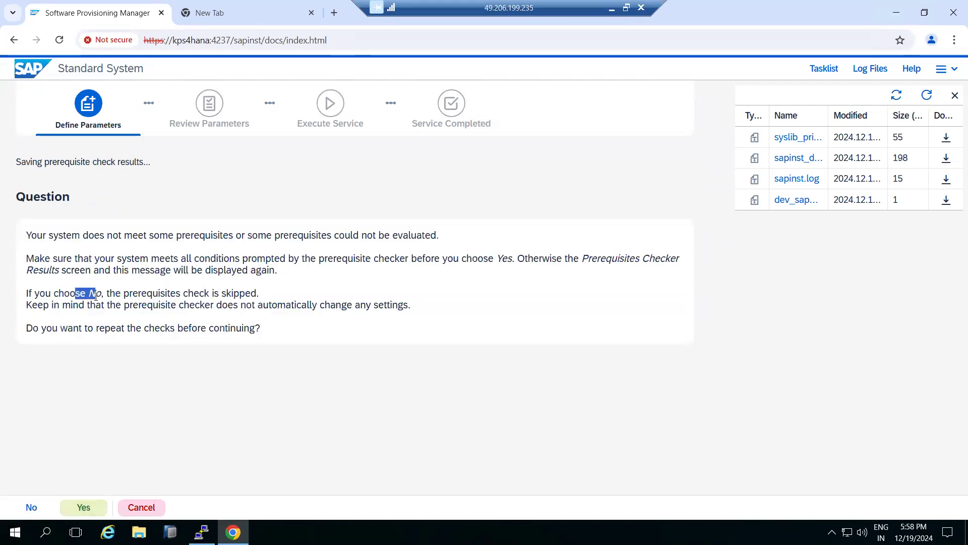
left_click(34, 505)
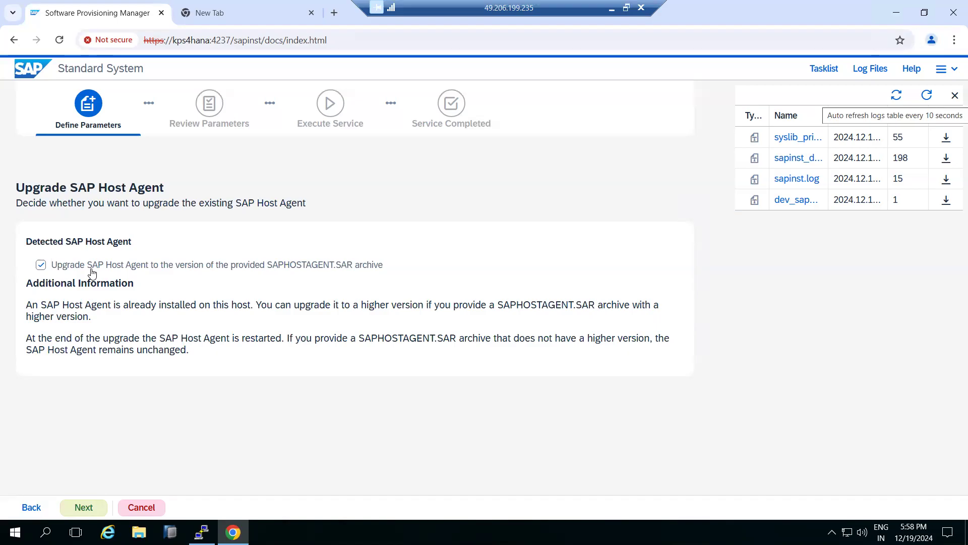
Keep the option to upgrade SAP Host Agent from the provided SAPHOSTAGENT.SAR archive enabled and continue
left_click(92, 269)
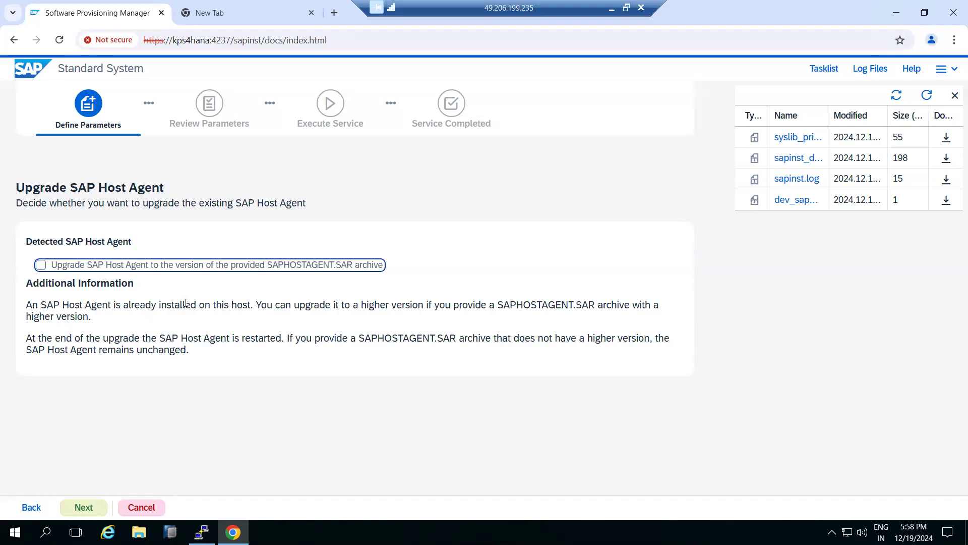
left_click(114, 264)
left_click(89, 509)
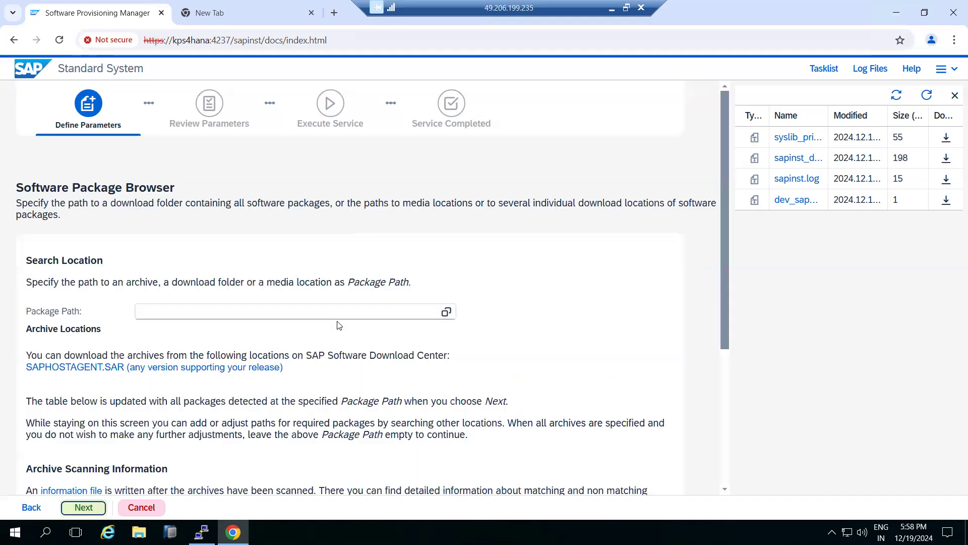
Select /media/SAPHOSTAGENT66/SAPHOSTAGENT66_66-80004822.SAR as the package path for the host agent archive and start the package scan
left_click(446, 311)
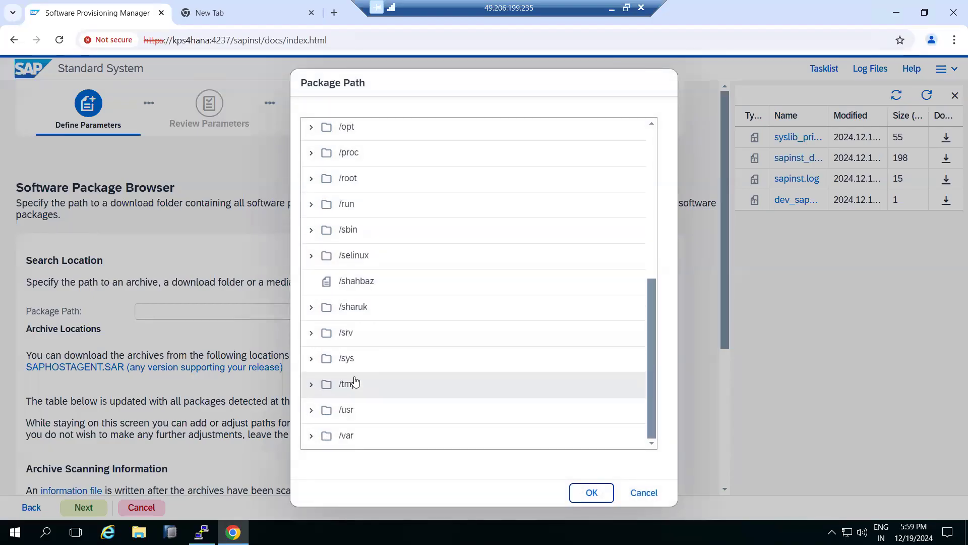
scroll(352, 386, "up", 5)
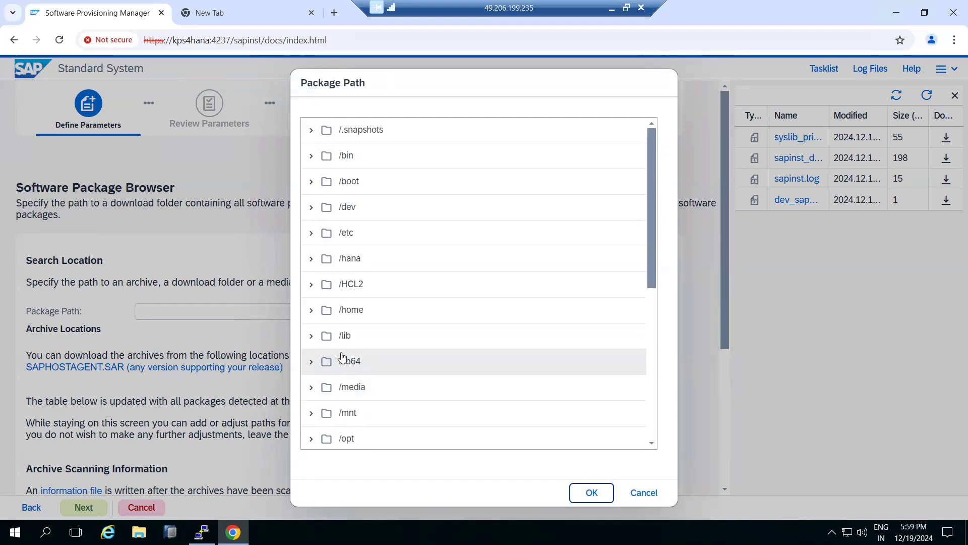
left_click(311, 392)
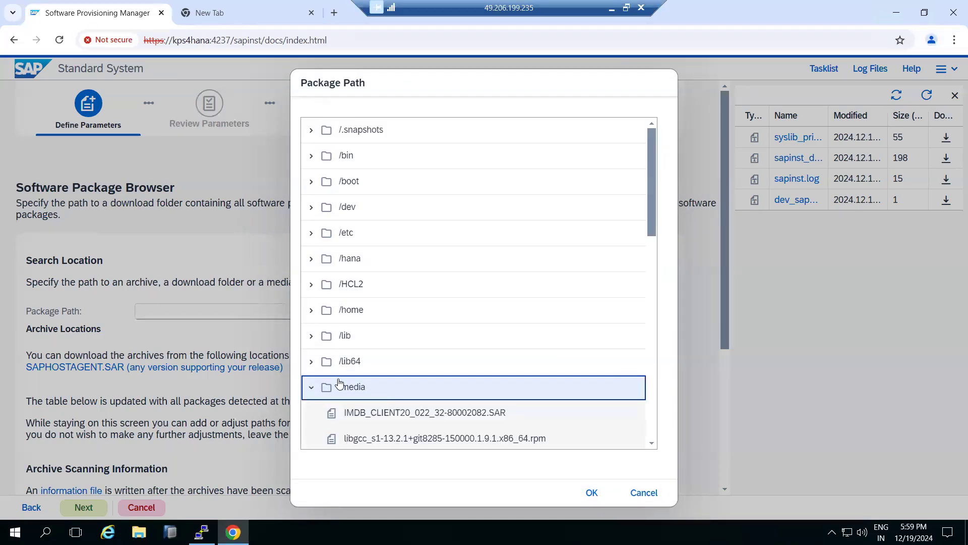
scroll(339, 383, "down", 4)
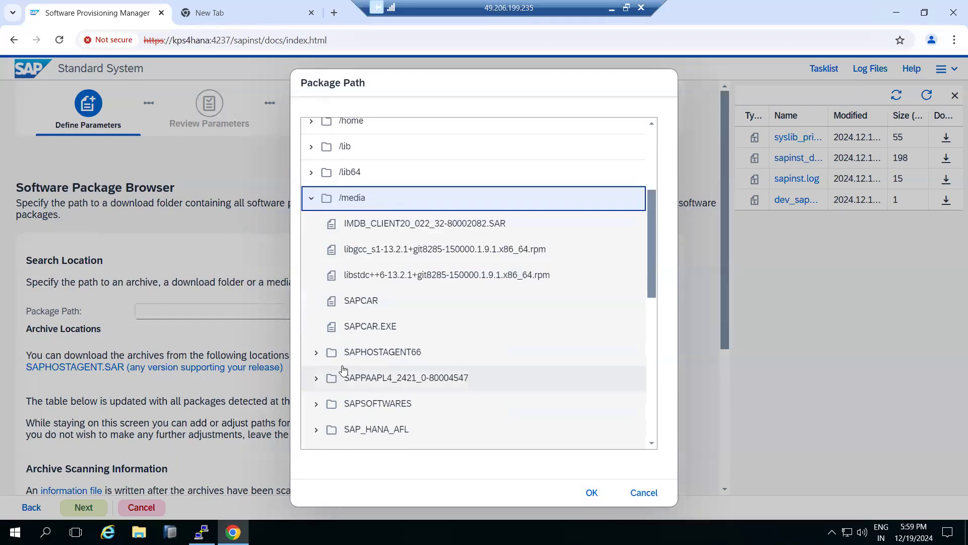
left_click(324, 359)
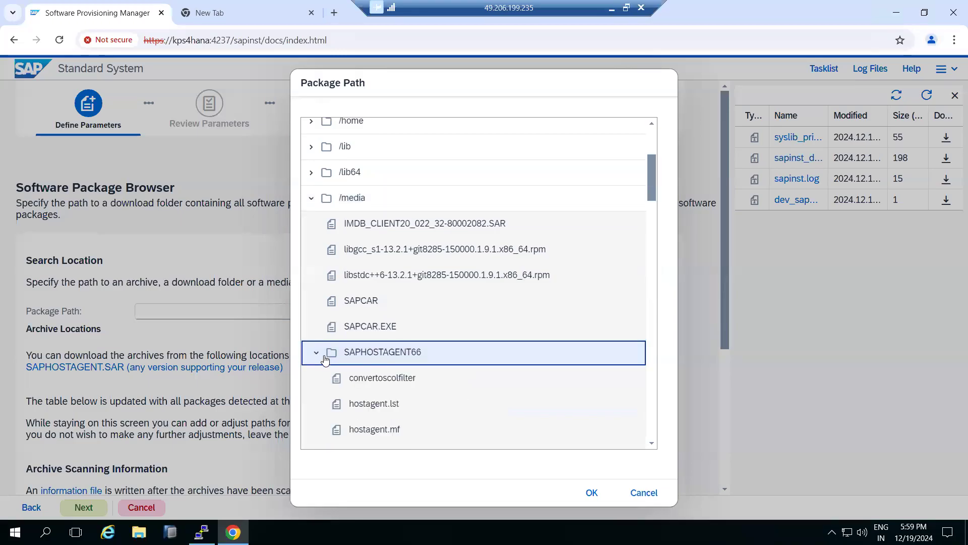
scroll(333, 361, "down", 6)
scroll(341, 366, "down", 10)
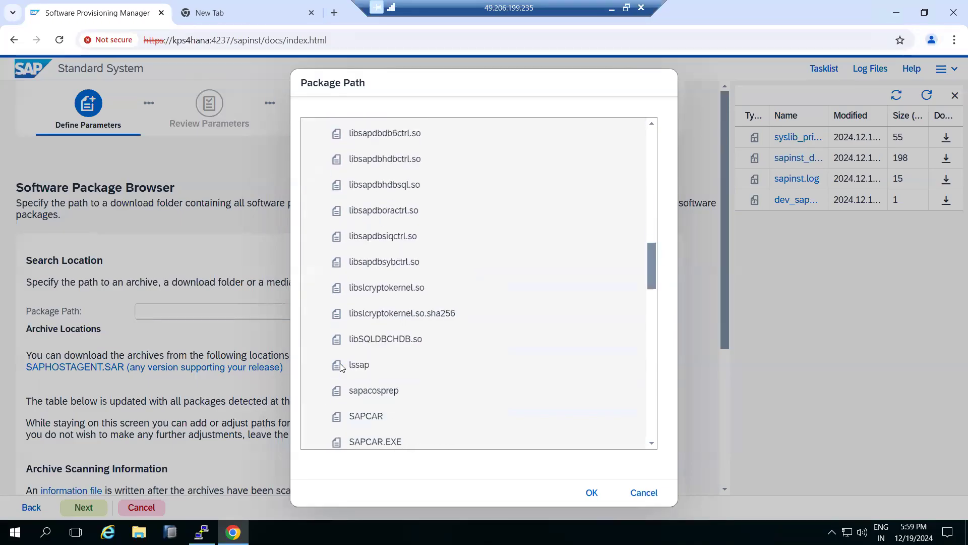
scroll(341, 371, "down", 3)
scroll(341, 373, "up", 1)
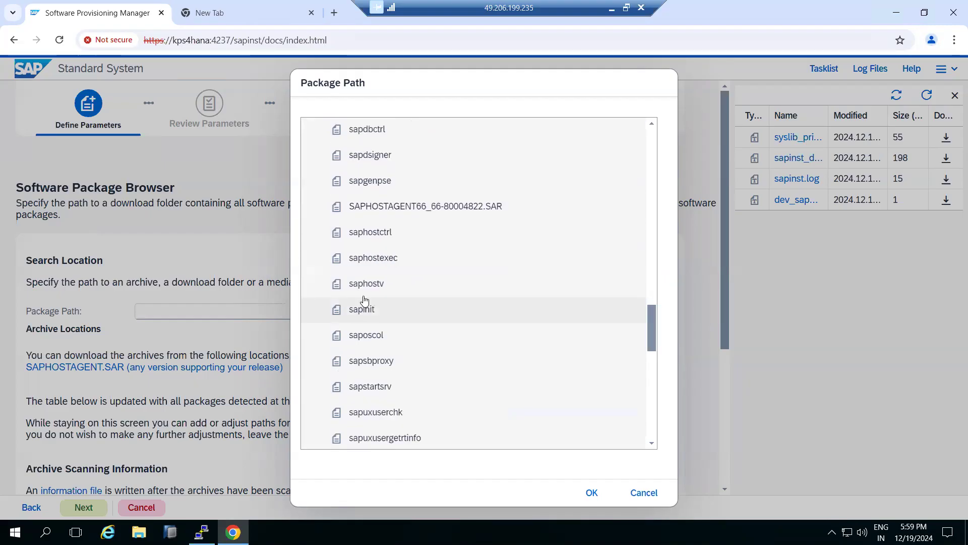
left_click(400, 211)
left_click(593, 493)
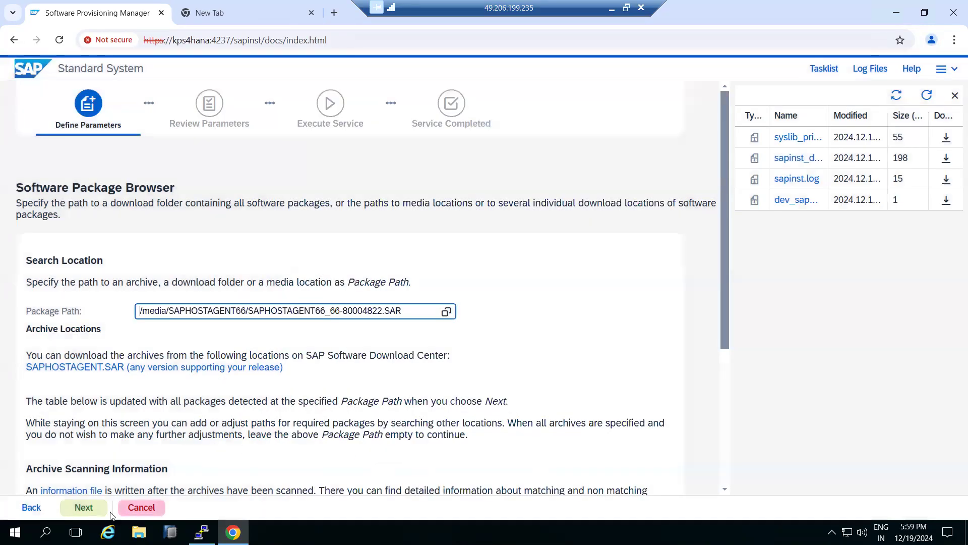
left_click(92, 506)
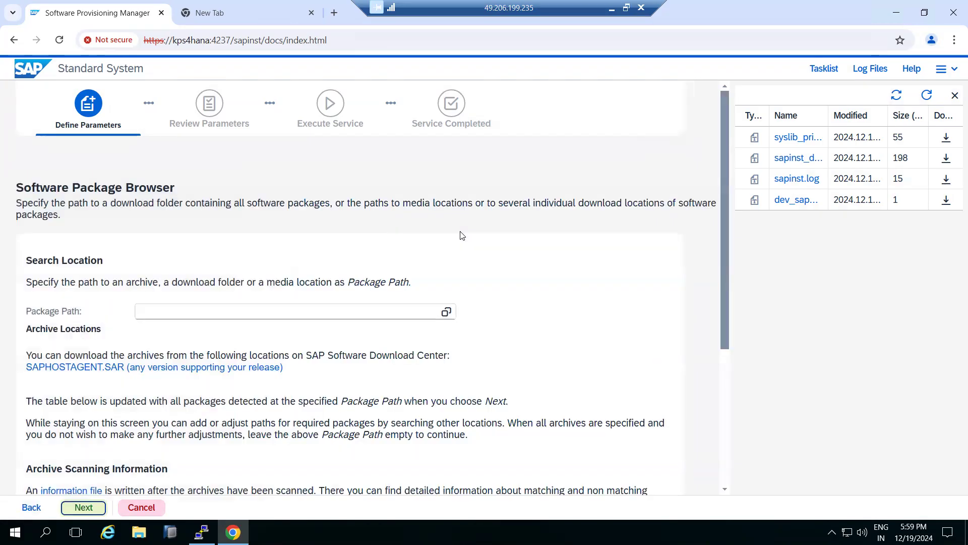
Review the package scan instructions for the host agent and continue with the package path left empty
scroll(462, 235, "down", 4)
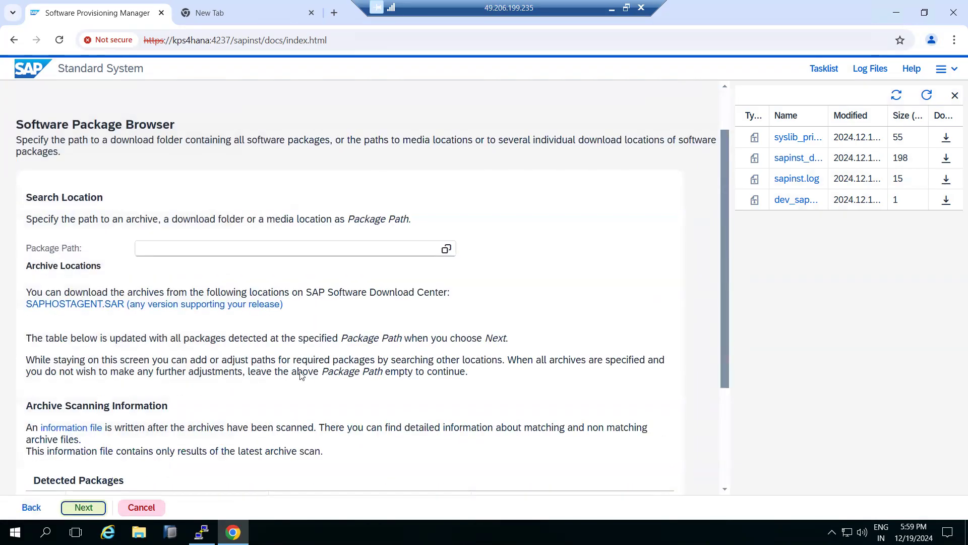
left_click_drag(481, 376, 507, 377)
left_click(74, 513)
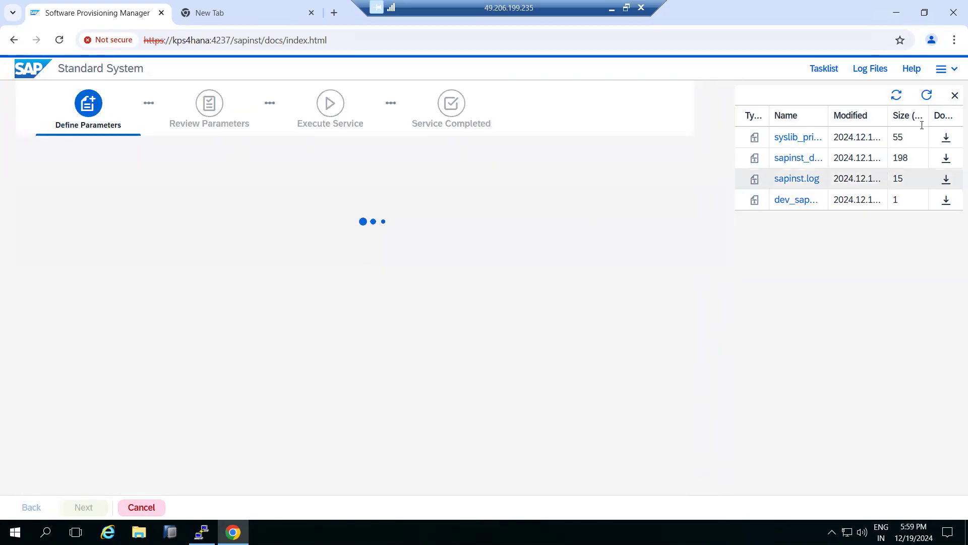
Refresh the log file list and continue with Local Client Directory as the SAP HANA client software path
left_click(926, 96)
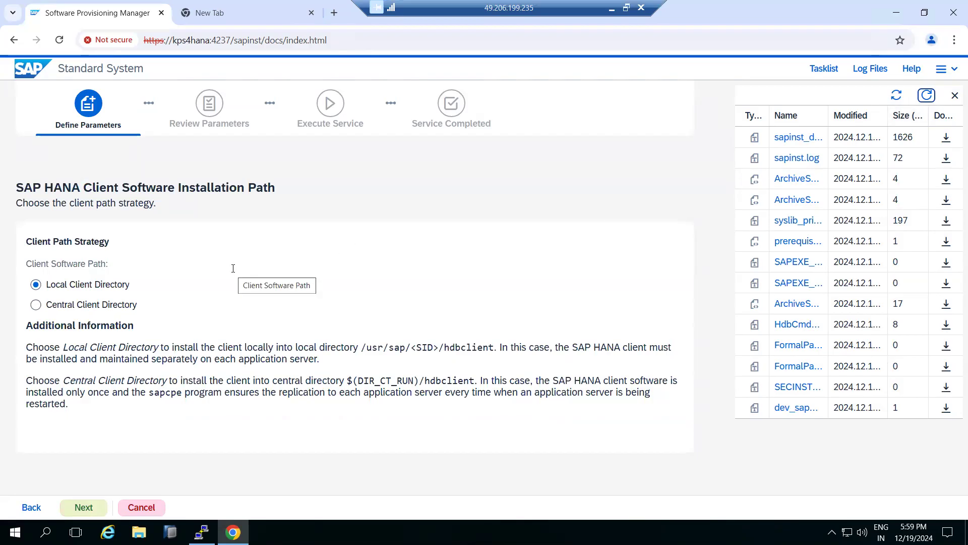
left_click(84, 508)
left_click(201, 532)
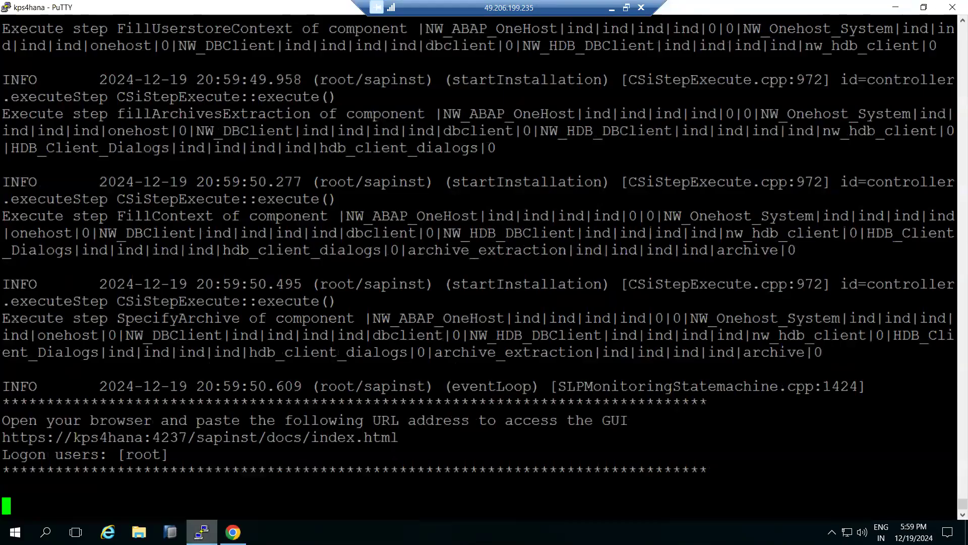
left_click(233, 532)
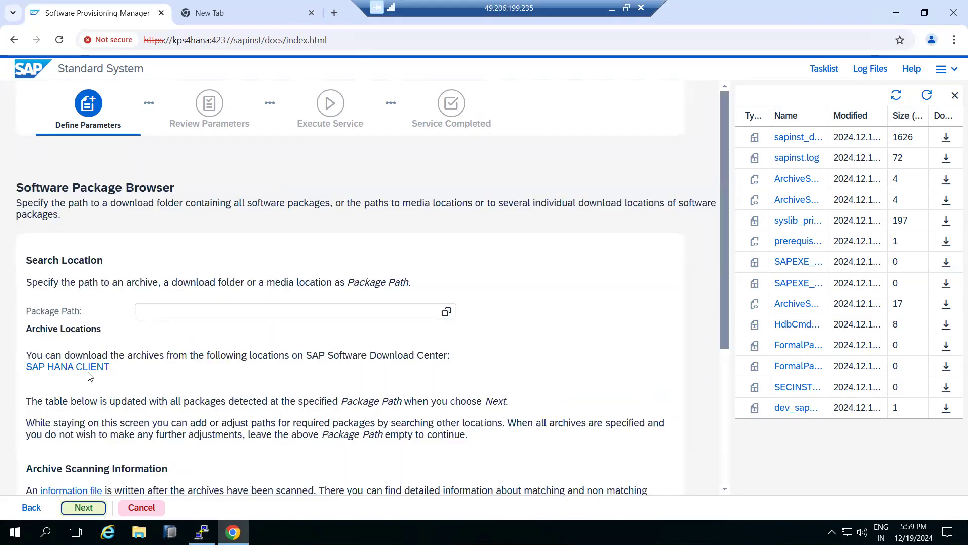
Scan /media/IMDB_CLIENT20_022_32-80002082.SAR as the SAP HANA client package and continue past its detection status
left_click(446, 312)
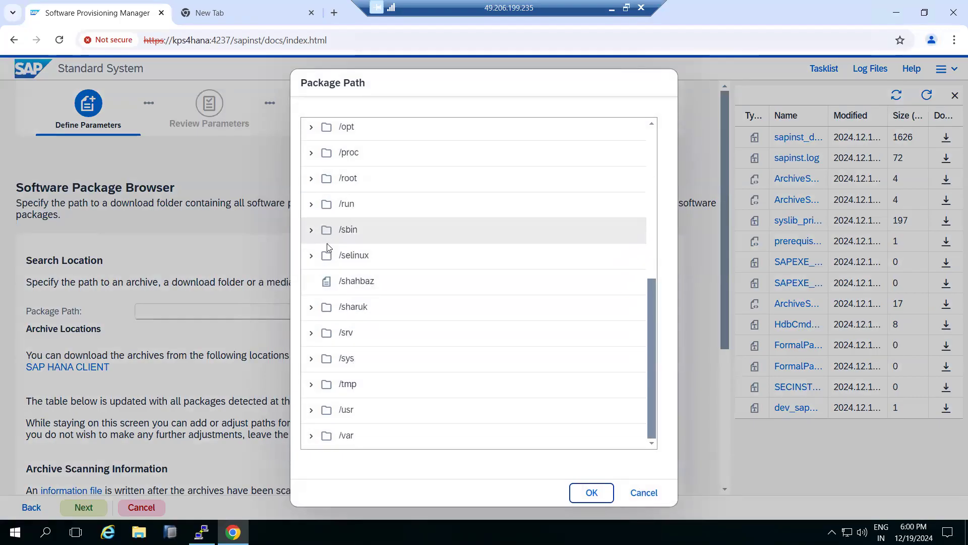
scroll(333, 282, "up", 3)
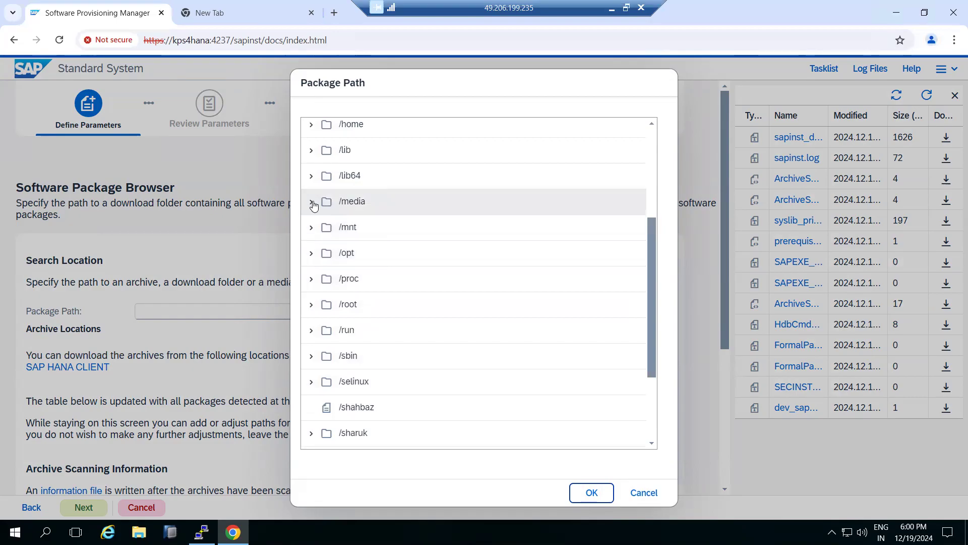
left_click(312, 202)
left_click(373, 229)
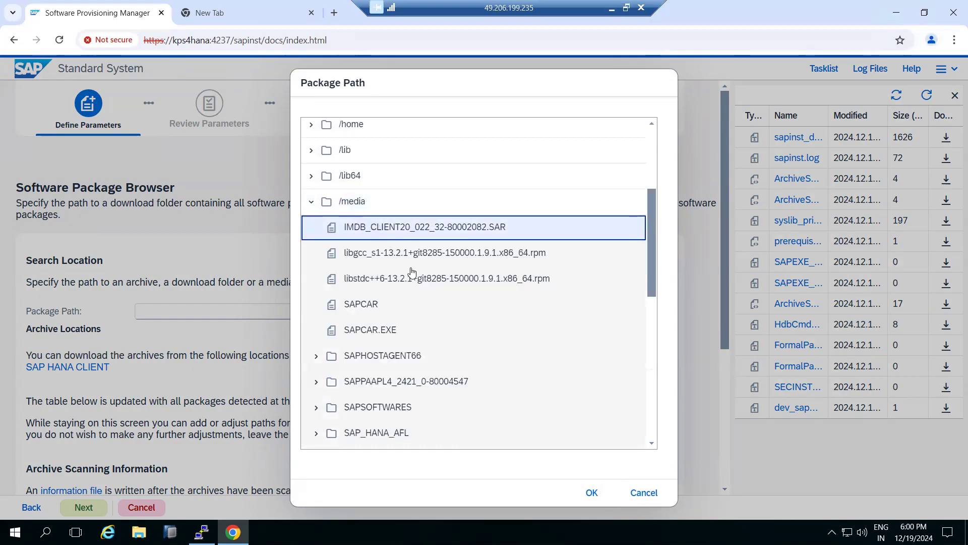
left_click(591, 492)
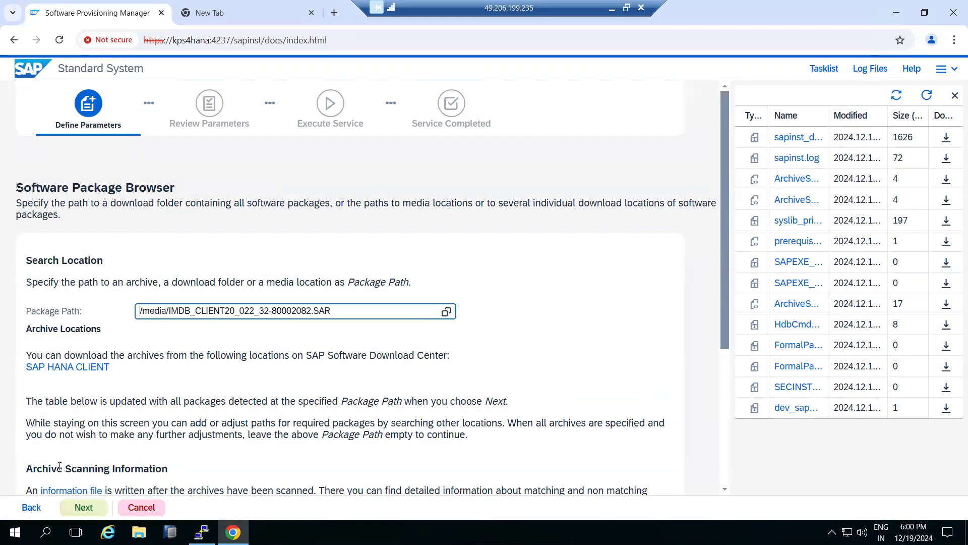
left_click(82, 508)
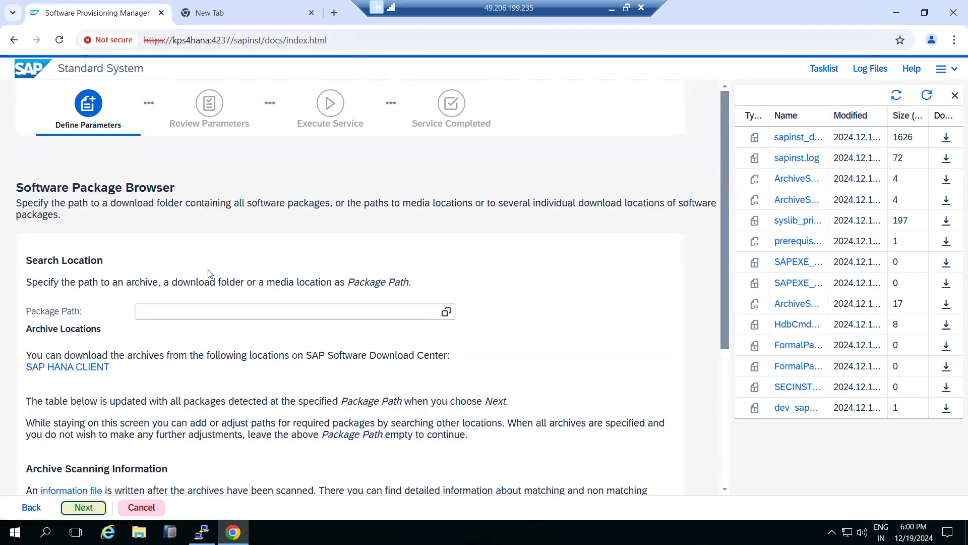
scroll(234, 282, "down", 5)
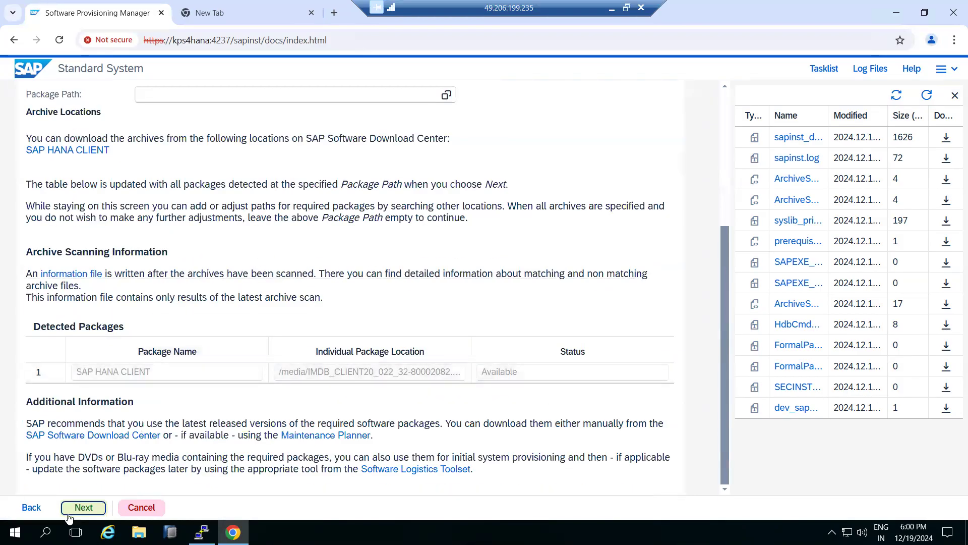
left_click(83, 507)
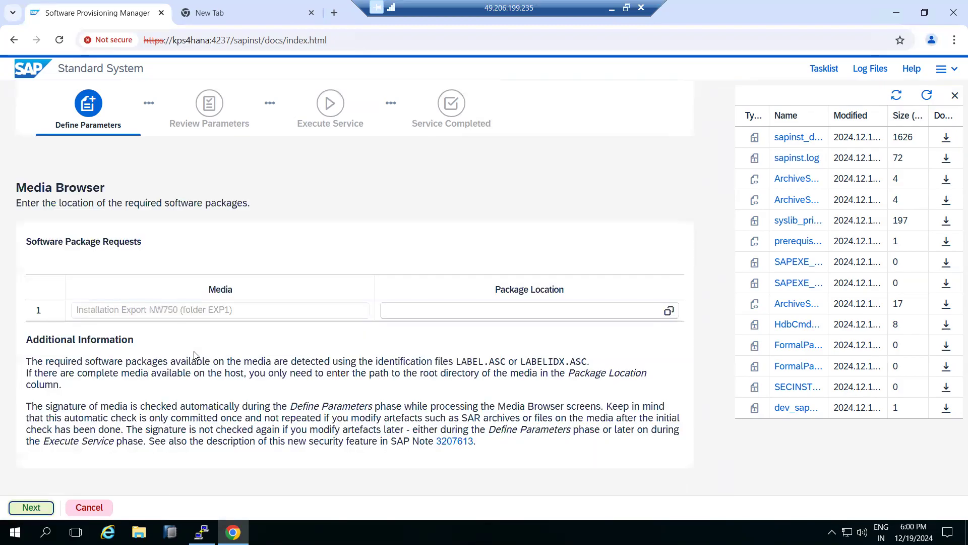
Set the Installation Export NW750 package location to /media/SAPSOFTWARES/EXPORT/51050829_3 and start the media verification
left_click(665, 313)
left_click(669, 311)
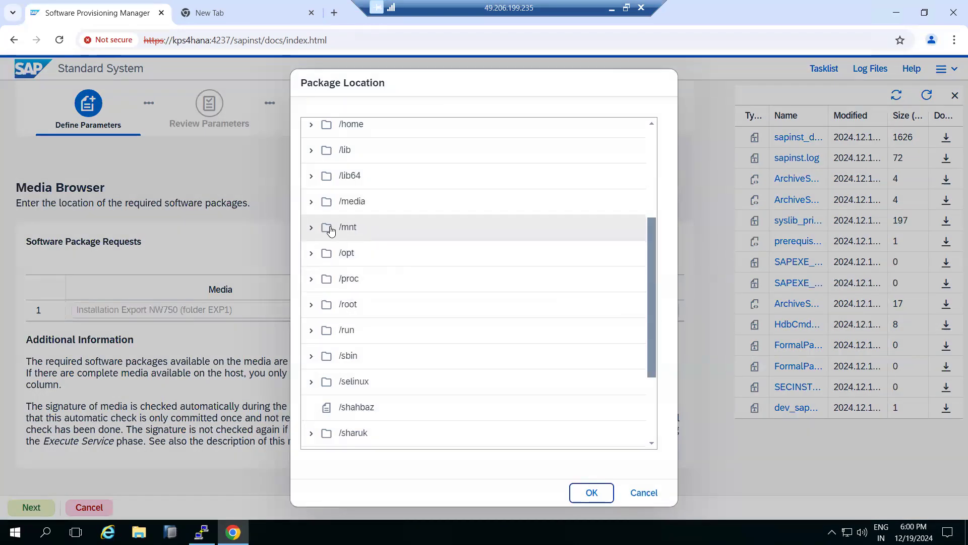
left_click(310, 203)
scroll(317, 328, "down", 1)
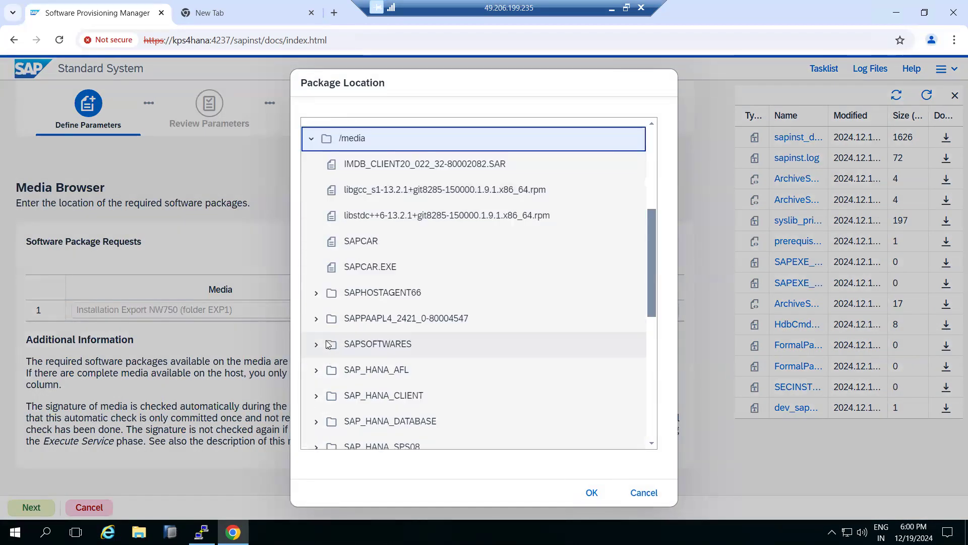
left_click(318, 346)
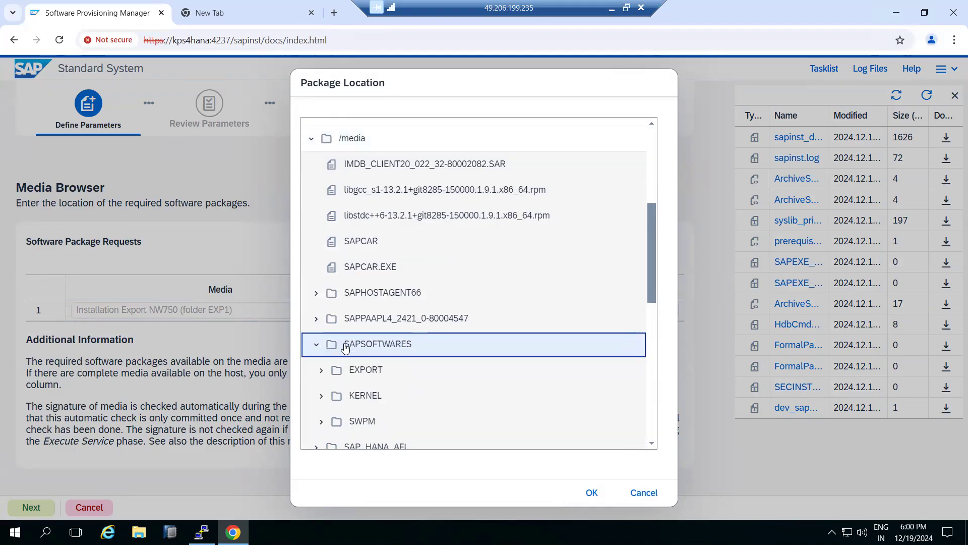
left_click(329, 371)
scroll(338, 364, "down", 1)
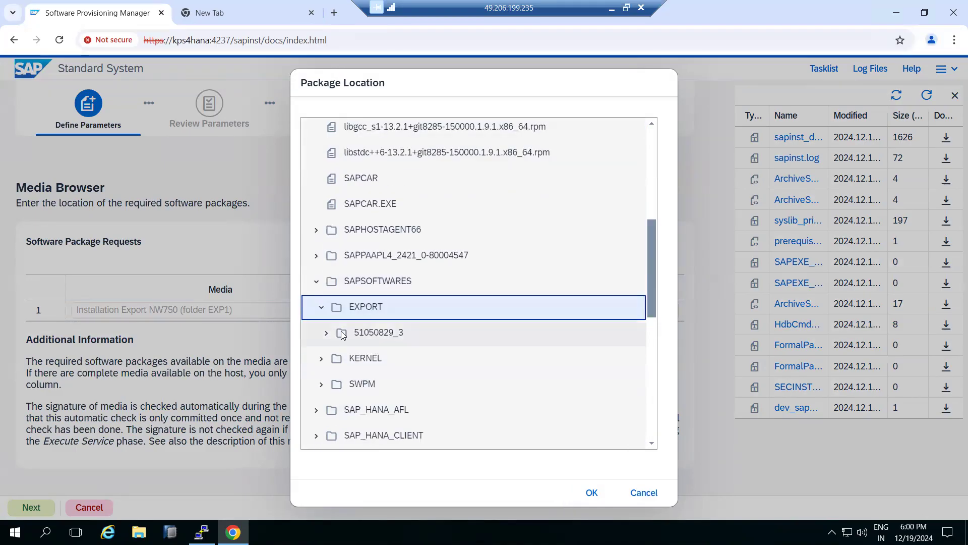
left_click(348, 332)
left_click(590, 492)
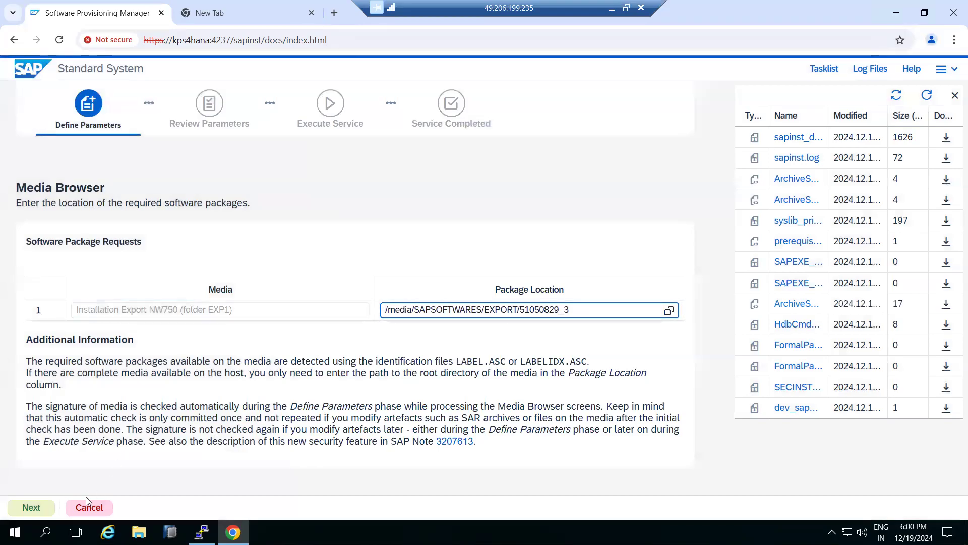
left_click(37, 508)
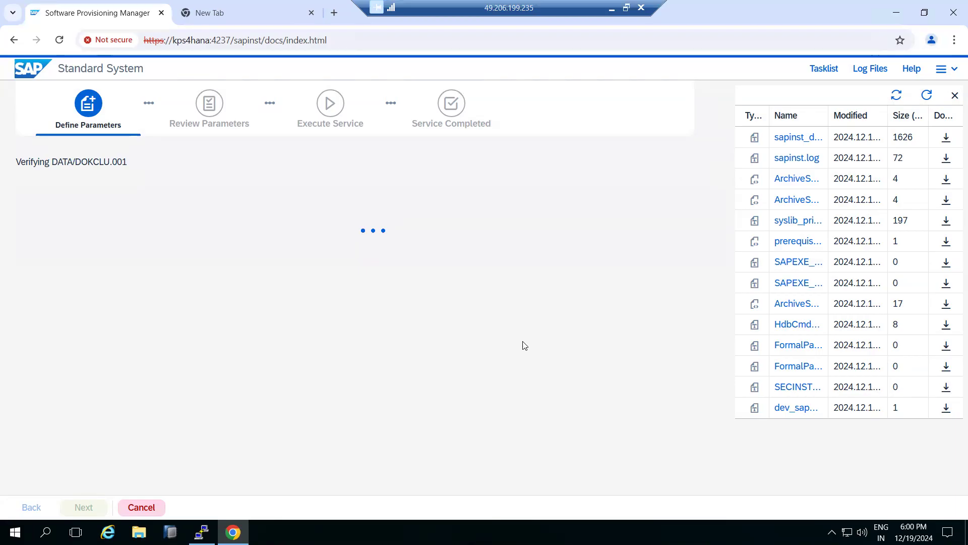
Close the local Downloads window and return to the remote desktop session running the installer
left_click(612, 8)
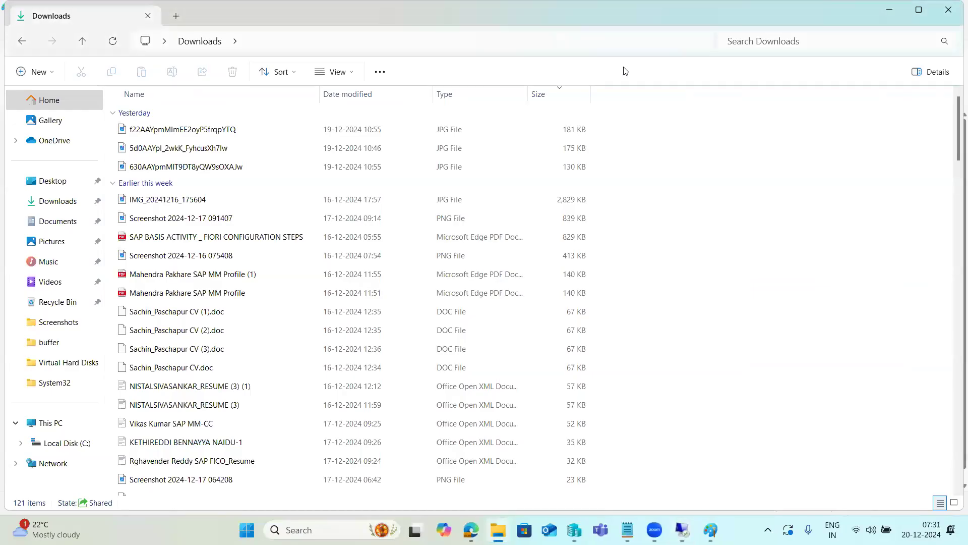
left_click(948, 9)
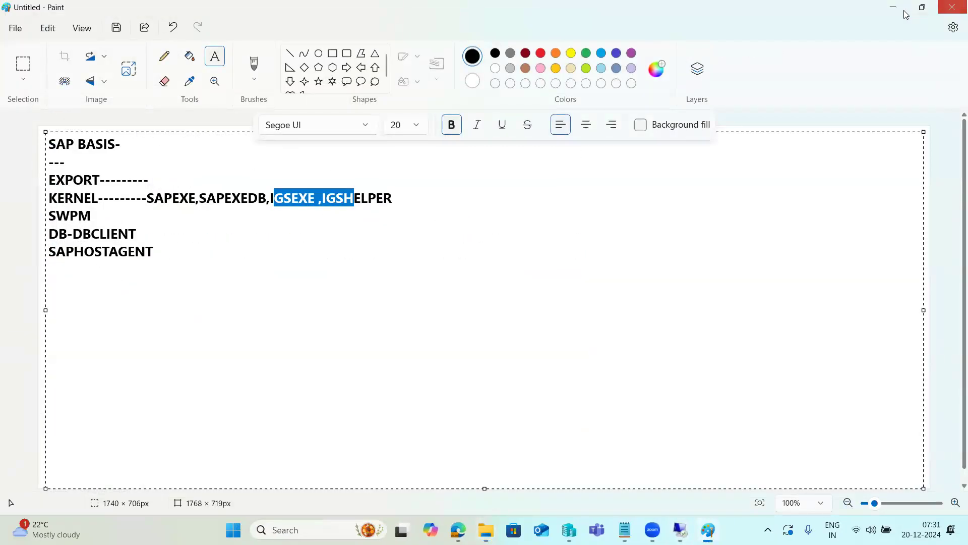
left_click(680, 530)
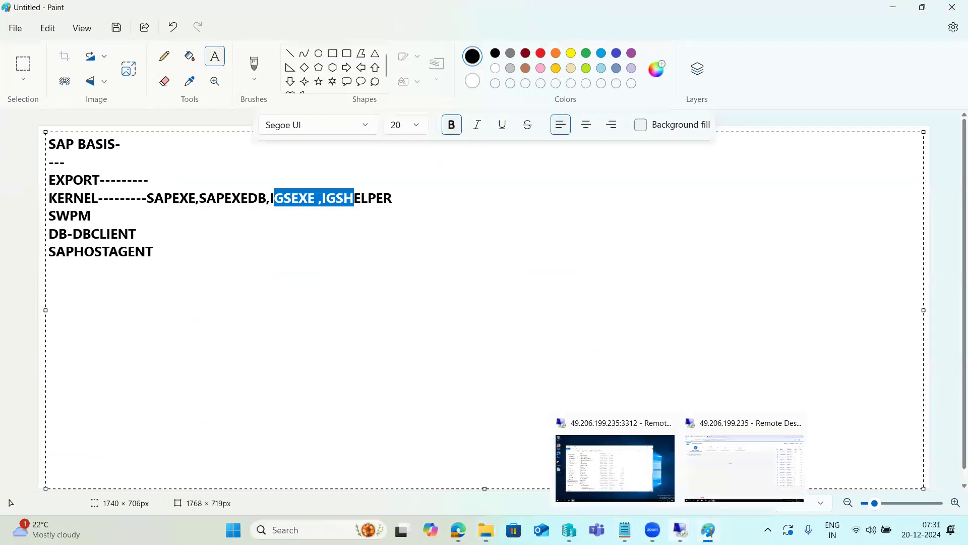
left_click(732, 462)
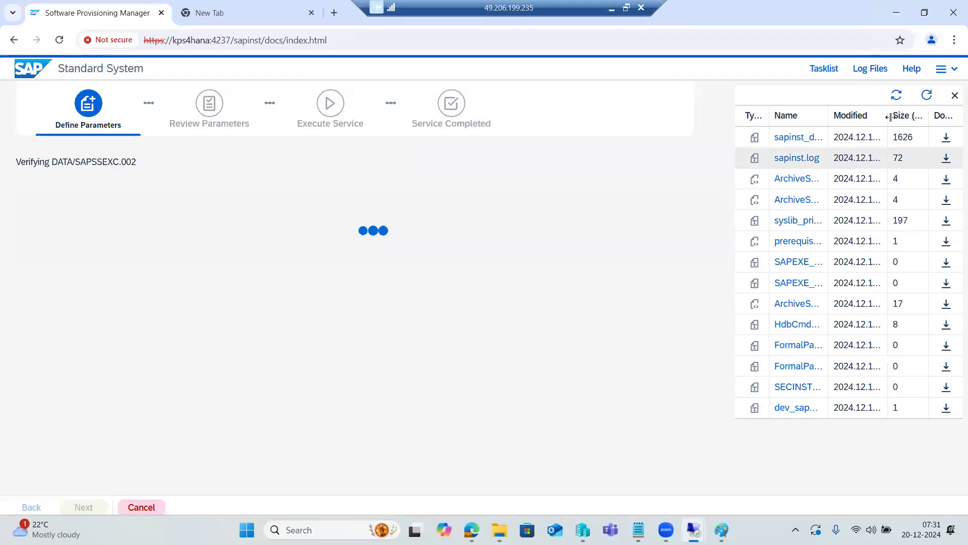
Refresh the log file list, accept the prefilled SAPABAP1 and DBACOCKPIT schema settings, and acknowledge the memory allocation information
left_click(926, 98)
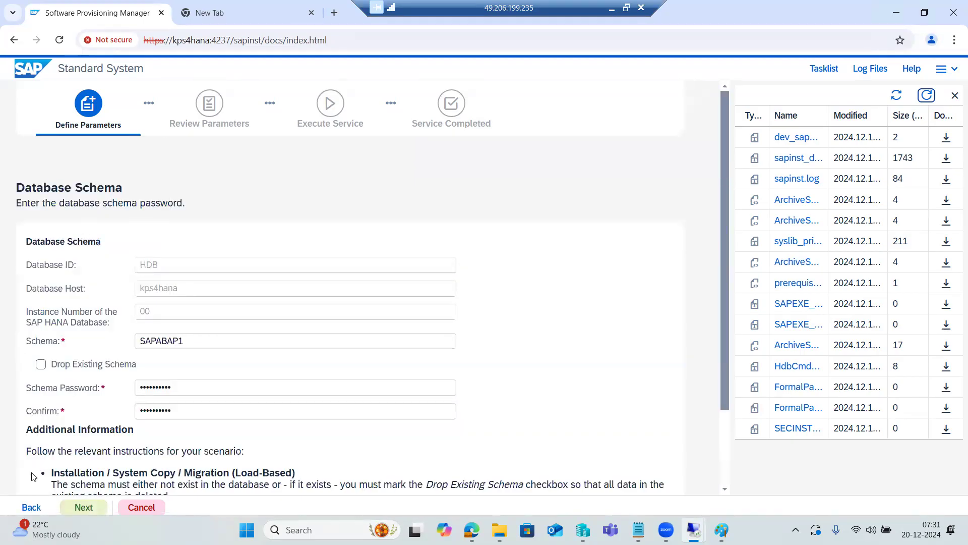
left_click(84, 507)
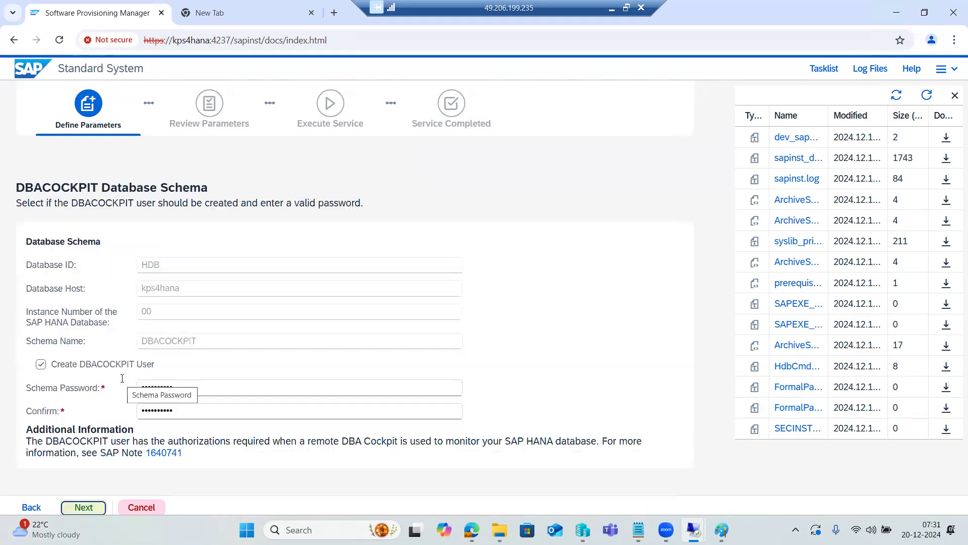
left_click(84, 508)
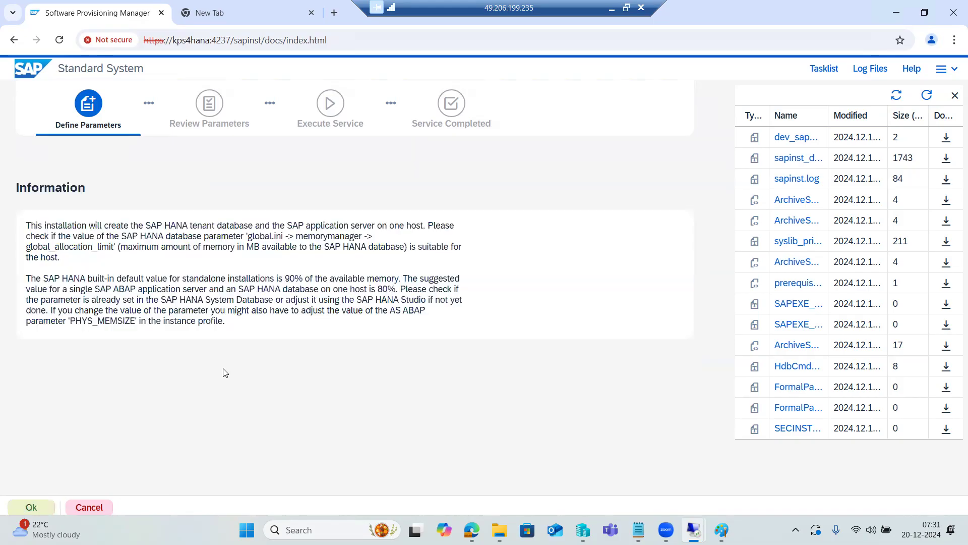
left_click(36, 505)
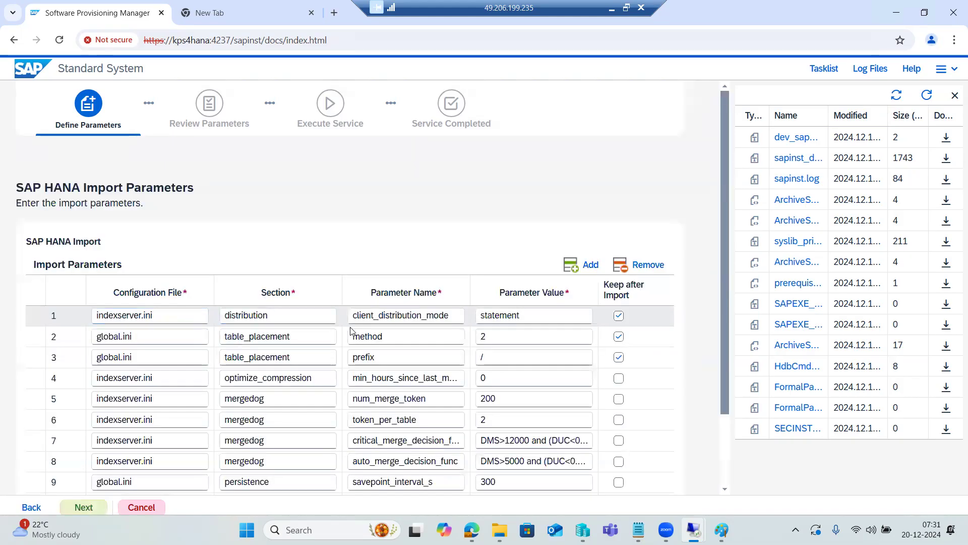
Review the prefilled SAP HANA import parameters and accept them unchanged
scroll(314, 309, "down", 2)
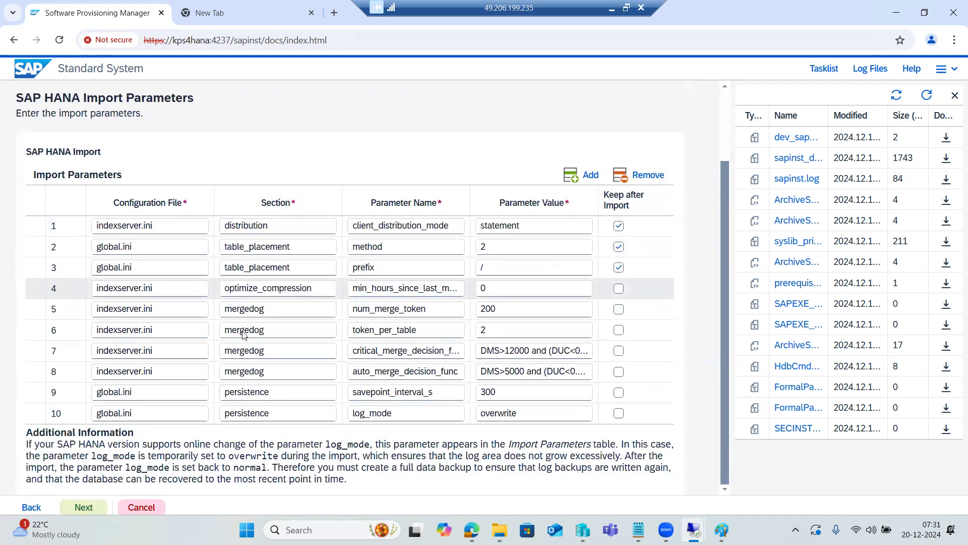
left_click(91, 507)
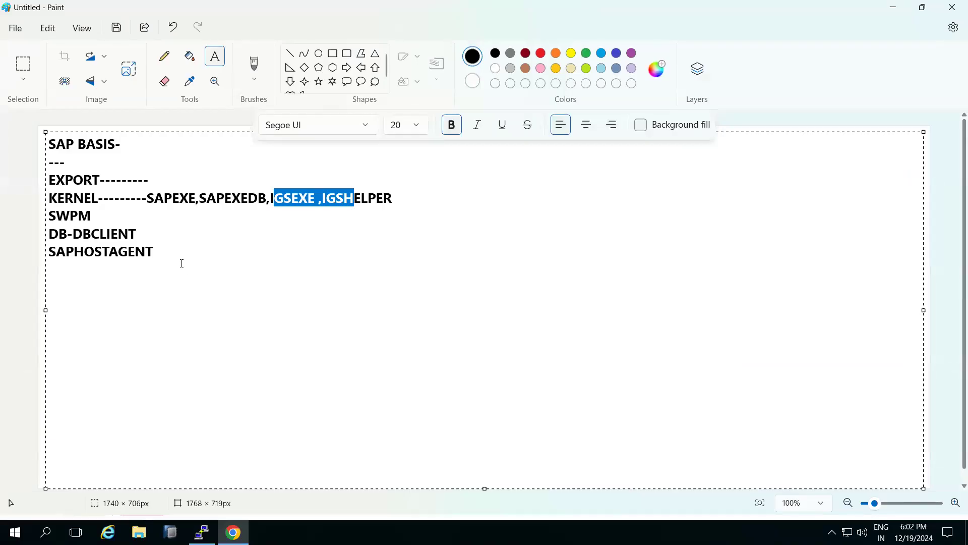
Switch to the Paint notes and add the lines "SID", "password" and "location of softwares" below SAPHOSTAGENT
left_click(182, 263)
key("Return")
type("SID")
key("Return")
type("password")
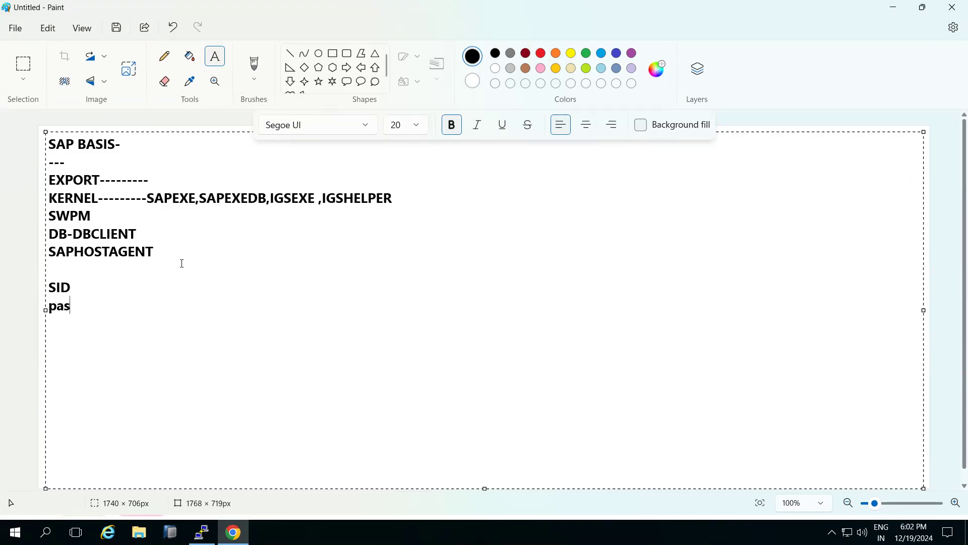
key("Return")
type("location of")
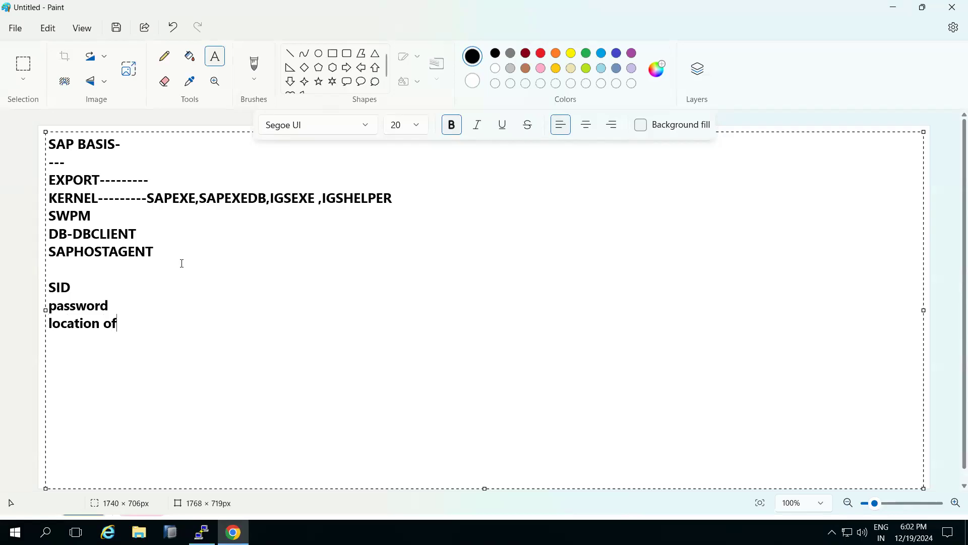
type(" softwares")
key("Return")
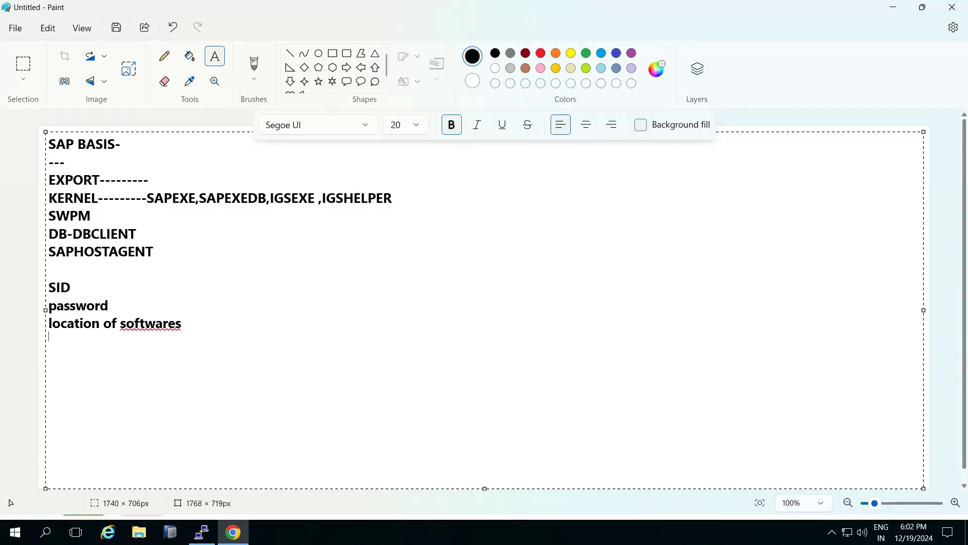
Return to the installer and accept the preset option to enable declustering / depooling of all ABAP tables
left_click(233, 532)
left_click(233, 532)
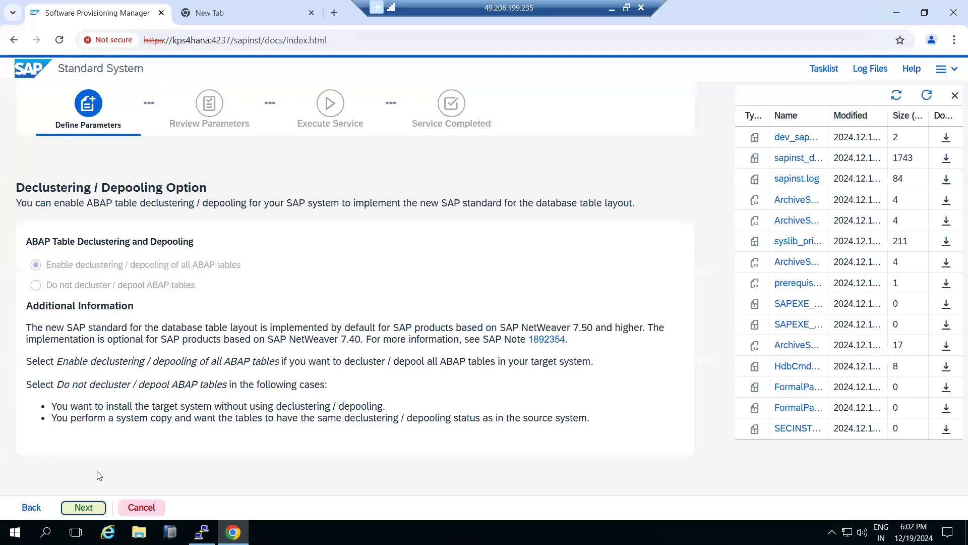
left_click(80, 508)
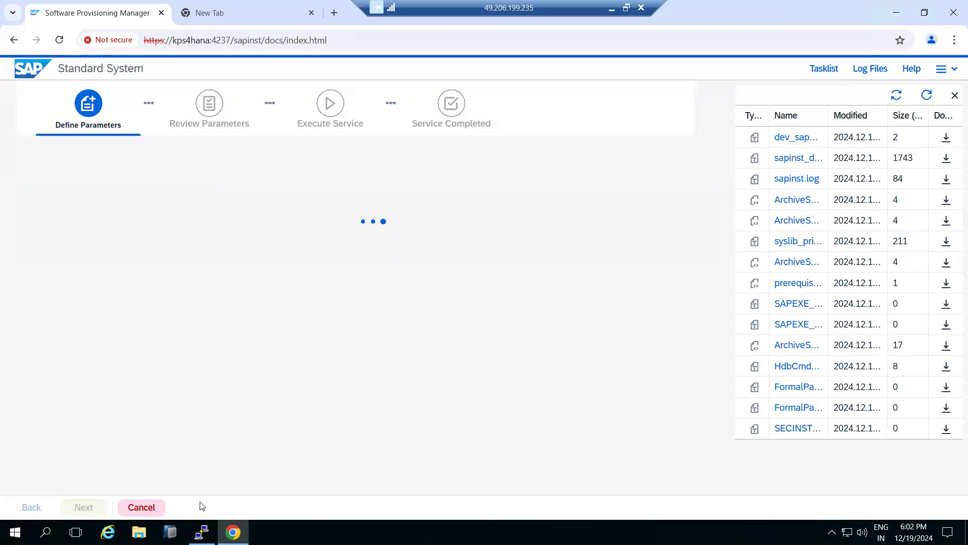
Change the remote desktop session from full screen to a window and continue in the installer to the database import settings
left_click(228, 527)
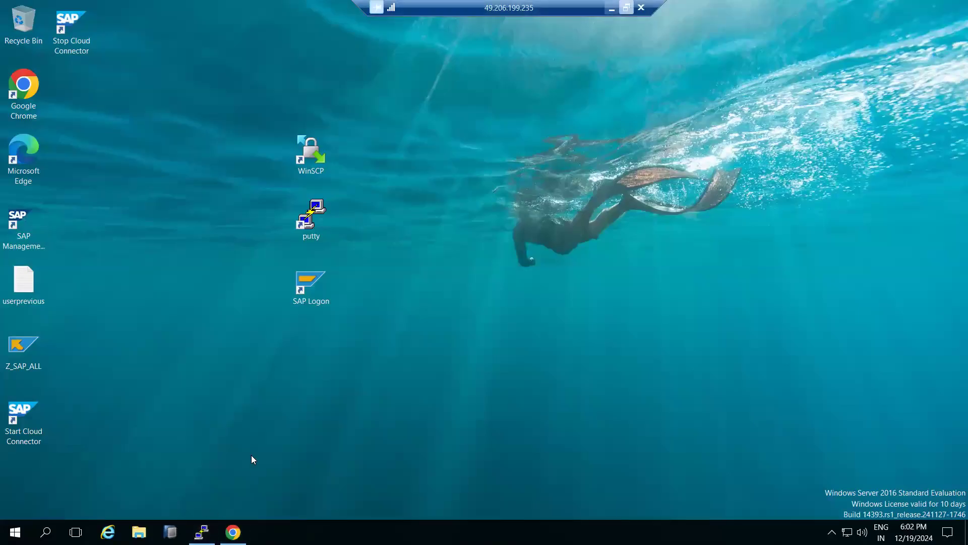
left_click(611, 8)
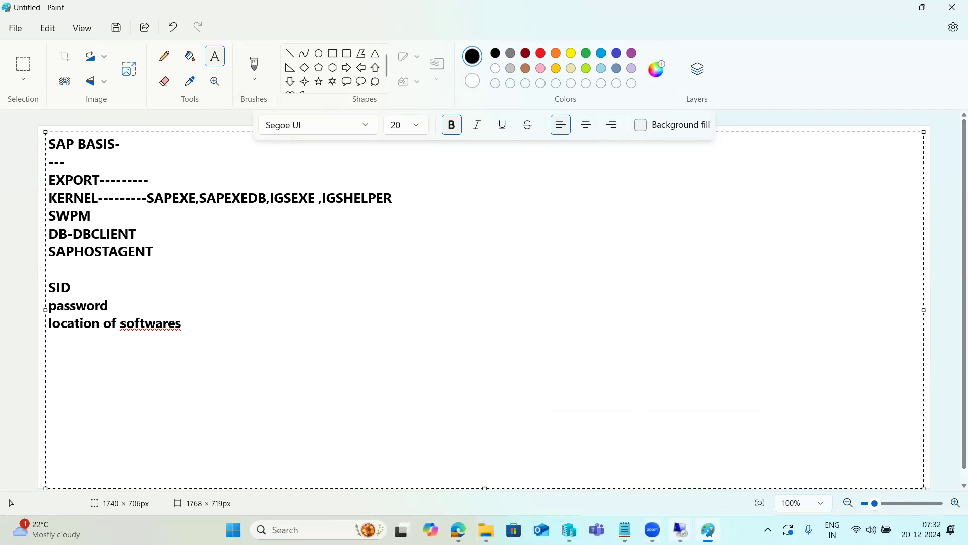
mouse_move(680, 529)
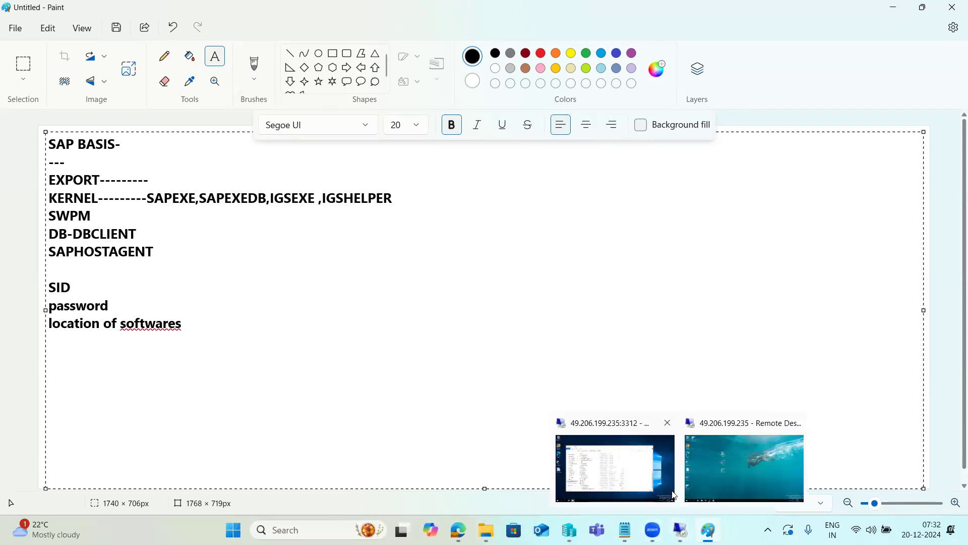
left_click(727, 466)
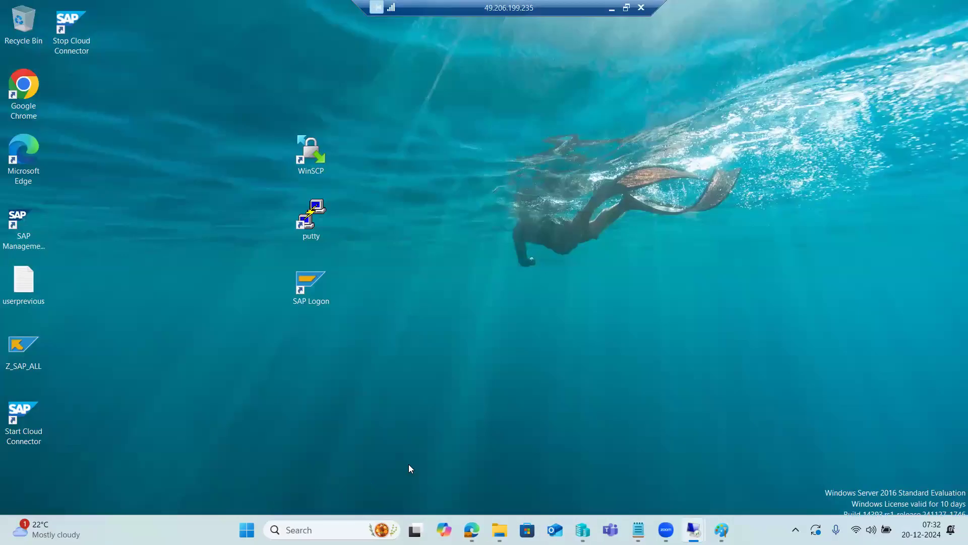
left_click(627, 7)
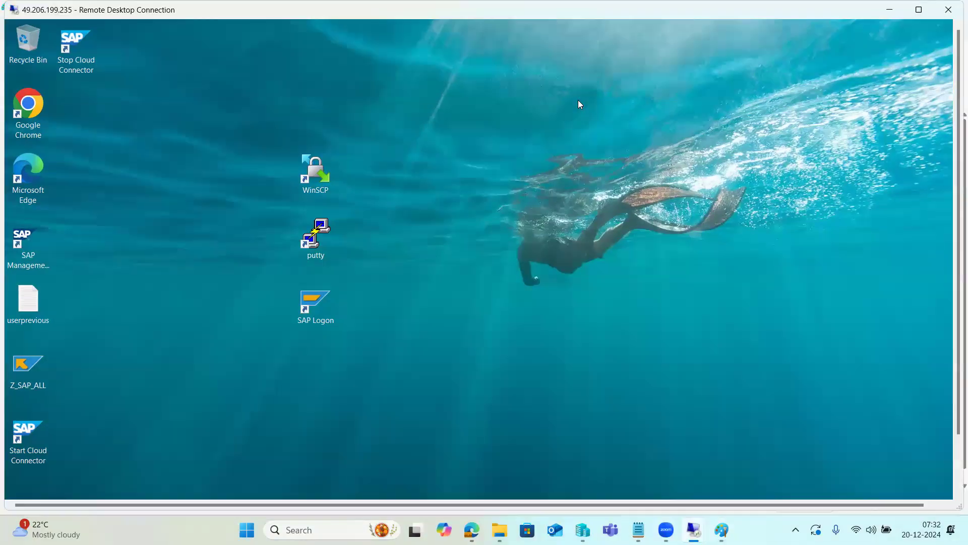
left_click_drag(955, 423, 955, 495)
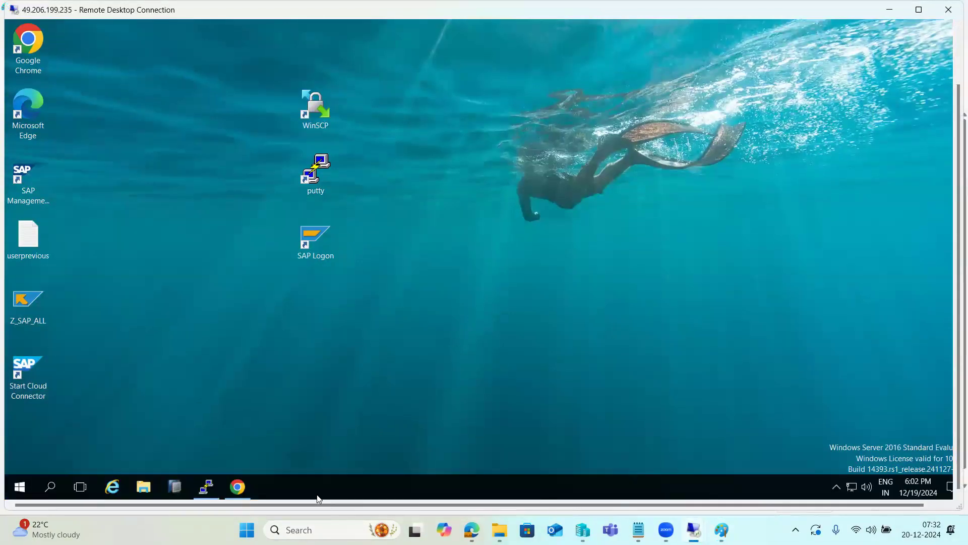
left_click(248, 486)
left_click(88, 461)
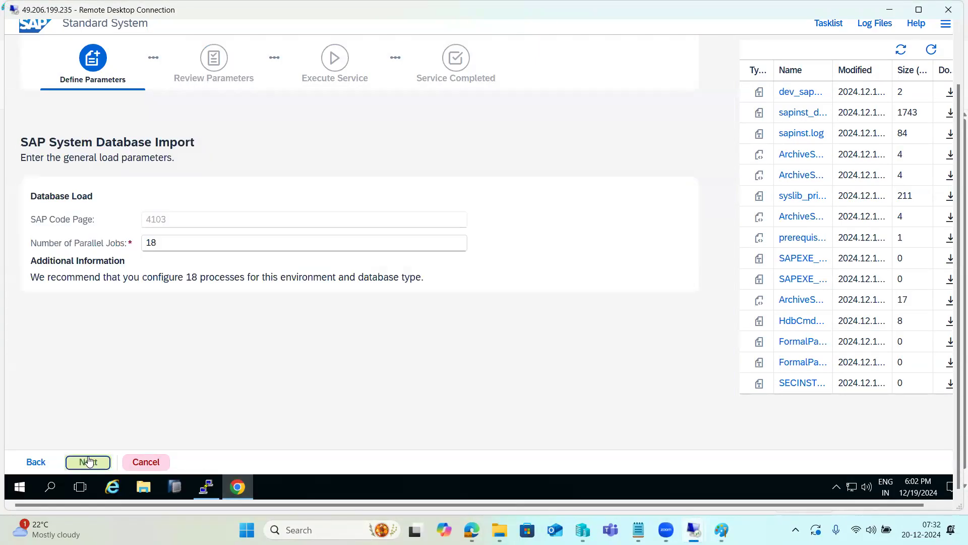
Set the number of parallel jobs for the database load to 9
left_click(174, 241)
double_click(149, 241)
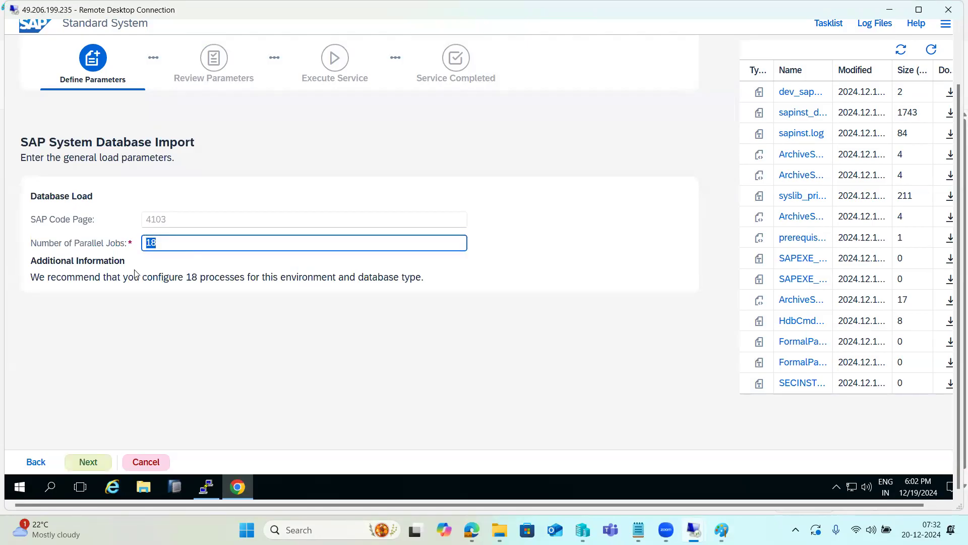
left_click(139, 336)
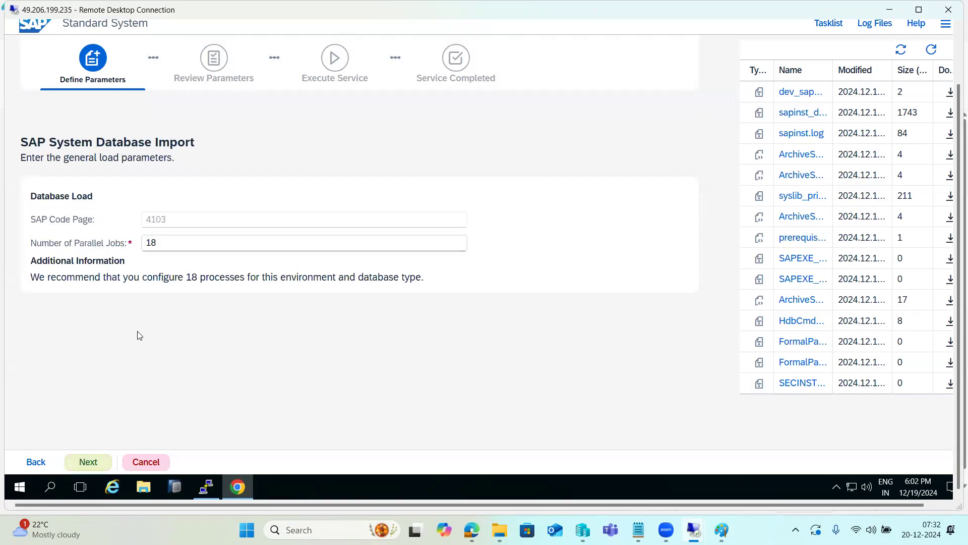
left_click(181, 241)
double_click(145, 242)
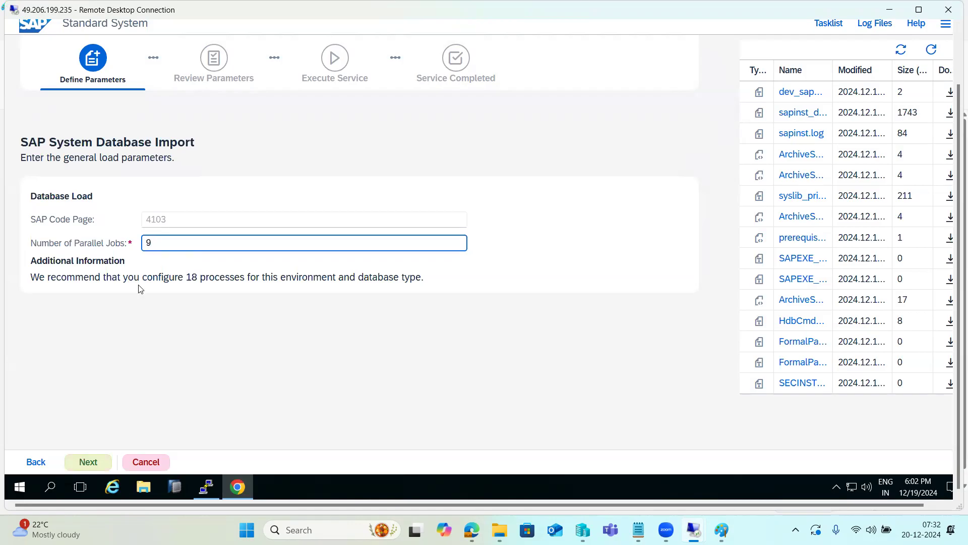
left_click_drag(92, 244, 110, 244)
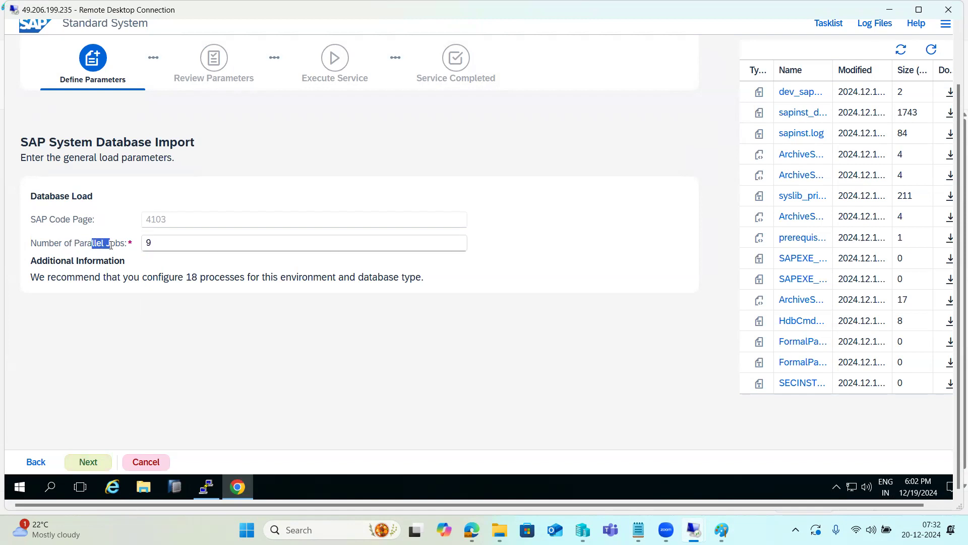
Examine the remote server's CPU and memory performance in Task Manager, and close it
right_click(329, 485)
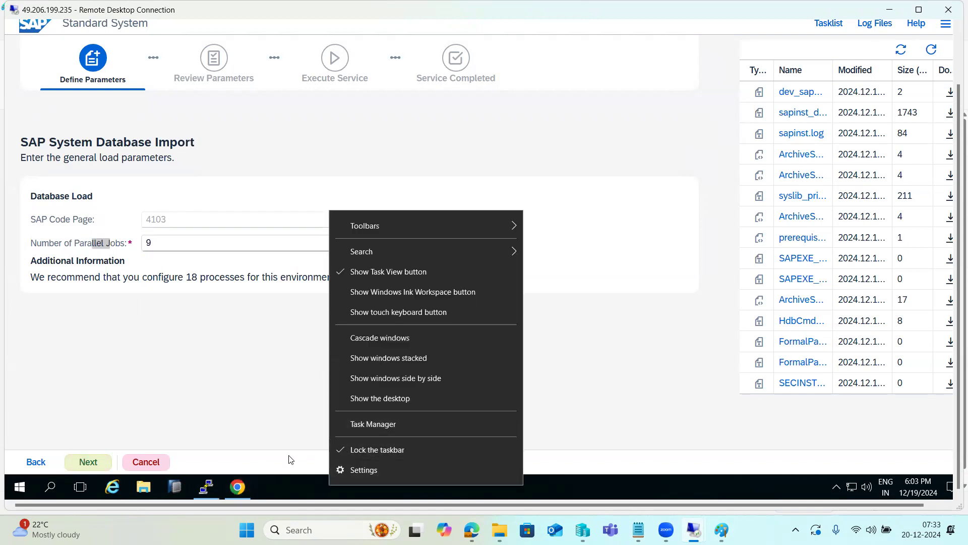
left_click(367, 425)
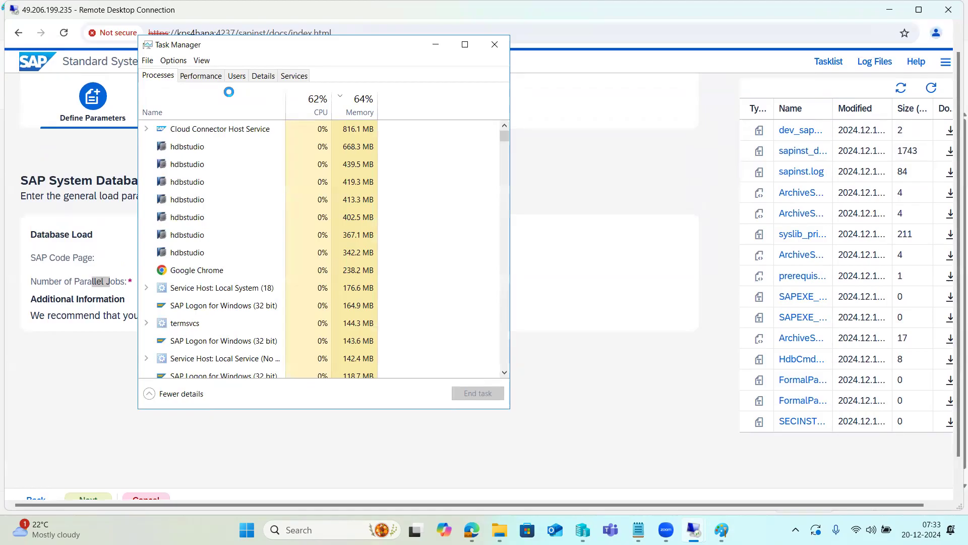
left_click(189, 78)
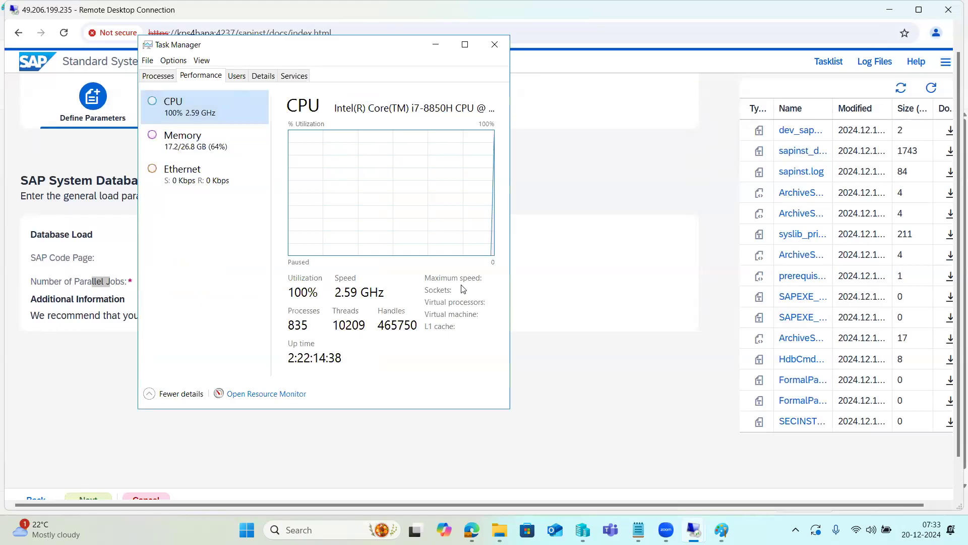
left_click(184, 148)
left_click(183, 114)
left_click(460, 291)
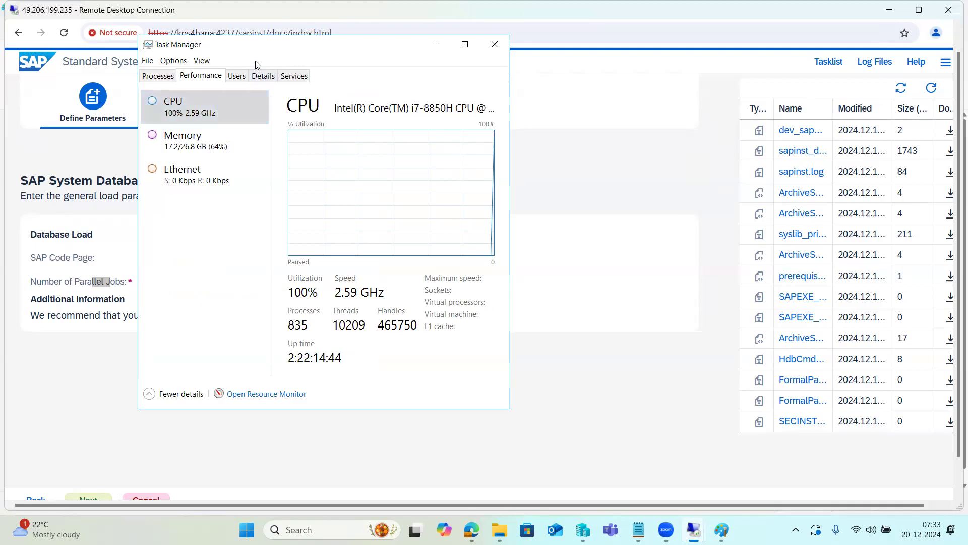
left_click_drag(295, 53, 288, 133)
left_click(487, 125)
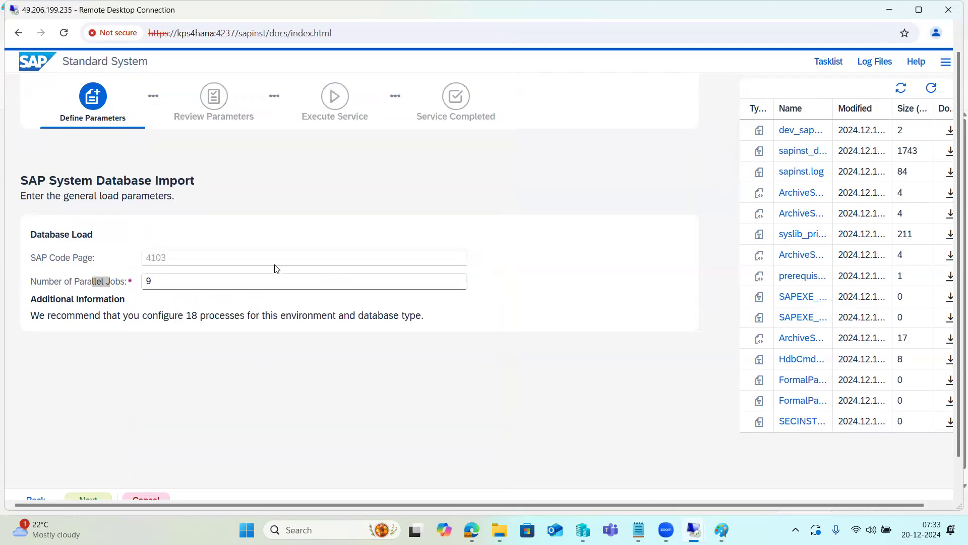
Confirm the SAP System Database Import settings with 9 parallel jobs and continue
left_click(172, 281)
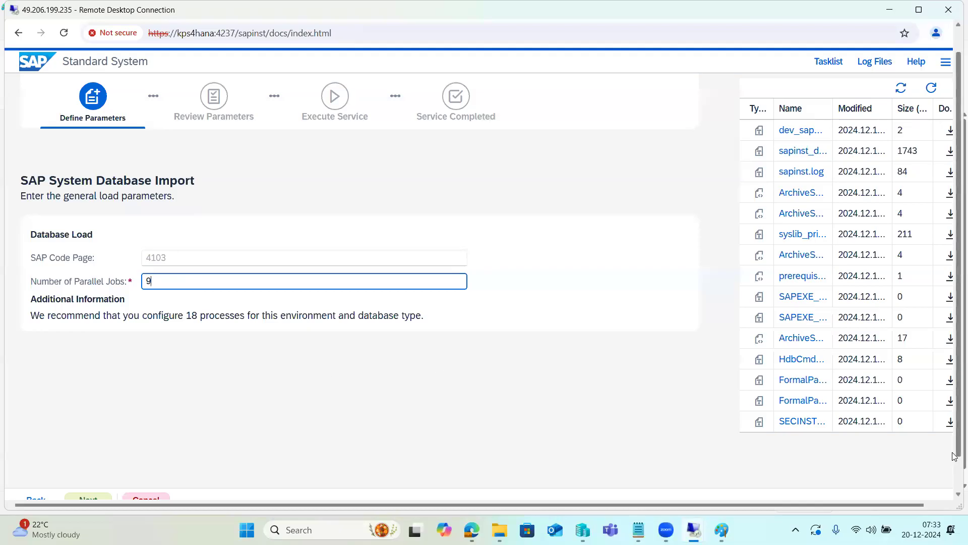
left_click_drag(954, 453, 955, 470)
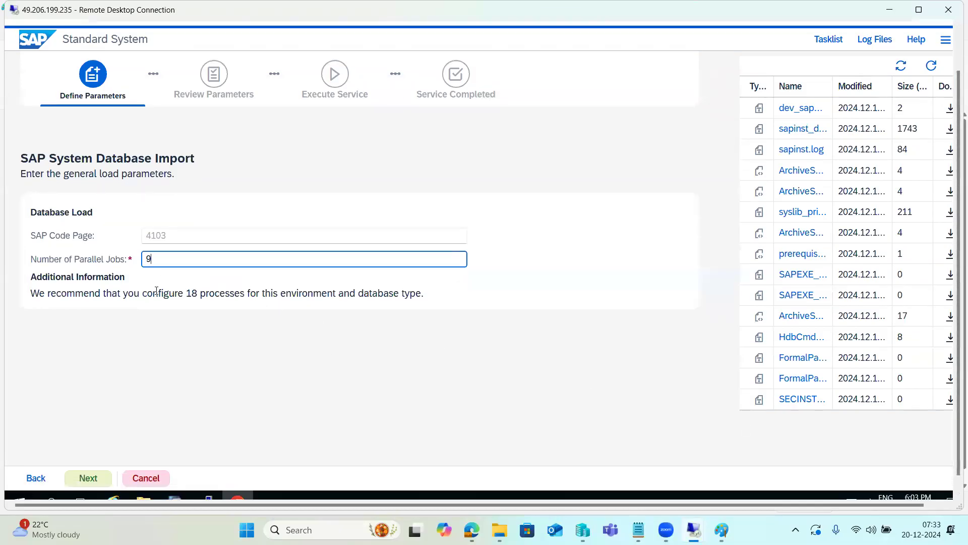
left_click(87, 479)
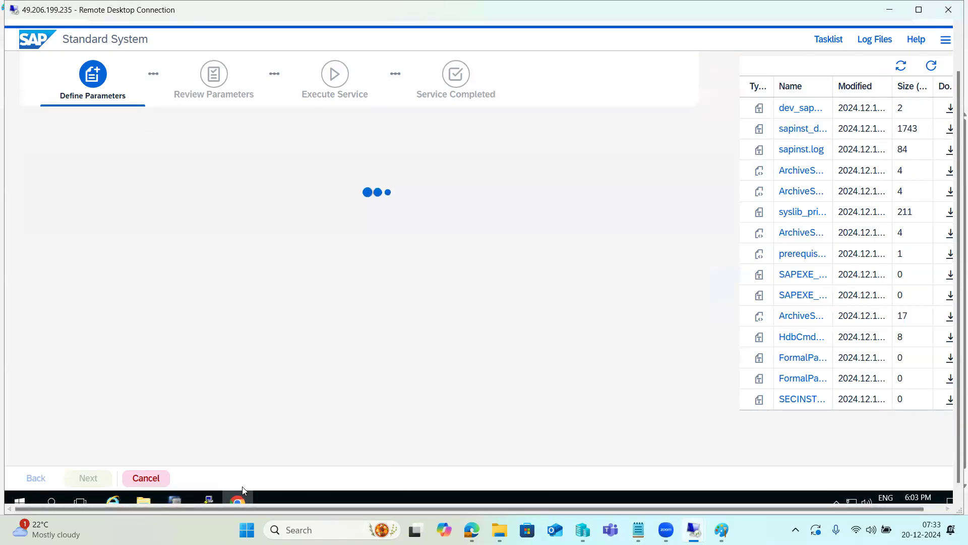
left_click(238, 499)
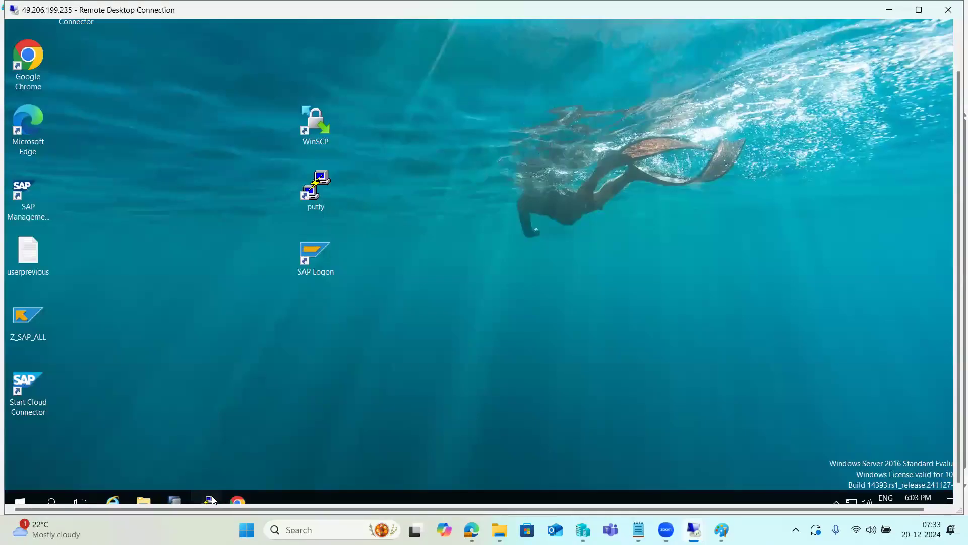
left_click(209, 499)
left_click(212, 500)
left_click(238, 499)
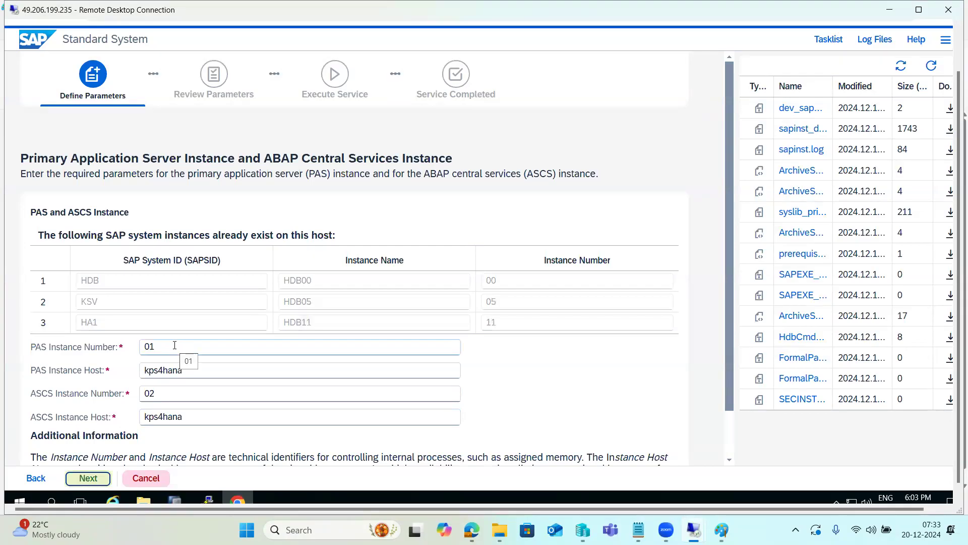
Set the PAS instance number to 10 and the ASCS instance number to 11
left_click(175, 345)
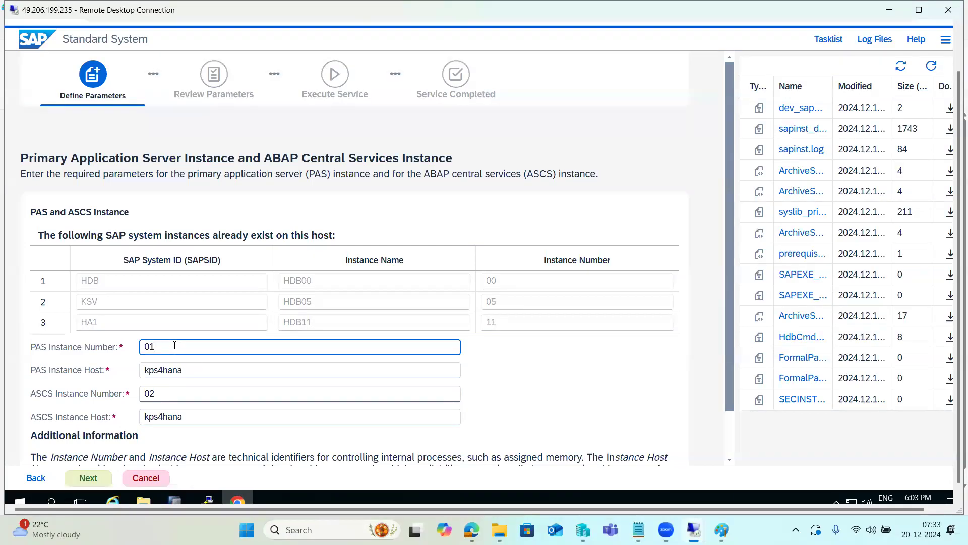
left_click_drag(153, 346, 135, 345)
type("10")
key("BackSpace")
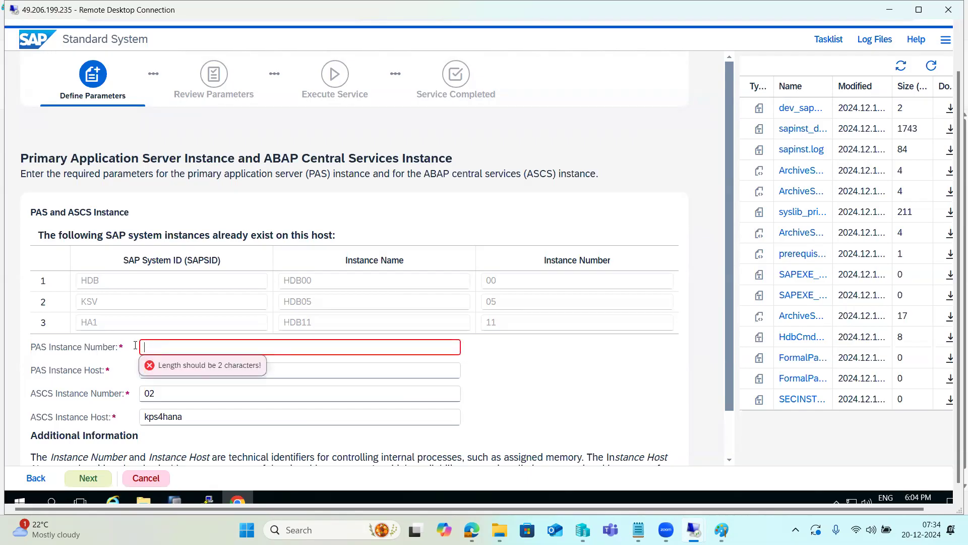
type("10")
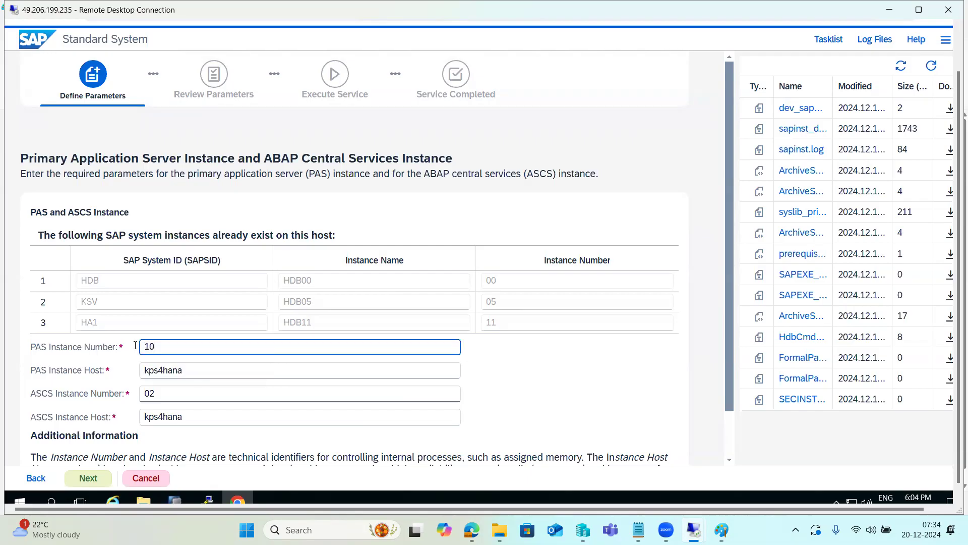
left_click(165, 388)
key("BackSpace")
key("BackSpace")
type("11")
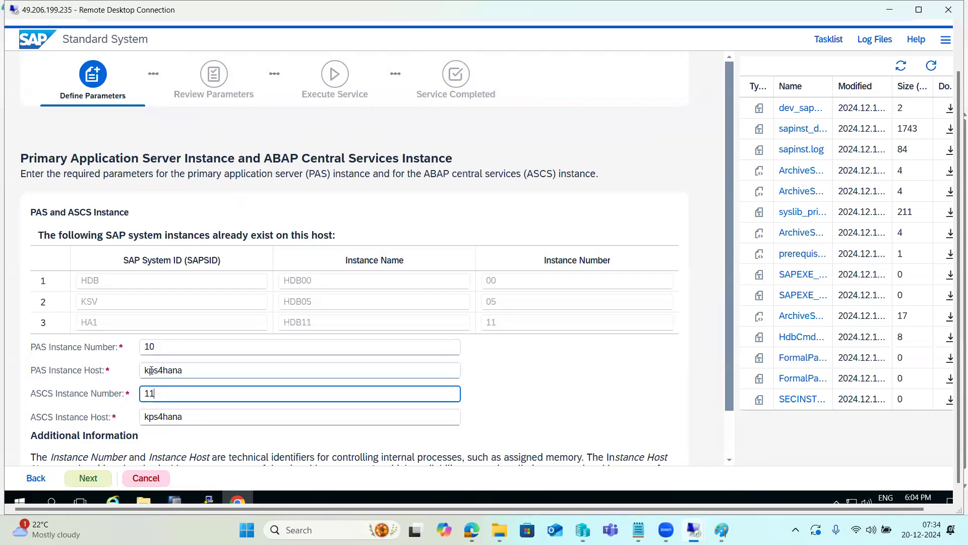
Examine the PAS and ASCS instance number fields and compare their entered values
left_click_drag(30, 347, 64, 349)
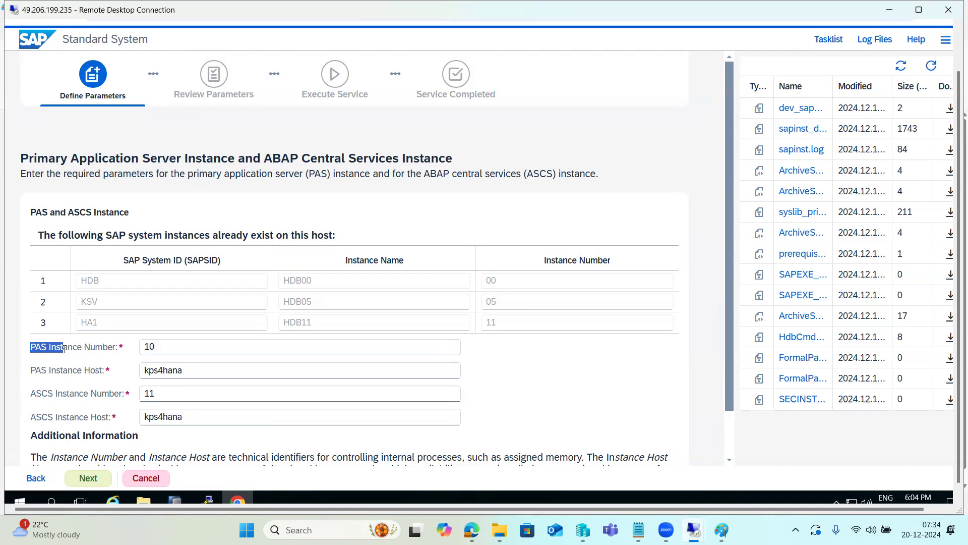
left_click_drag(32, 396, 61, 397)
left_click_drag(31, 347, 47, 347)
left_click(160, 389)
left_click(166, 345)
double_click(146, 346)
left_click(151, 393)
double_click(142, 393)
double_click(155, 348)
left_click(162, 393)
double_click(147, 393)
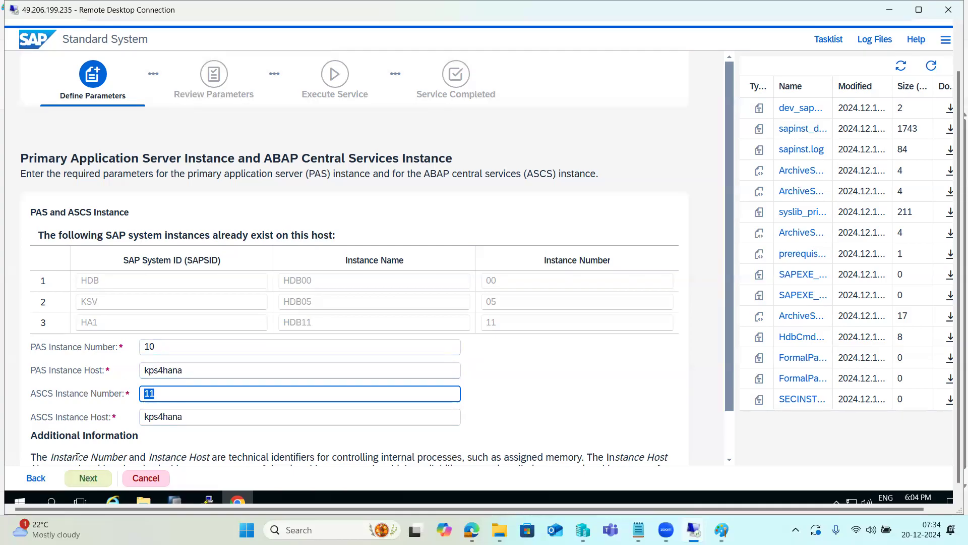
Try to continue with PAS instance number 10 and ASCS instance number 11 on host kps4hana
left_click_drag(48, 348, 64, 352)
left_click_drag(57, 394, 66, 394)
left_click(91, 478)
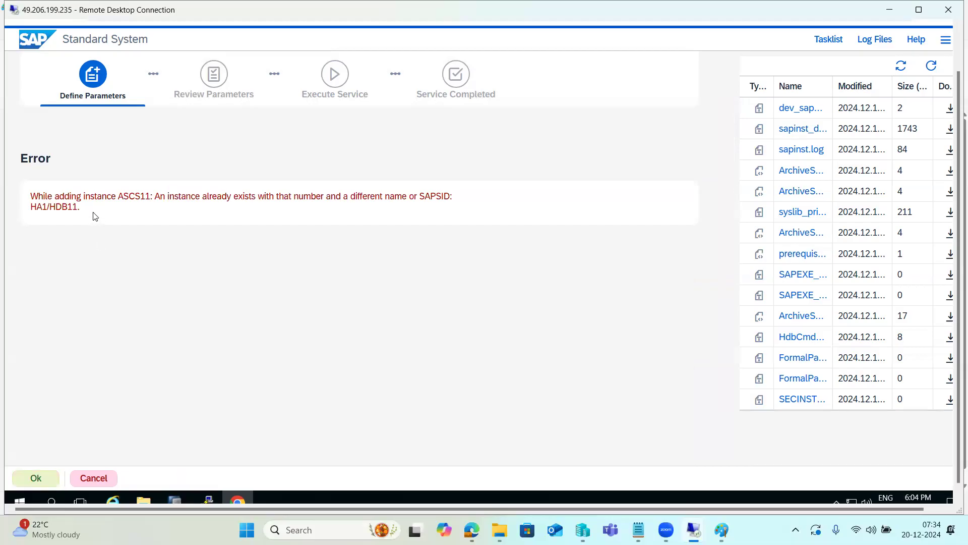
Acknowledge the instance conflict, set the ASCS instance number to 12, and continue
left_click(32, 479)
left_click_drag(160, 394, 127, 398)
type("12")
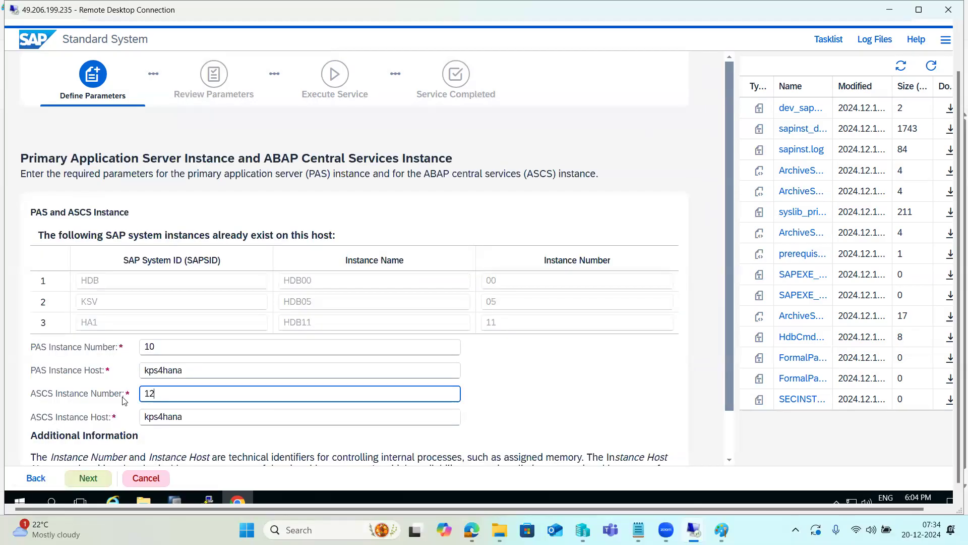
left_click(85, 478)
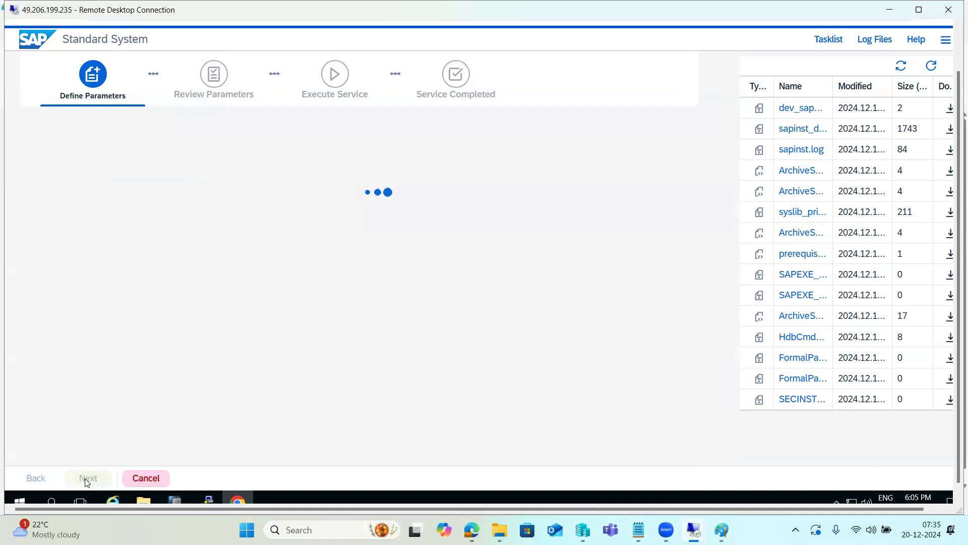
Check the sapinst output in the terminal, then return to the installer and refresh its log file list
left_click(206, 498)
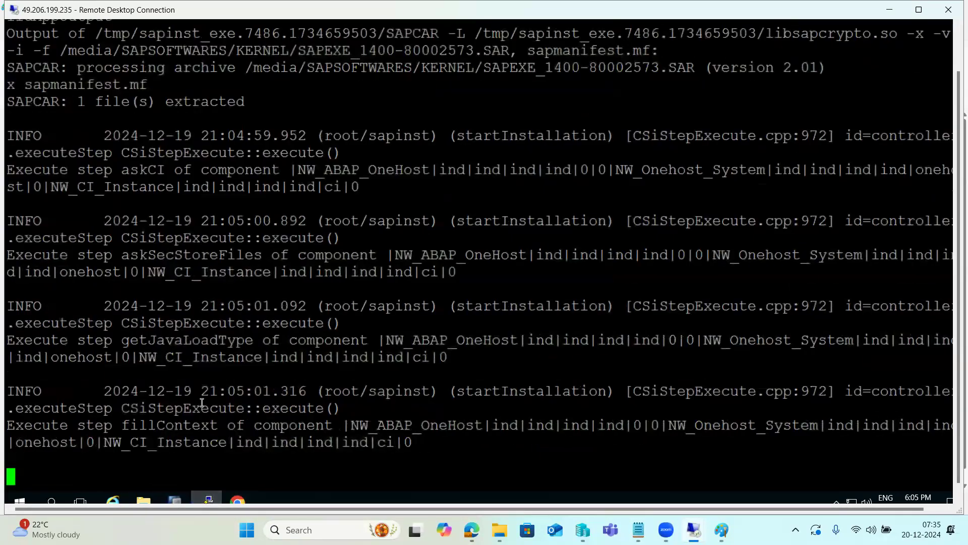
left_click(206, 498)
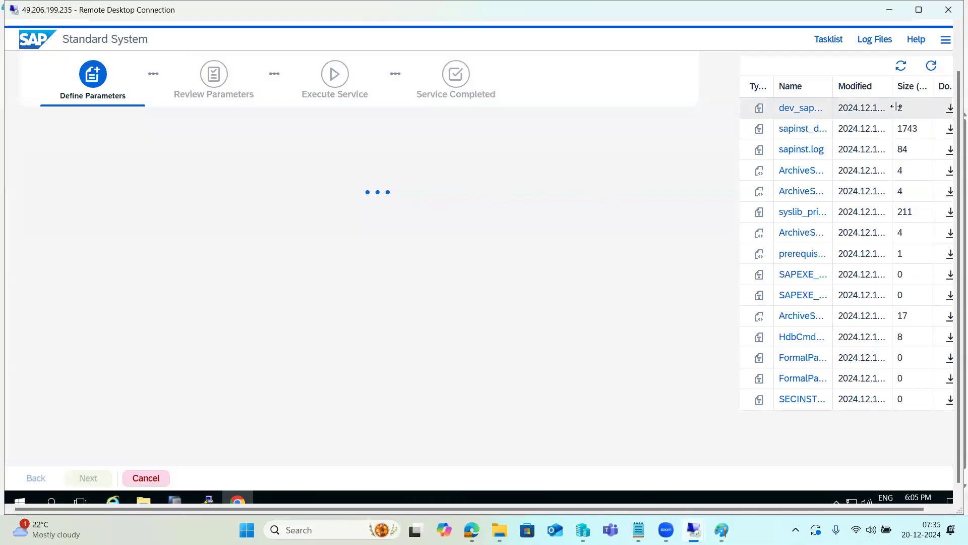
left_click(932, 67)
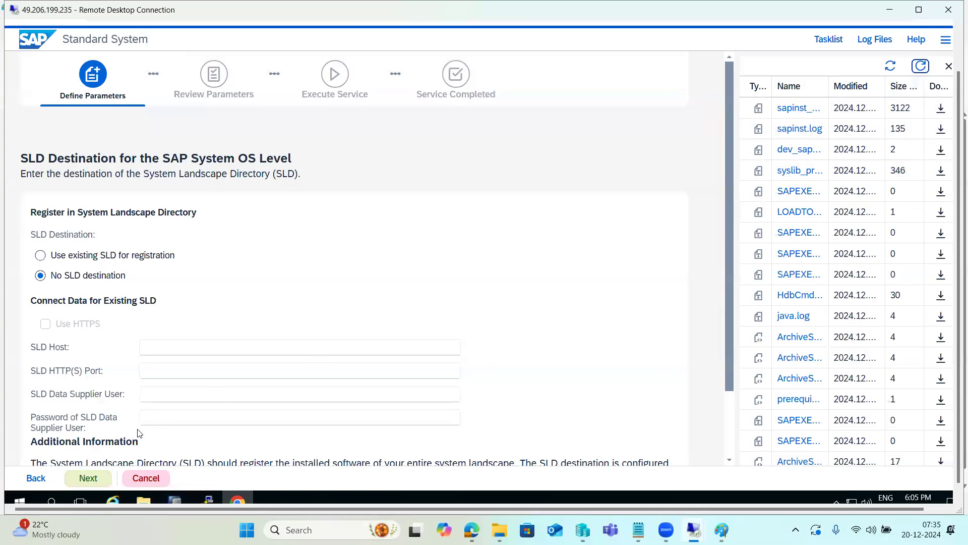
Continue with No SLD destination, accept an individual secure storage key with its backup warning, and refresh the log file list
left_click(92, 481)
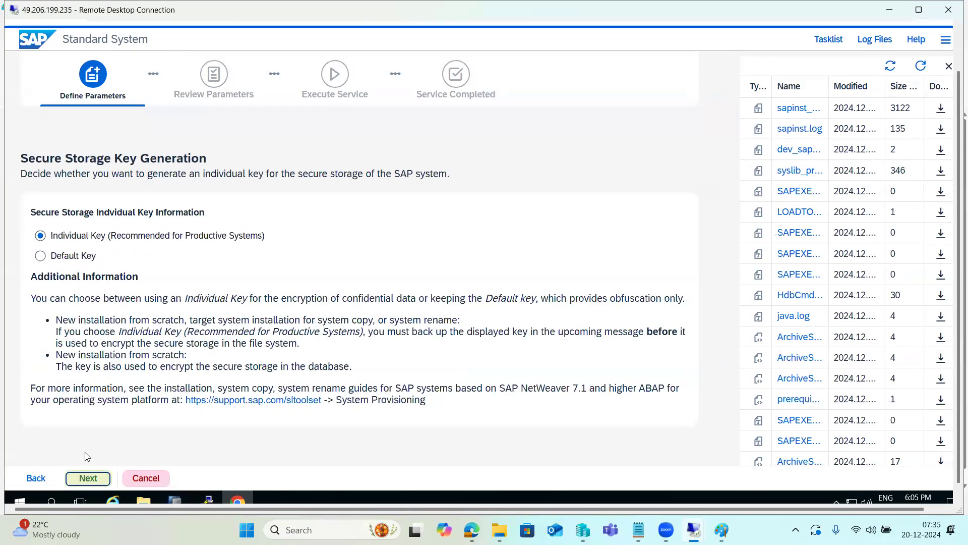
left_click(94, 476)
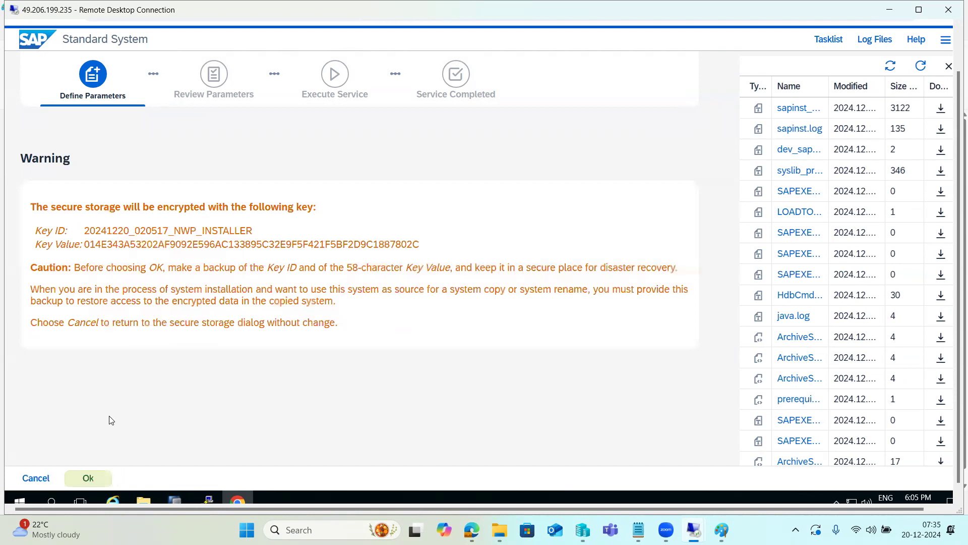
left_click(93, 481)
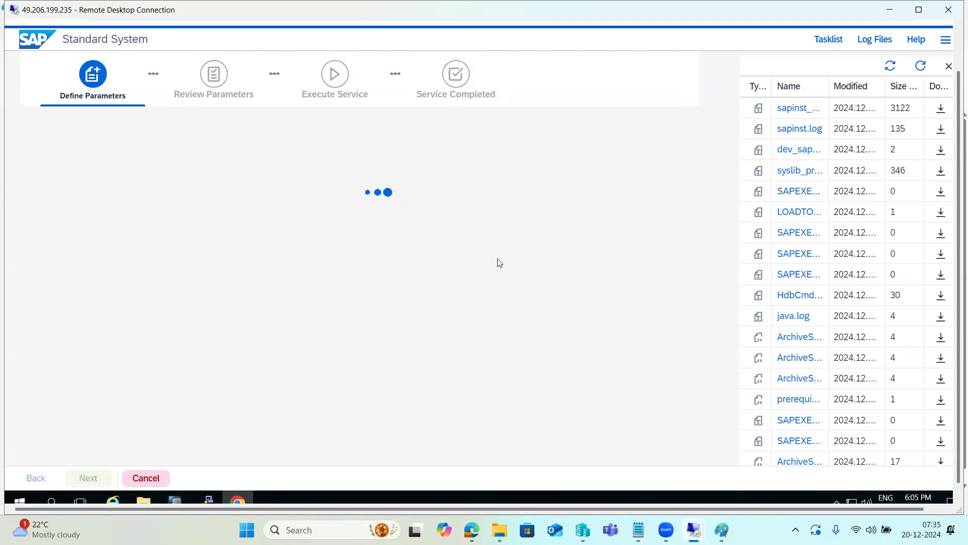
left_click(920, 66)
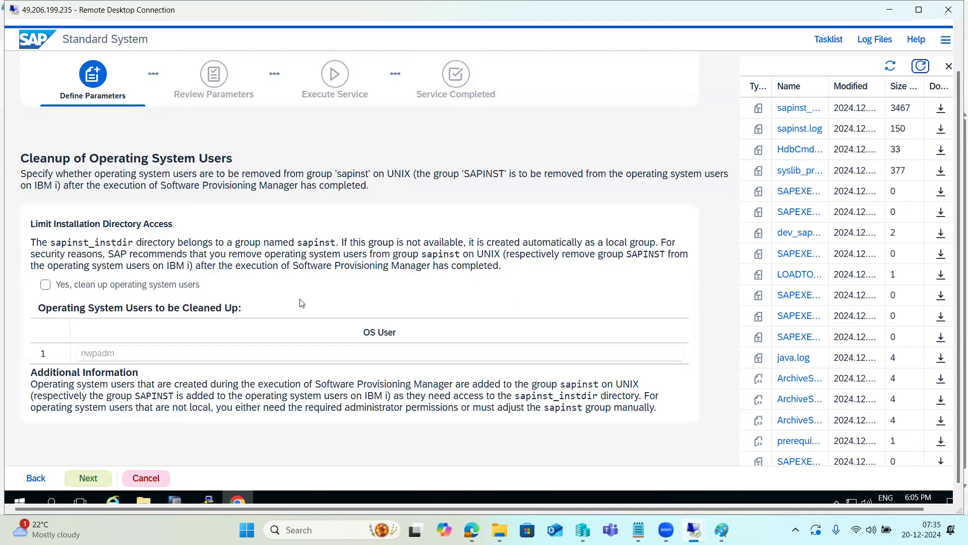
Leave the cleanup of operating system user nwpadm disabled and continue to the parameter review
left_click(82, 358)
left_click_drag(82, 358, 113, 358)
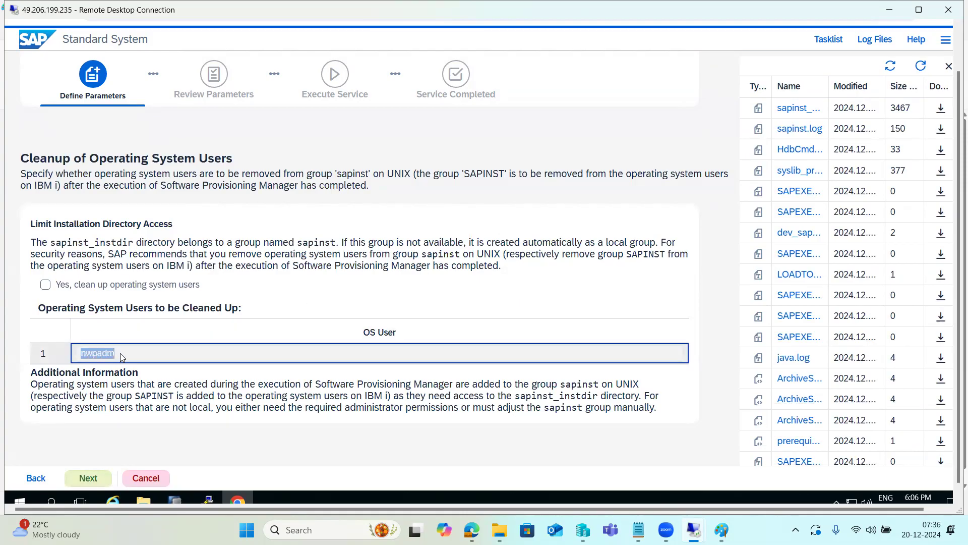
left_click(88, 477)
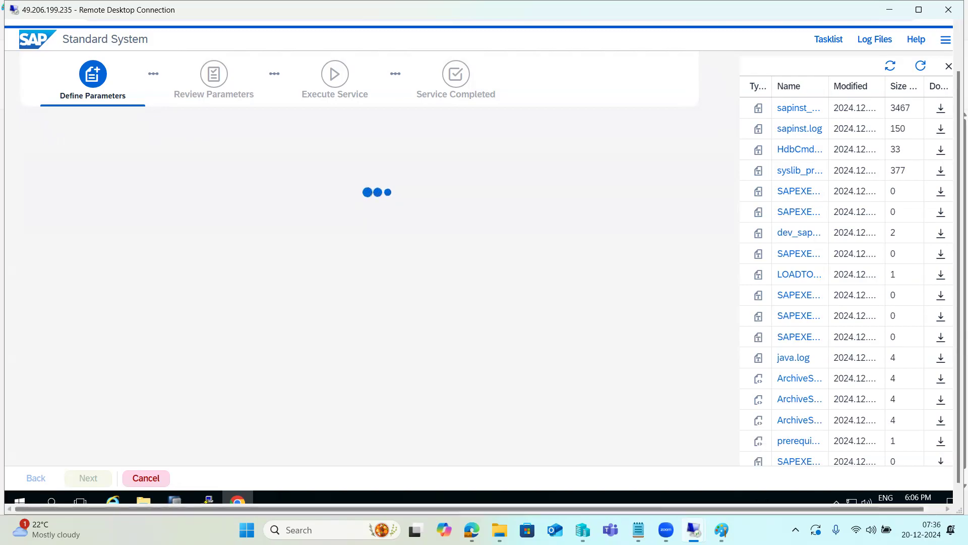
Review the parameter summary through the media and detected packages, and start the installation with the values shown
mouse_move(722, 529)
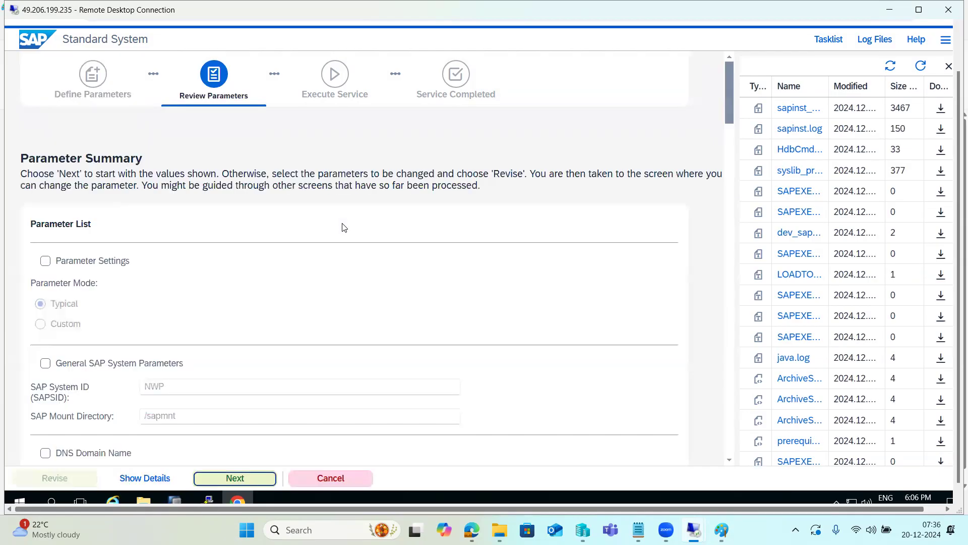
scroll(178, 236, "down", 20)
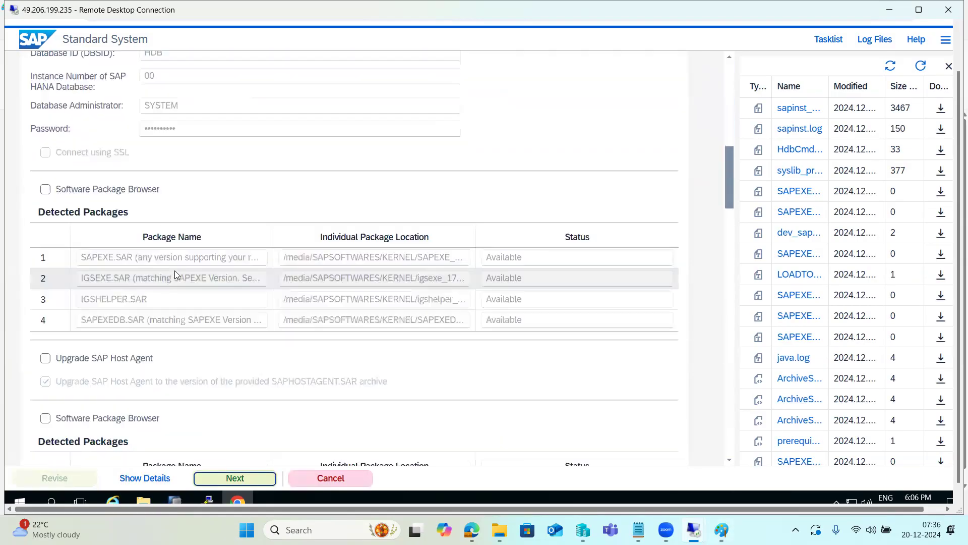
scroll(177, 275, "down", 5)
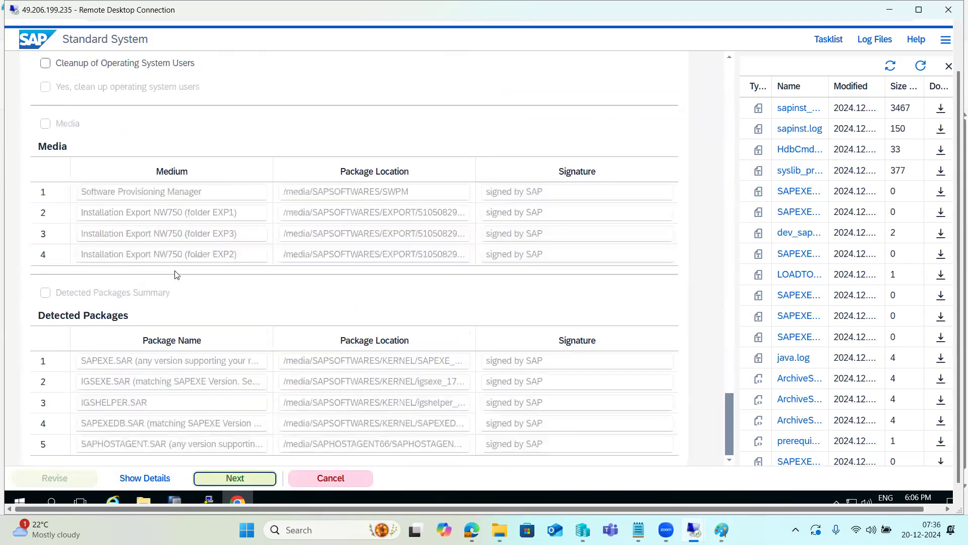
left_click(242, 479)
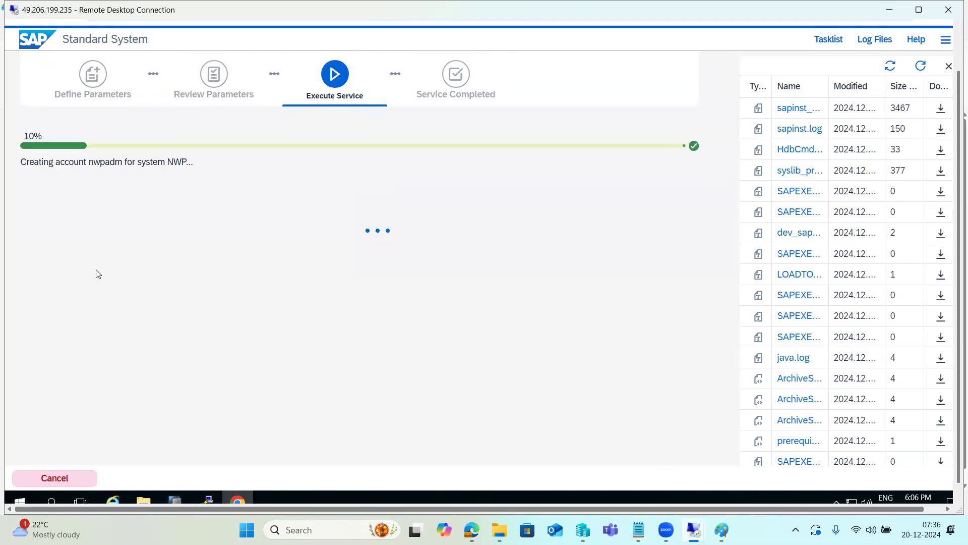
Cancel the running installation, close both browser tabs, and enlarge the remote desktop session to full screen
left_click(58, 478)
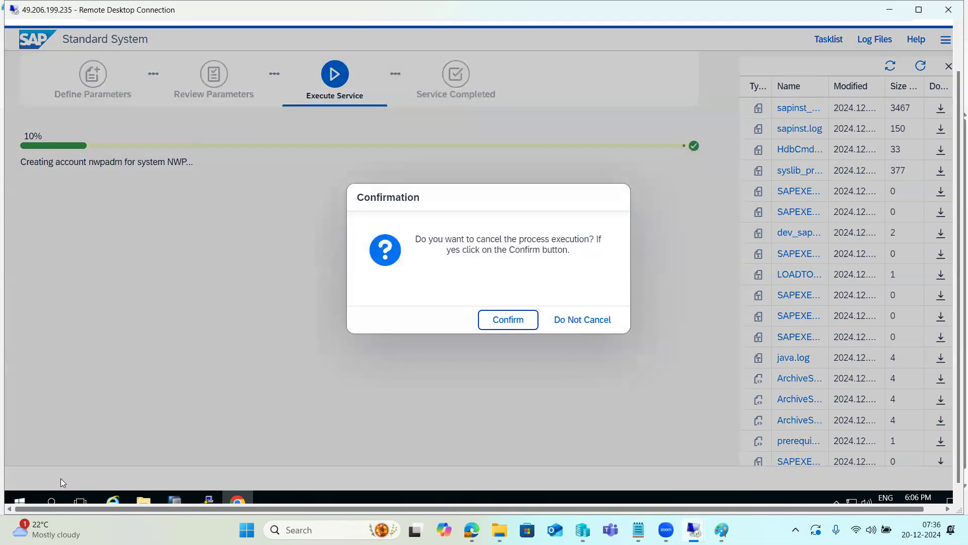
left_click(496, 325)
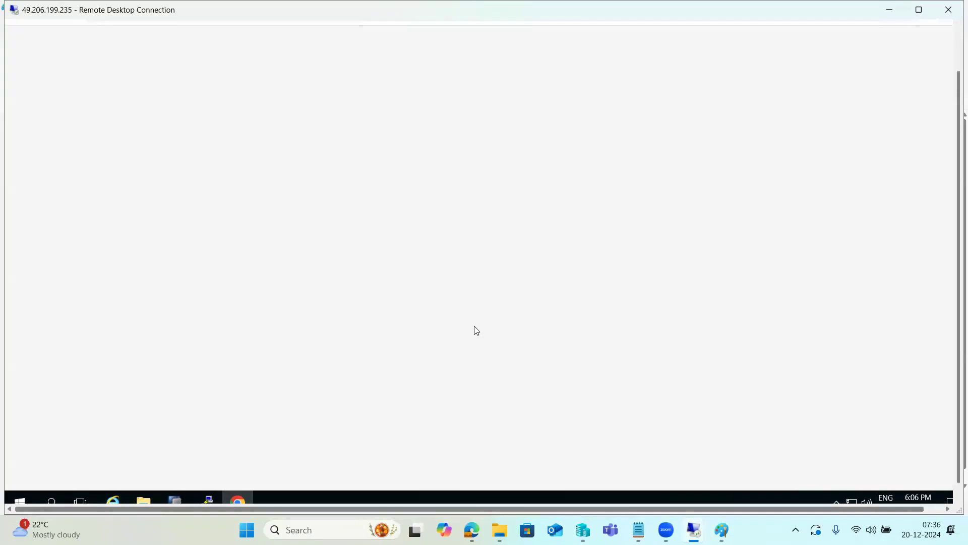
left_click_drag(952, 327, 953, 267)
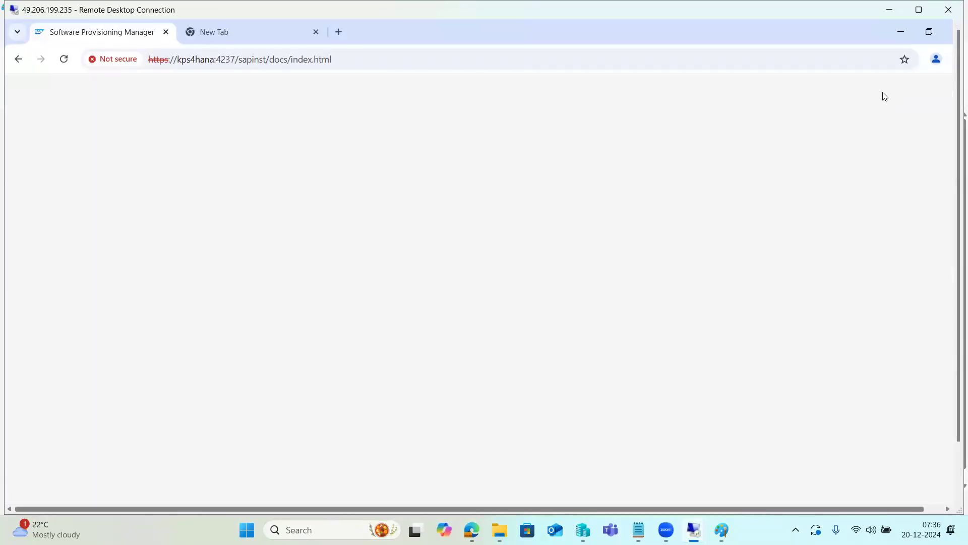
left_click(166, 32)
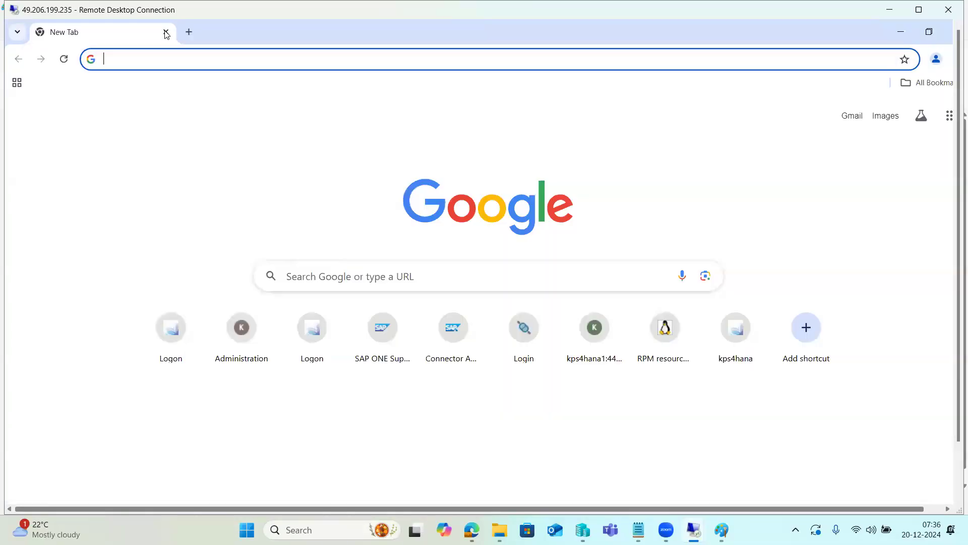
left_click(166, 32)
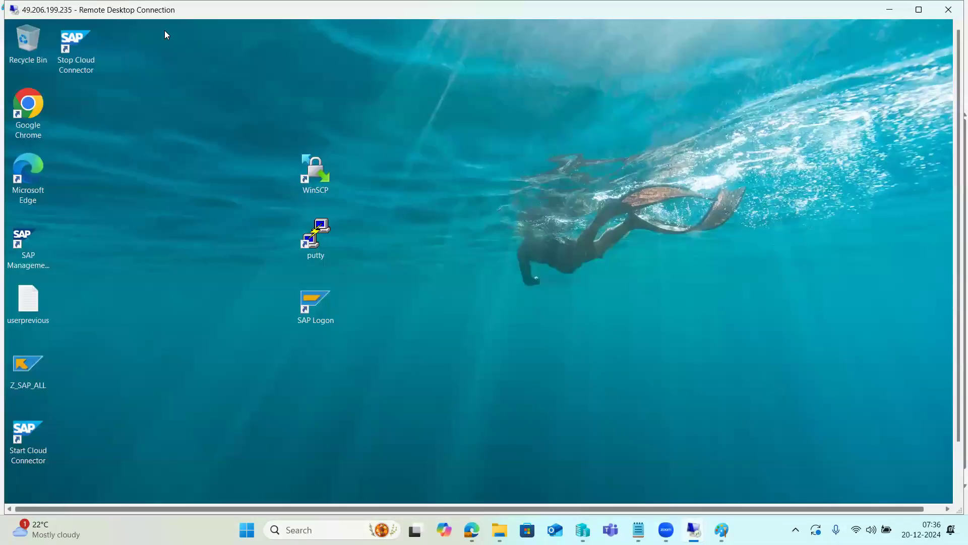
left_click(919, 9)
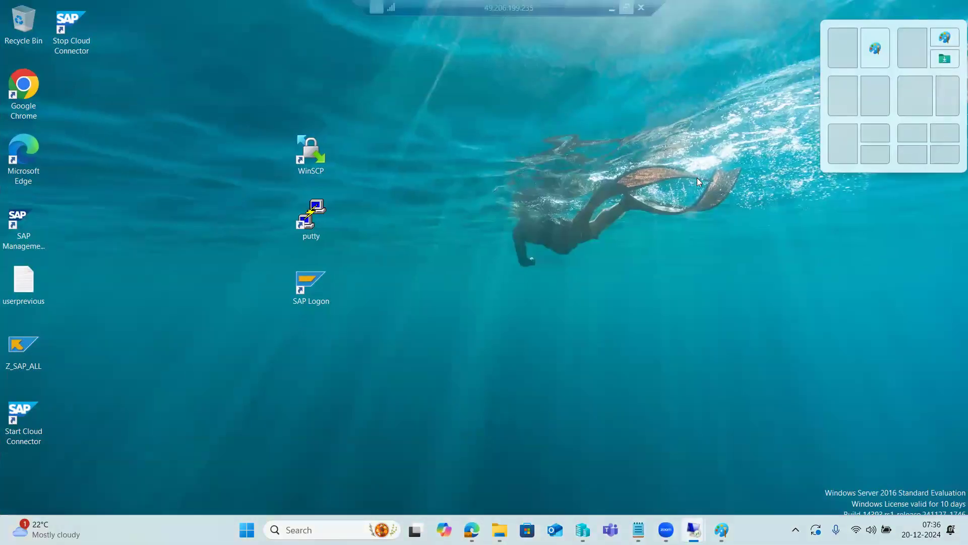
Switch to the Paint notes, highlight the password and location of softwares lines, and place the text cursor below them
key("alt+Tab")
left_click(130, 355)
left_click_drag(129, 355, 36, 291)
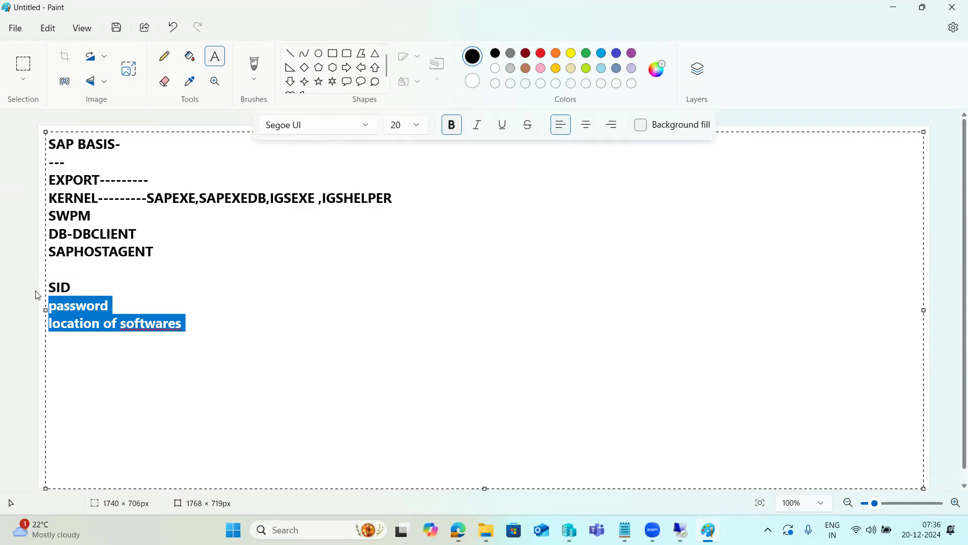
left_click(199, 318)
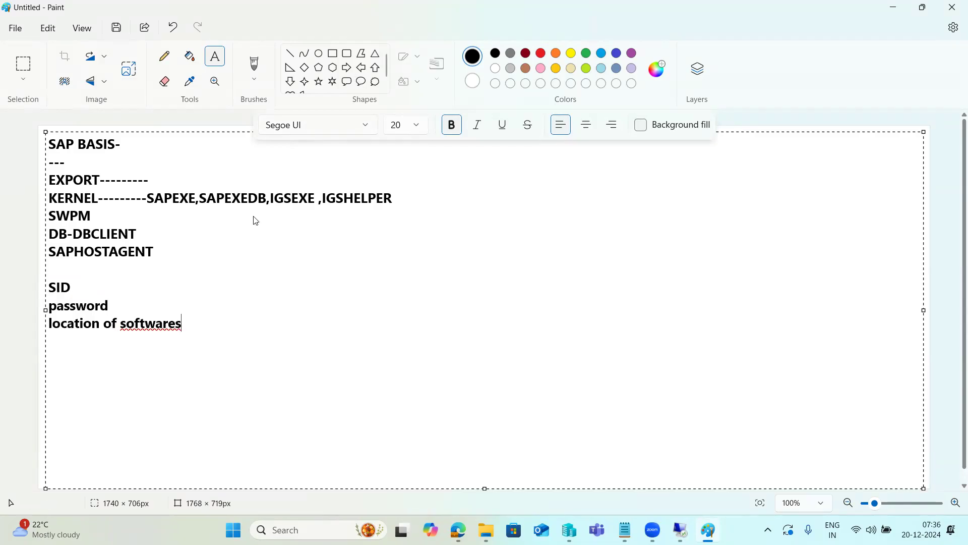
left_click(215, 345)
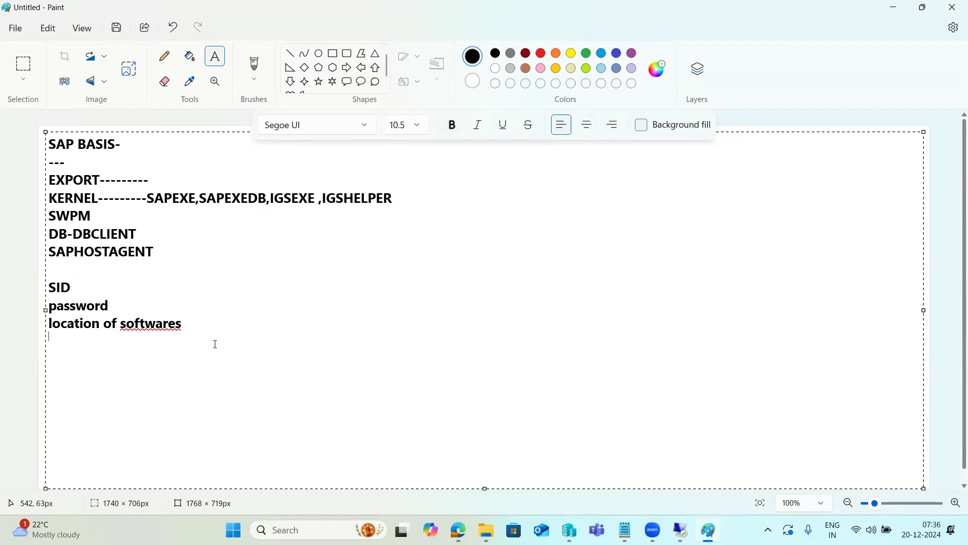
Close the SWPM folder window in the remote desktop session on port 3312 and return to the Paint notes
mouse_move(679, 530)
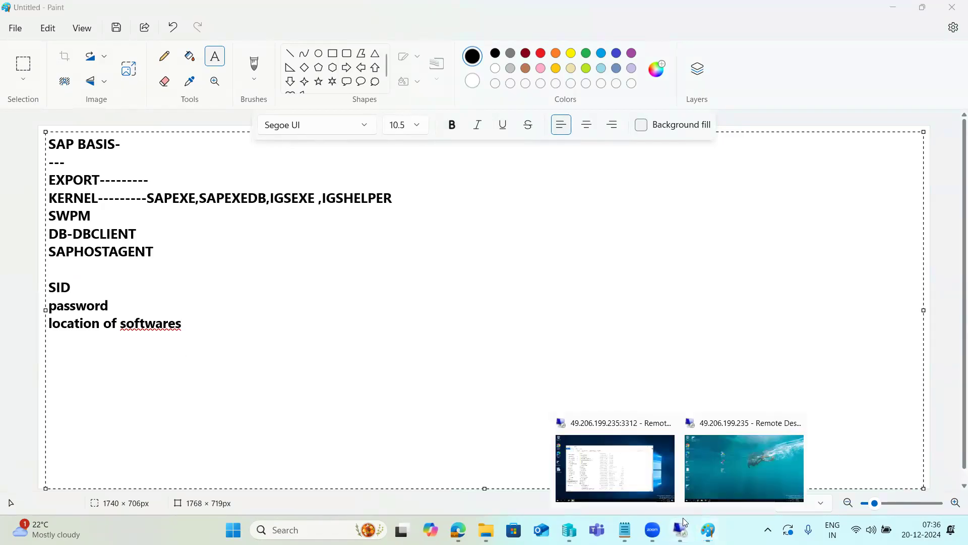
left_click(724, 471)
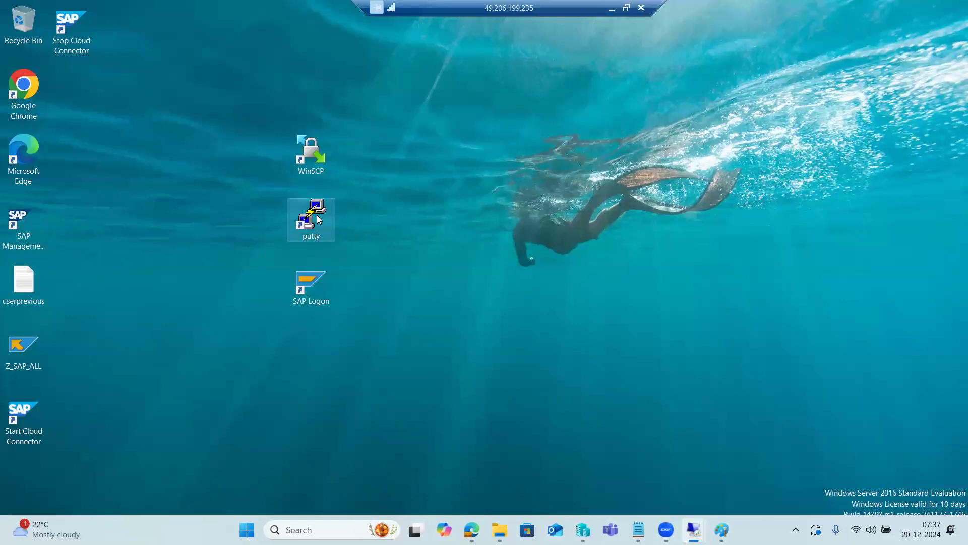
left_click(612, 8)
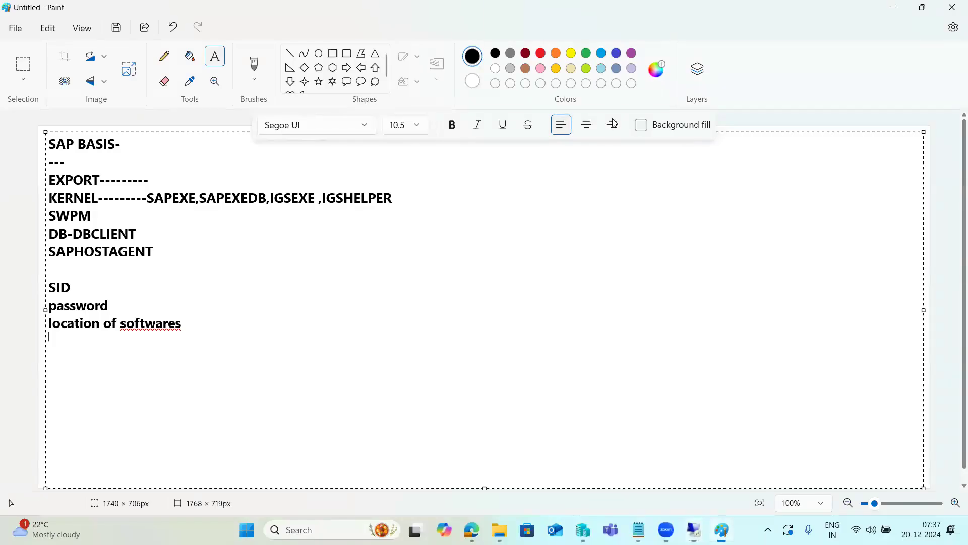
mouse_move(680, 529)
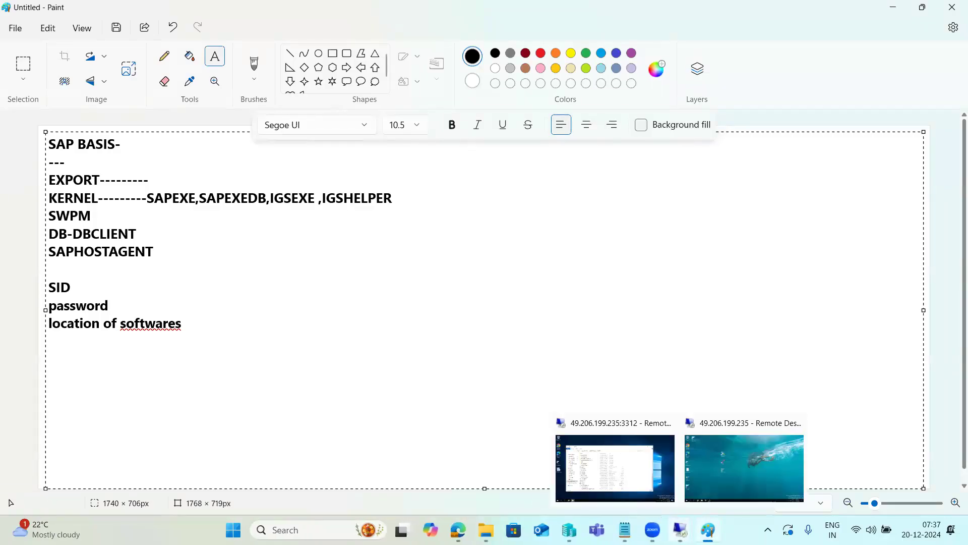
left_click(616, 460)
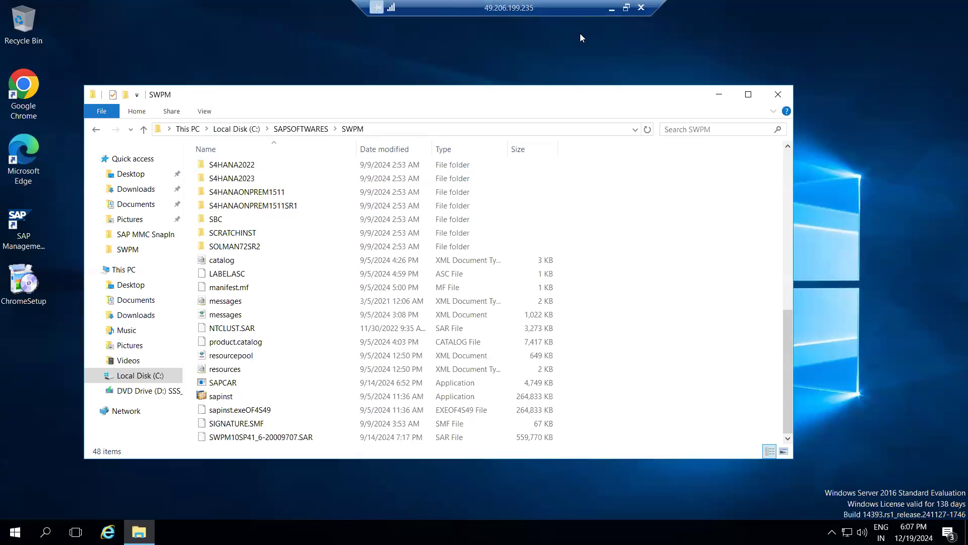
left_click(780, 95)
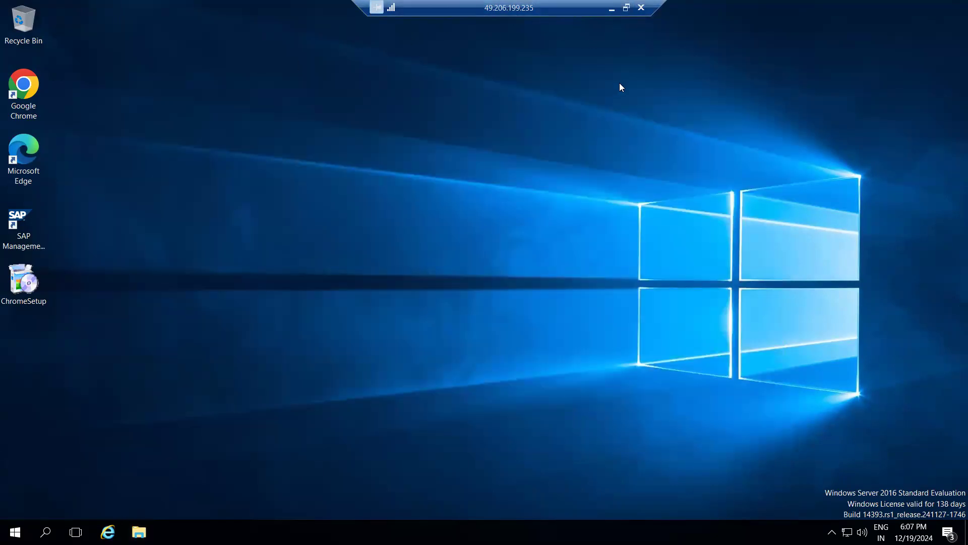
left_click(612, 8)
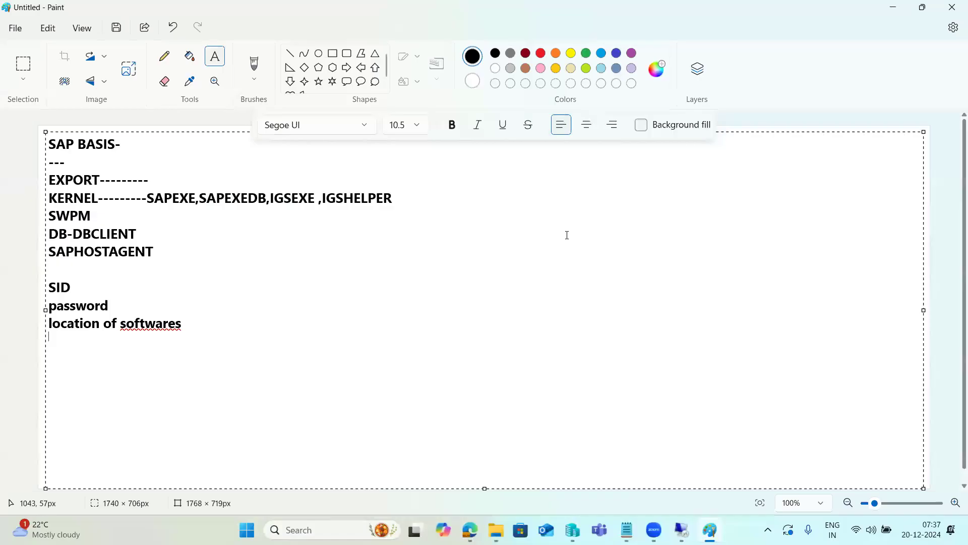
Switch to the remote desktop with the SAP Logon shortcut, move the putty shortcut away from the WinSCP column, and launch PuTTY
mouse_move(681, 529)
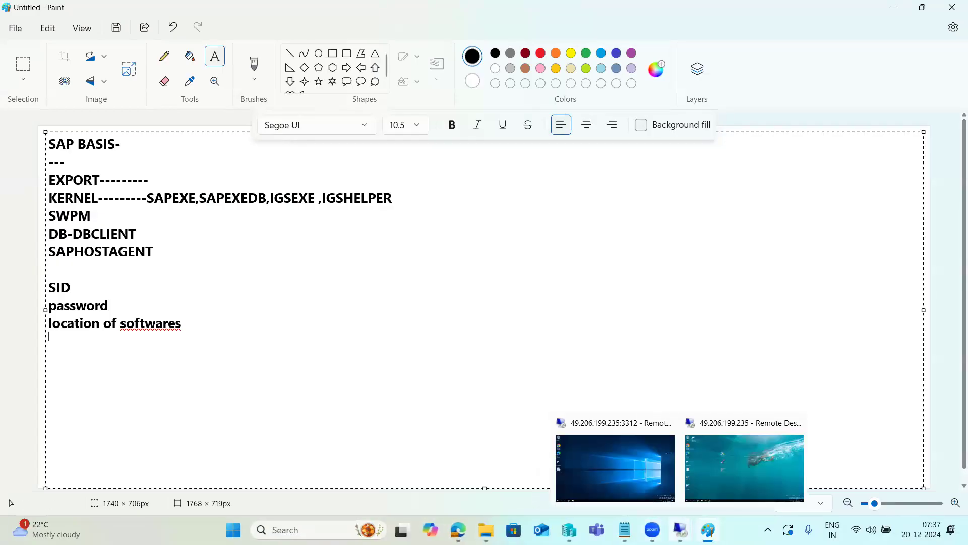
left_click(728, 467)
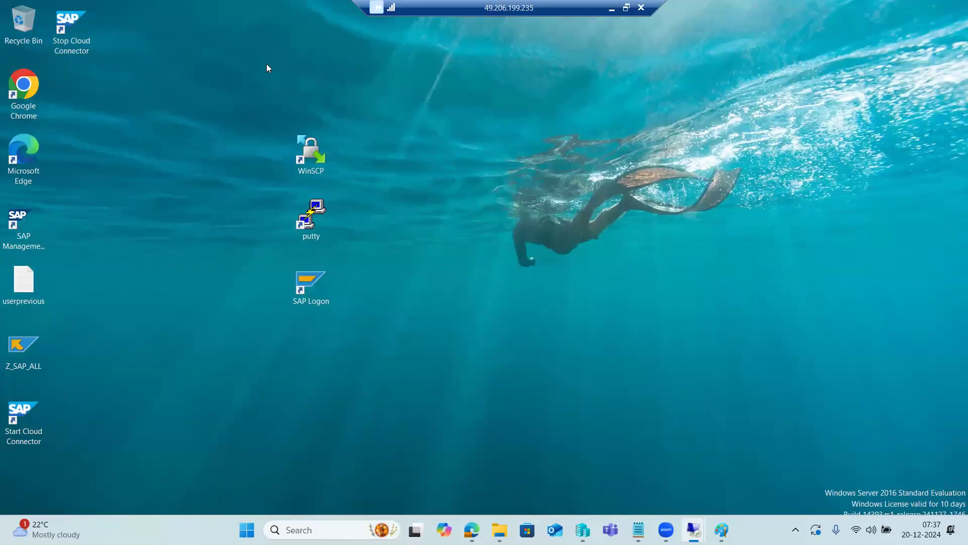
left_click_drag(316, 222, 193, 225)
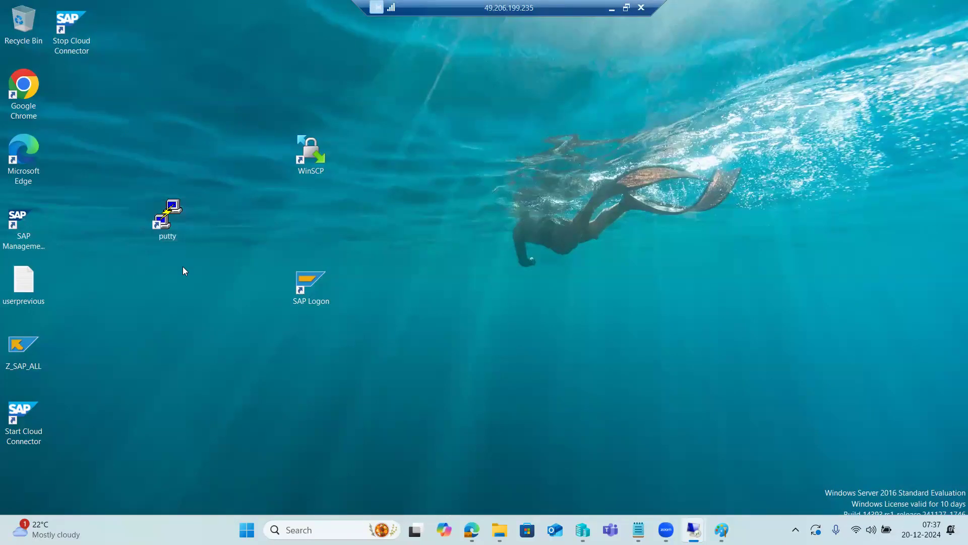
double_click(167, 223)
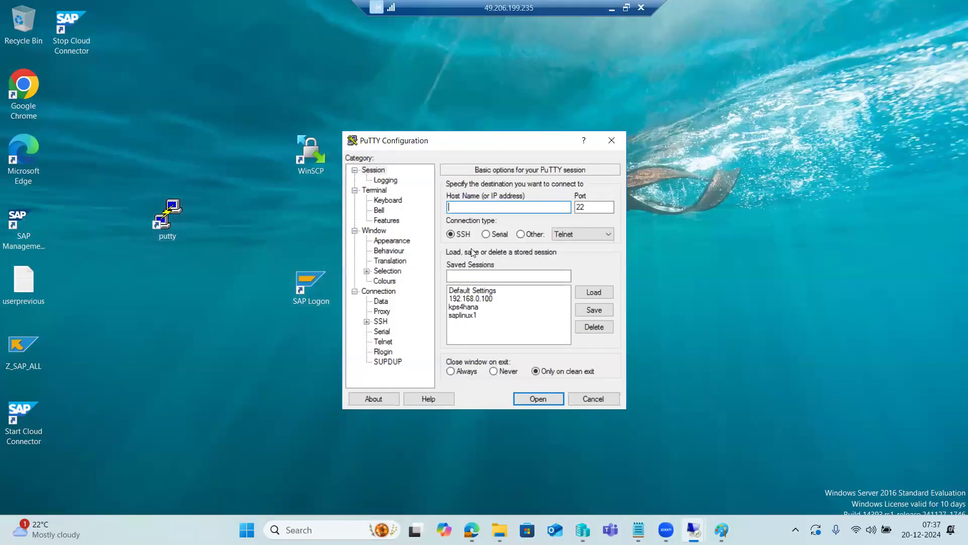
Open an SSH session to host kps4hana and log in as root with the account password
type("kps4hana")
key("Return")
type("root")
key("Return")
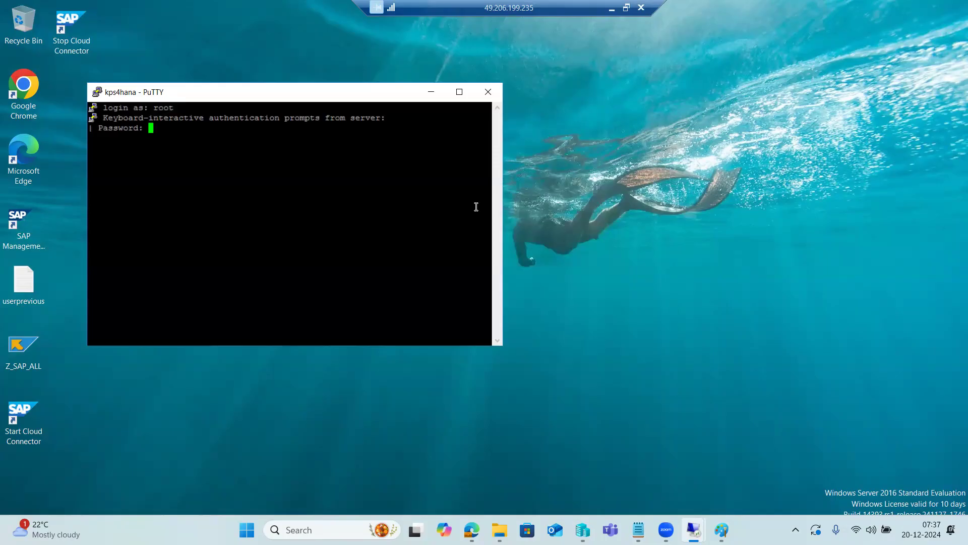
key("Return")
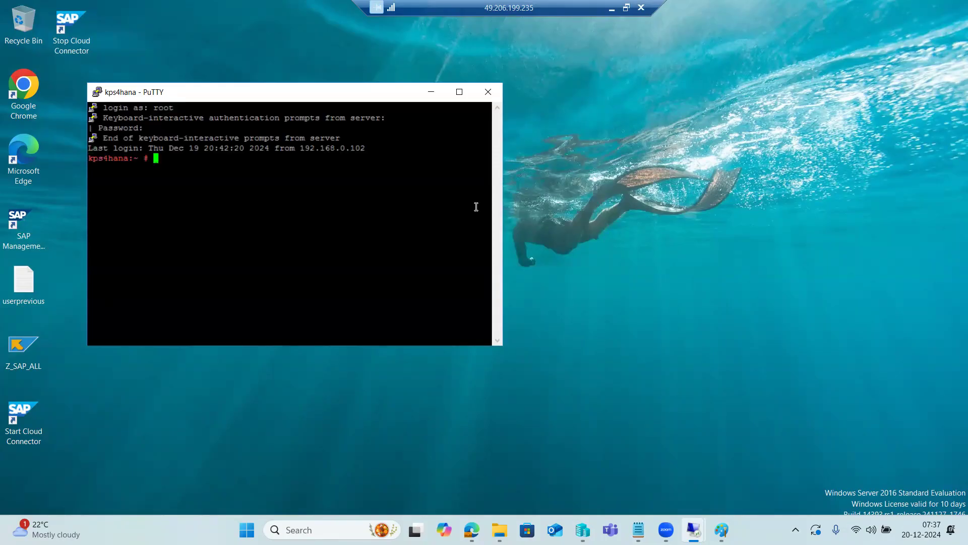
Change to the software directory with cd /media/SAPS* and list its contents with ls -ltr
type("cd /media/SAPS*")
key("Return")
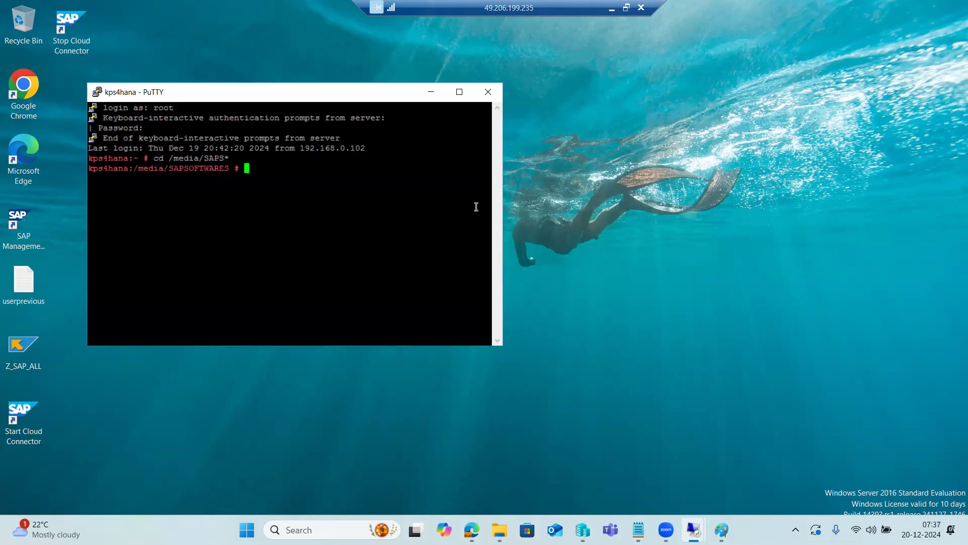
type("ls -ltr")
key("Return")
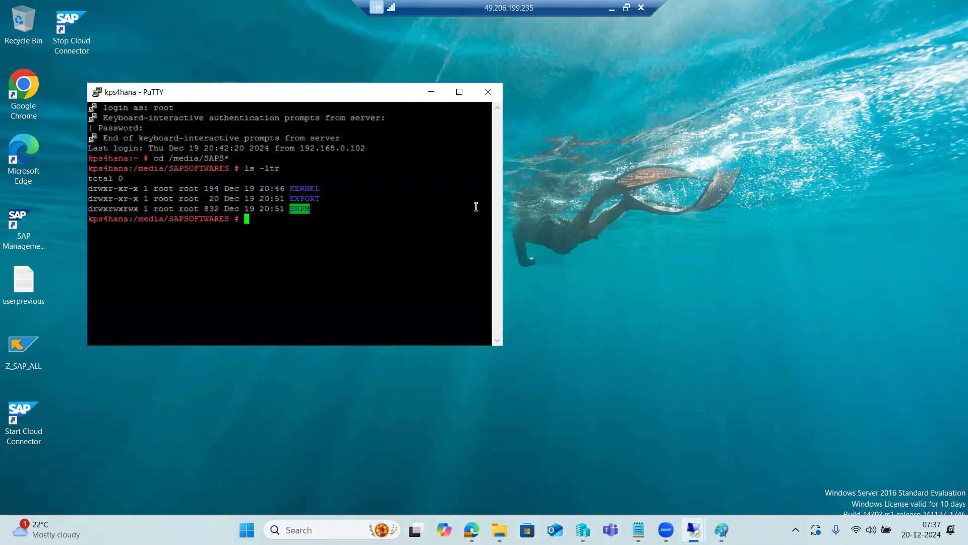
Change into the SWPM directory and list its files with ls -ltr
double_click(295, 207)
key("super+c")
type("cd")
right_click(314, 195)
key("Return")
type("ls -ltr")
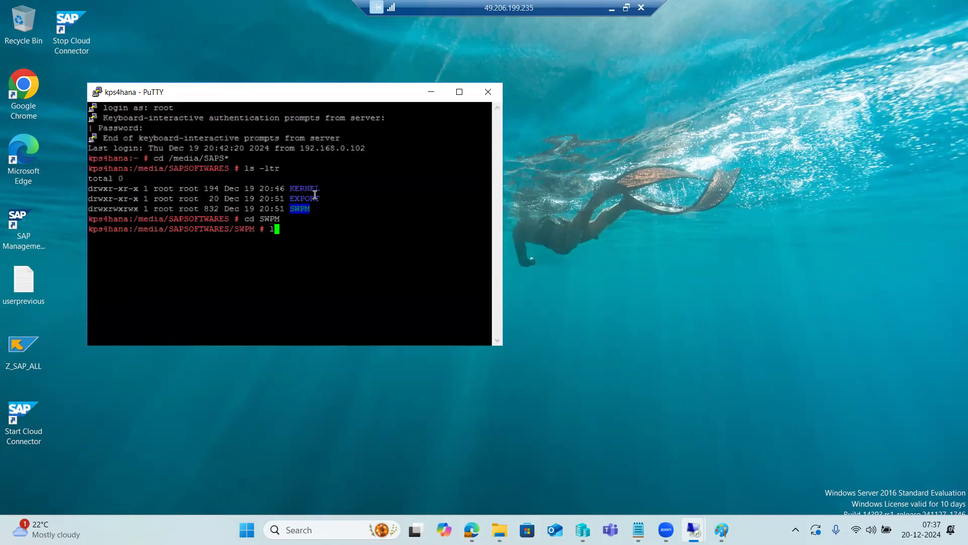
key("Return")
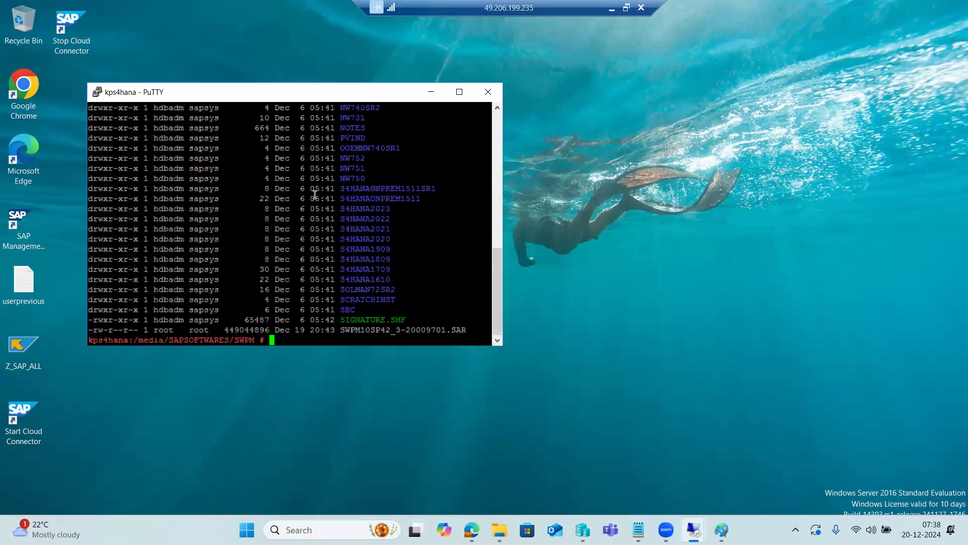
Look through the SWPM file listing and enter ./sapinst at the prompt without executing it
scroll(376, 226, "up", 4)
scroll(376, 227, "up", 3)
scroll(376, 227, "down", 7)
type("./sapinst")
Keep the kps4hana terminal session open, minimize its window, and launch Google Chrome from the remote desktop
left_click(487, 92)
left_click(553, 313)
left_click(434, 90)
double_click(23, 93)
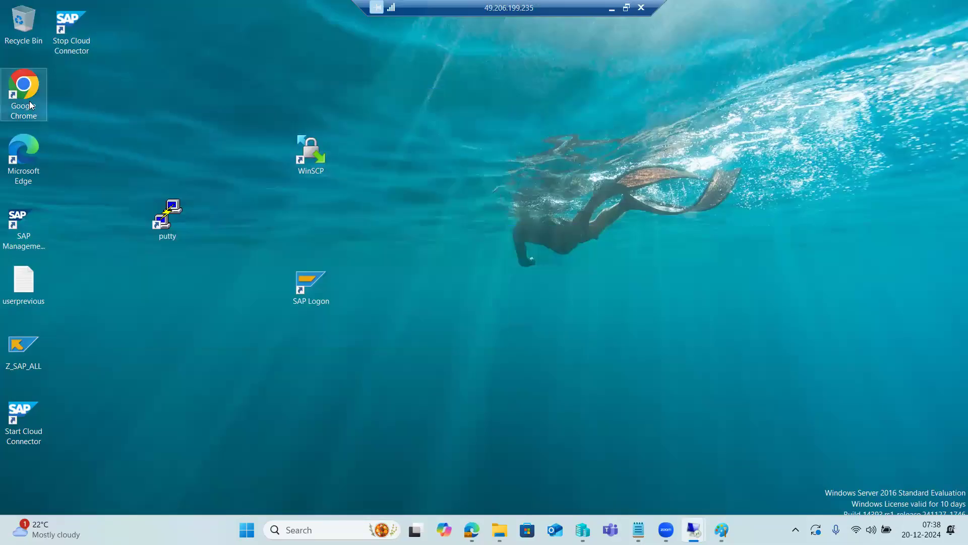
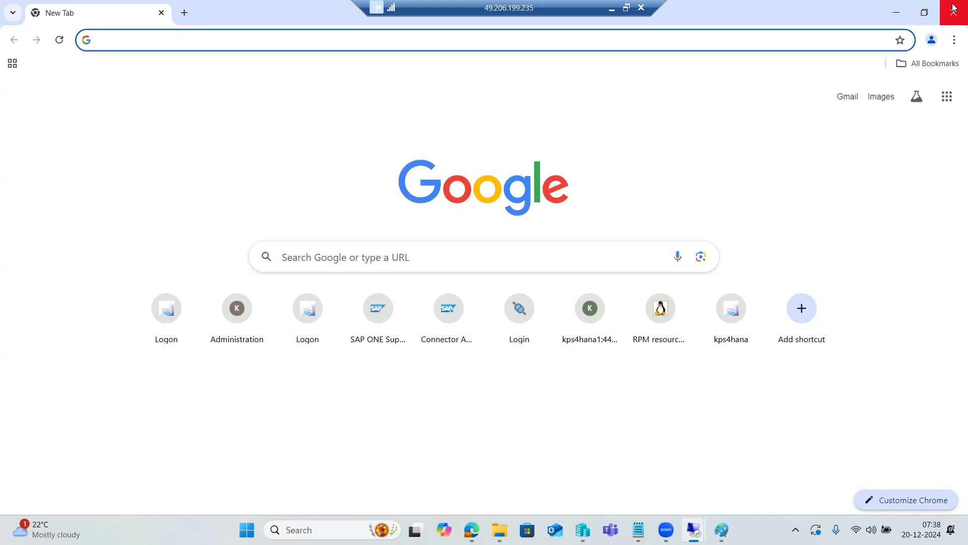
Close Google Chrome and move the SAP Logon shortcut beside WinSCP on the 49.206.199.235 remote desktop
left_click(954, 8)
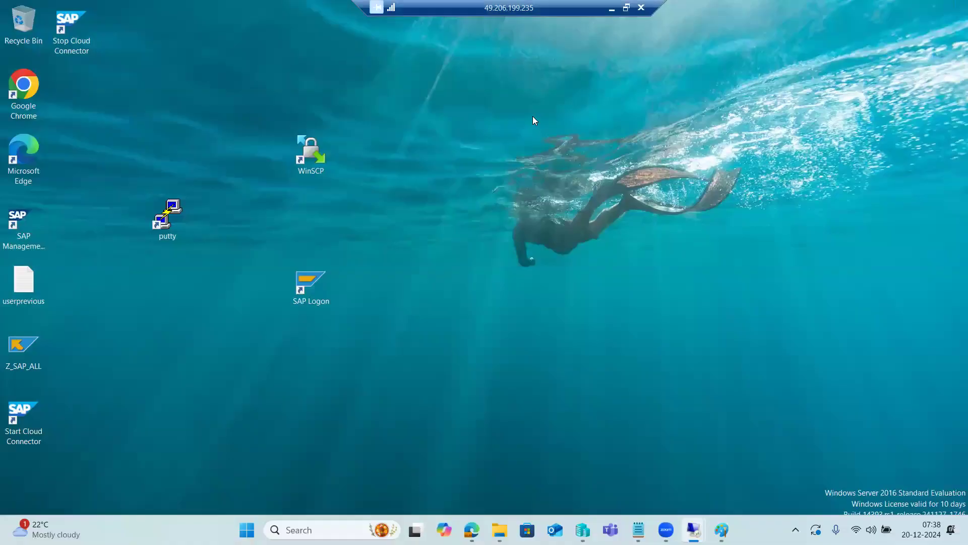
left_click(612, 8)
mouse_move(681, 530)
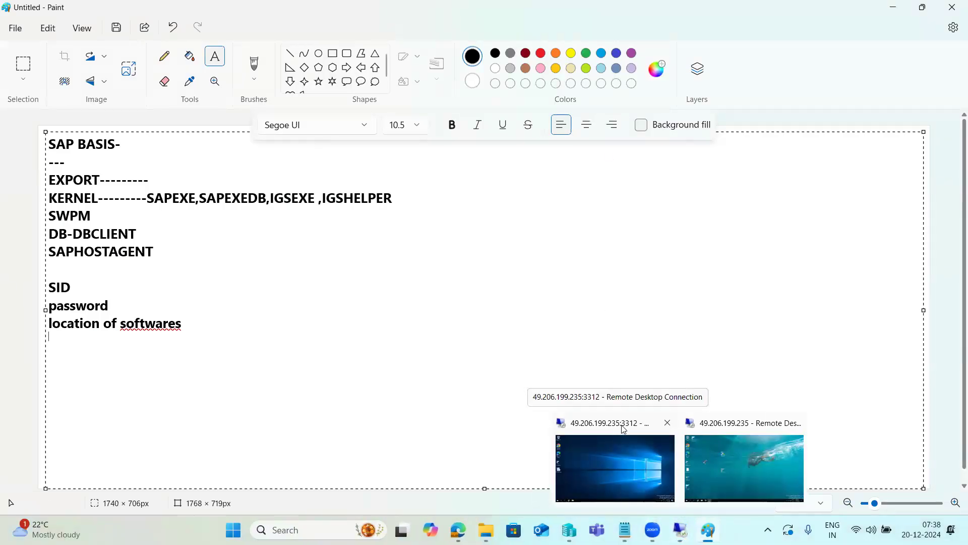
left_click(731, 465)
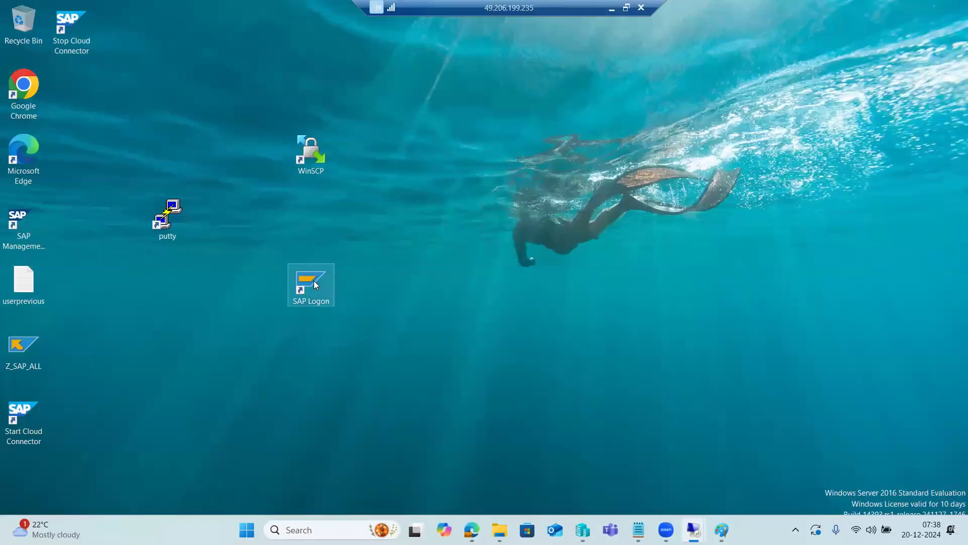
left_click_drag(408, 197, 431, 179)
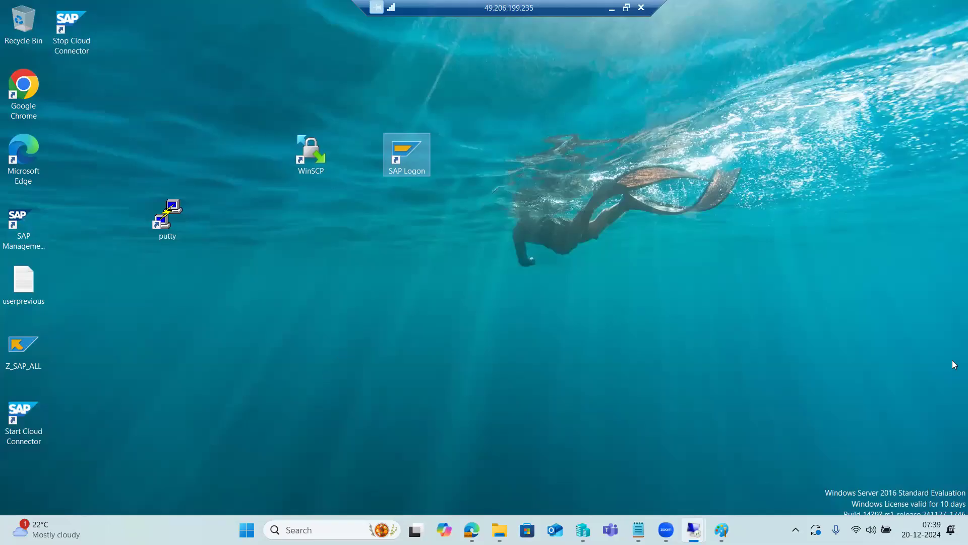
right_click(510, 152)
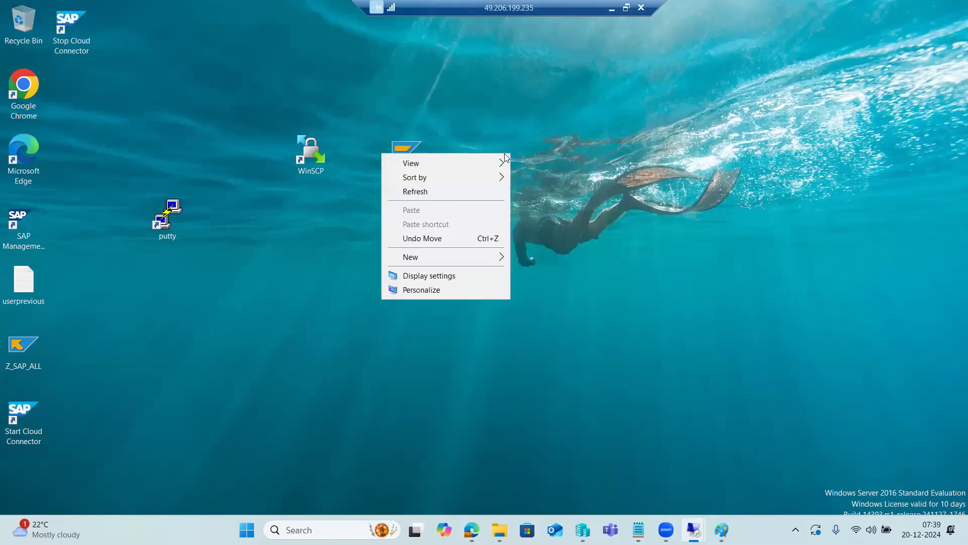
left_click(642, 136)
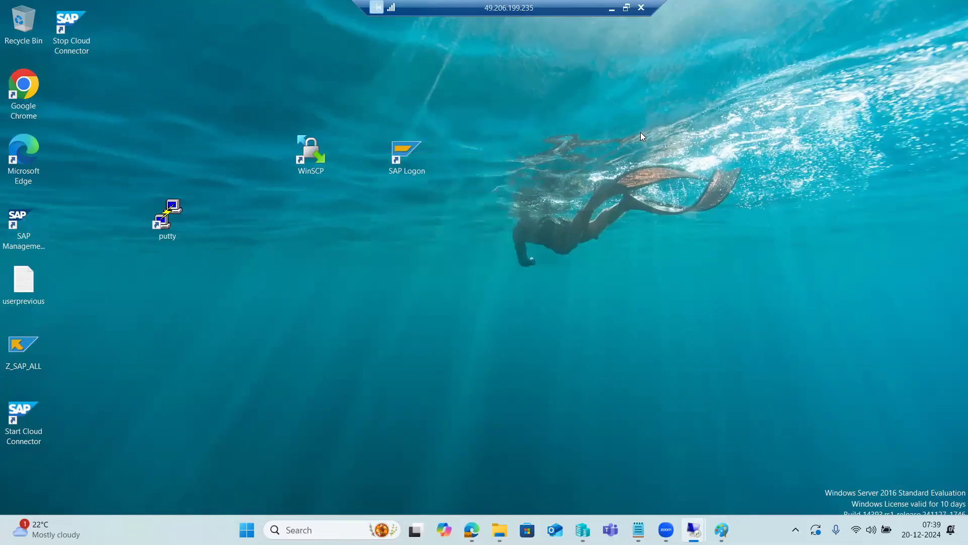
left_click(722, 530)
left_click_drag(300, 272, 481, 348)
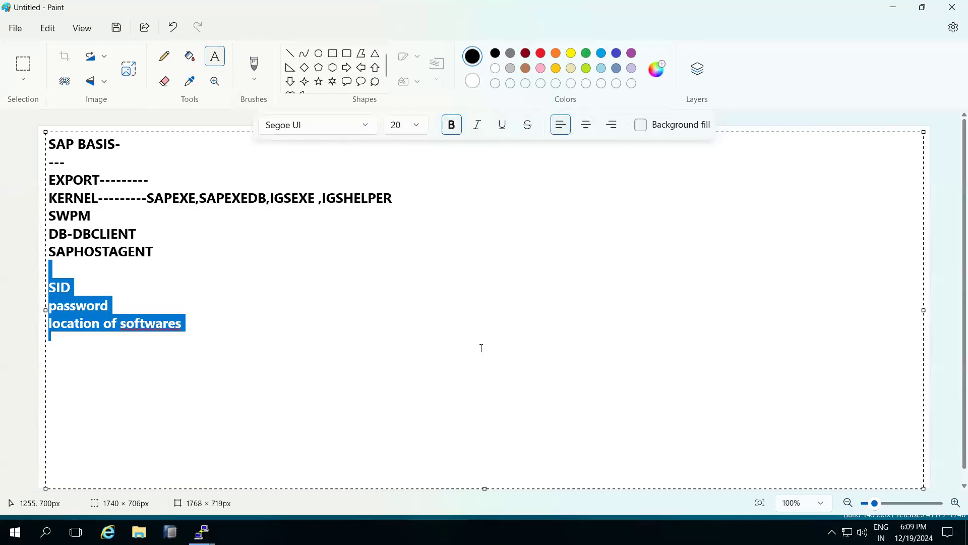
left_click(191, 355)
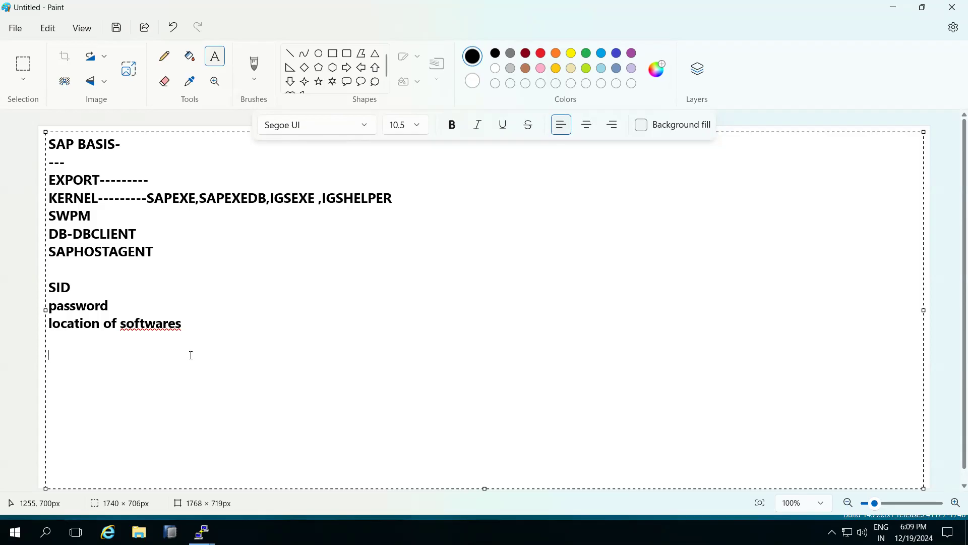
type("331")
key("BackSpace")
key("BackSpace")
key("BackSpace")
key("BackSpace")
left_click(893, 7)
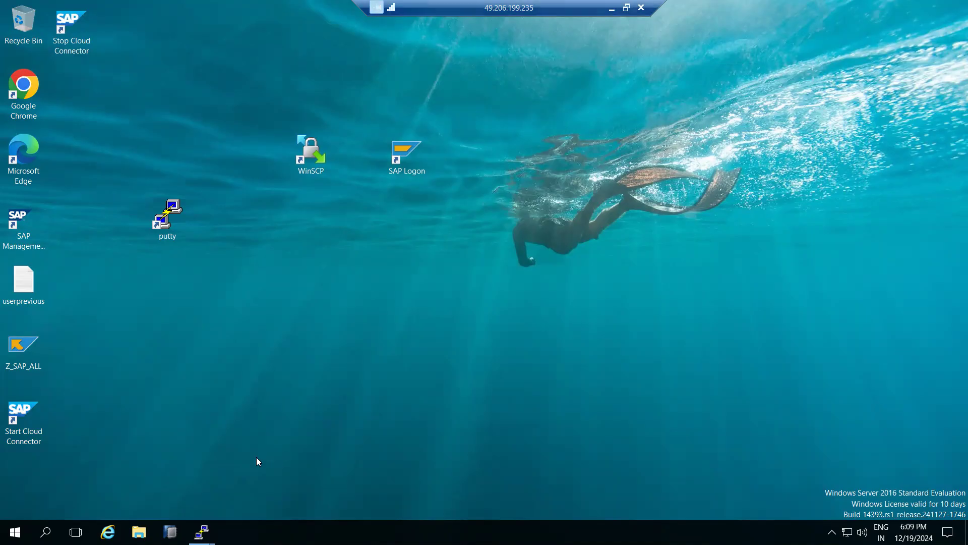
Open SAP Logon to view its connection list, close it, and place its desktop shortcut below putty
mouse_move(202, 532)
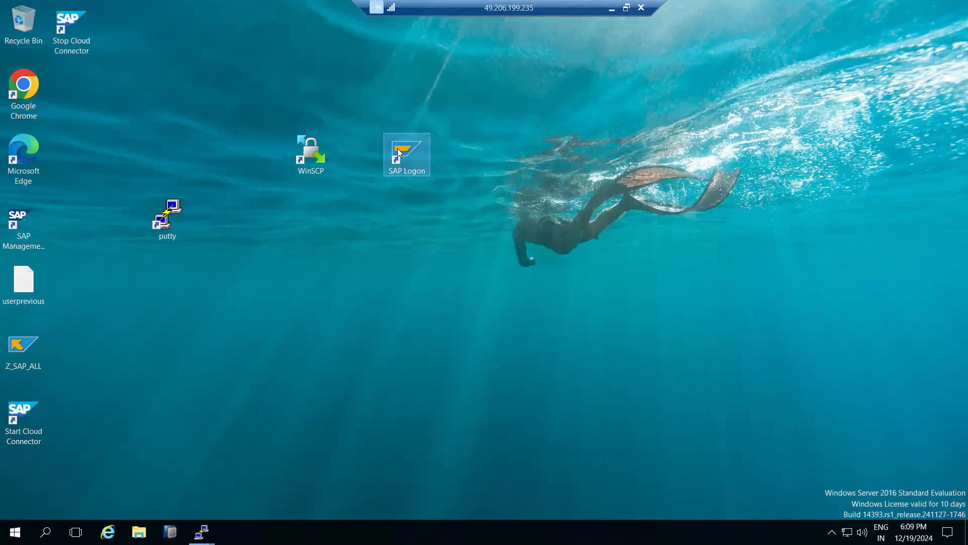
left_click_drag(397, 148, 397, 232)
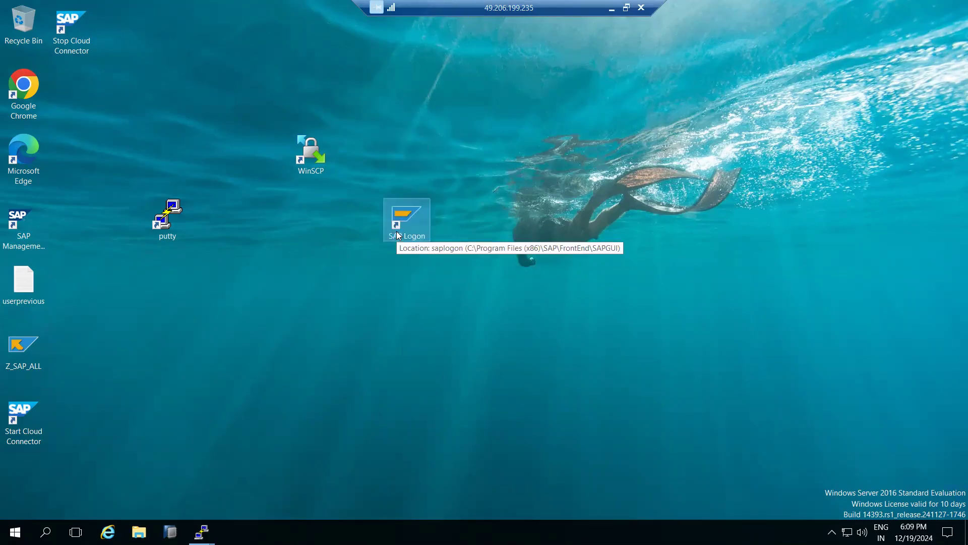
left_click(400, 250)
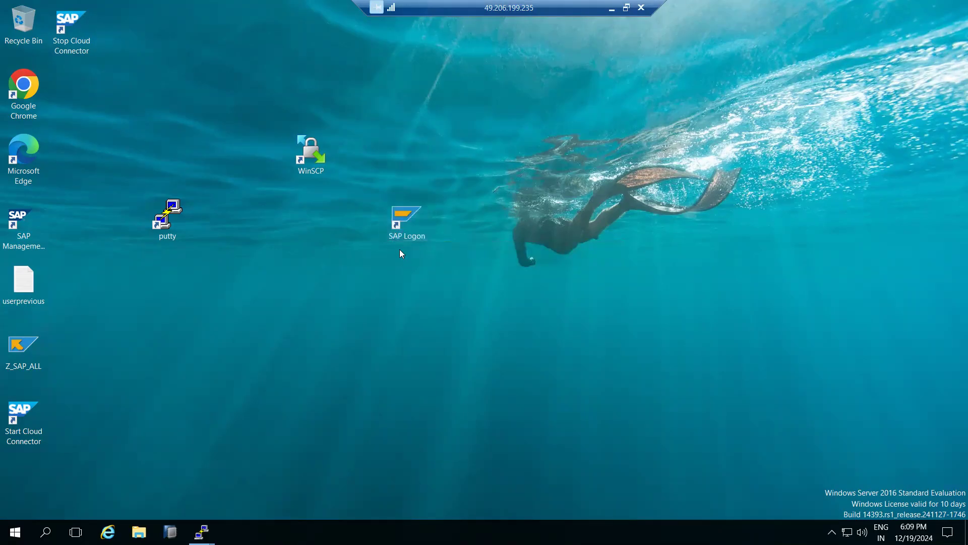
double_click(402, 214)
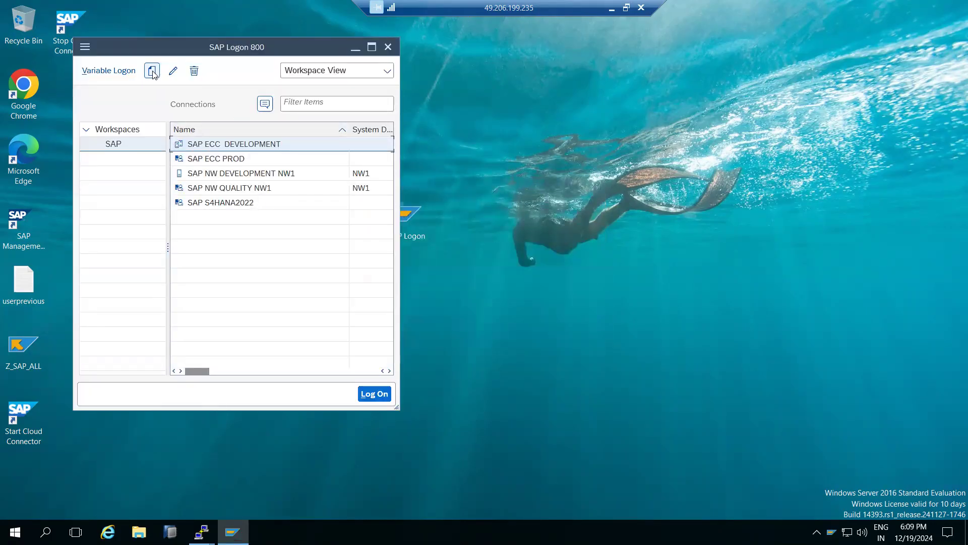
left_click_drag(183, 41, 505, 92)
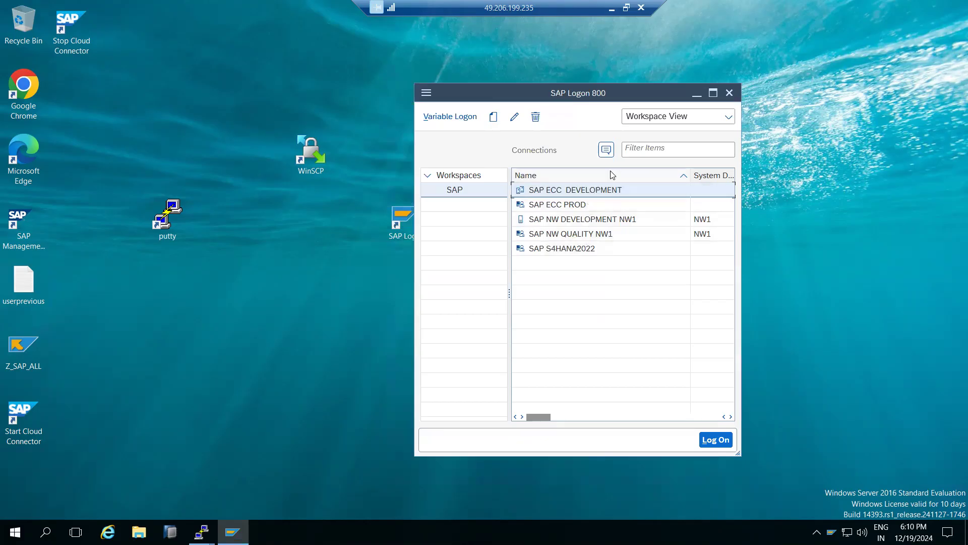
left_click(734, 90)
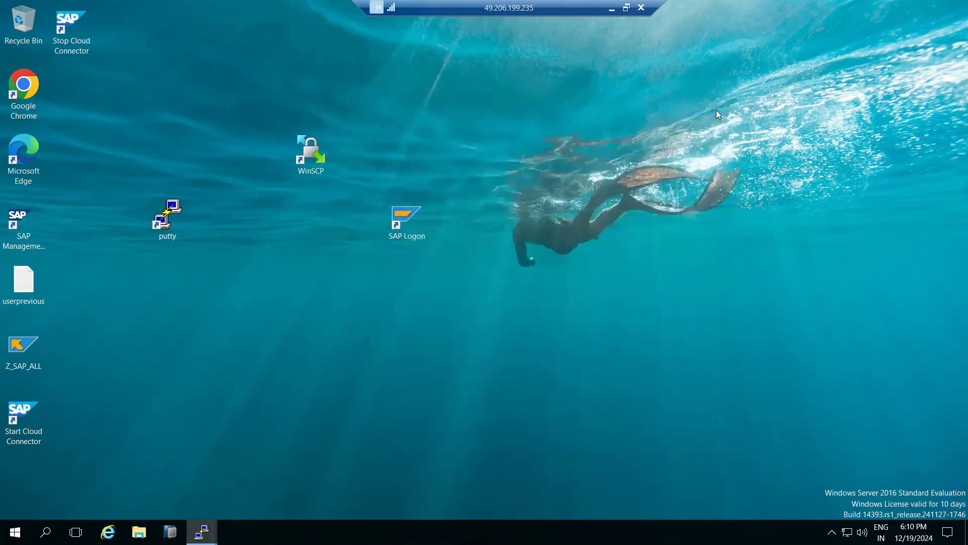
left_click_drag(405, 215, 165, 289)
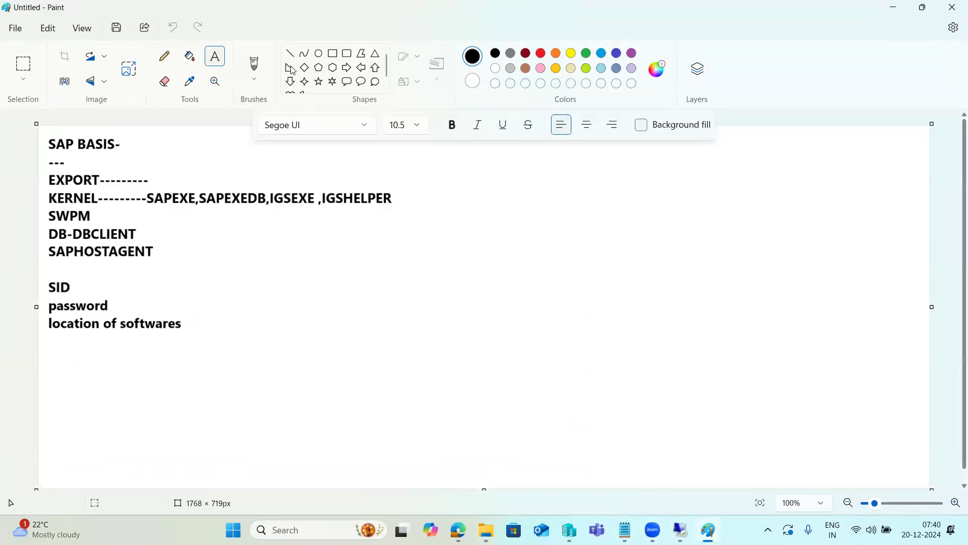
Switch to Paint and draw three stacked rectangles beside the notes: a small one, a large wide one, and a medium square one
left_click(333, 52)
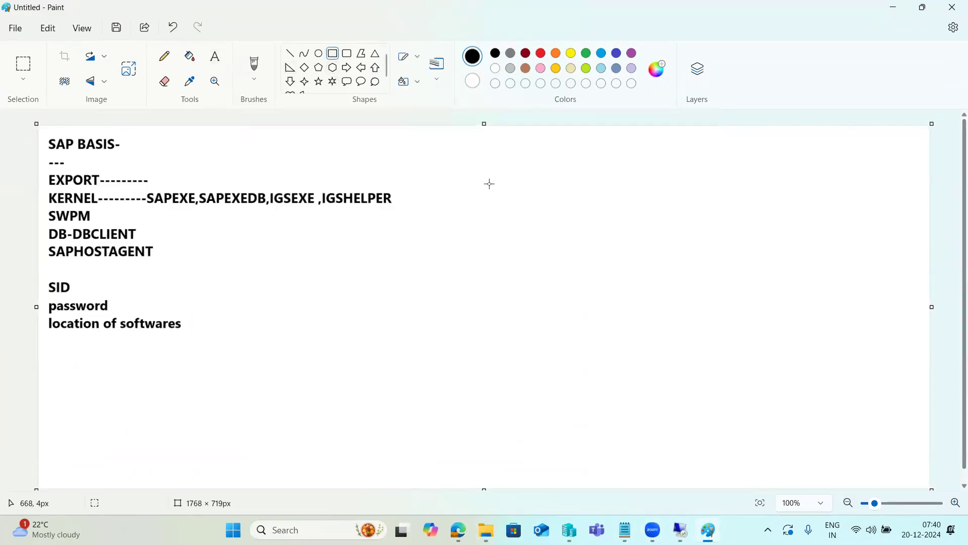
left_click_drag(647, 127, 708, 171)
left_click_drag(569, 217, 803, 339)
left_click_drag(650, 389, 744, 479)
left_click(757, 461)
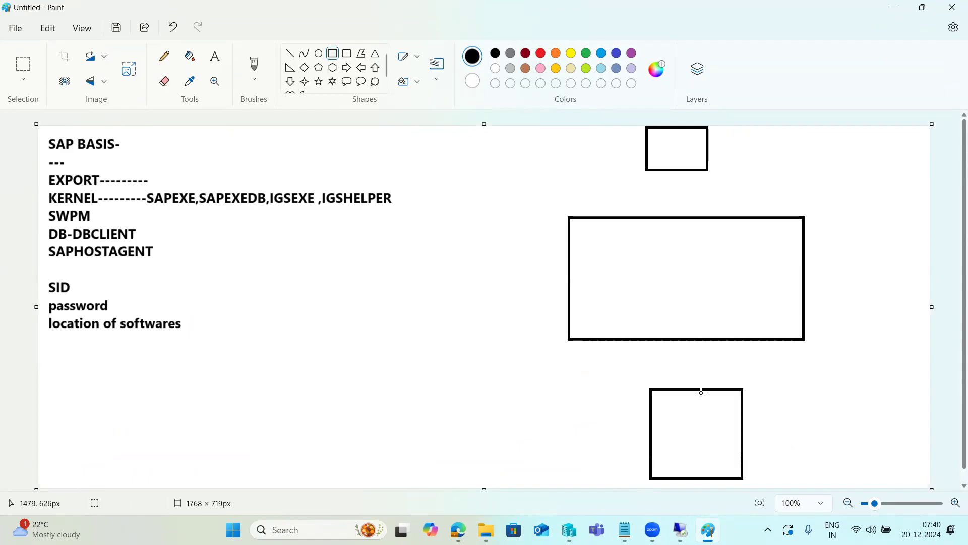
Draw an arrow from inside the large rectangle to the lowest one, with a short dash at each end
left_click(290, 54)
mouse_move(652, 285)
left_mouse_down()
mouse_move(704, 415)
mouse_move(710, 404)
mouse_move(691, 413)
mouse_move(694, 439)
mouse_move(703, 439)
left_mouse_up()
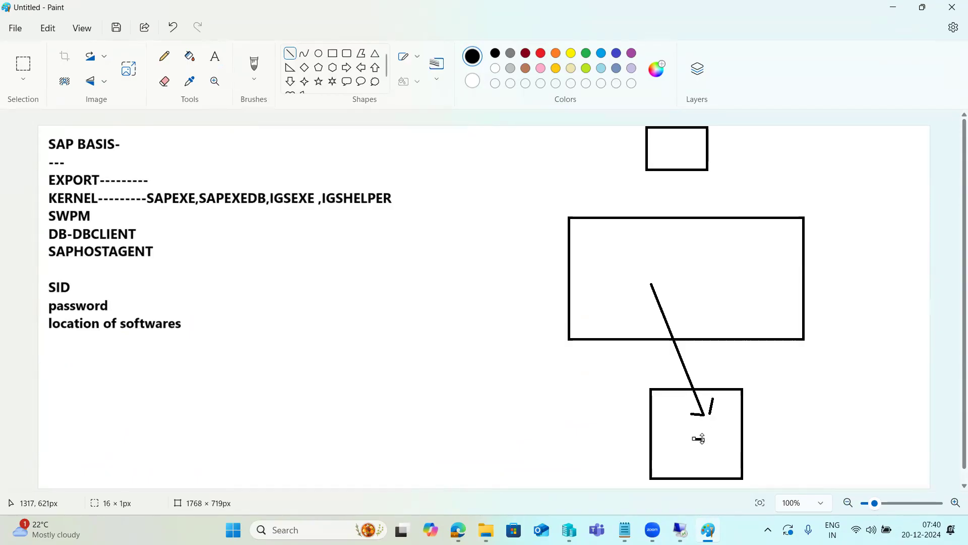
left_click_drag(653, 274, 657, 274)
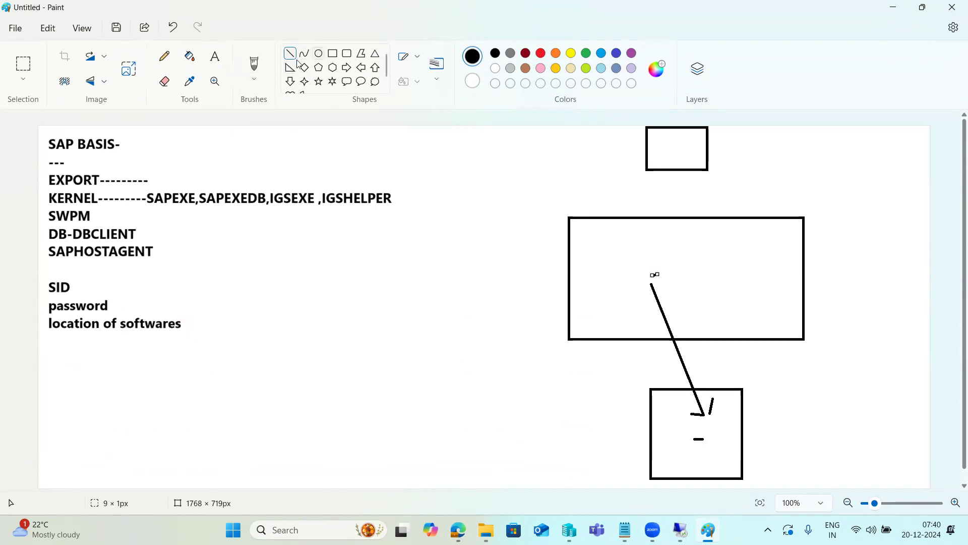
Add two rectangles inside the large one: one around the arrow's starting dash and a smaller one near the upper-right corner
left_click(332, 54)
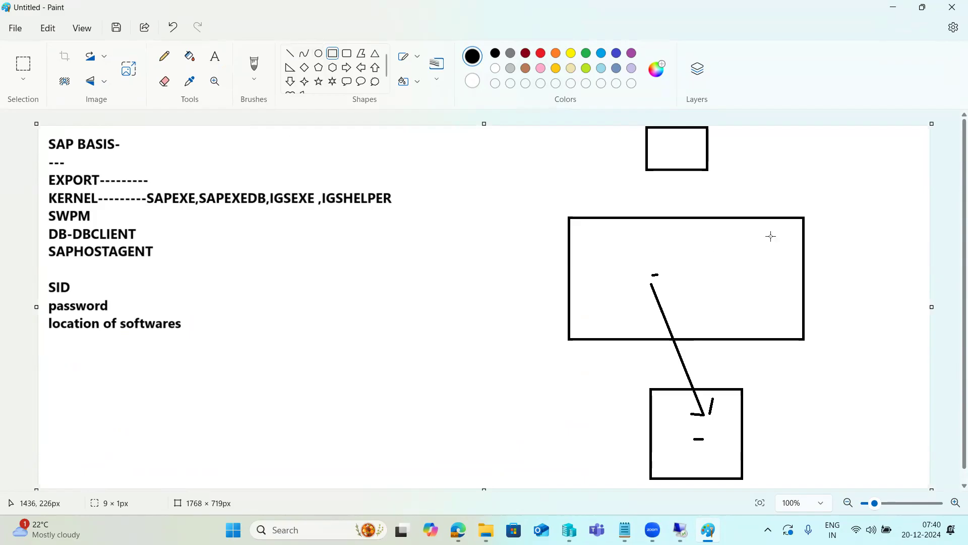
mouse_move(744, 227)
left_mouse_down()
mouse_move(761, 256)
mouse_move(785, 261)
left_mouse_up()
mouse_move(609, 259)
left_mouse_down()
mouse_move(633, 277)
mouse_move(698, 287)
left_mouse_up()
left_click(426, 186)
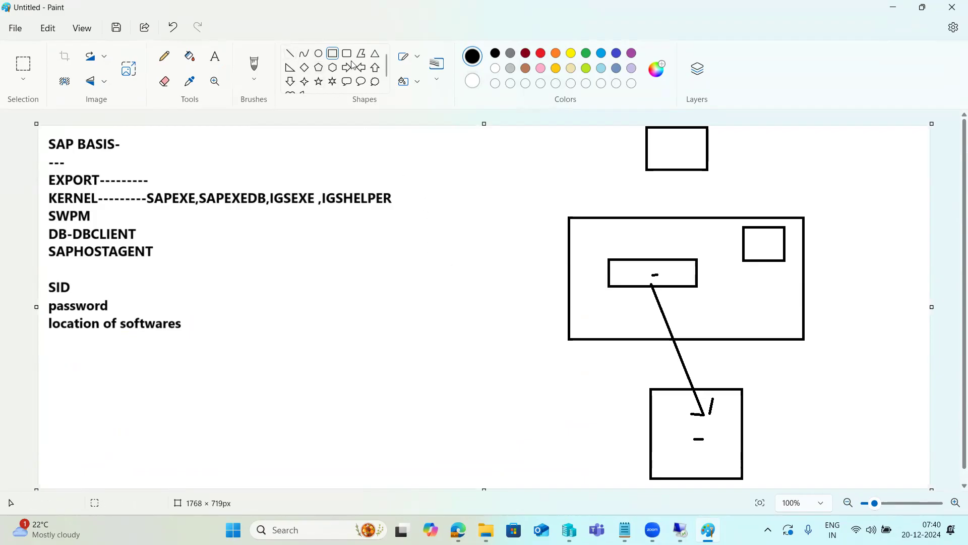
Copy the address 49.206.199.235 from Remote Desktop Connection and paste it as a text label beside the topmost rectangle
left_click(189, 56)
left_click(211, 60)
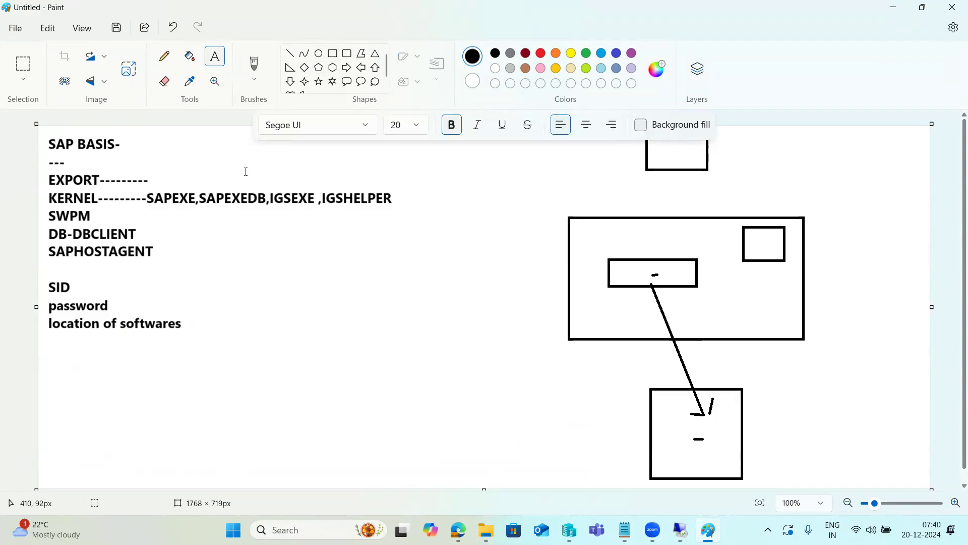
key("super+r")
left_click(94, 490)
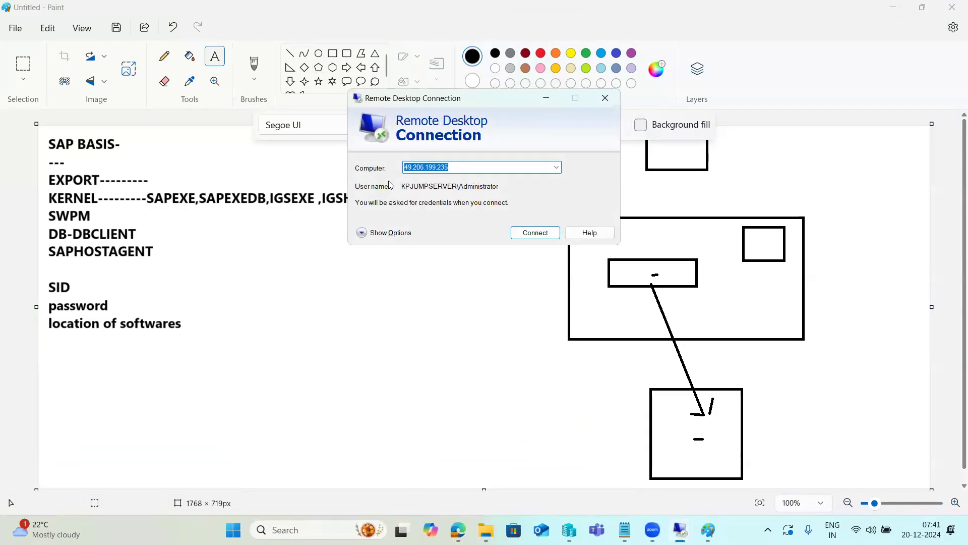
left_click(741, 142)
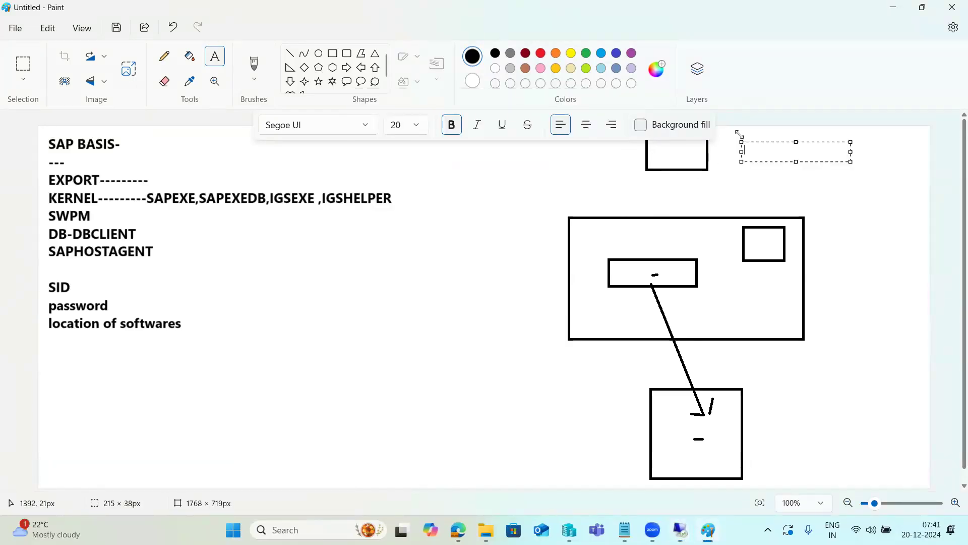
type("49.206.199.235")
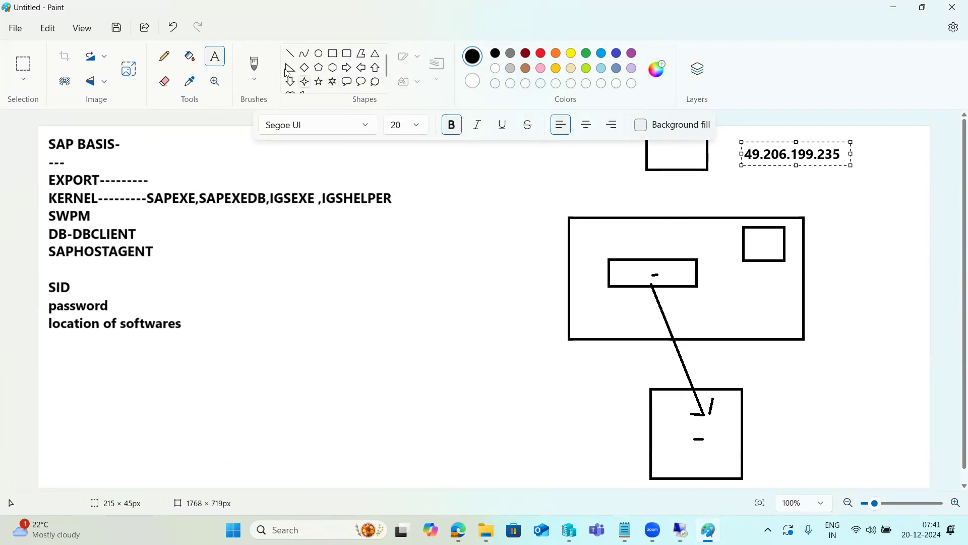
Draw an arrow from the address label to the large rectangle and add the text GUI at the topmost rectangle
left_click(290, 53)
mouse_move(772, 165)
left_mouse_down()
mouse_move(696, 239)
mouse_move(695, 217)
mouse_move(708, 212)
mouse_move(696, 215)
left_mouse_up()
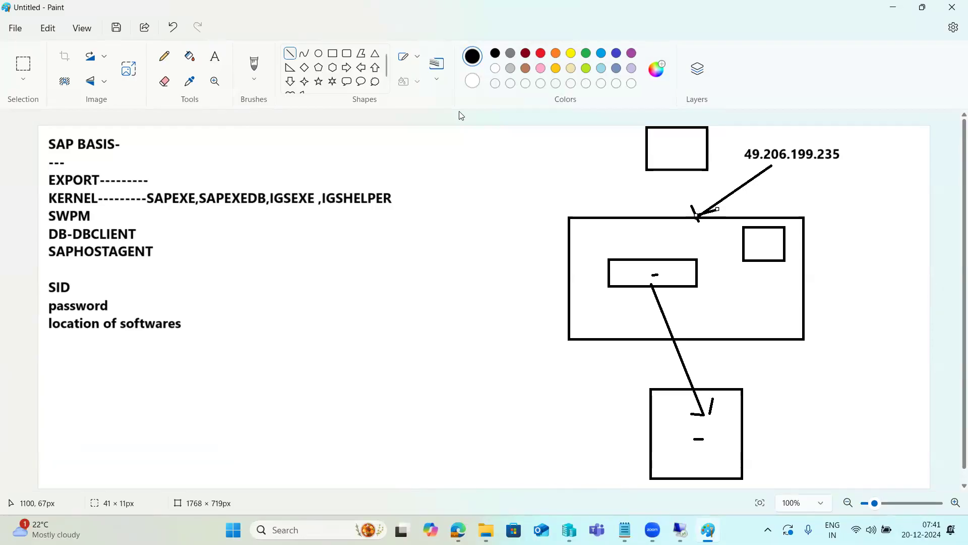
left_click(214, 65)
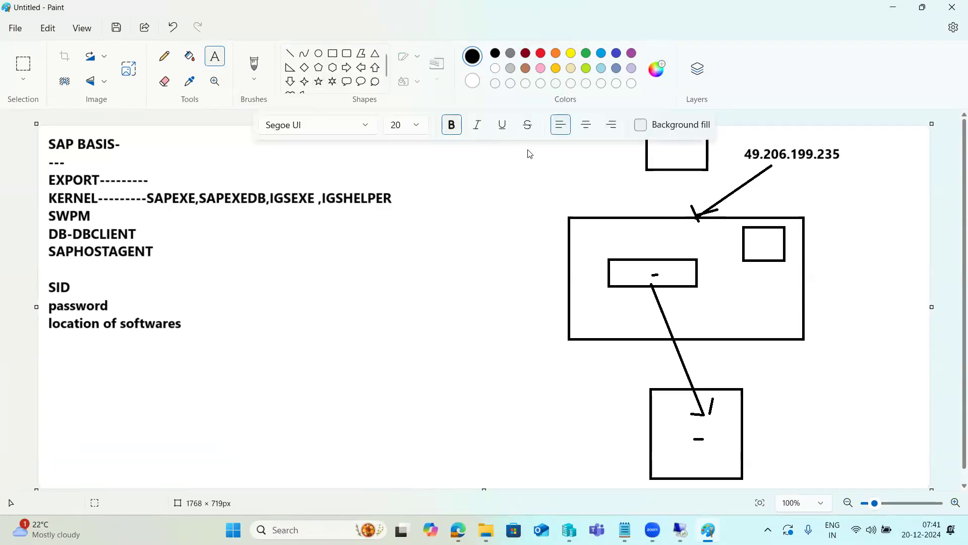
left_click(663, 155)
type("GUI")
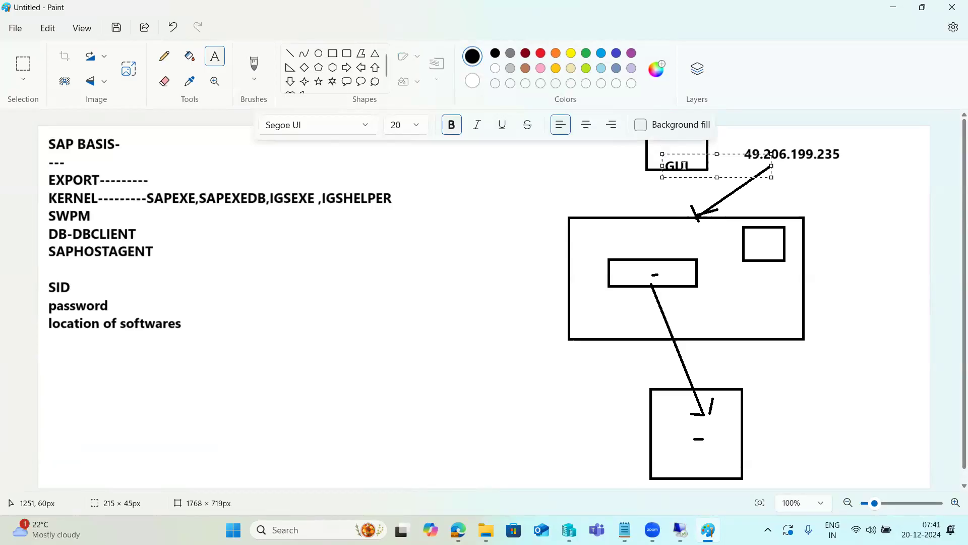
Switch to the 49.206.199.235 remote desktop session and launch SAP Logon
mouse_move(680, 529)
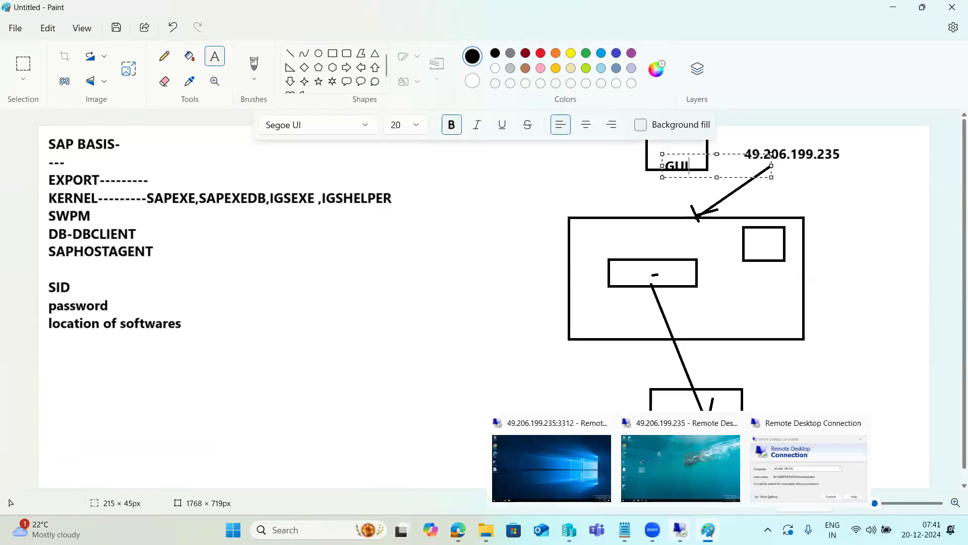
left_click(683, 447)
double_click(171, 286)
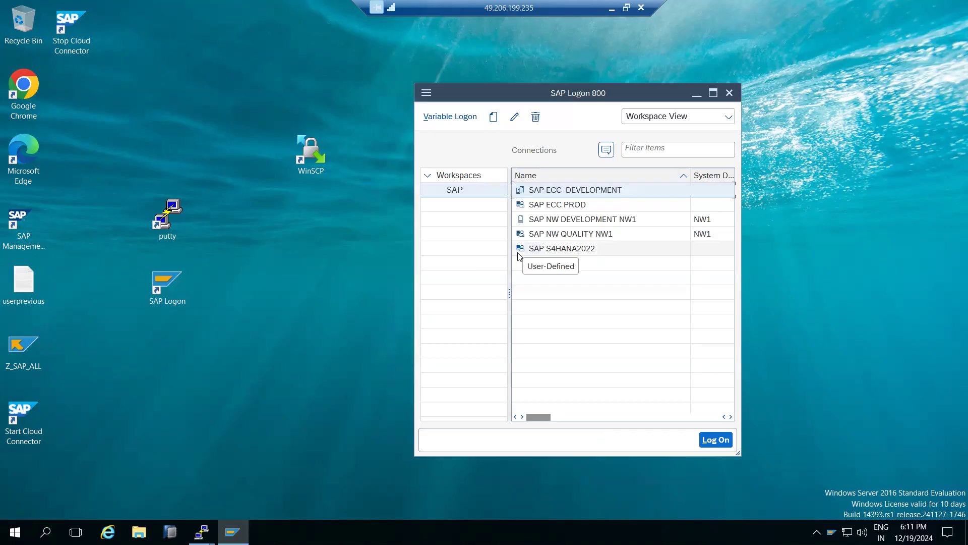
left_click(563, 233)
right_click(563, 234)
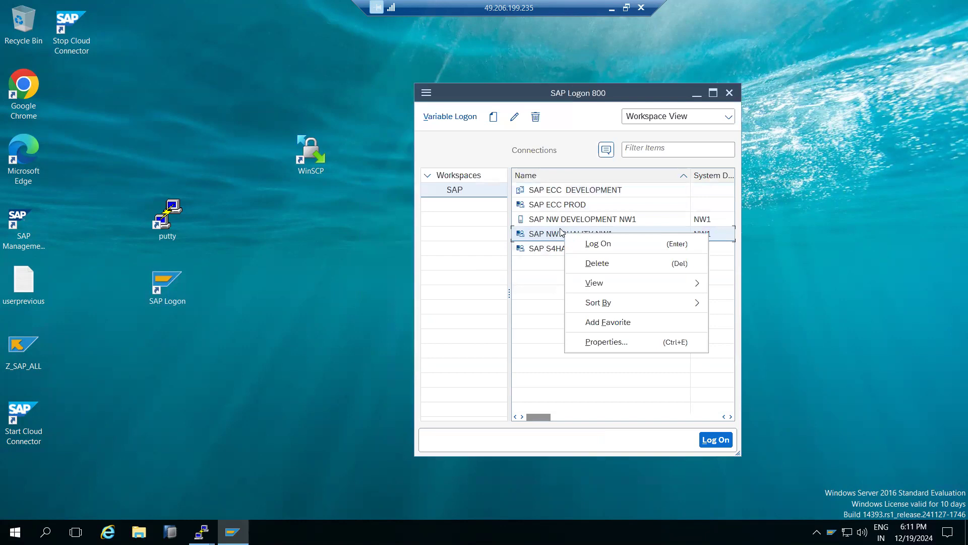
left_click(554, 221)
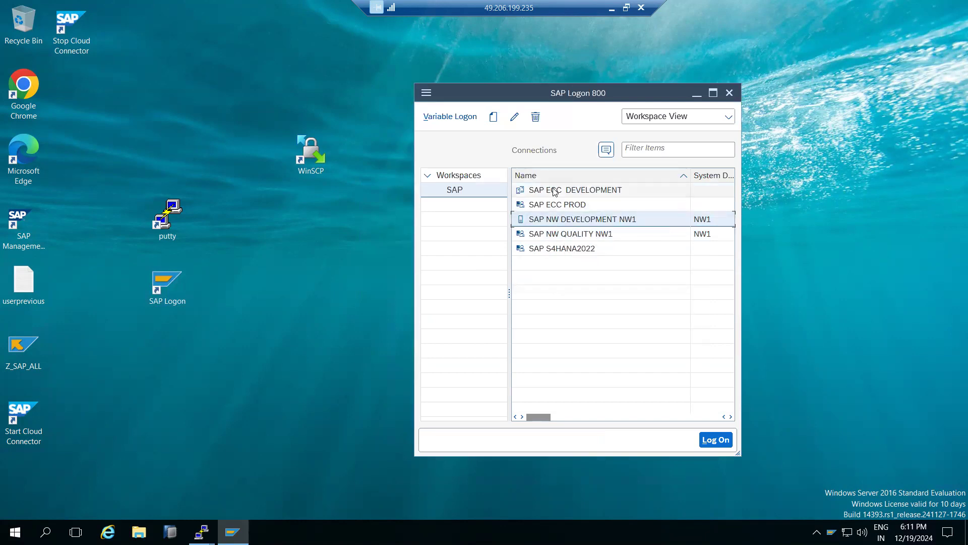
left_click(495, 120)
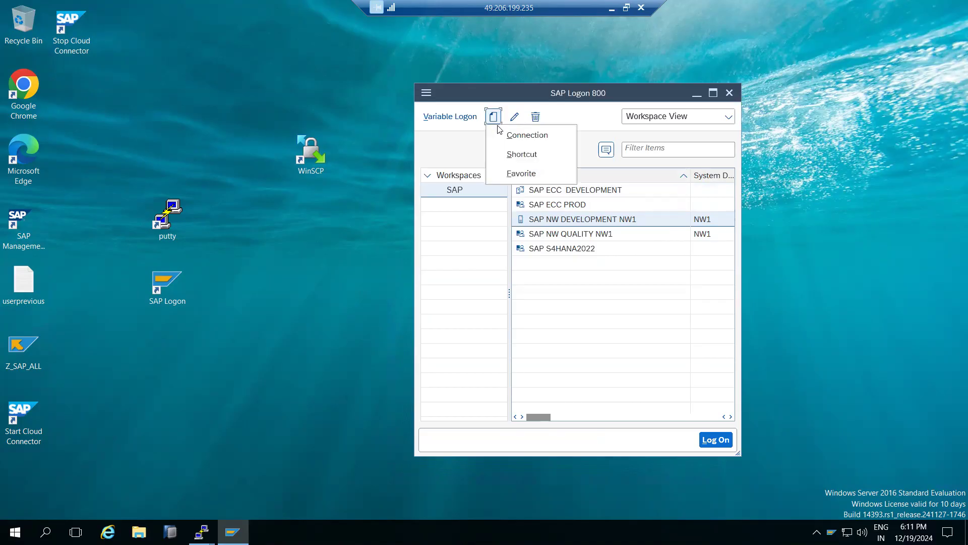
left_click(504, 137)
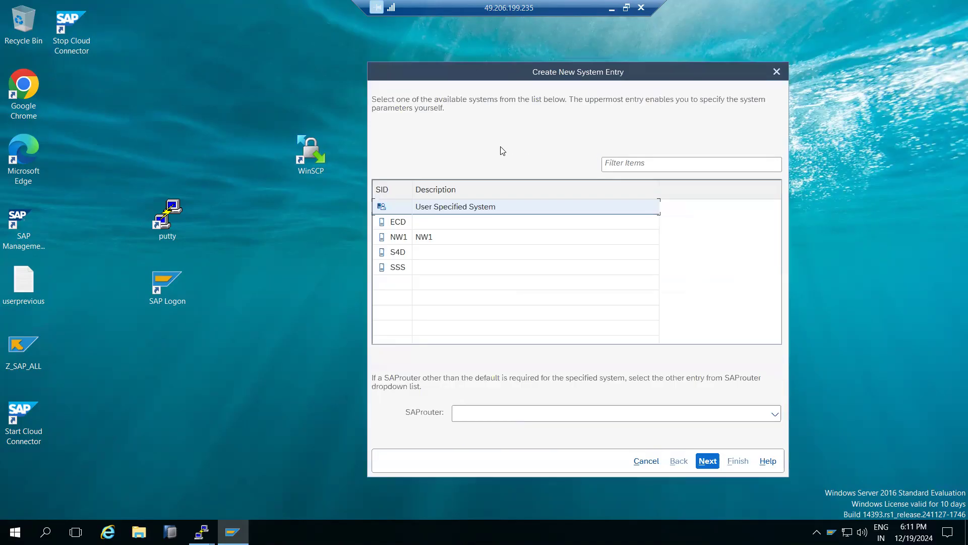
left_click(708, 460)
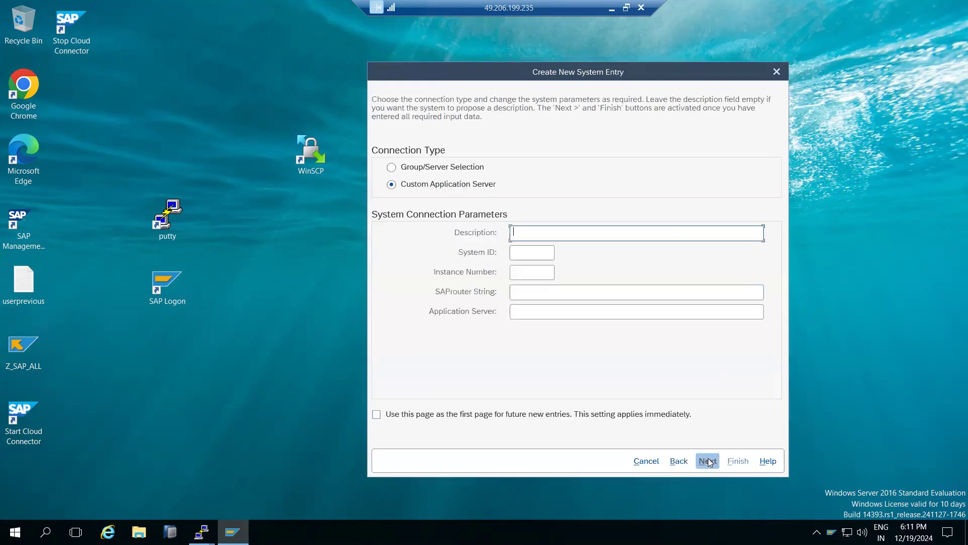
left_click(679, 460)
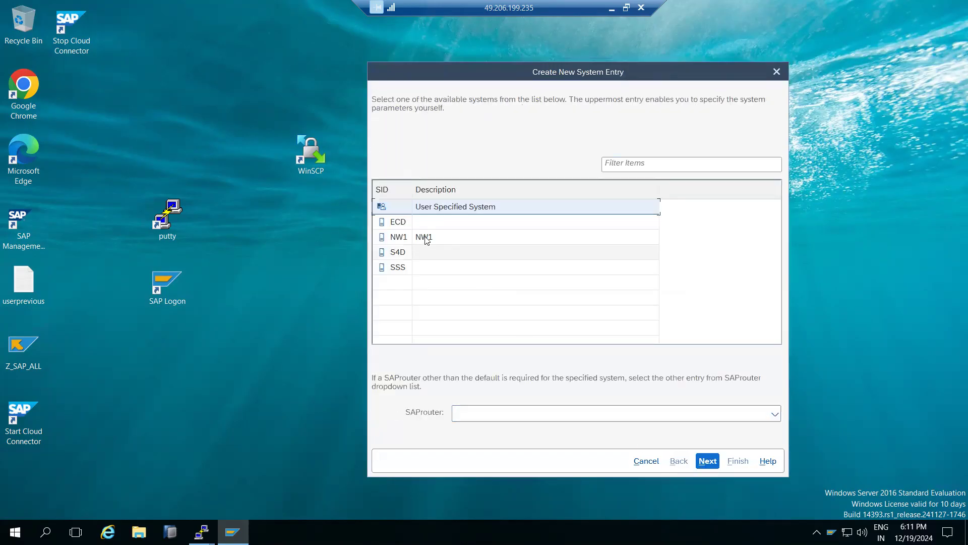
left_click(647, 461)
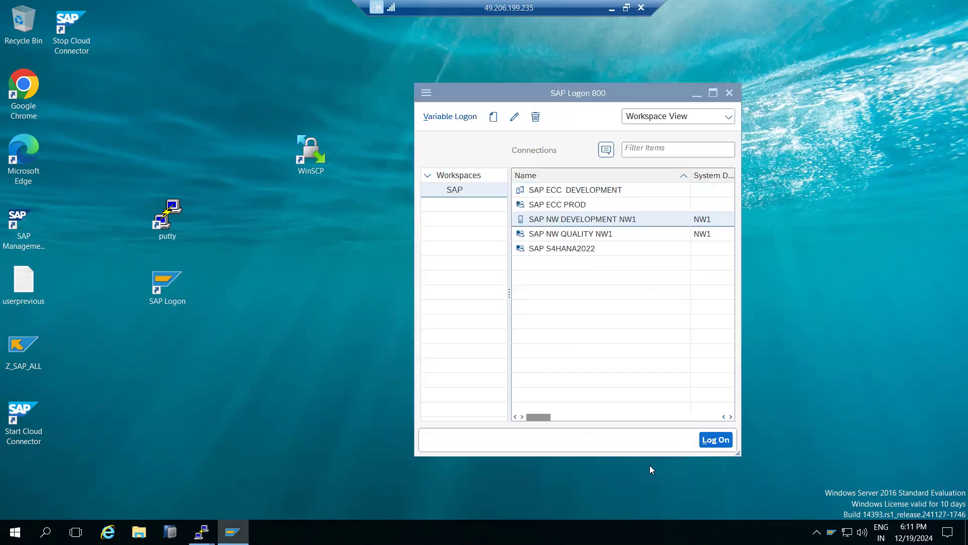
left_click(493, 119)
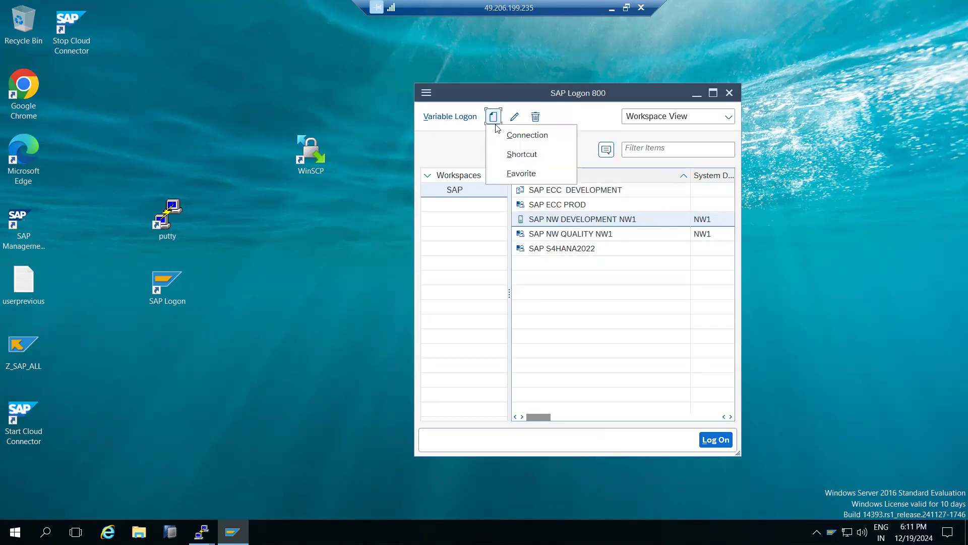
left_click(585, 234)
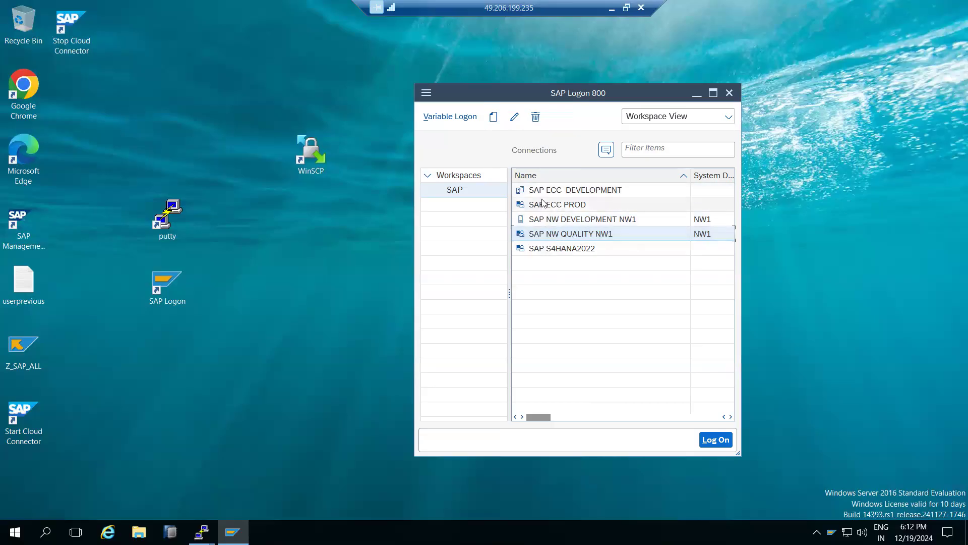
Create a new user-specified connection entry for a custom application server with the description SAP NW PRODUCTION
left_click(491, 119)
left_click(508, 136)
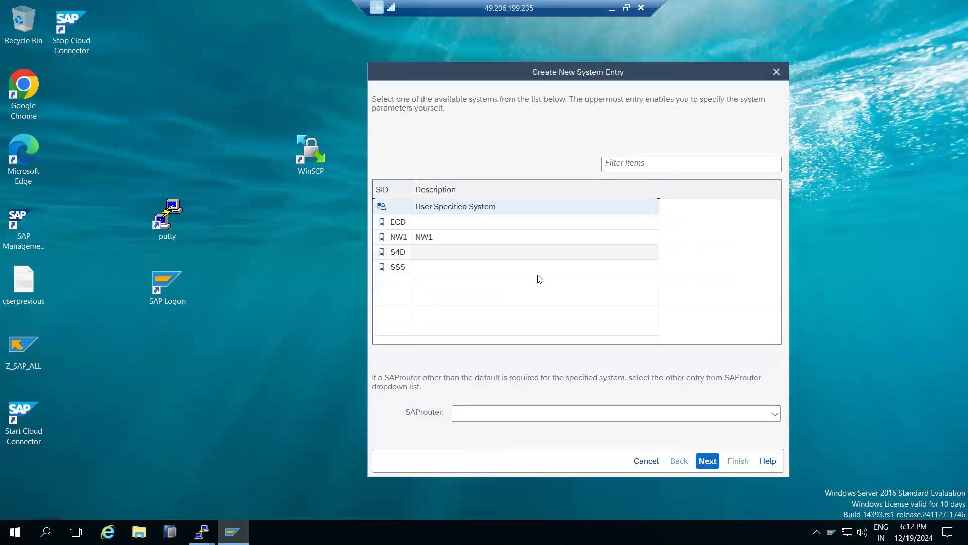
left_click(704, 459)
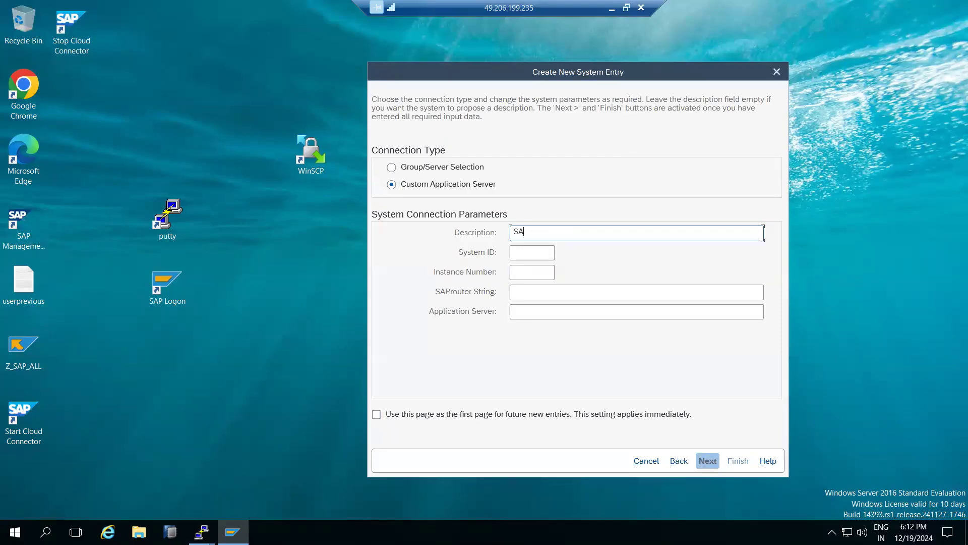
type("SAP NW PRODUCTION")
key("Tab")
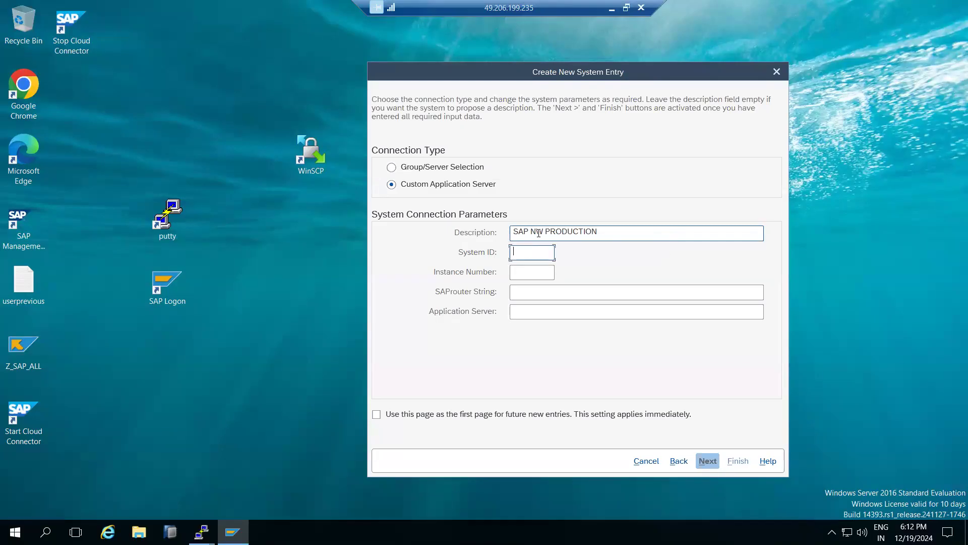
Set the system ID to NWP, the instance number to 10 and the application server to kps4hana, and finish the entry
type("NWP")
left_click(528, 275)
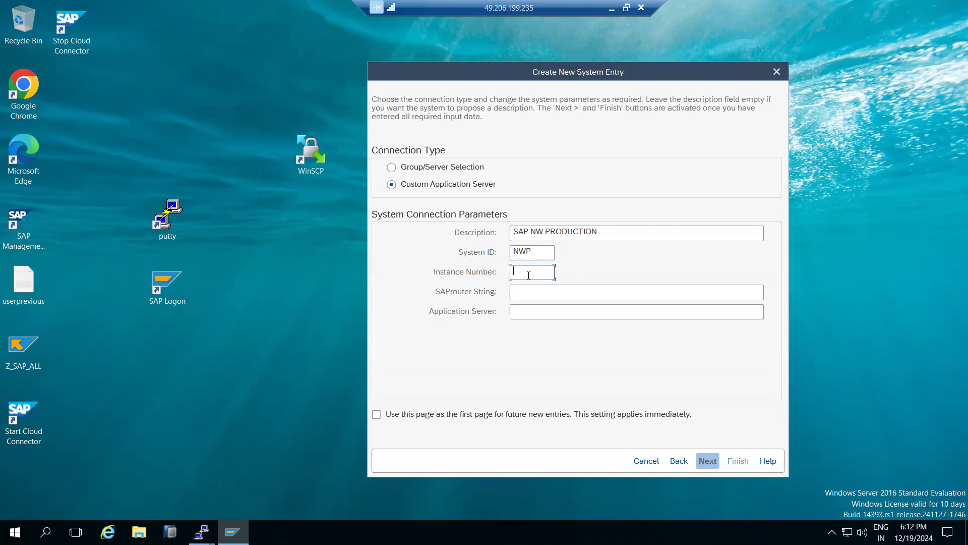
left_click(531, 315)
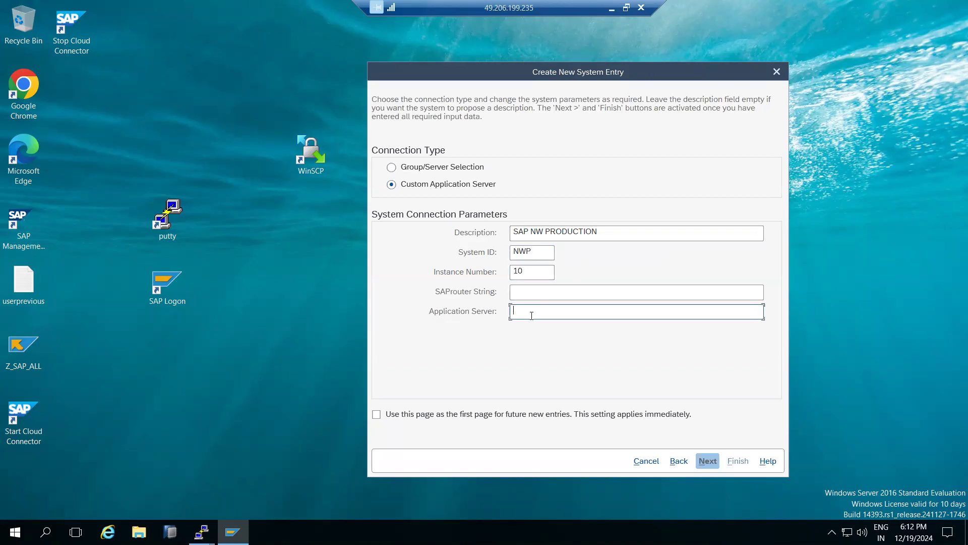
type("kps4hana")
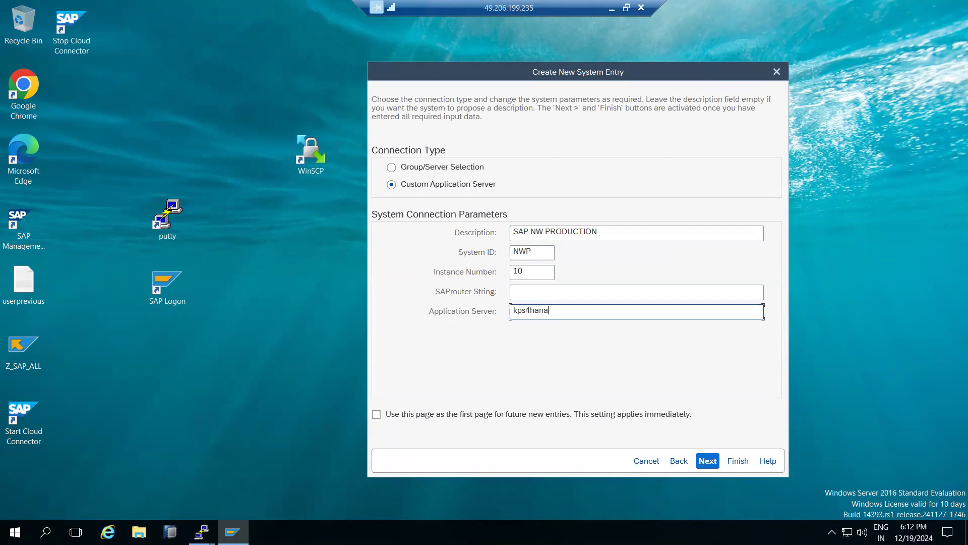
left_click(202, 531)
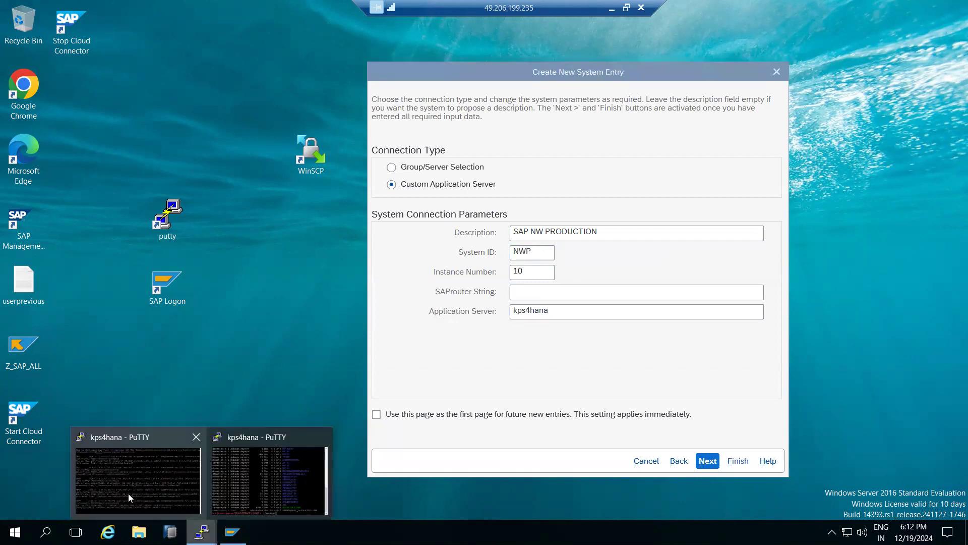
left_click(474, 360)
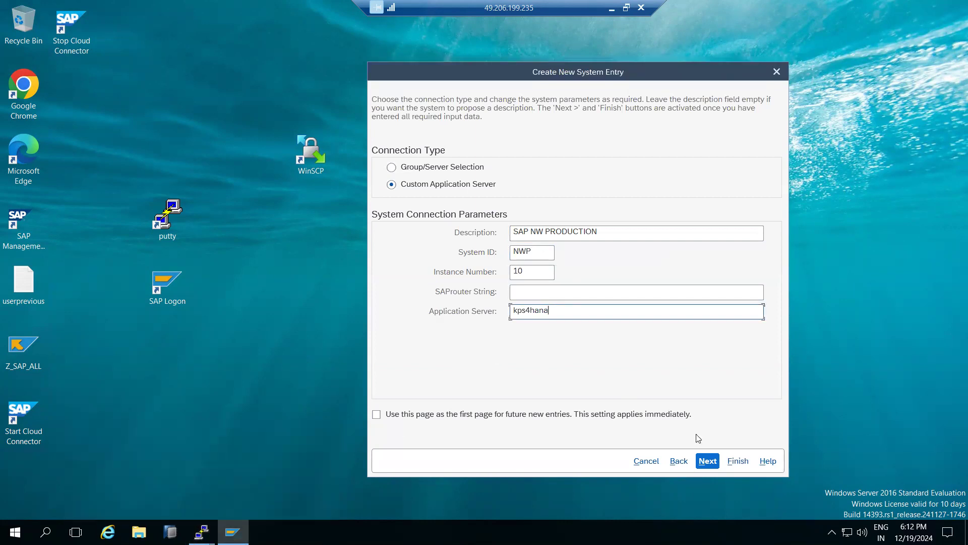
left_click(708, 461)
left_click(709, 461)
left_click(737, 460)
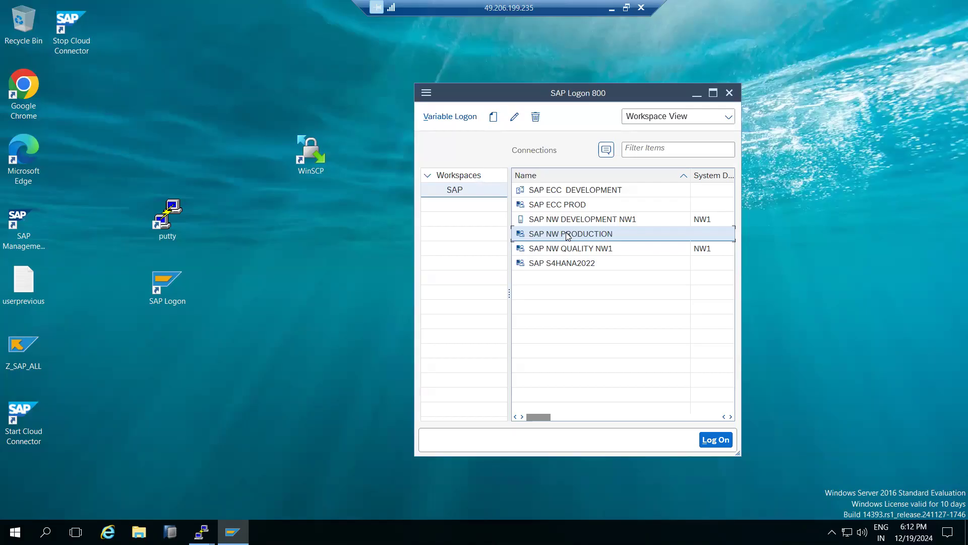
Delete the SAP NW PRODUCTION connection entry
right_click(568, 236)
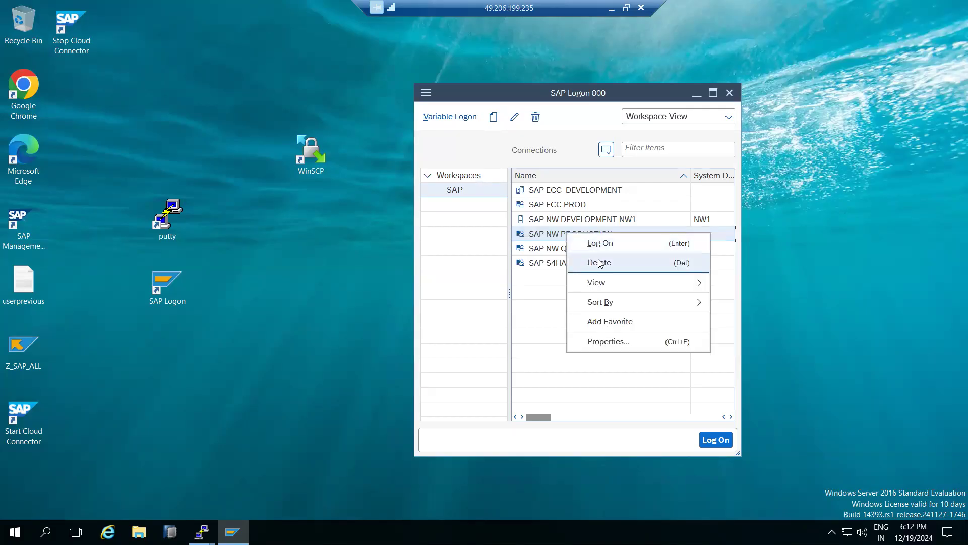
left_click(555, 235)
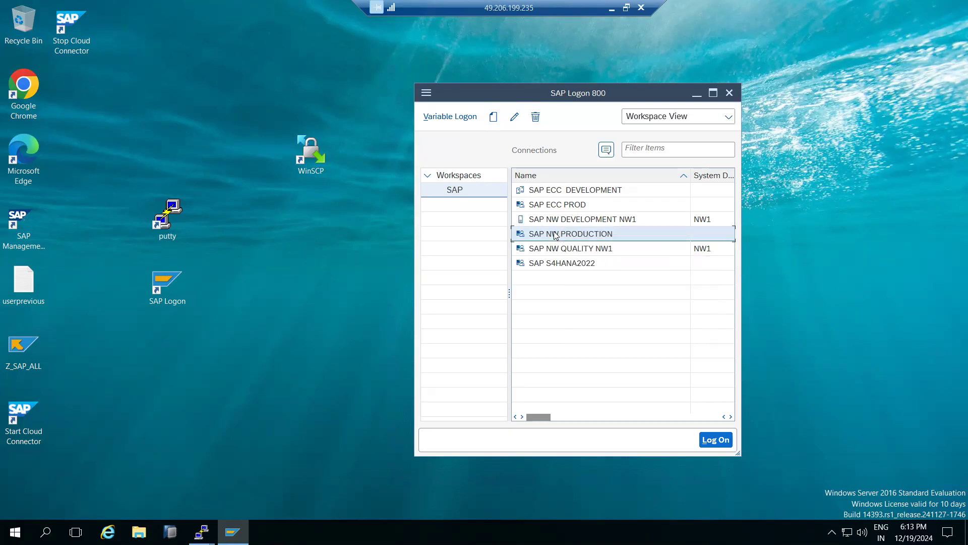
left_click(561, 251)
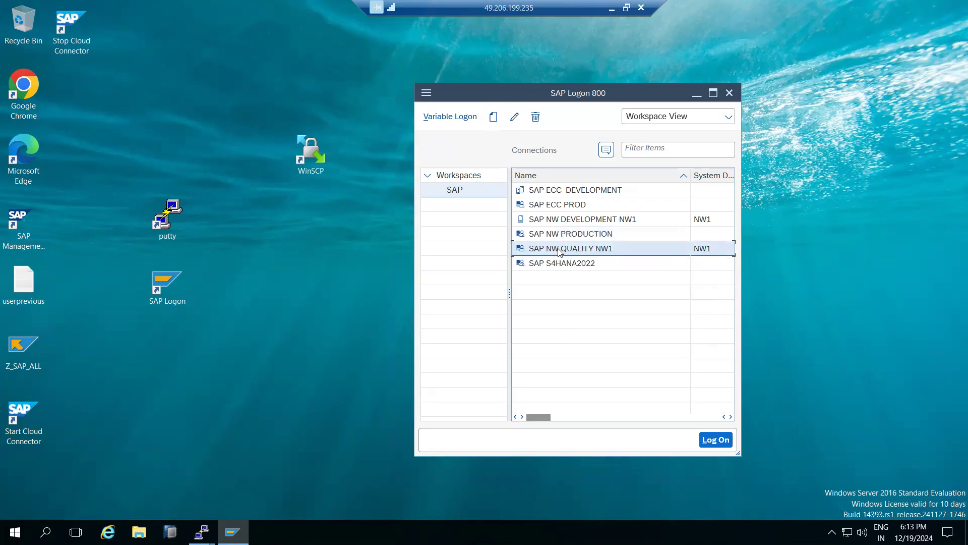
left_click(552, 237)
right_click(552, 239)
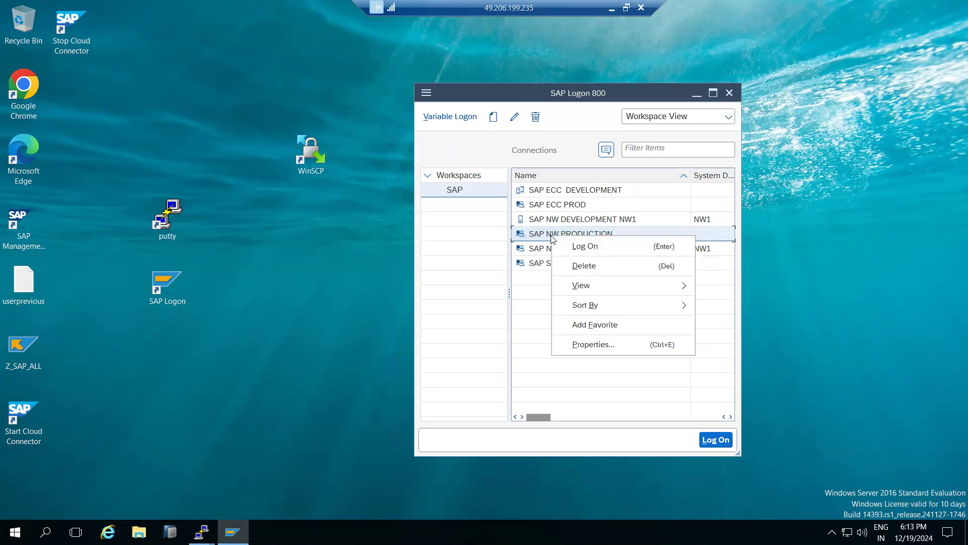
left_click(582, 268)
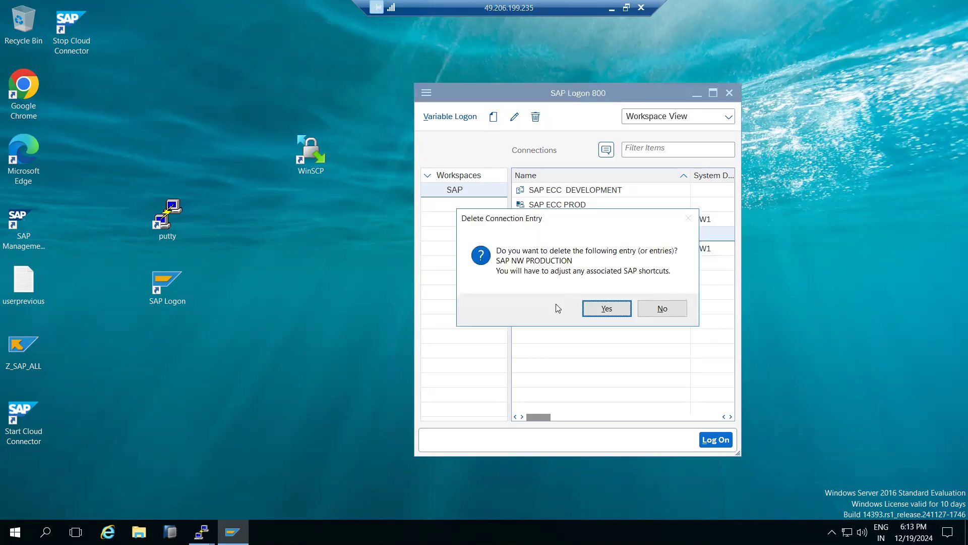
left_click(607, 309)
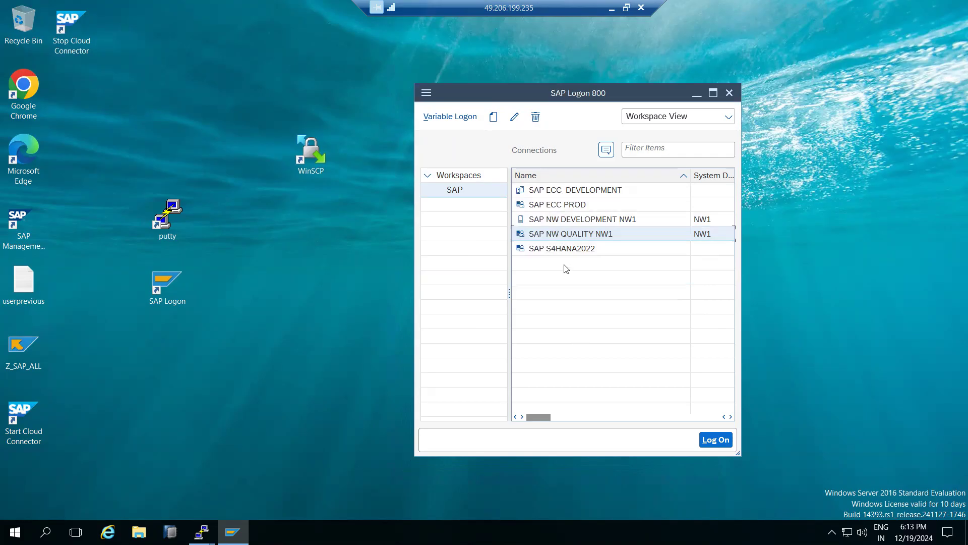
View the logon screens of SAP NW QUALITY NW1, SAP ECC DEVELOPMENT and SAP S4HANA2022, exiting each one
double_click(553, 235)
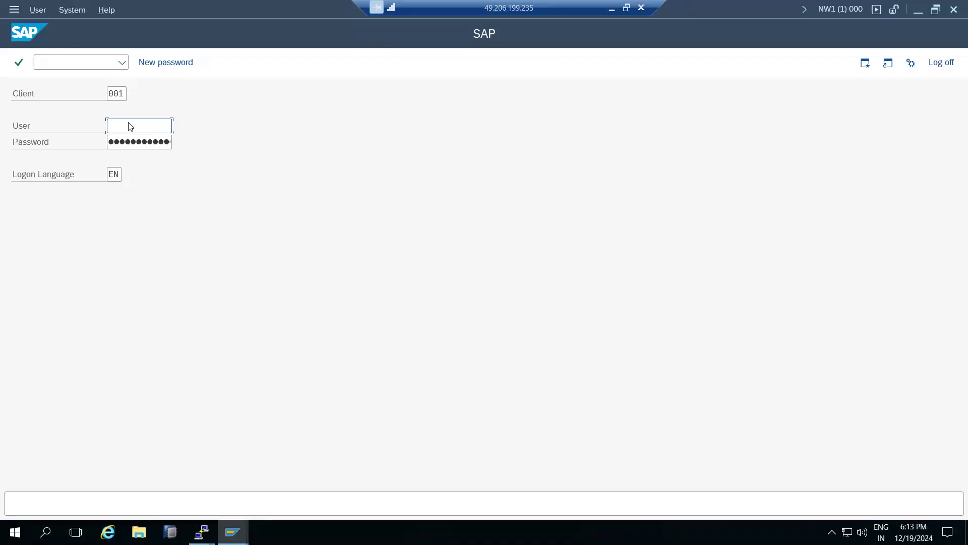
left_click(939, 63)
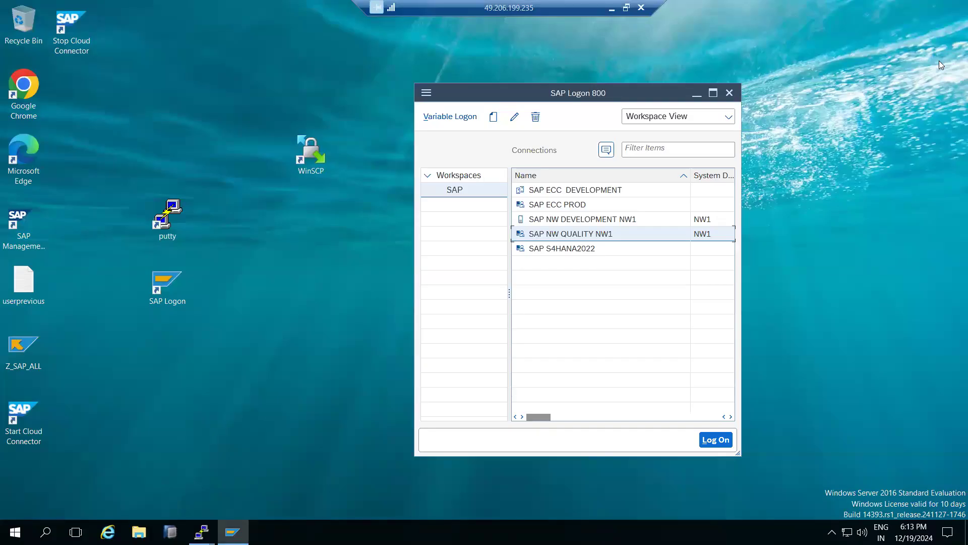
left_click(553, 193)
double_click(553, 193)
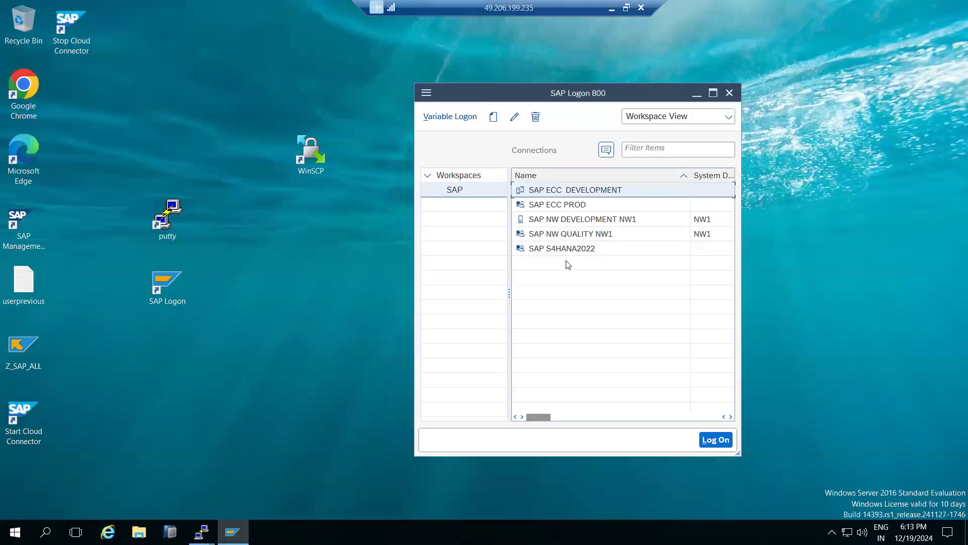
double_click(564, 251)
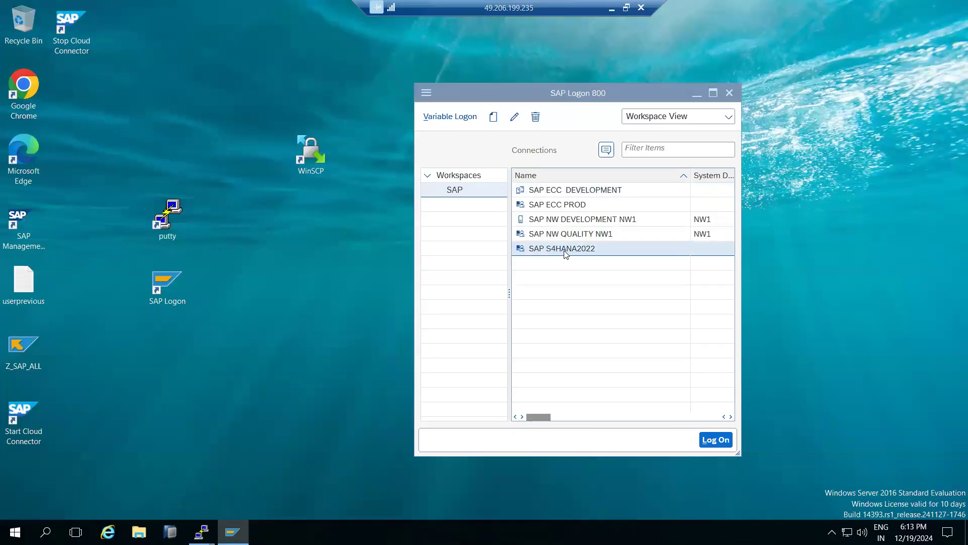
left_click(945, 62)
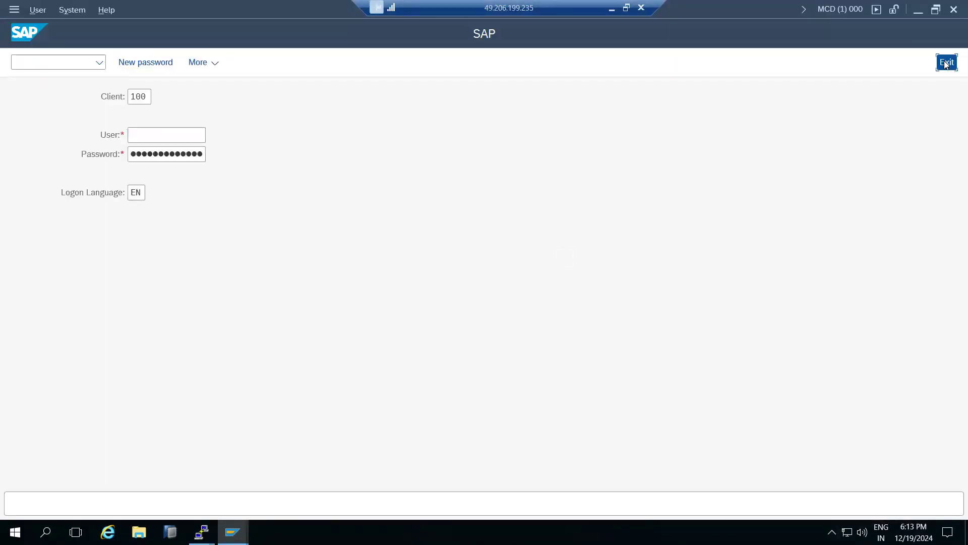
Compare the client field on the logon screens of SAP ECC DEVELOPMENT and SAP NW DEVELOPMENT NW1
double_click(565, 189)
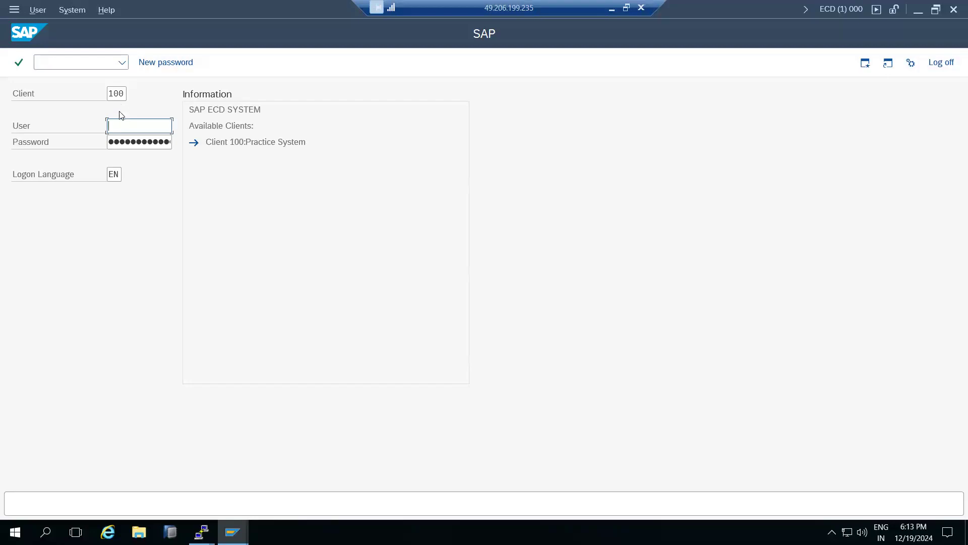
left_click(111, 93)
left_click(941, 62)
double_click(593, 218)
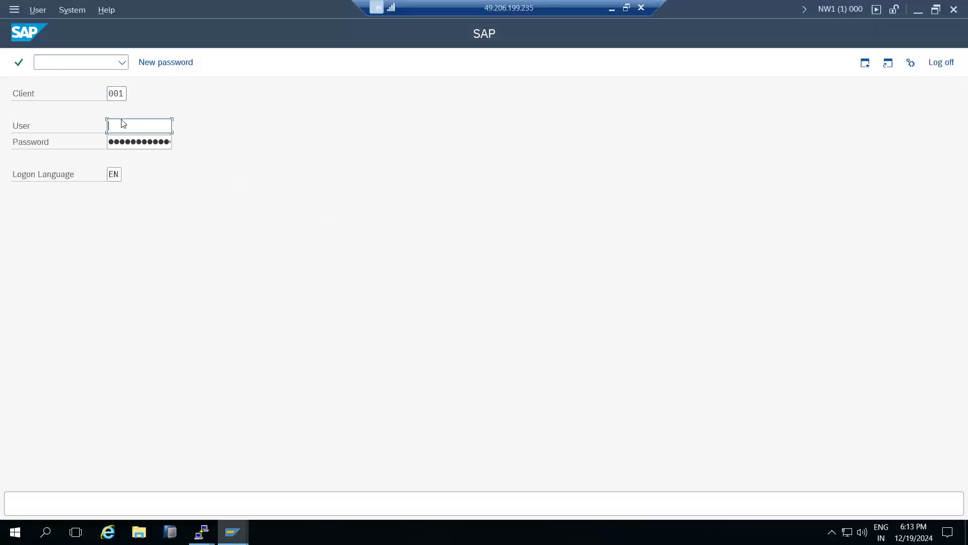
left_click_drag(111, 96, 123, 93)
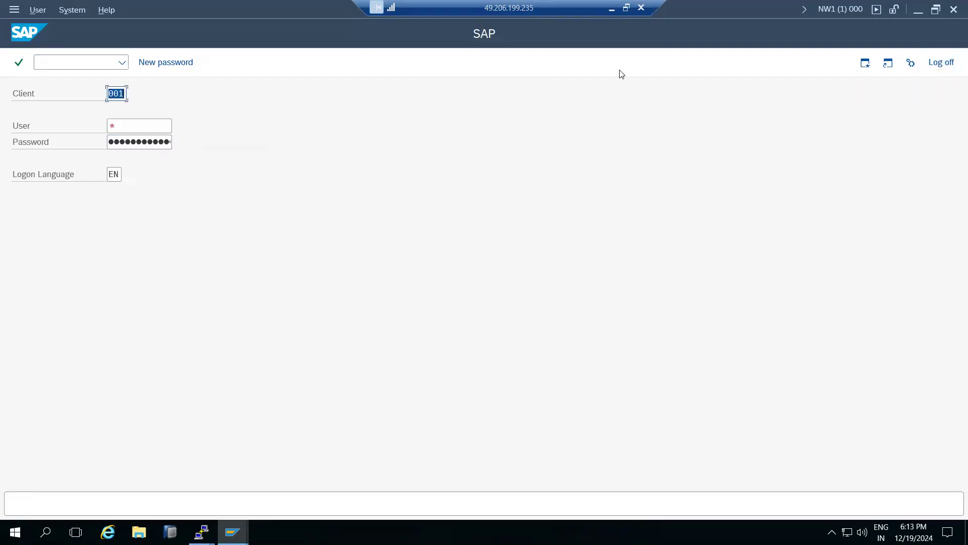
Switch to Paint and add a text box beside the installation notes with the lines OS :SIDADM and SAP : SAP*/DDIC
left_click(612, 8)
left_click_drag(227, 229, 545, 439)
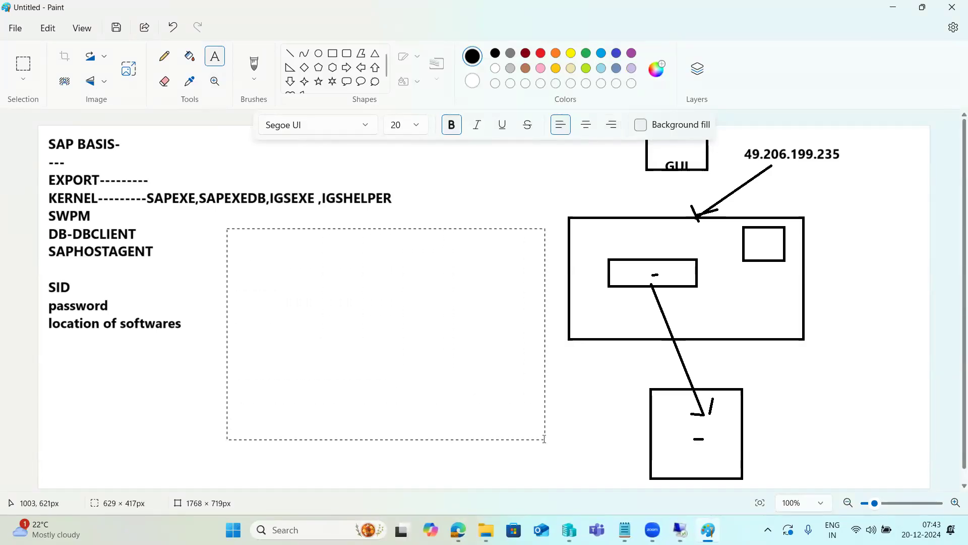
left_click(208, 223)
left_click_drag(219, 235, 548, 477)
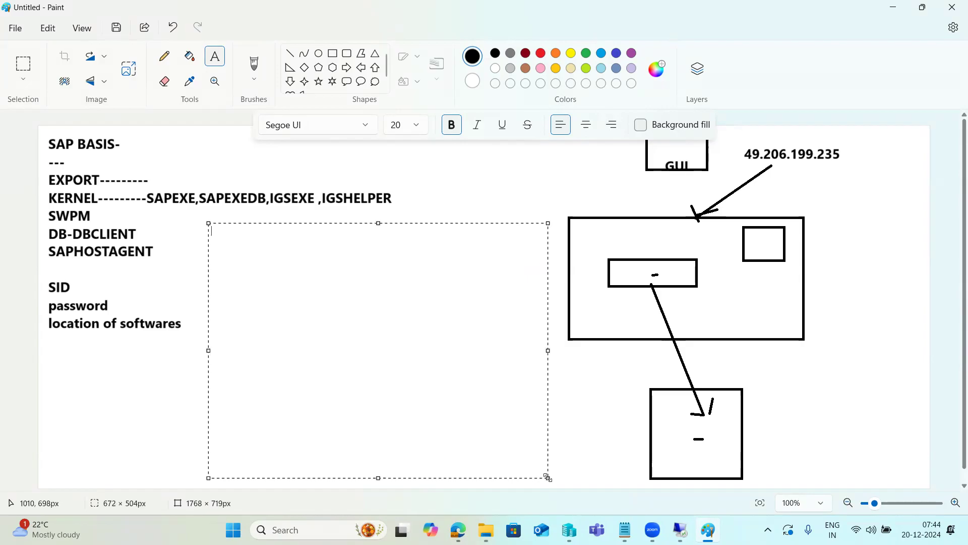
type("OS :SIDADM  ")
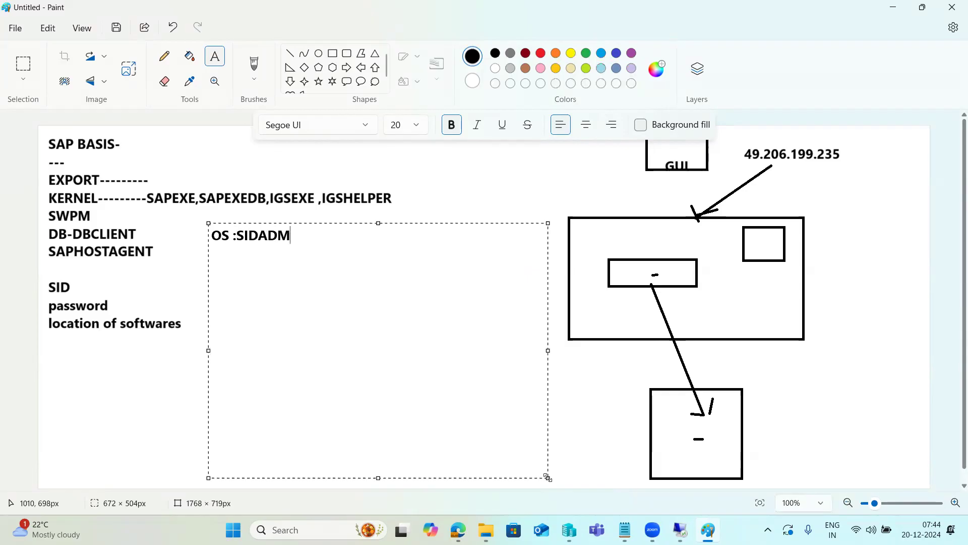
type("SAP : SAP*/DDIC  ")
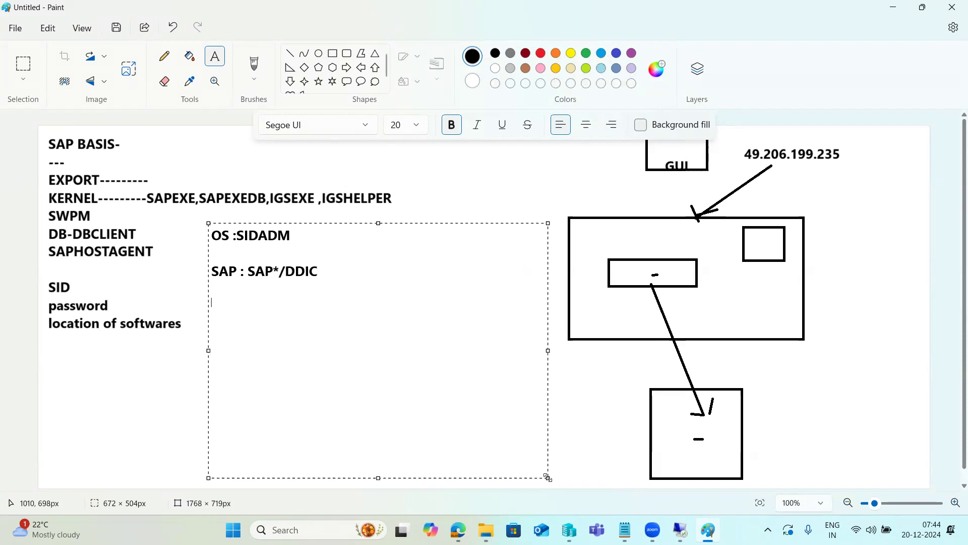
type("CLients :")
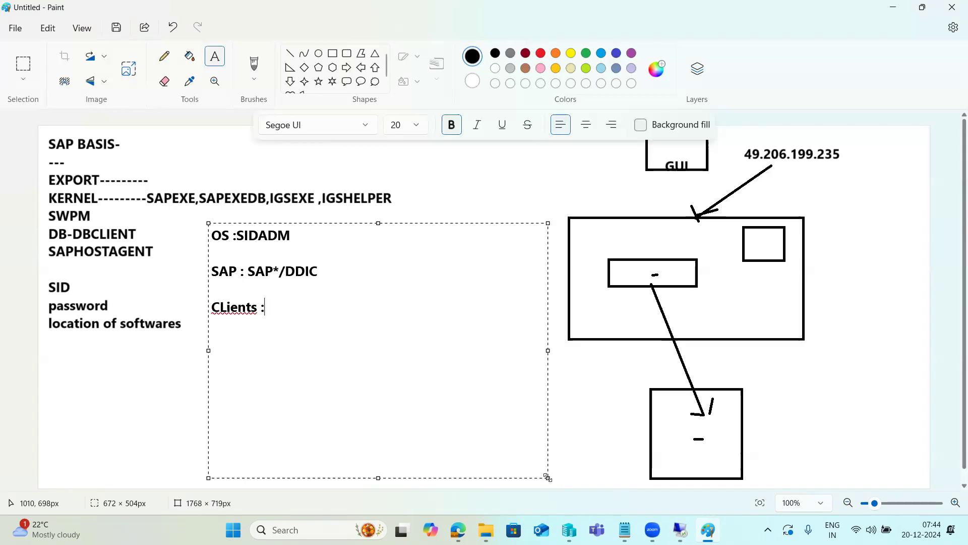
Add the client range as CLients :000-----999, followed by the lines 000 and 001 - master clients
type("00")
type("0-----")
type("999  ")
type("000 ")
type("001")
type(" - master ")
type("clients")
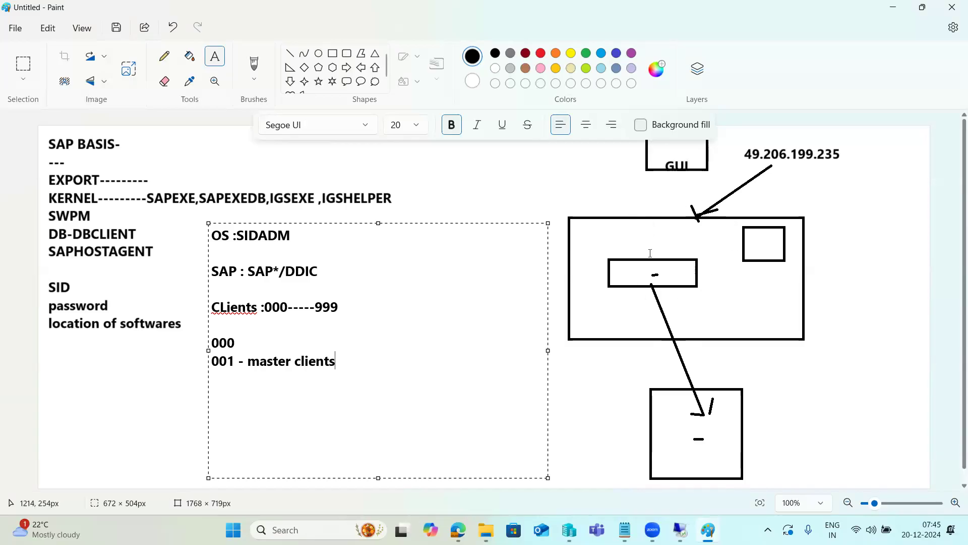
Highlight the 000 and 001 - master clients lines in the notes
left_click_drag(212, 340, 346, 362)
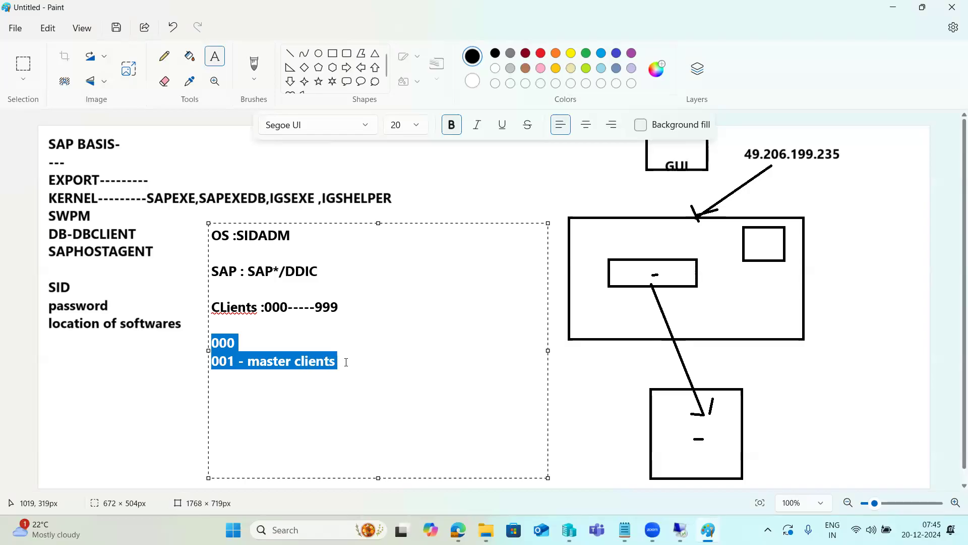
left_click(211, 341)
left_click_drag(211, 341, 346, 369)
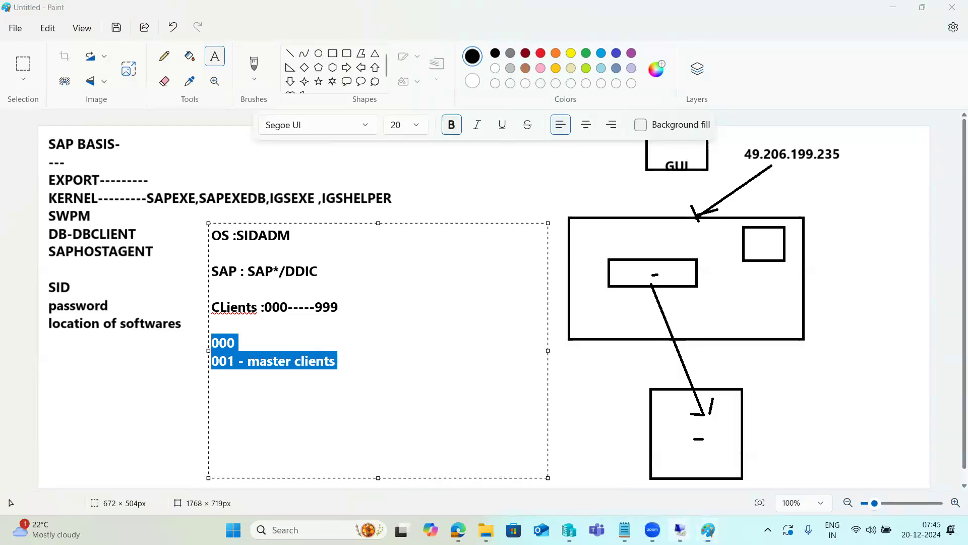
Place the cursor in the User field of the remote NW1 logon screen and return to Paint to highlight SAP*/DDIC
mouse_move(681, 530)
left_click(681, 466)
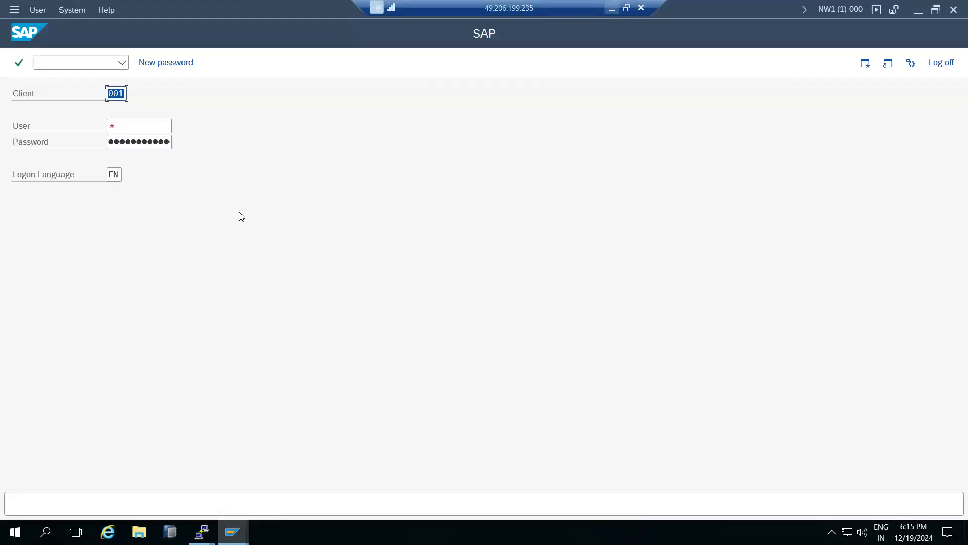
left_click(124, 126)
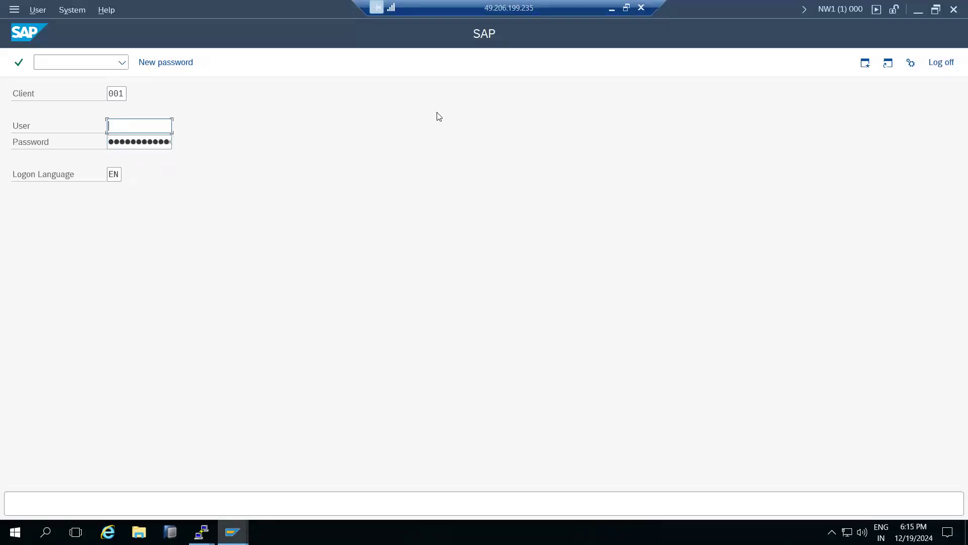
left_click(611, 8)
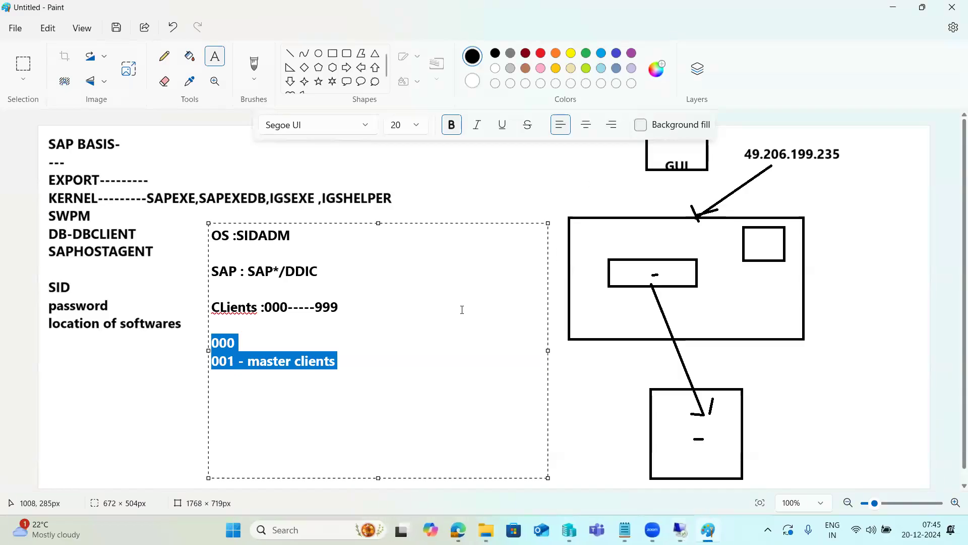
left_click_drag(247, 271, 319, 273)
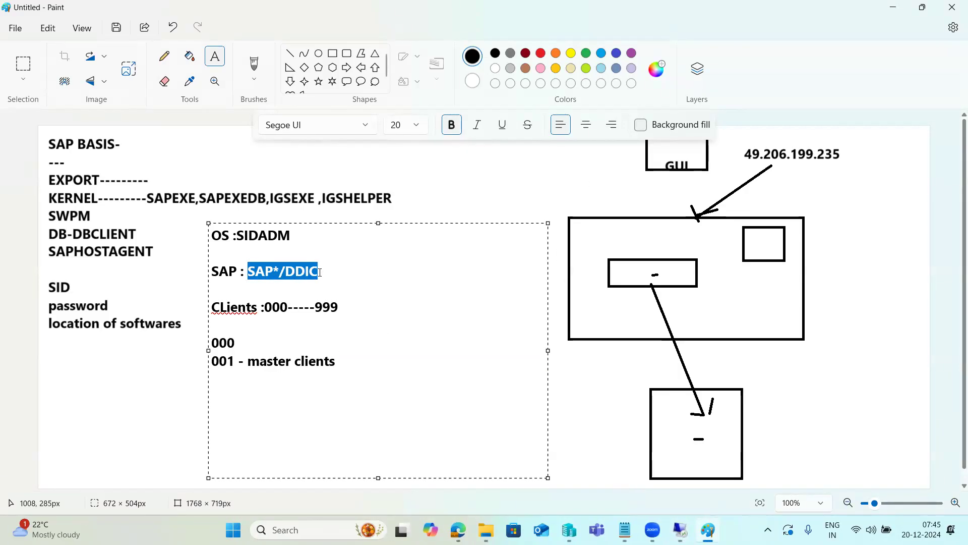
Switch to the remote SAP logon screen and enter ddic as the user for client 001
left_click(680, 530)
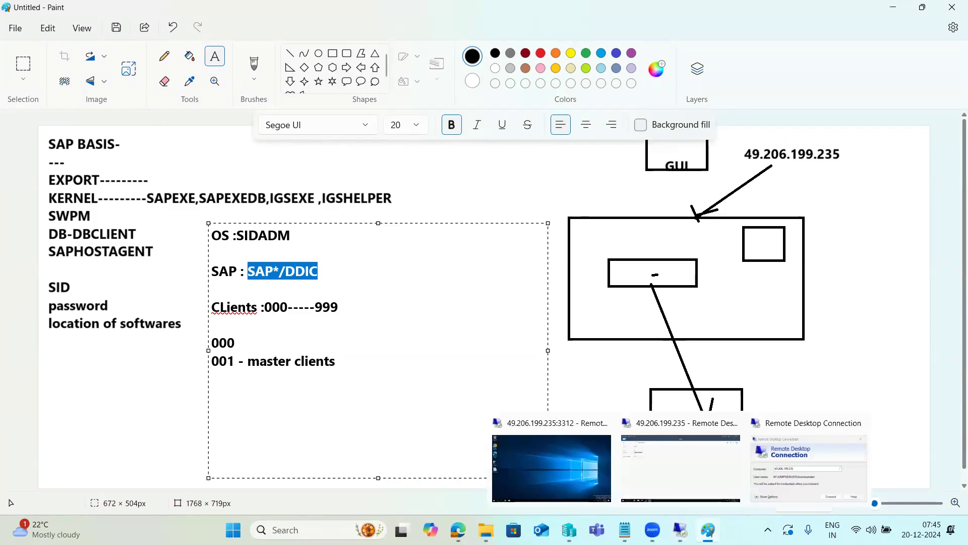
left_click(683, 461)
type("ddic")
key("Tab")
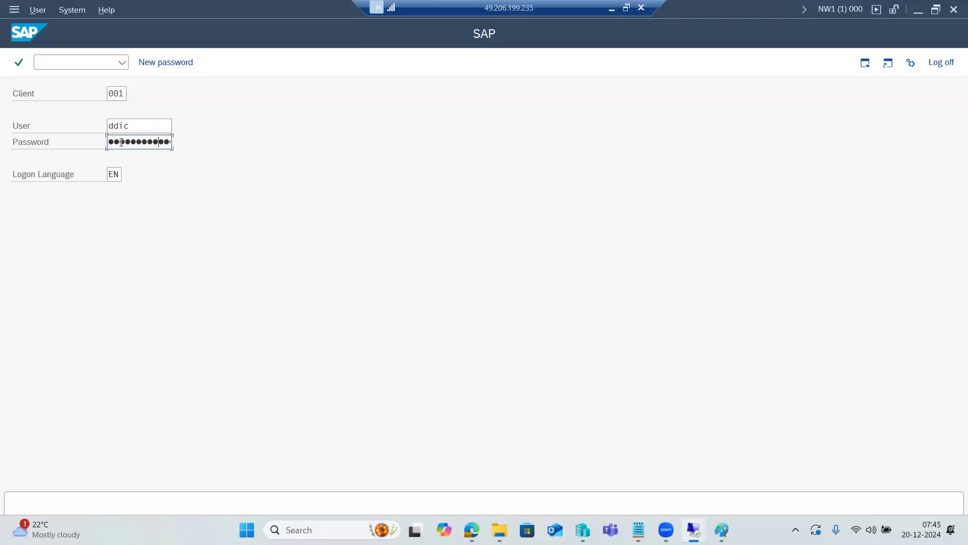
Submit the logon to client 001 as ddic and log off from the NW1 session
key("Return")
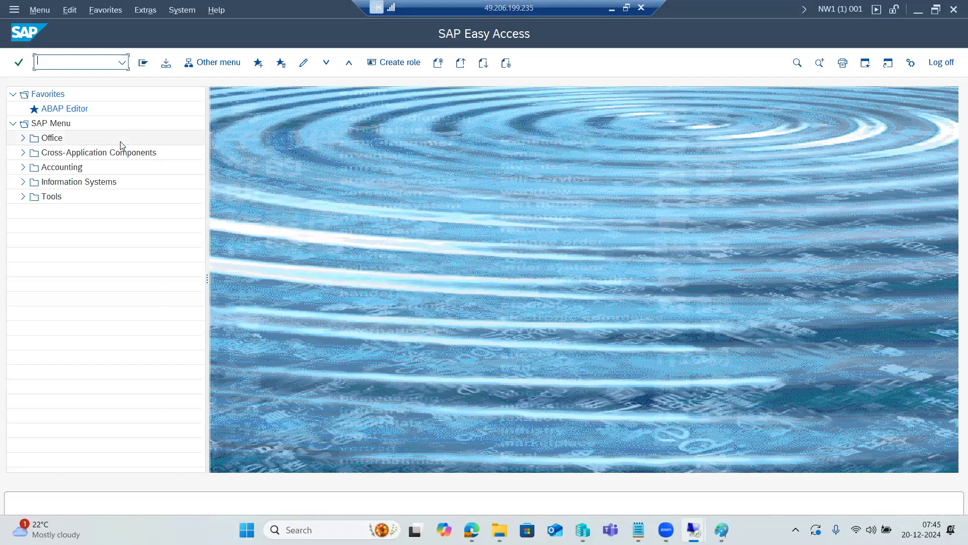
left_click(941, 62)
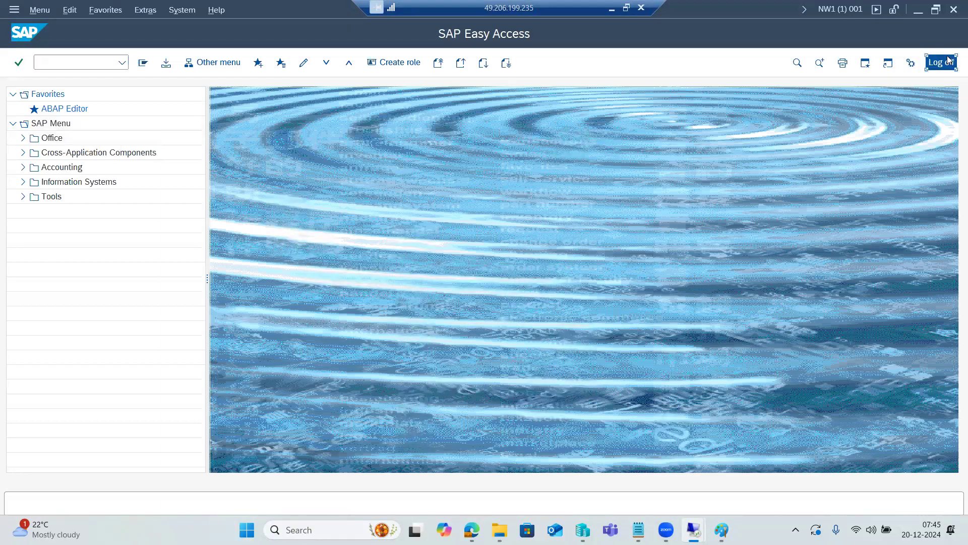
left_click(158, 265)
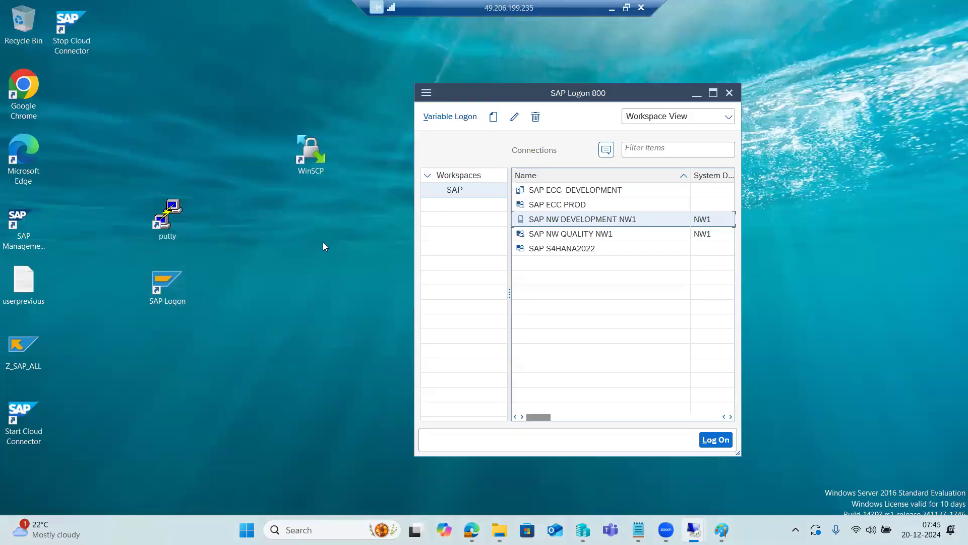
Open the SAP NW DEVELOPMENT NW1 logon screen and highlight client 001 in the Client field
double_click(556, 224)
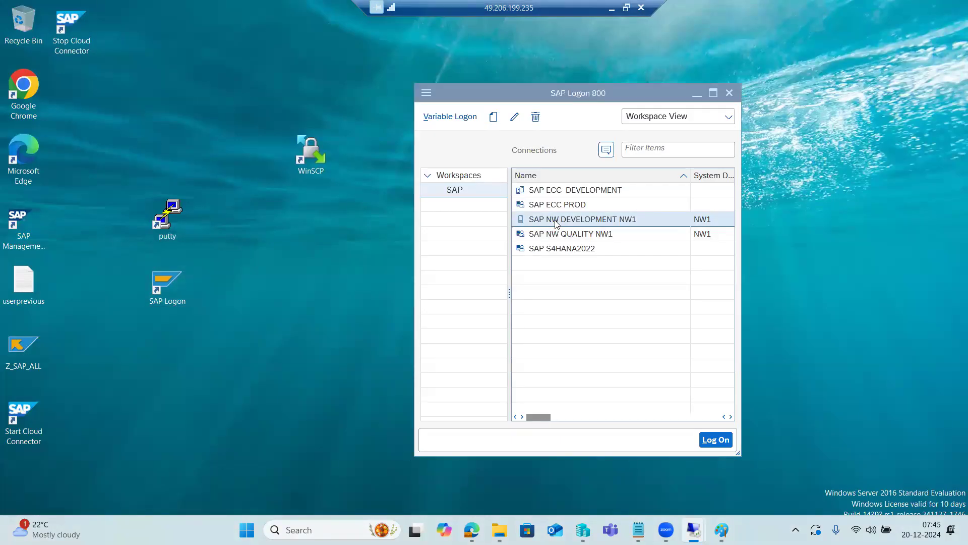
left_click_drag(125, 93, 107, 94)
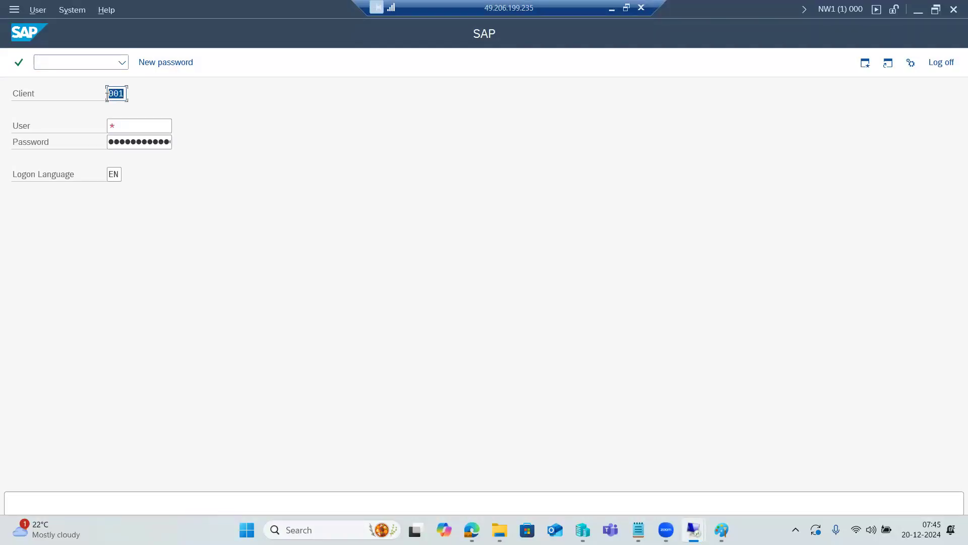
left_click(115, 93)
left_click(131, 123)
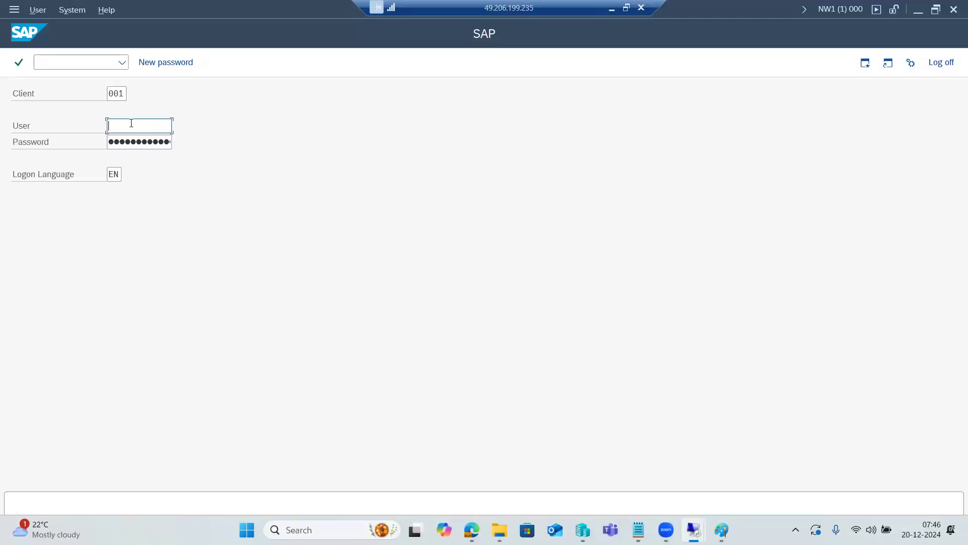
left_click_drag(125, 94, 107, 94)
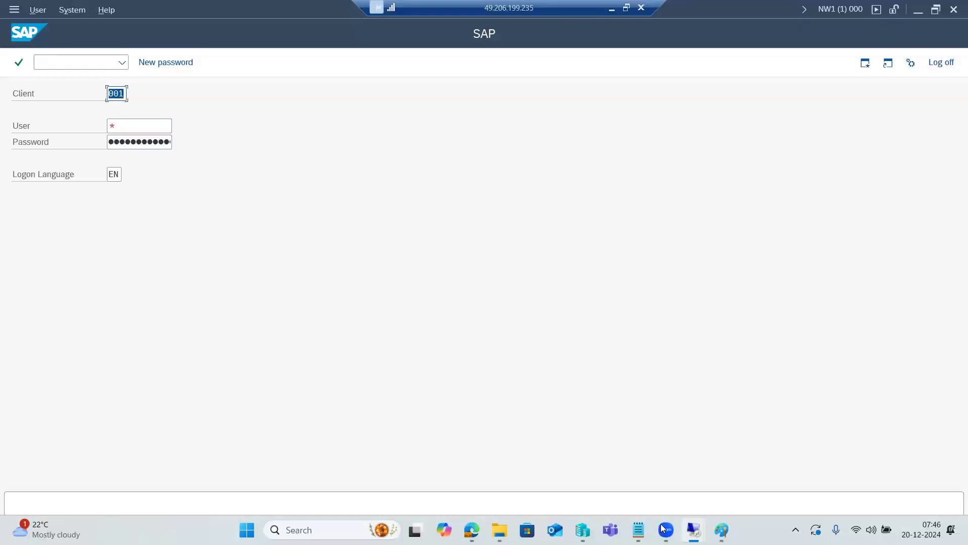
Switch to Paint and highlight the SAP*/DDIC users and the 000 and 001 - master clients lines
left_click(721, 529)
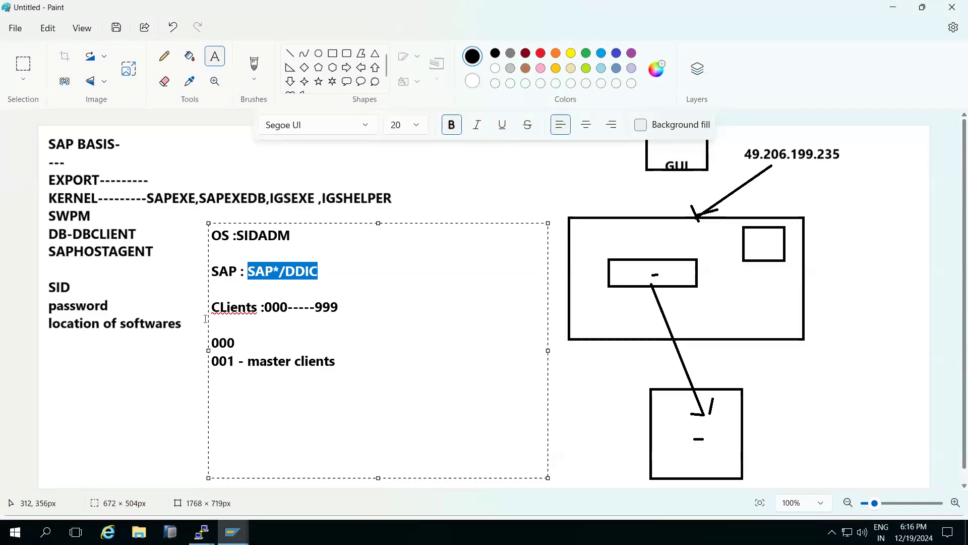
left_click_drag(219, 342, 337, 371)
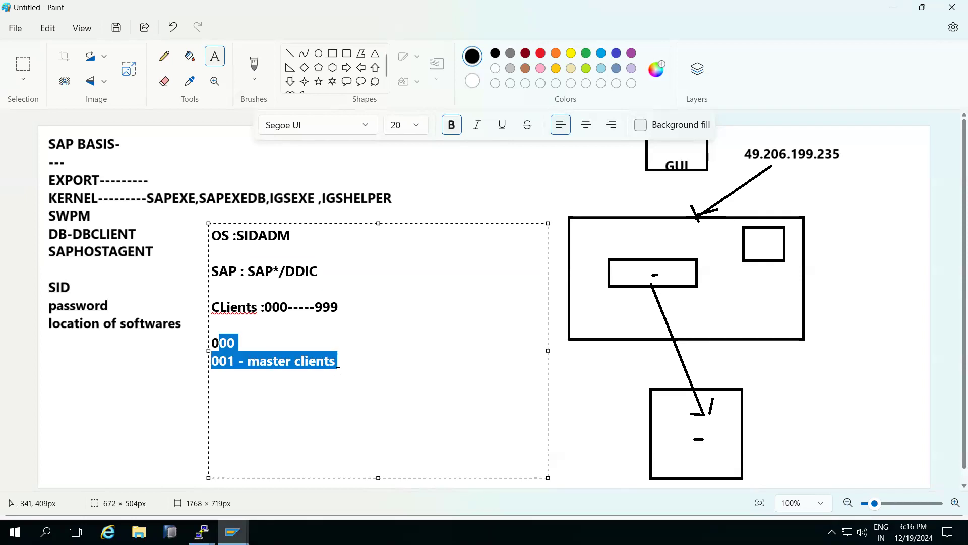
left_click_drag(250, 273, 318, 274)
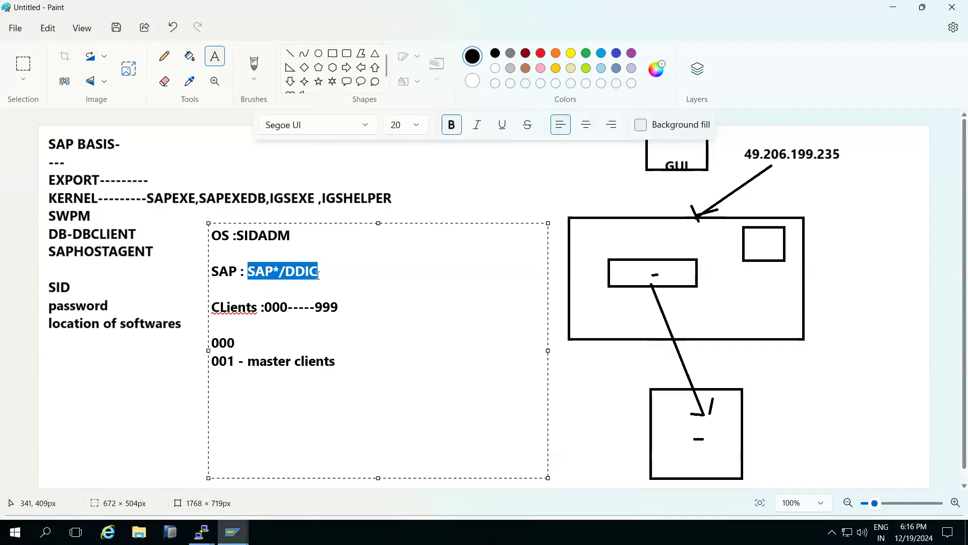
left_click(317, 275)
left_click_drag(255, 272, 306, 273)
left_click_drag(211, 345, 325, 361)
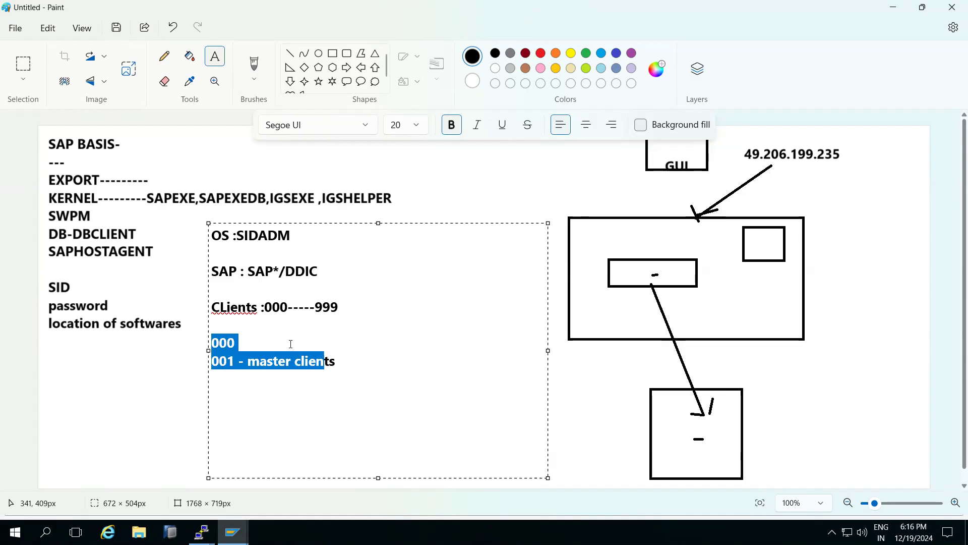
Return to the remote SAP logon screen and log on to client 001 as ddic with the account password, staying logged on
left_click(232, 532)
left_click(266, 456)
left_click(121, 128)
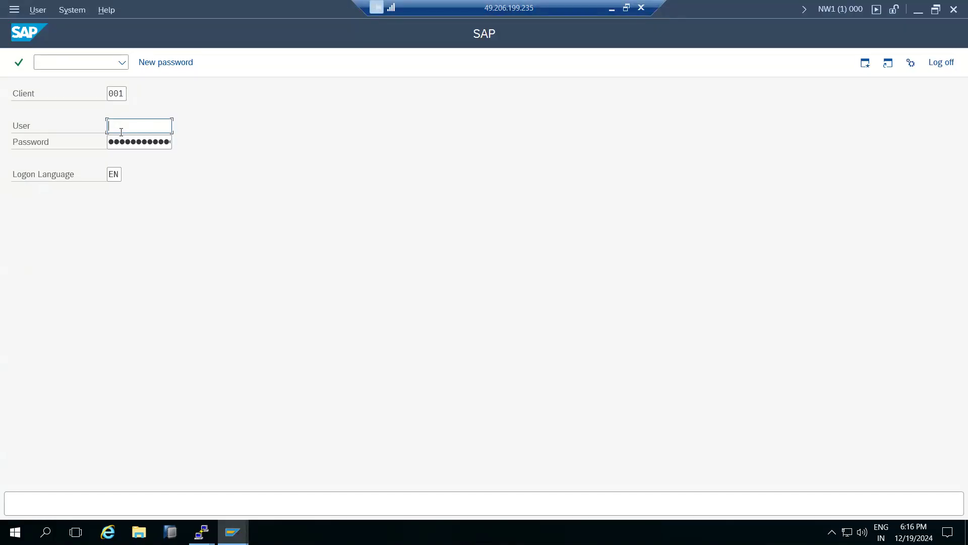
type("ddic")
key("Tab")
key("Return")
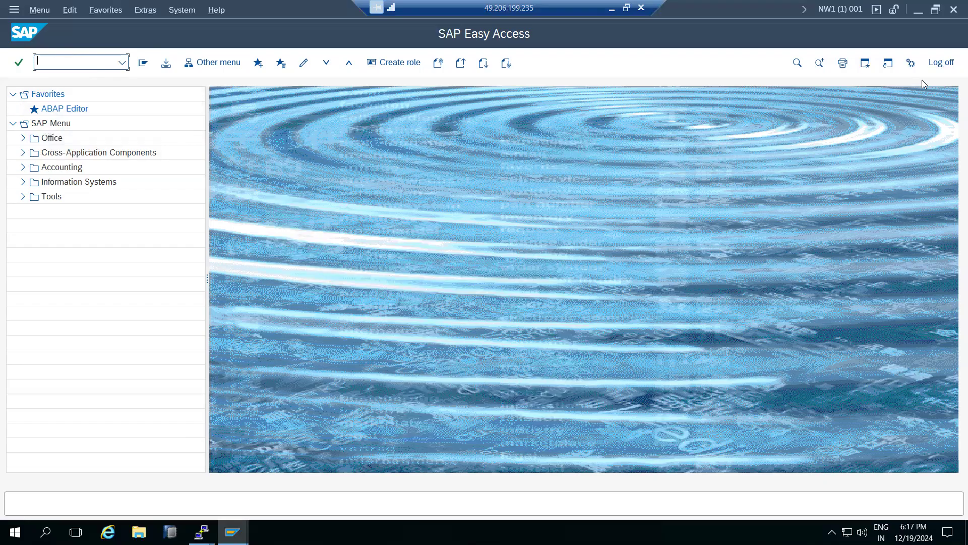
left_click(941, 62)
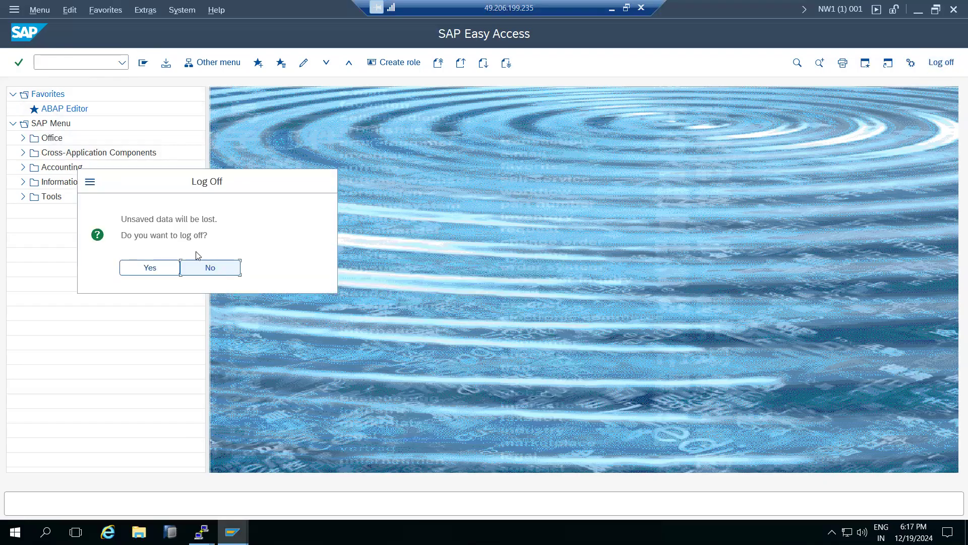
left_click(219, 268)
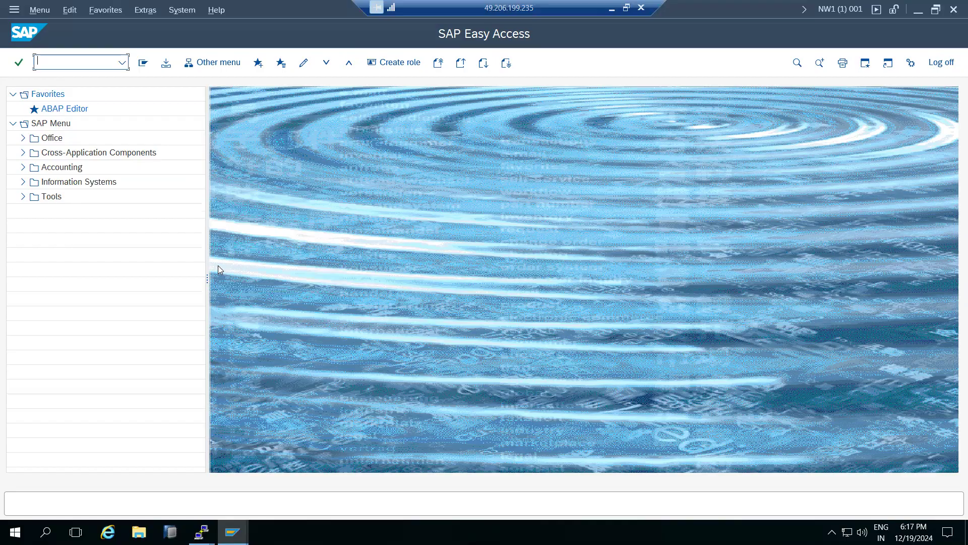
Switch to Paint and add the line SAP transaction code T-code below the master clients notes
left_click(611, 9)
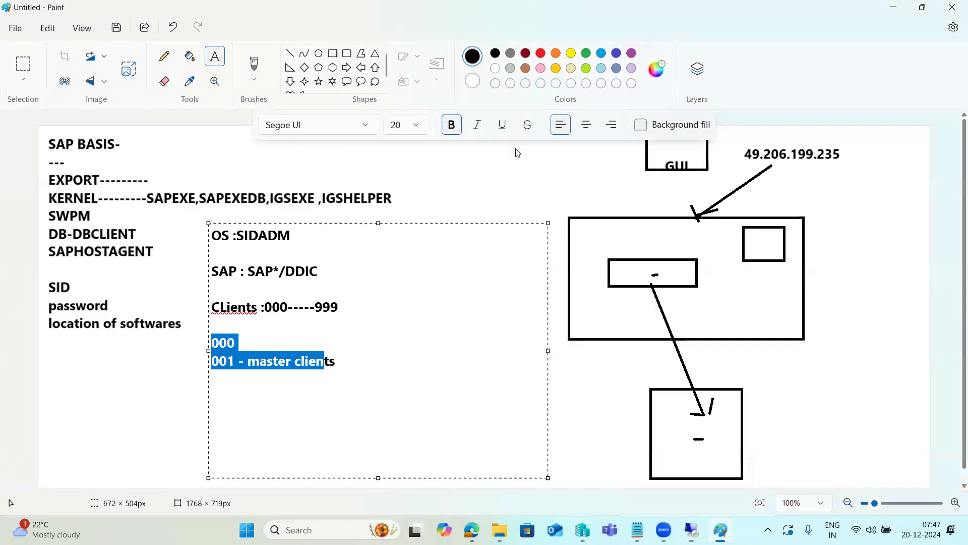
left_click(345, 359)
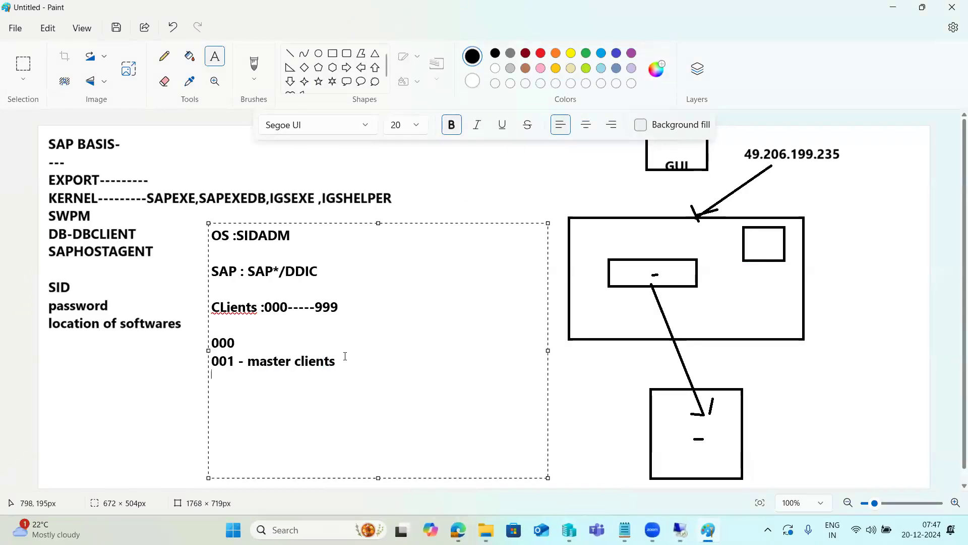
key("Return")
type("SAP transaction code ")
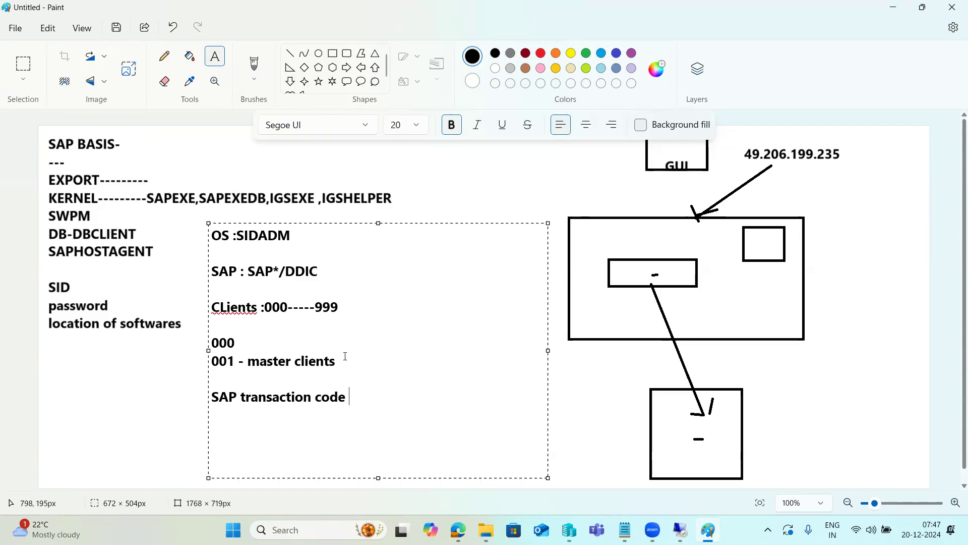
type("T-code")
Highlight the transaction code T-code note and look at the remote SAP Easy Access screen before returning to Paint
left_click_drag(393, 401, 213, 412)
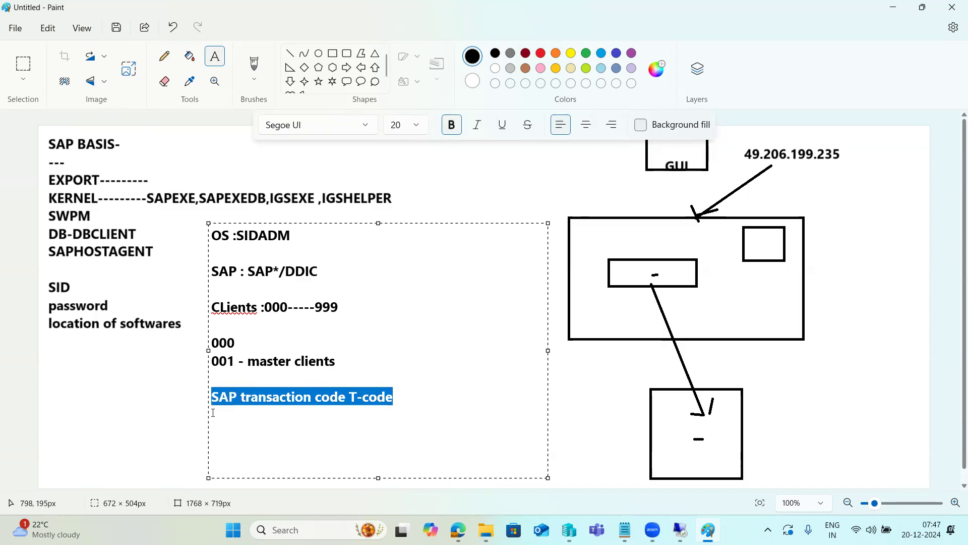
left_click_drag(241, 399, 414, 399)
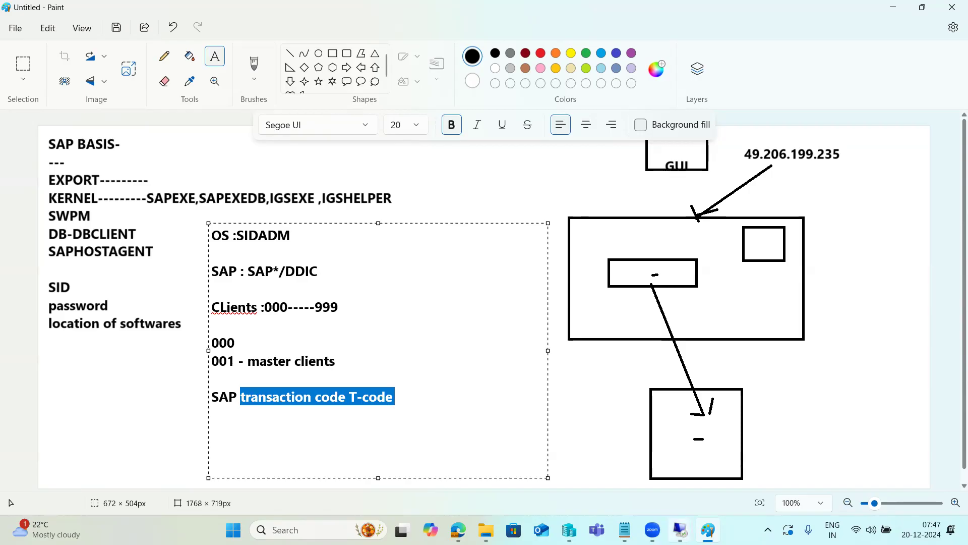
mouse_move(680, 529)
left_click(679, 464)
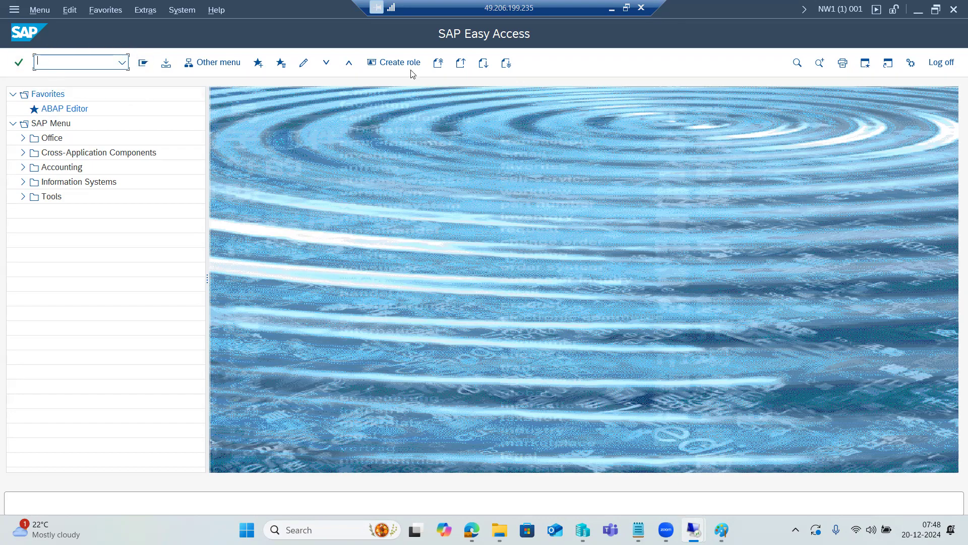
key("alt+Tab")
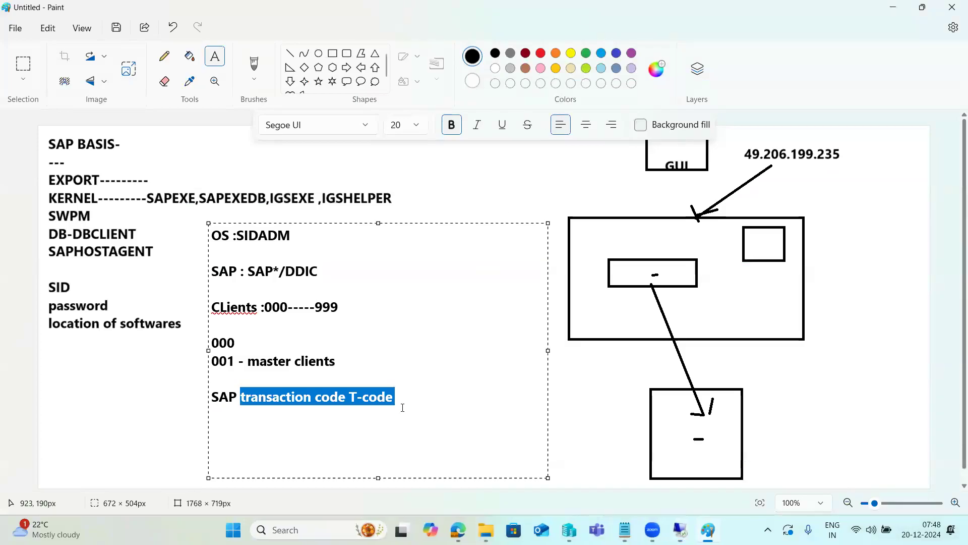
Add the line Ok code box below the T-code note, separated by a blank line
left_click(403, 399)
key("Return")
key("Return")
type("Ok")
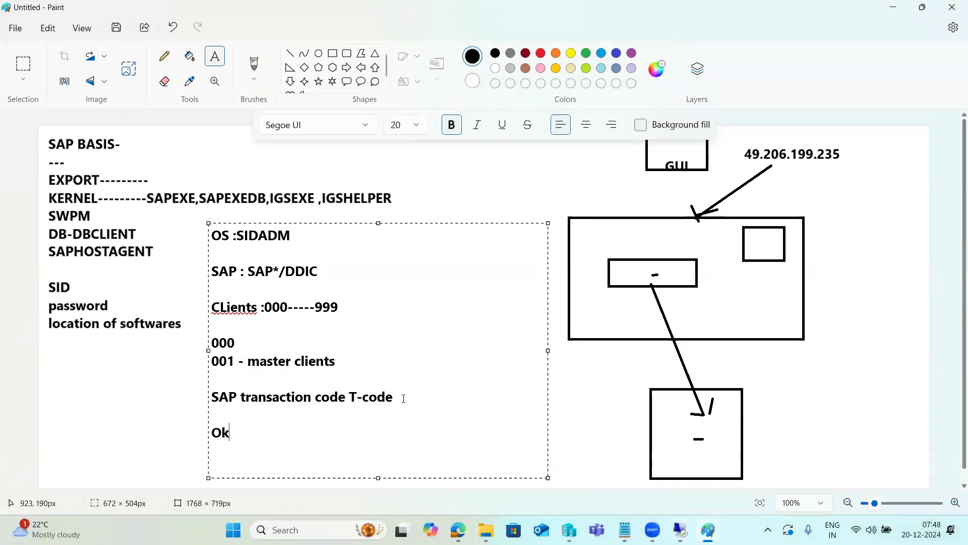
type(" code box")
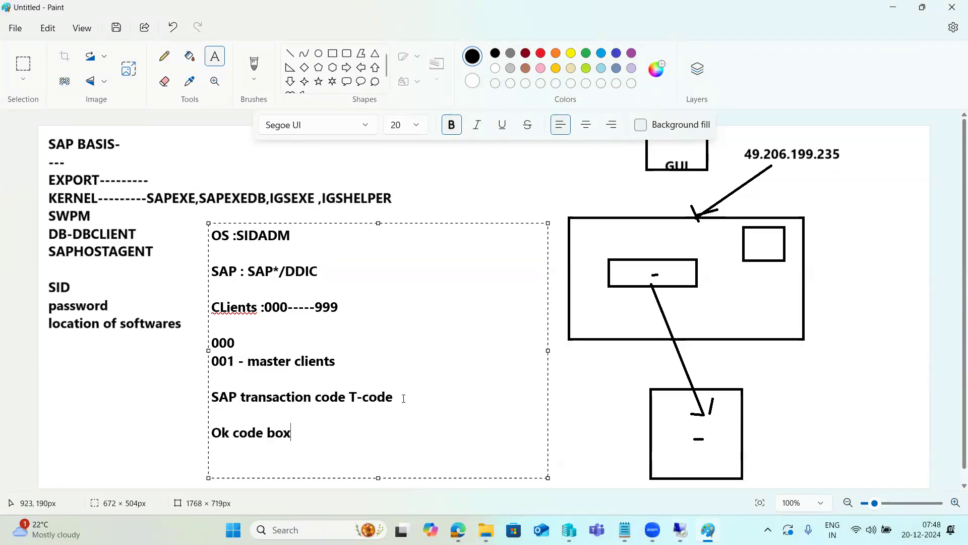
Switch to the remote SAP session, run transaction sick for the initial consistency check, and return to SAP Easy Access
mouse_move(680, 529)
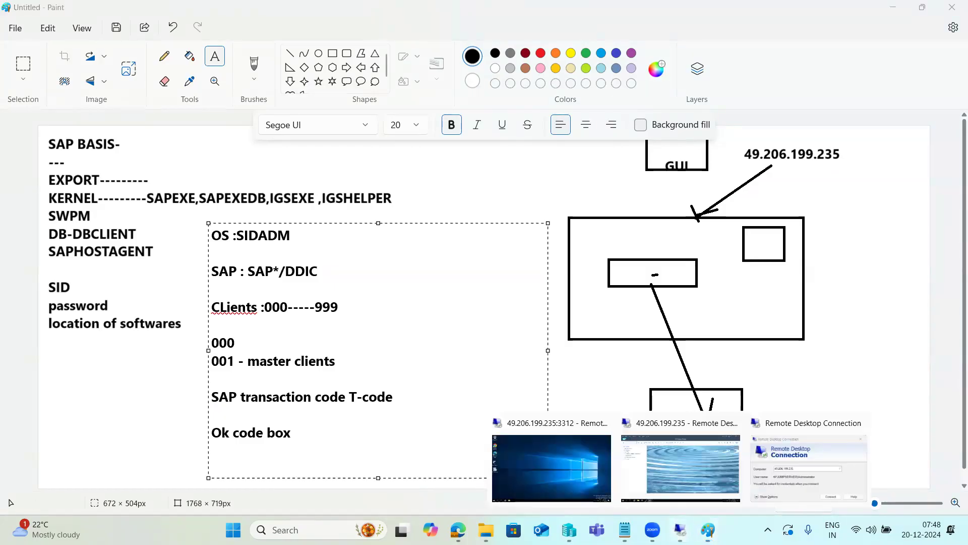
left_click(678, 459)
left_click(78, 64)
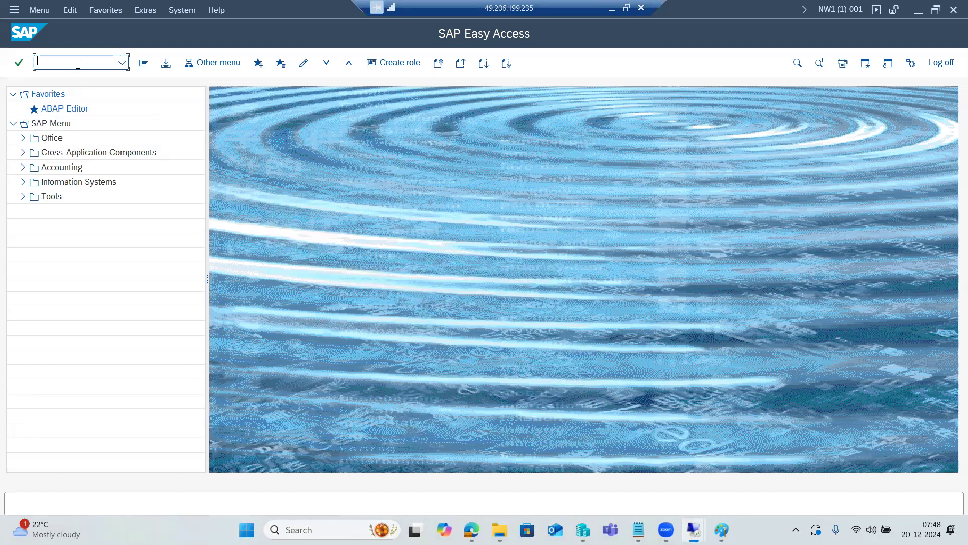
type("sick")
key("Return")
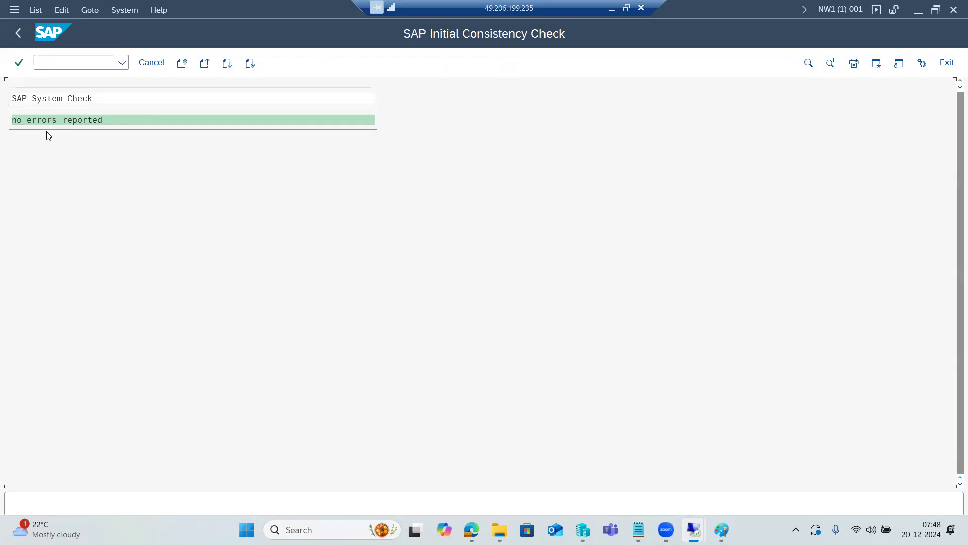
left_click(147, 63)
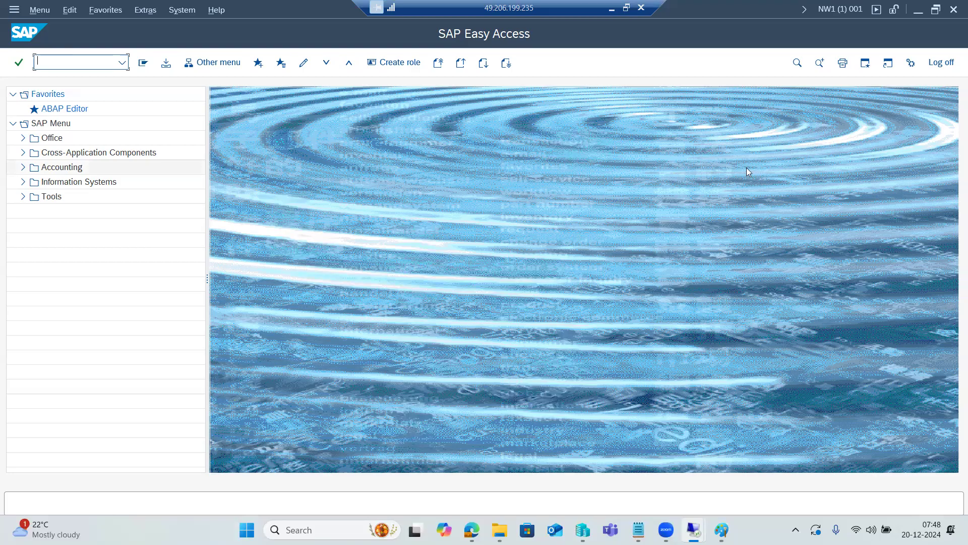
Run the sick transaction a second time in the remote SAP session and leave the system check
mouse_move(694, 529)
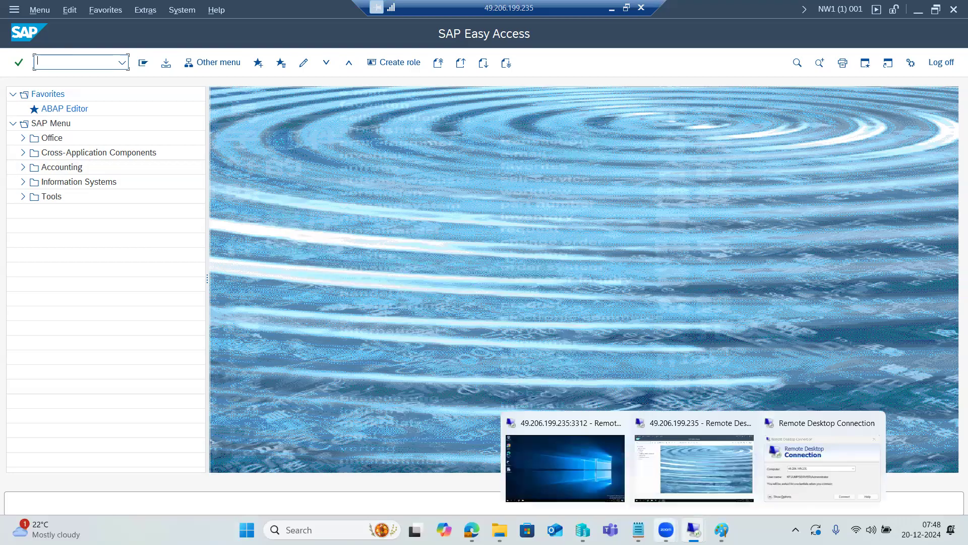
left_click(702, 463)
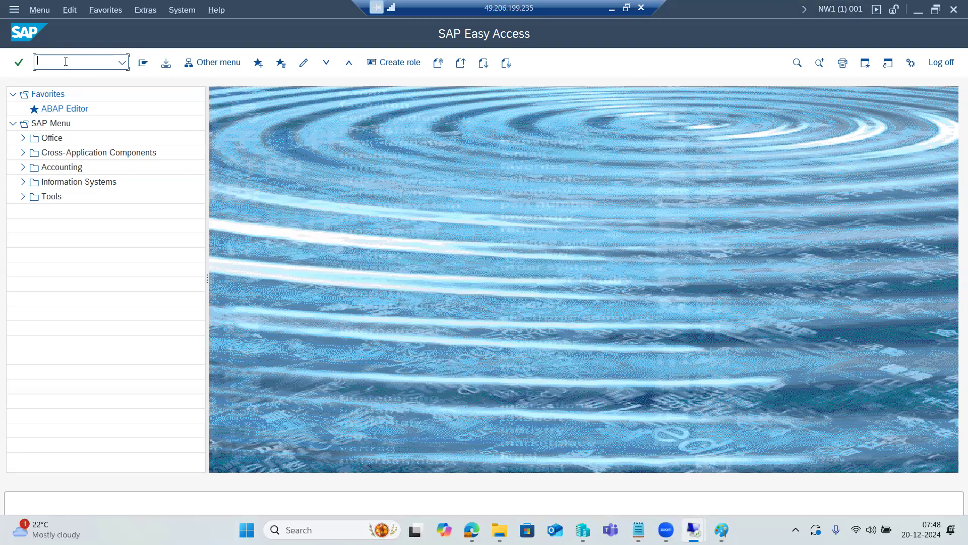
type("sick")
key("Return")
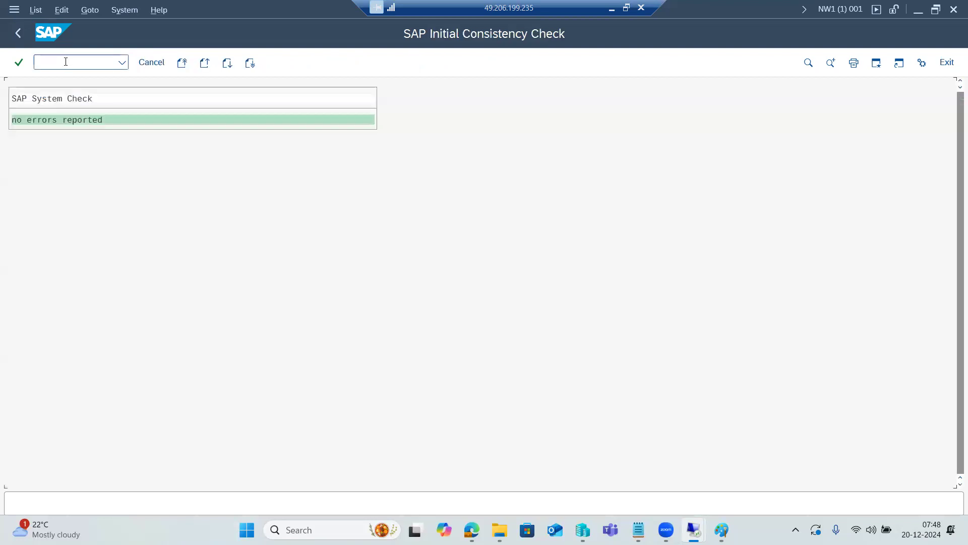
left_click(151, 63)
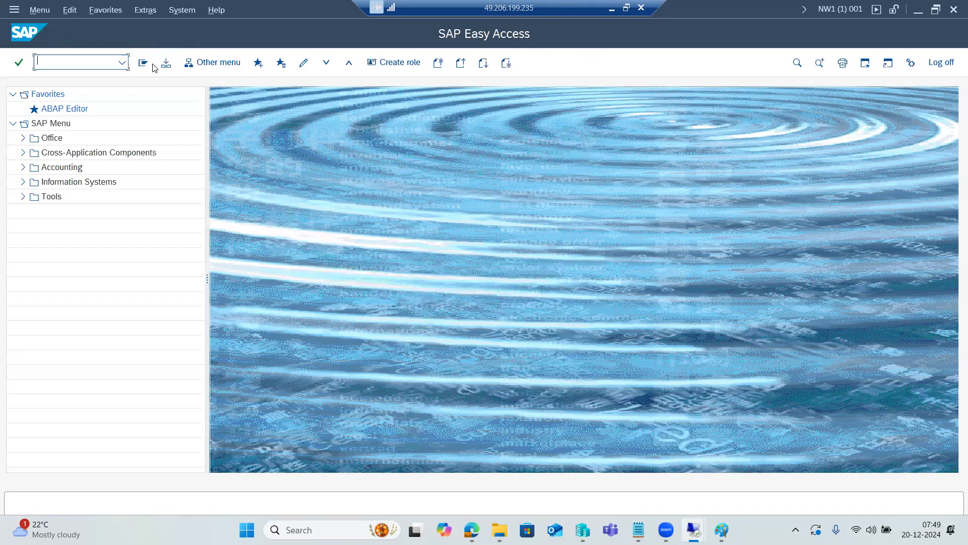
Rerun sick from the command history, examine the system check result, and exit to SAP Easy Access
left_click(122, 62)
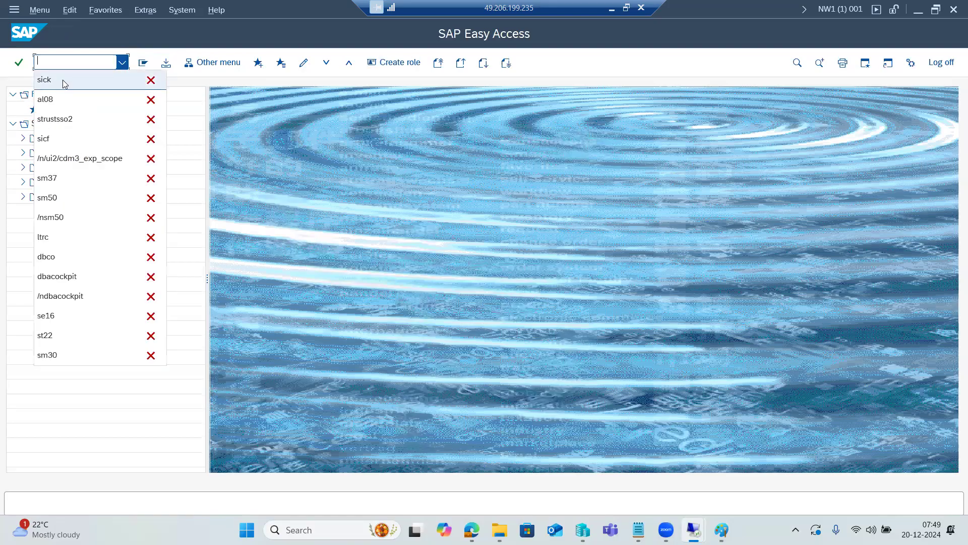
left_click(63, 80)
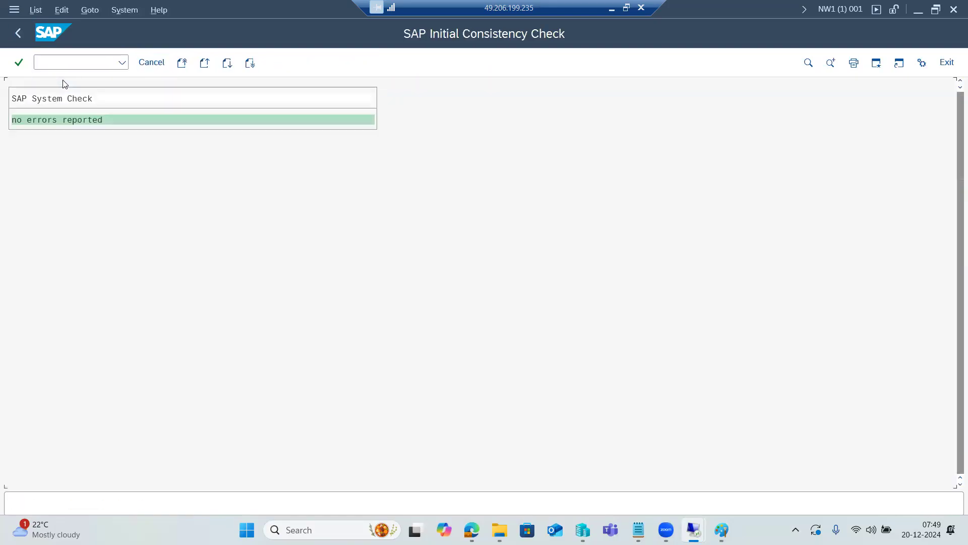
left_click(25, 122)
left_click(146, 64)
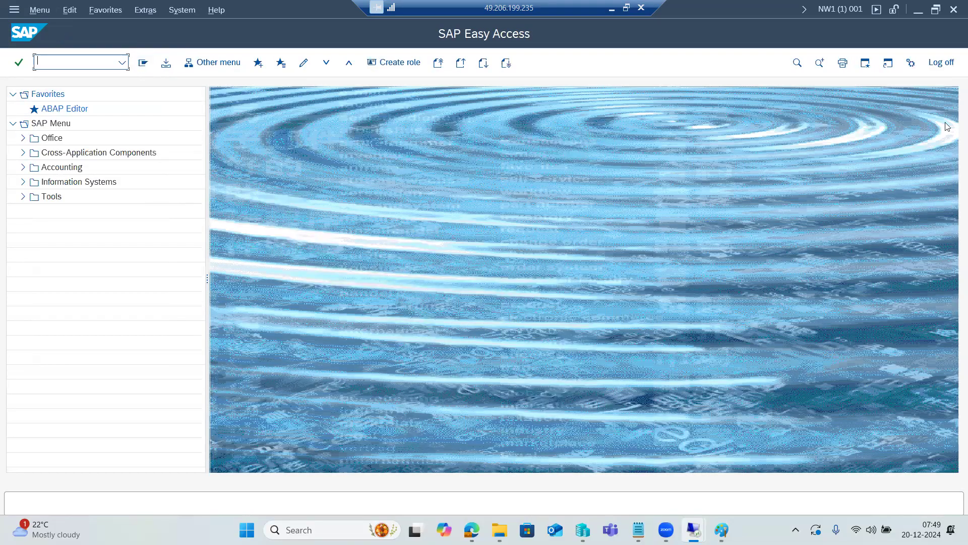
Log off from the NW1 session, confirming the log-off, and return to the SAP Logon connection list
left_click(941, 62)
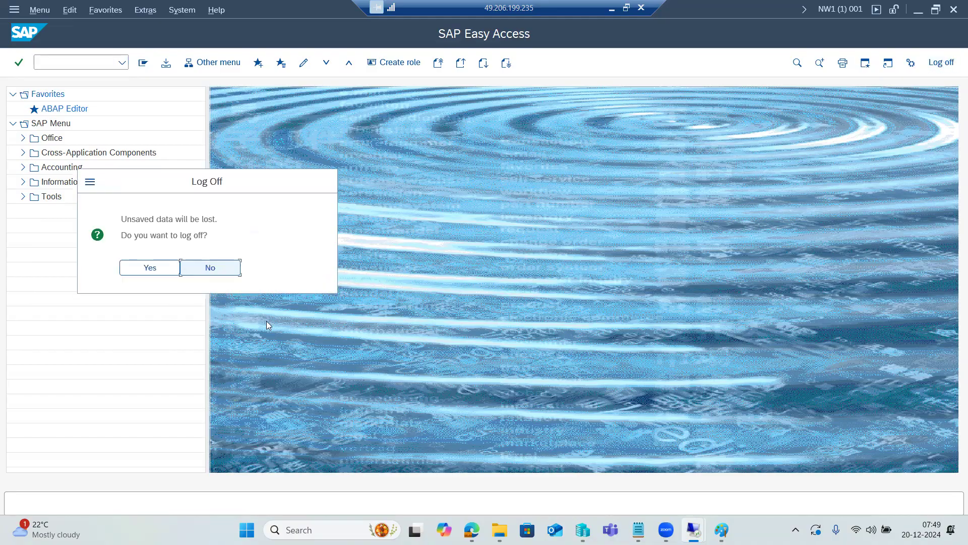
left_click(171, 267)
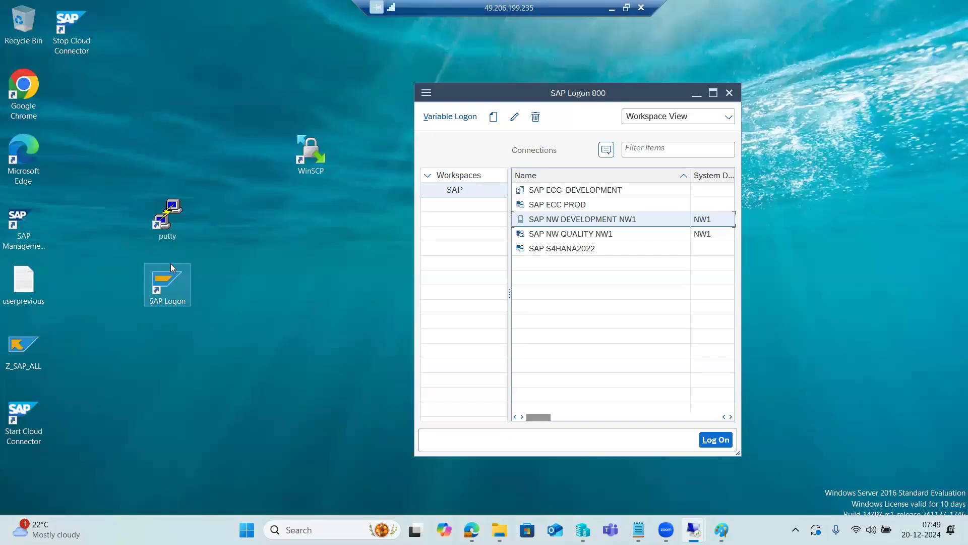
left_click(682, 177)
left_click(682, 177)
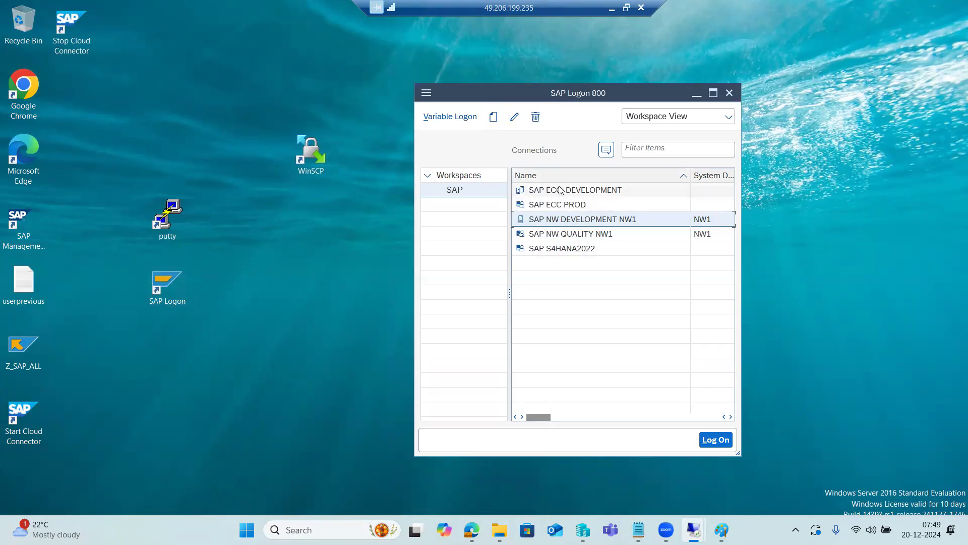
Log on to SAP NW DEVELOPMENT NW1, client 001, as user basis with the account password
double_click(557, 222)
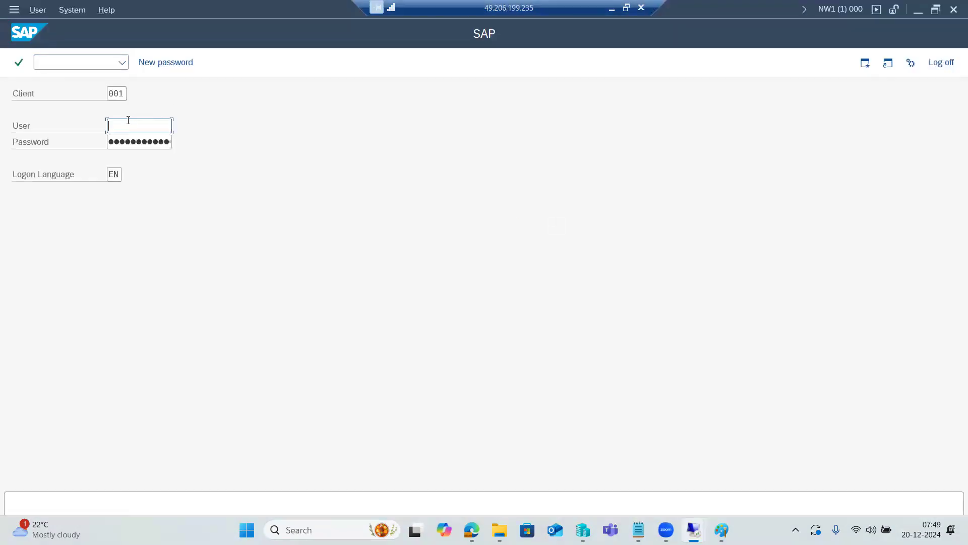
type("basis")
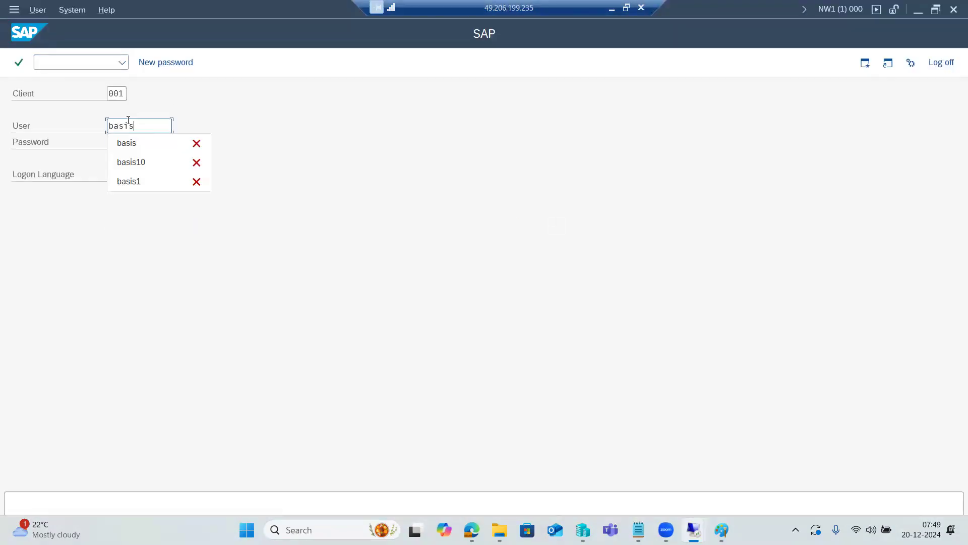
key("Tab")
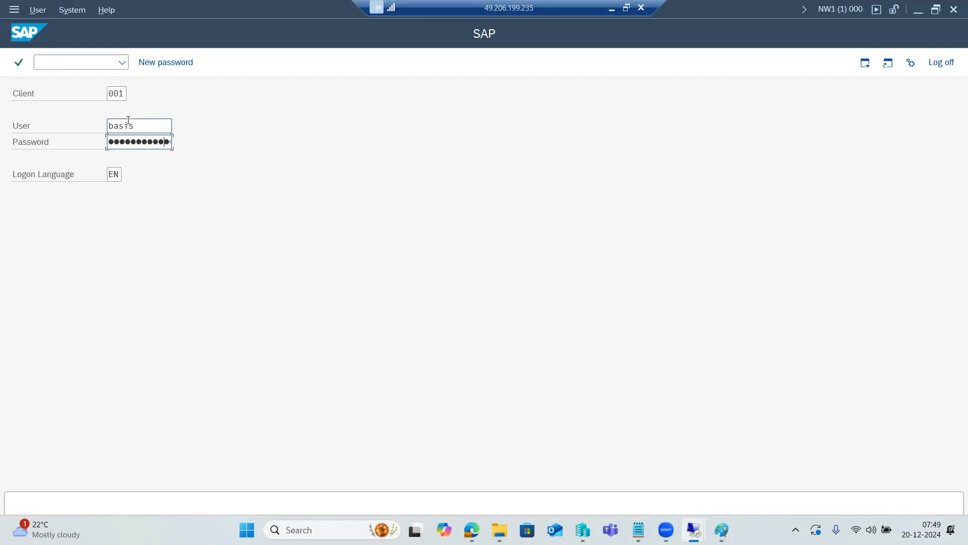
key("Return")
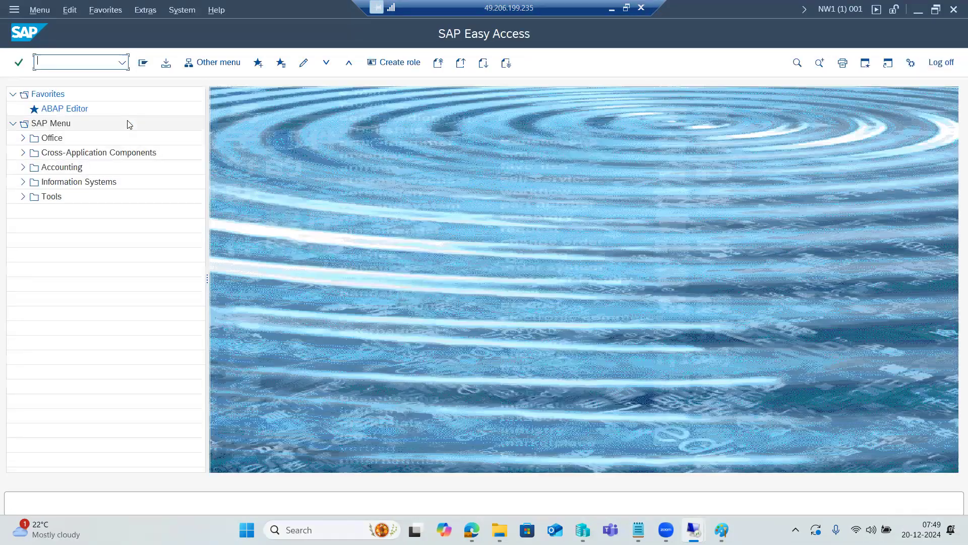
Run transaction sick in the new session and cancel out of the consistency check to SAP Easy Access
type("sick")
key("Return")
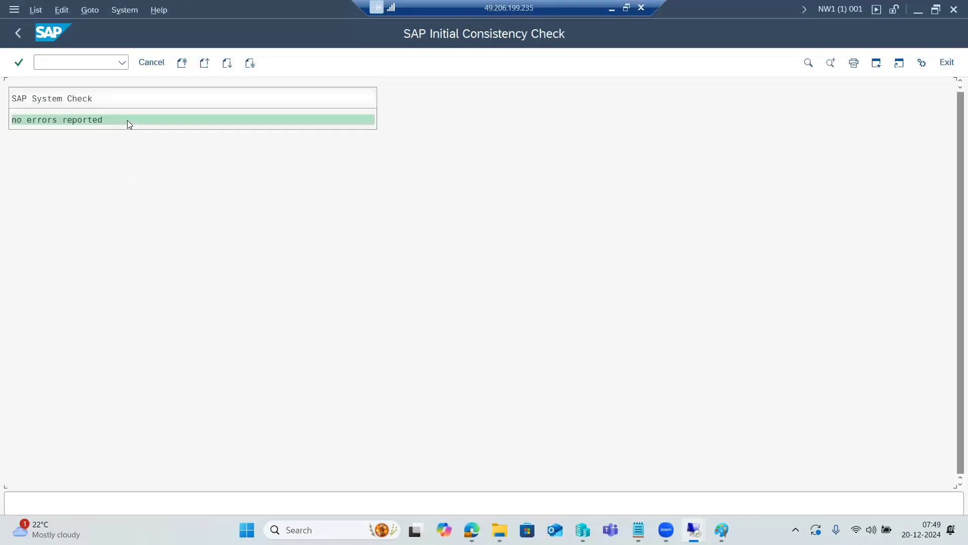
left_click(150, 62)
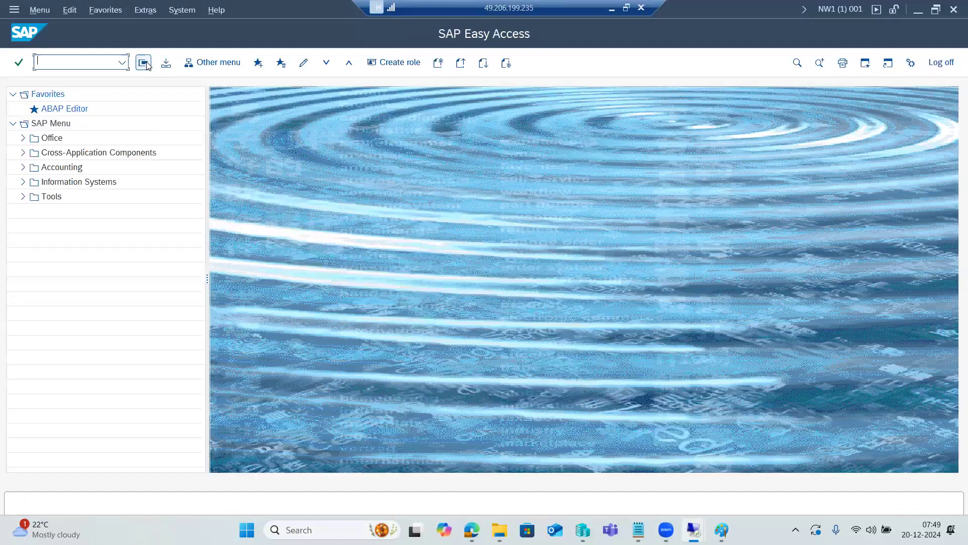
Log off from NW1 and close the SAP Logon window
left_click(941, 62)
left_click(158, 261)
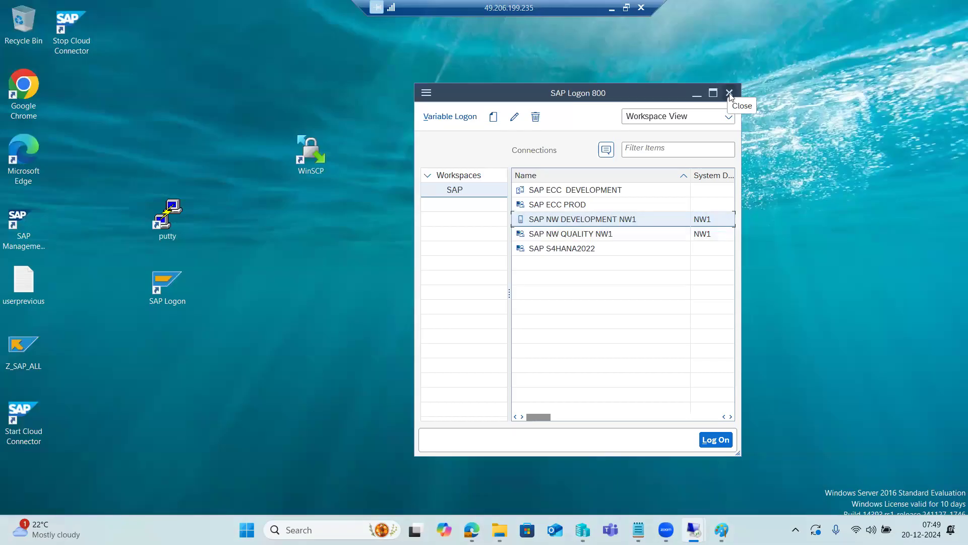
left_click(730, 94)
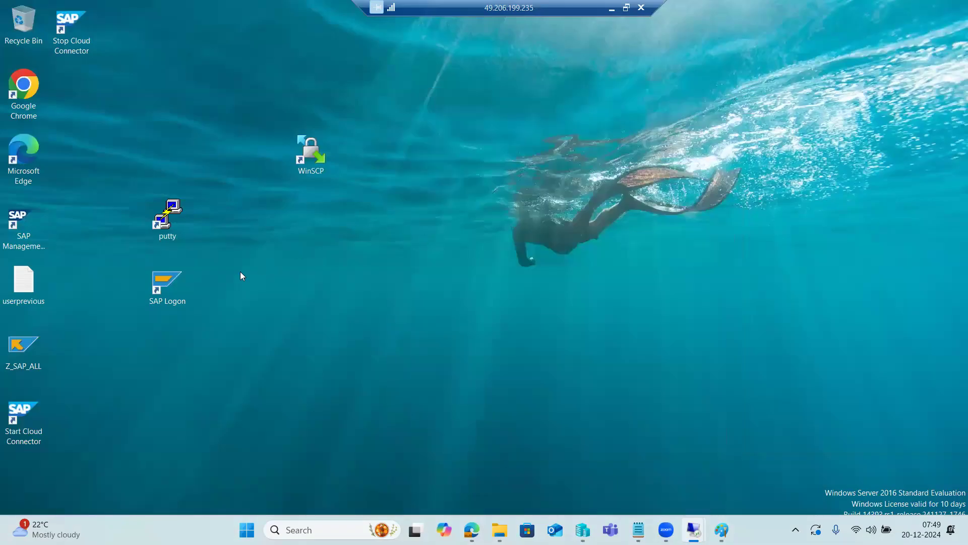
Move the SAP Logon desktop shortcut to just below the WinSCP shortcut and start SAP Logon
left_click_drag(169, 283, 284, 230)
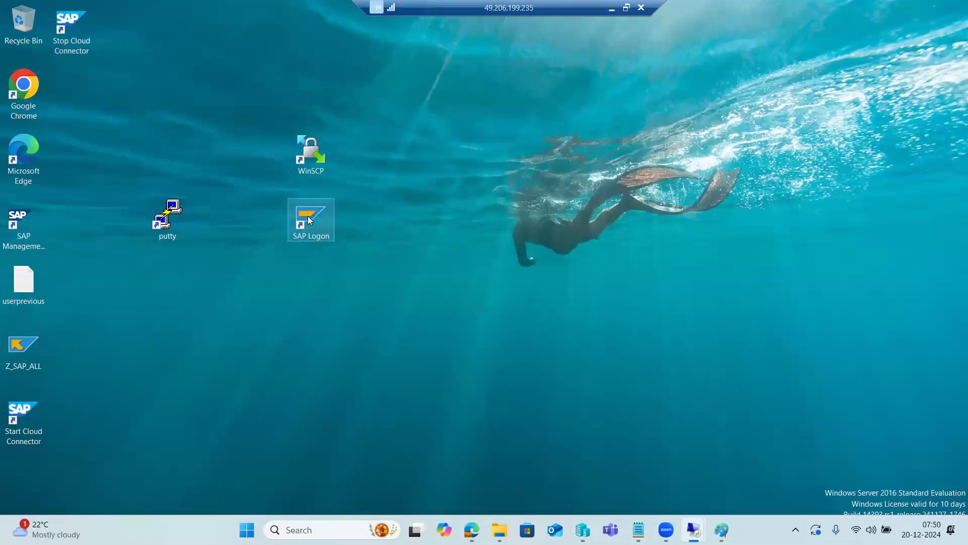
double_click(308, 218)
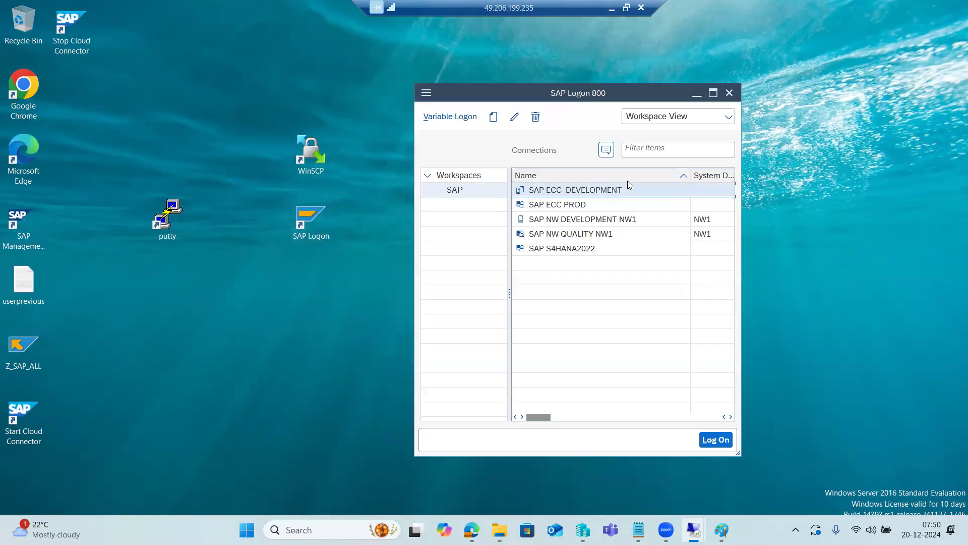
Open the SAP NW DEVELOPMENT NW1 logon screen, leave it without logging on, and minimize SAP Logon
left_click(566, 221)
double_click(567, 222)
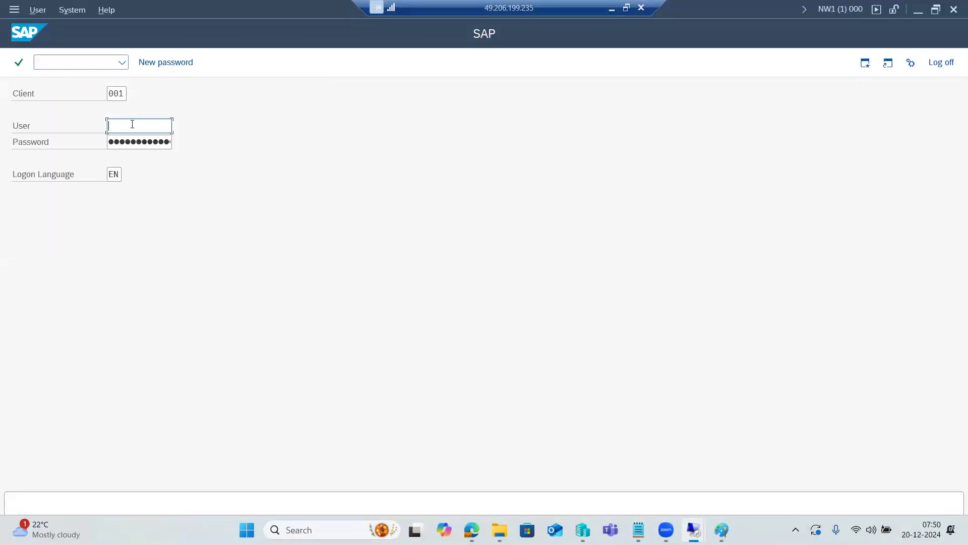
left_click(950, 62)
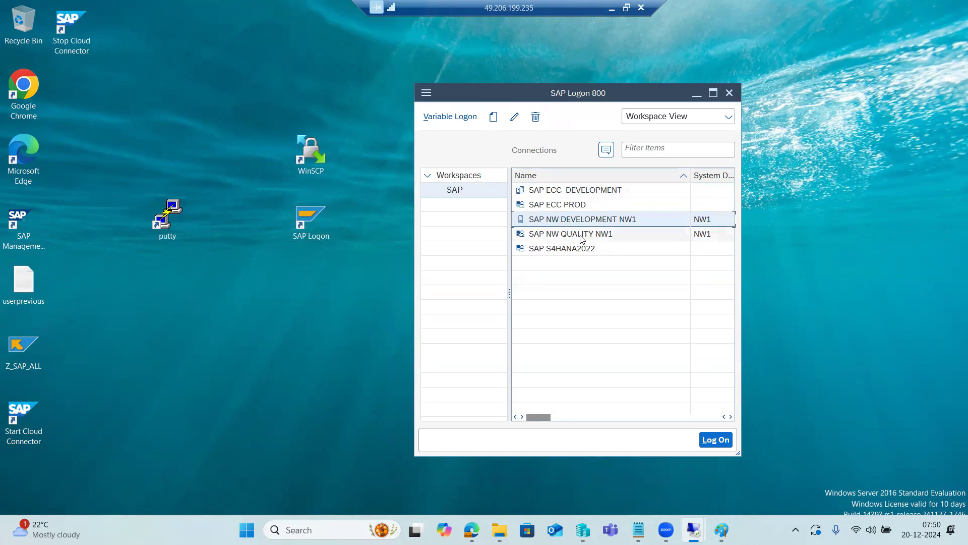
left_click(697, 93)
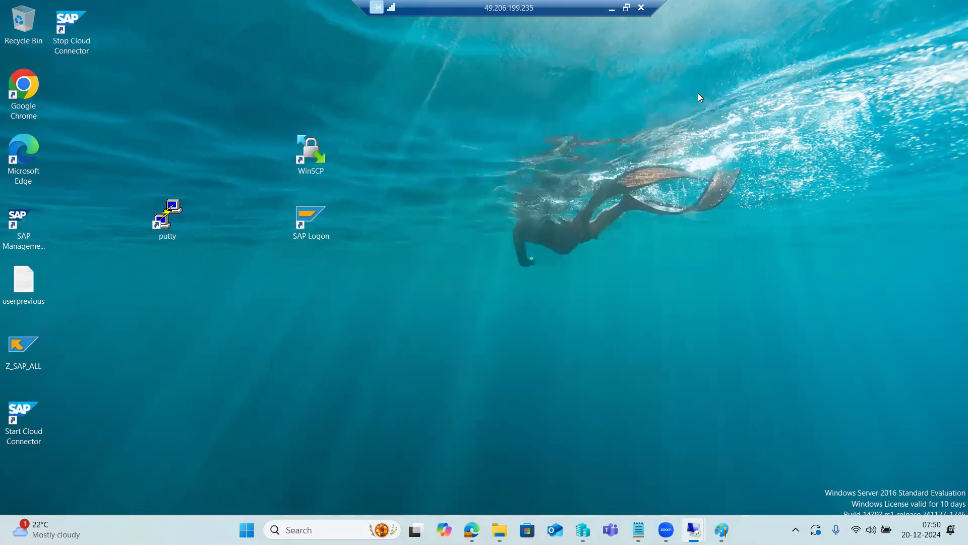
Look at the desktop of the other remote server on port 3312, and return to the first remote session
mouse_move(694, 529)
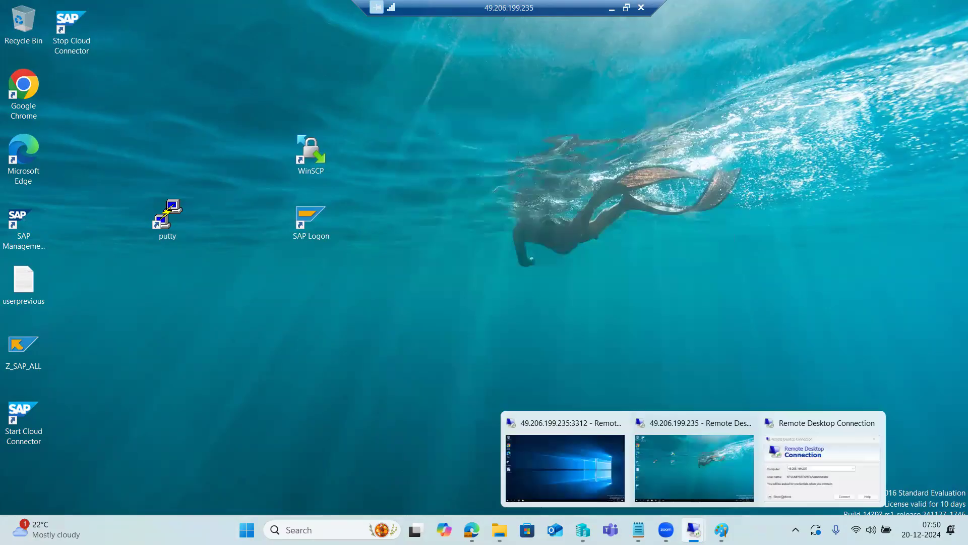
left_click(554, 454)
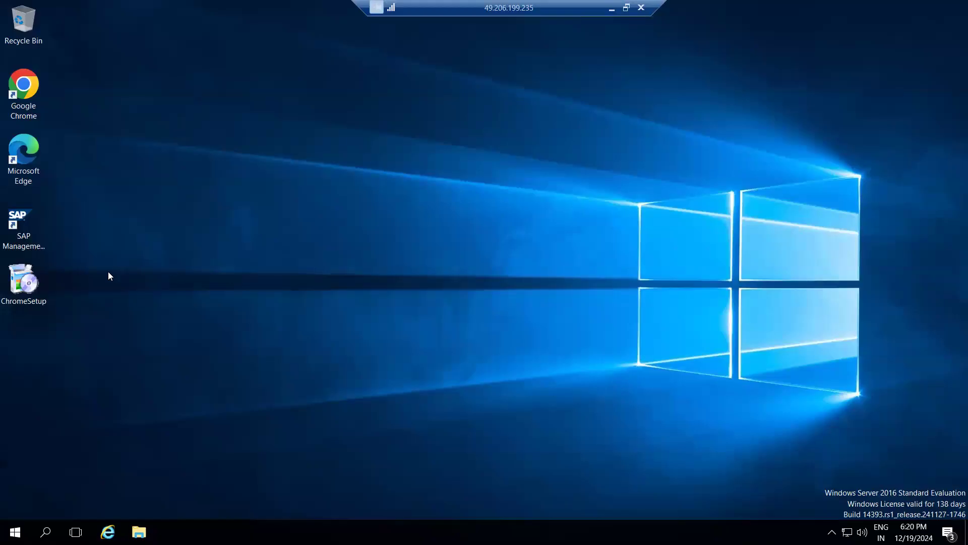
left_click(611, 8)
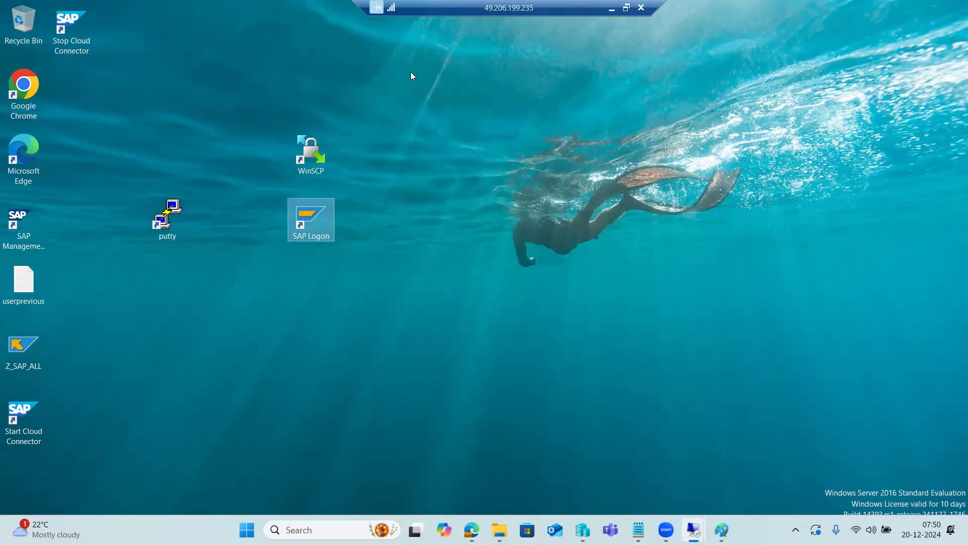
Reopen SAP Logon, review the SAP NW QUALITY NW1 entry's description, system ID and instance number, and cancel without changes
double_click(315, 211)
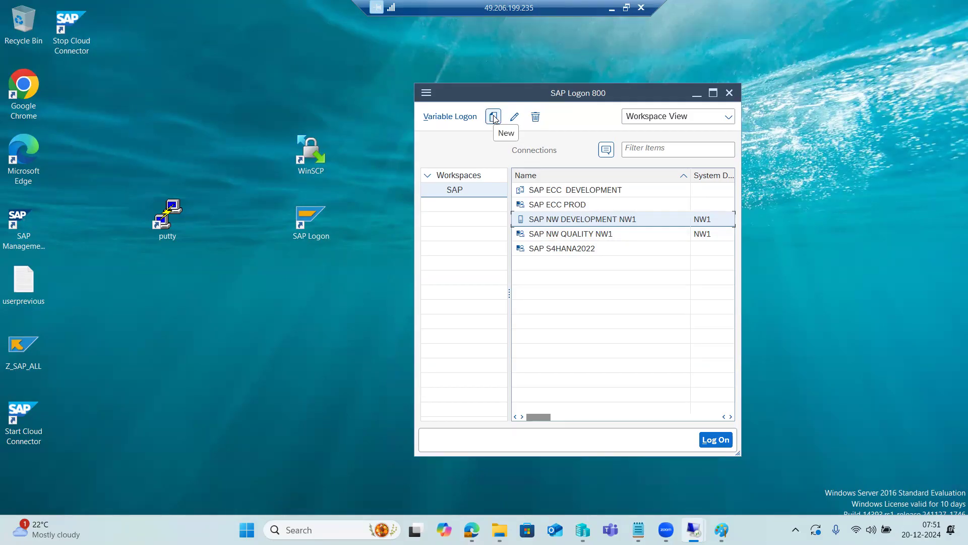
left_click(553, 233)
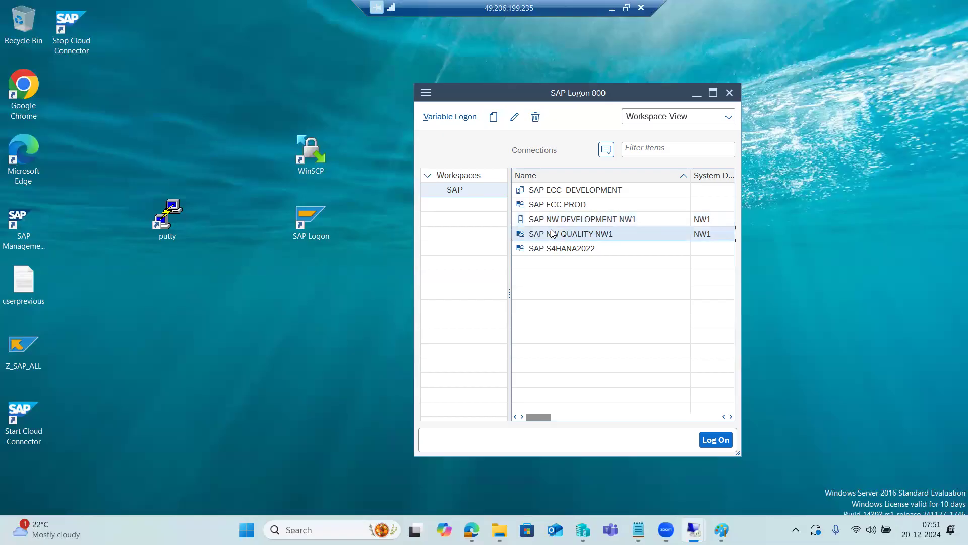
left_click(514, 116)
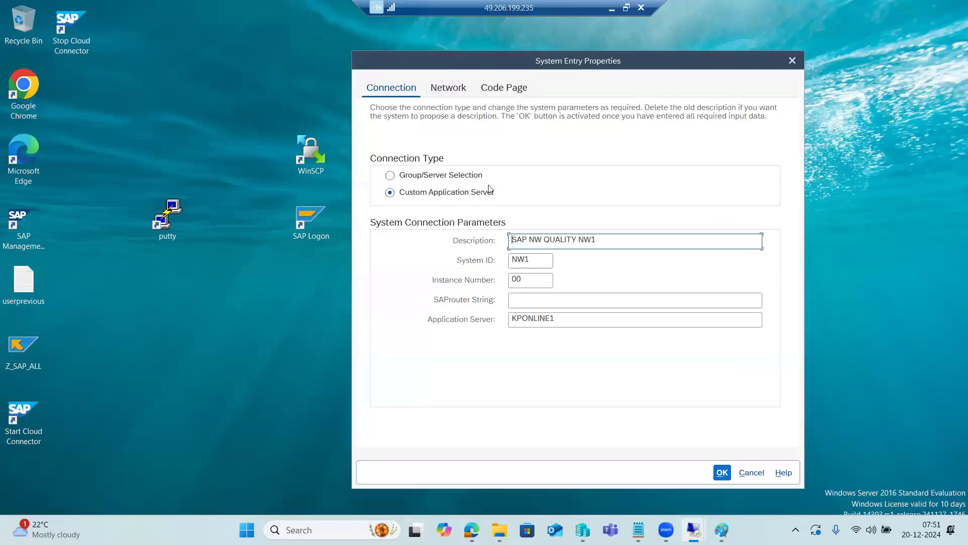
left_click(597, 242)
left_click(540, 262)
left_click(538, 280)
left_click(751, 472)
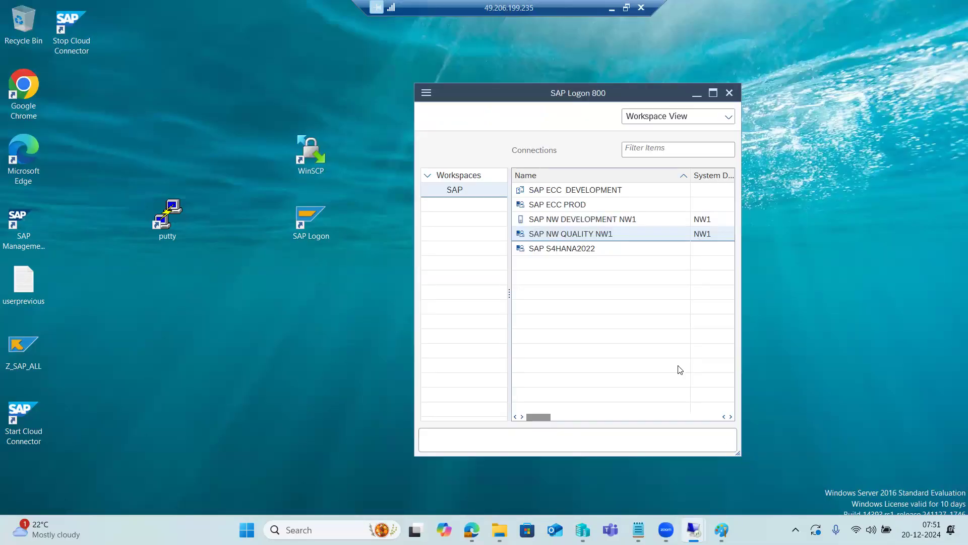
Delete the SAP NW QUALITY NW1 connection entry, confirming the deletion
left_click(536, 117)
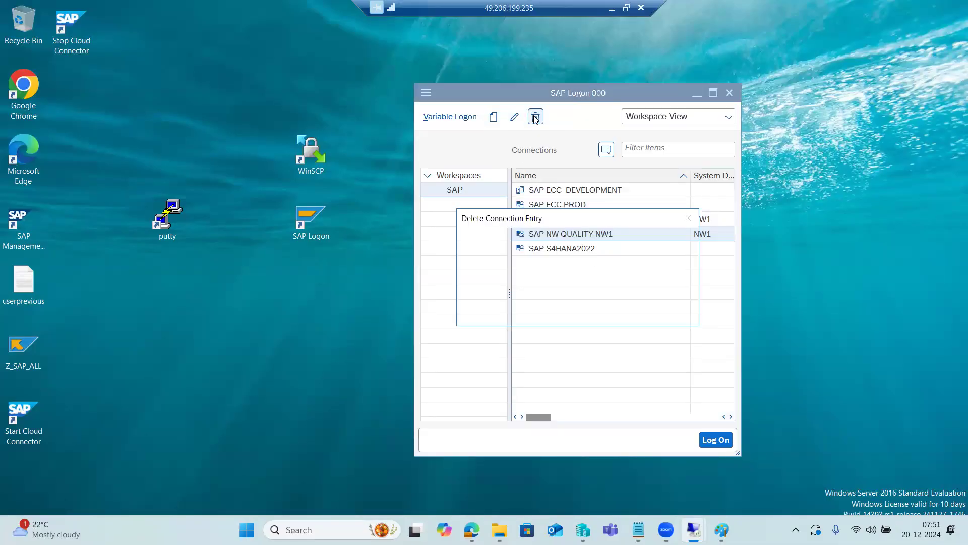
left_click(594, 307)
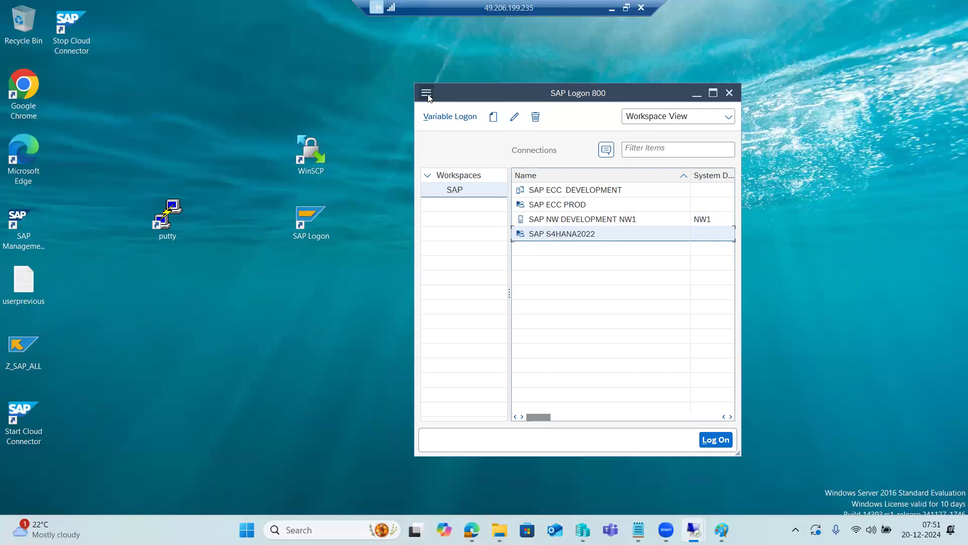
Compare the Group/Server Selection and Custom Application Server connection types in the SAP S4HANA2022 entry's properties, and cancel without changes
left_click(514, 117)
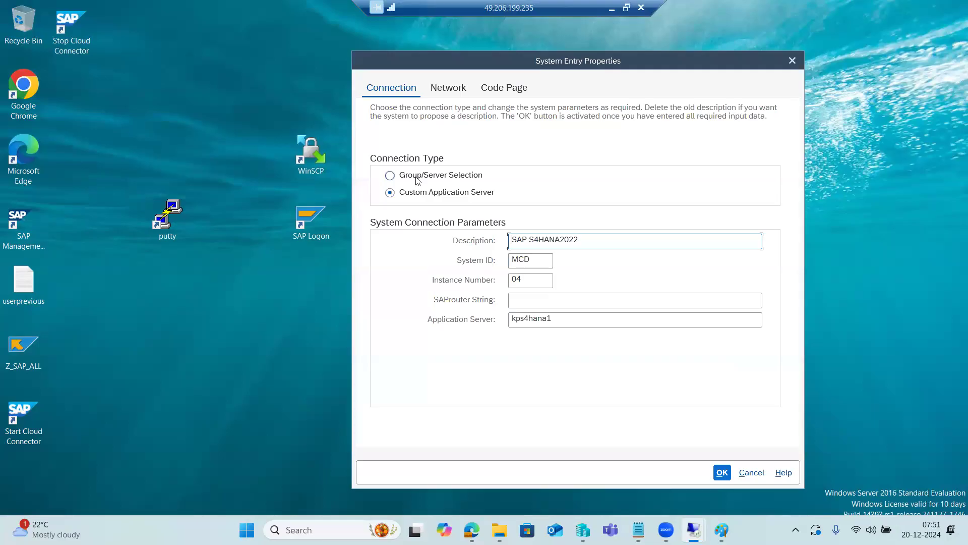
left_click(416, 196)
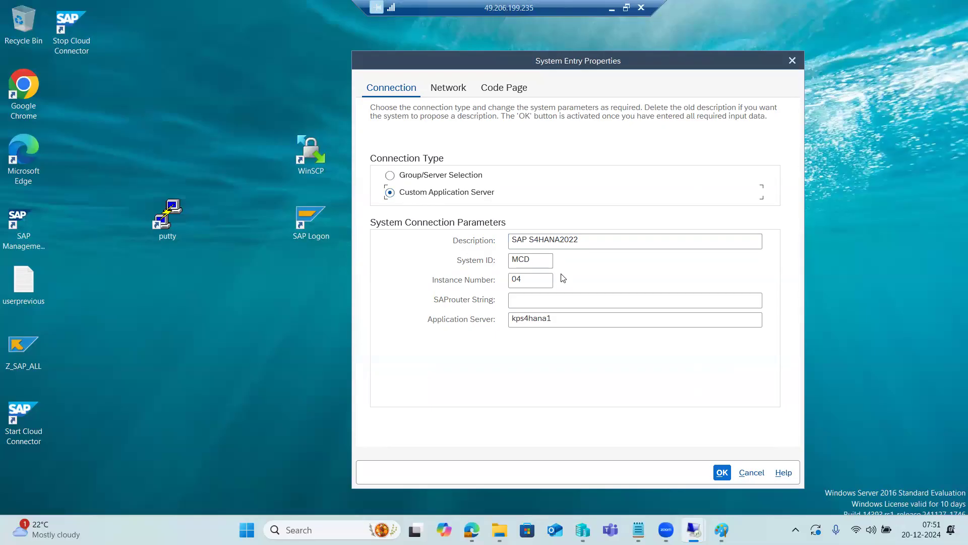
left_click(411, 180)
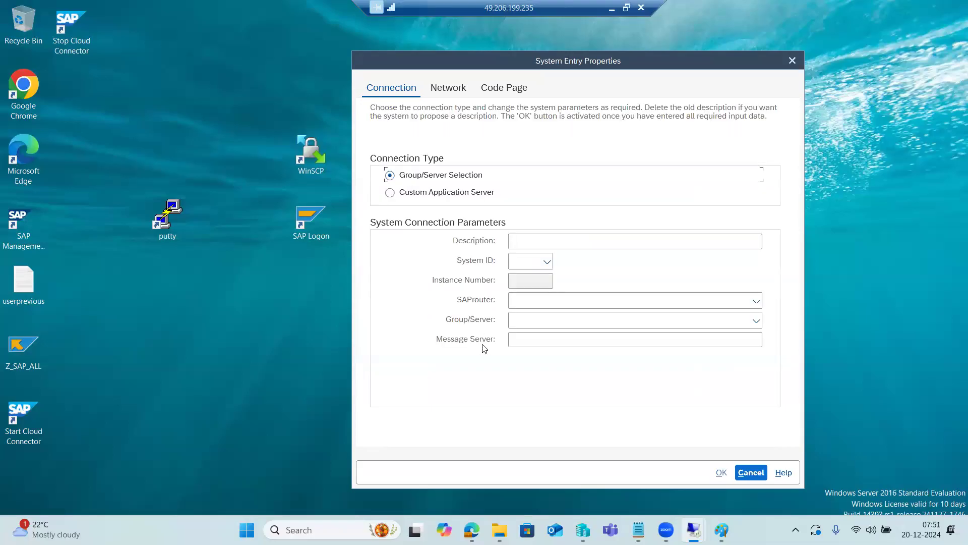
left_click(412, 195)
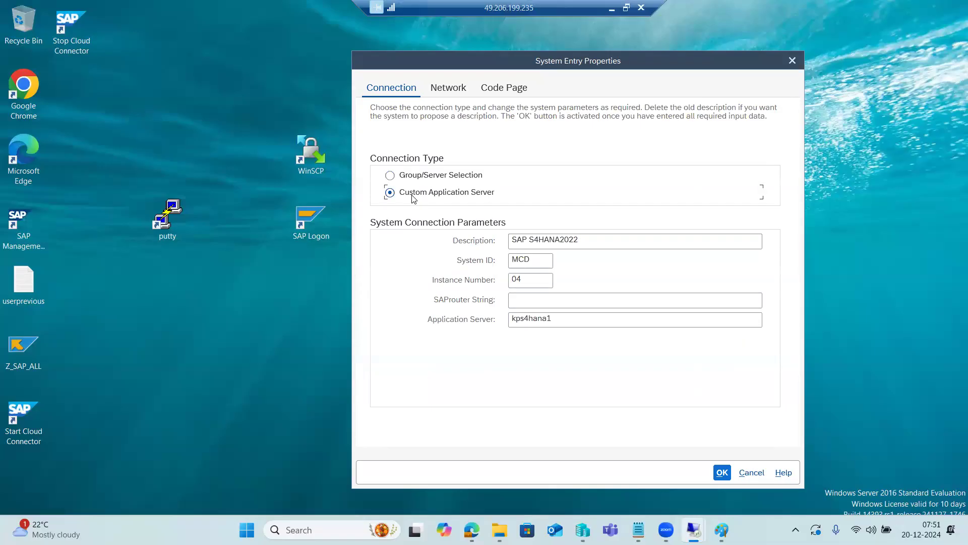
left_click(751, 472)
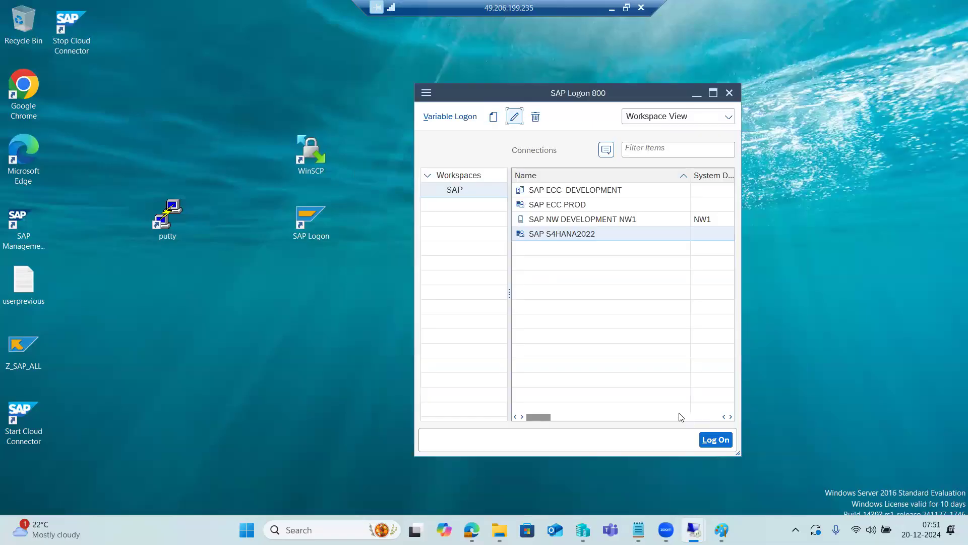
Open the SAP NW DEVELOPMENT NW1 logon screen, go through its Client, User and Password fields, and leave without logging on
left_click(546, 222)
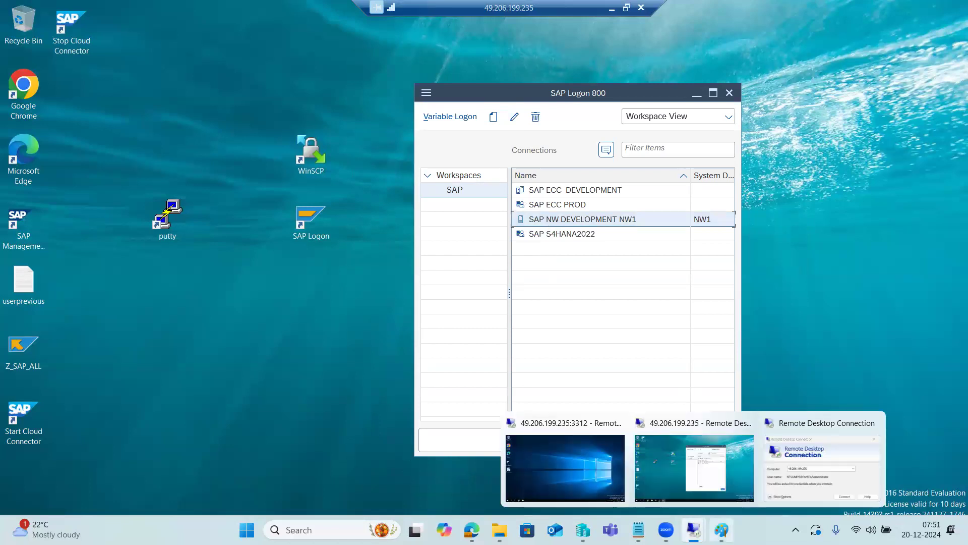
mouse_move(721, 530)
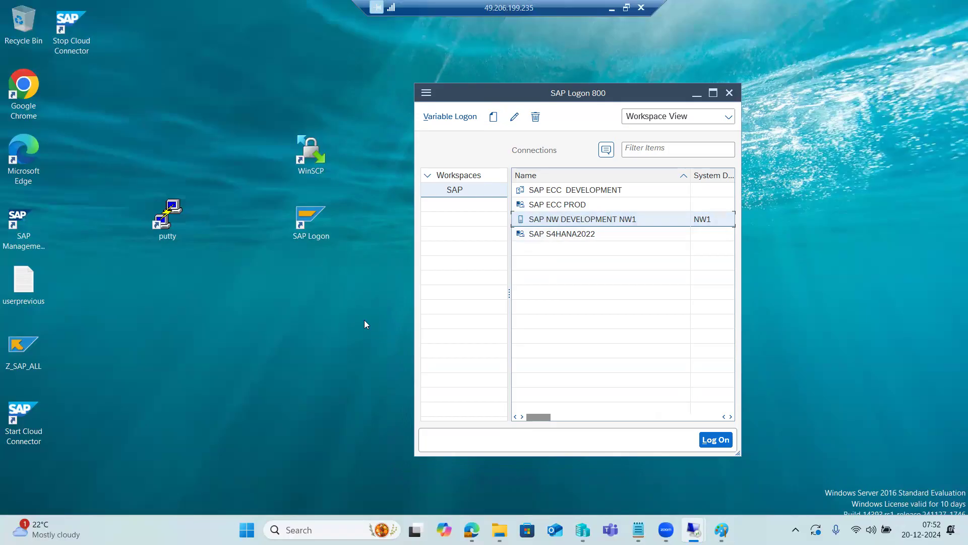
left_click_drag(571, 101, 541, 102)
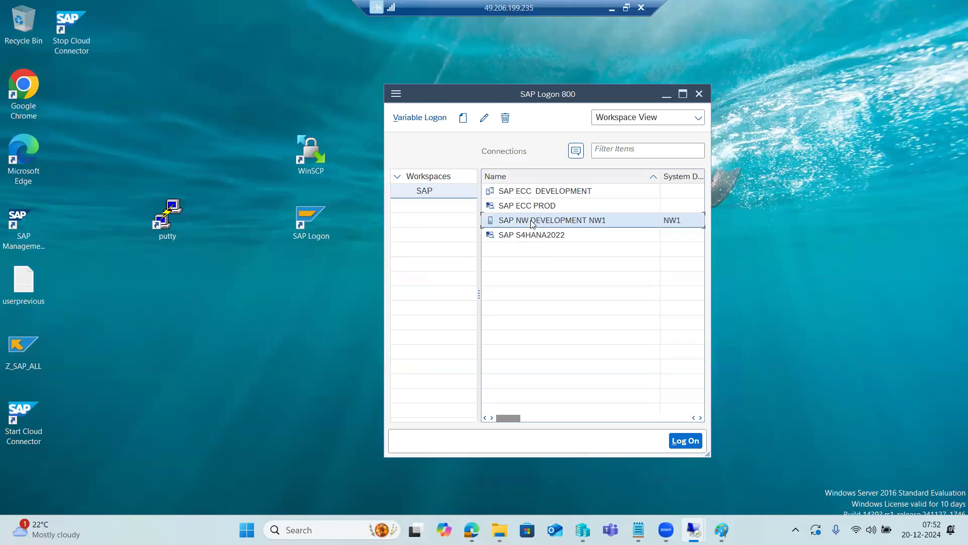
double_click(532, 223)
left_click(126, 91)
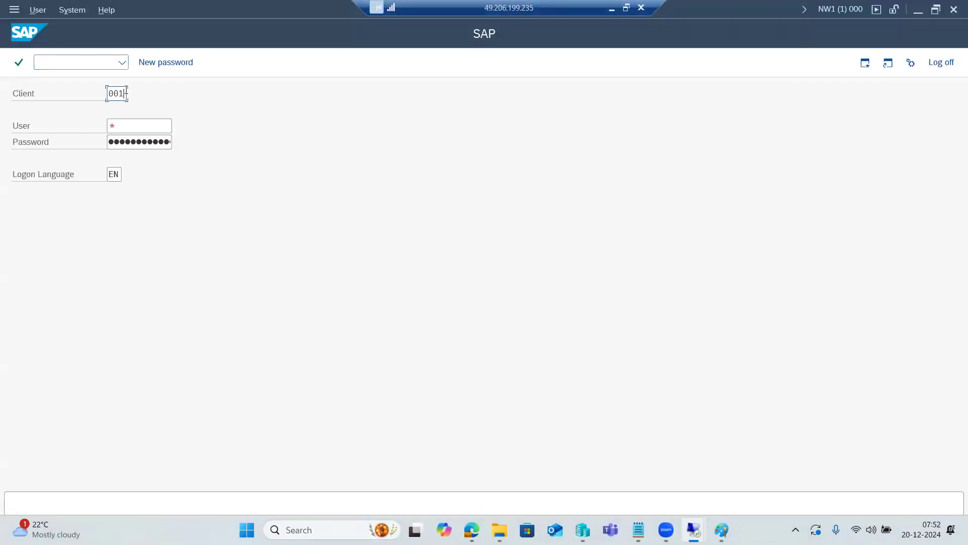
left_click(132, 125)
left_click(134, 142)
left_click(941, 62)
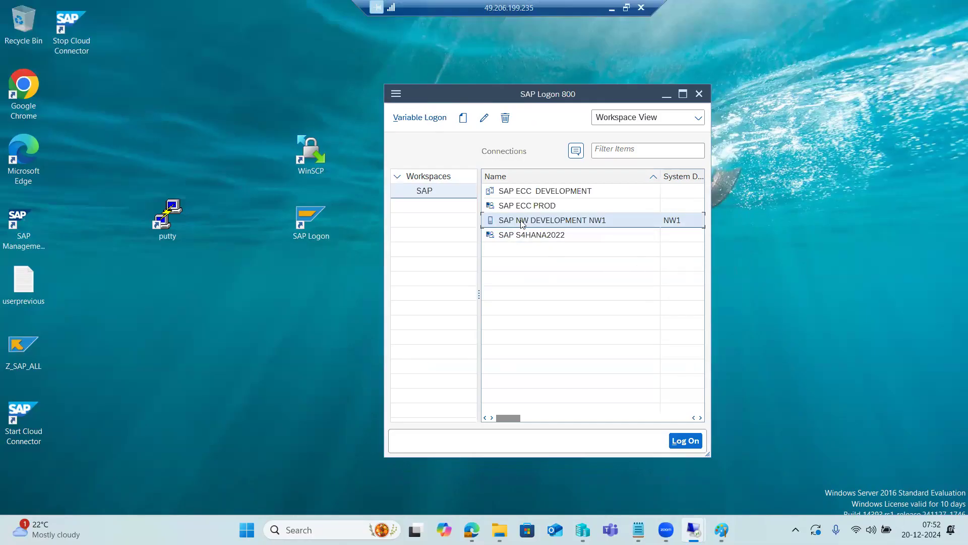
Start a new connection entry in SAP Logon and continue to its connection type and system parameters page
left_click(462, 118)
left_click(474, 135)
left_click(677, 461)
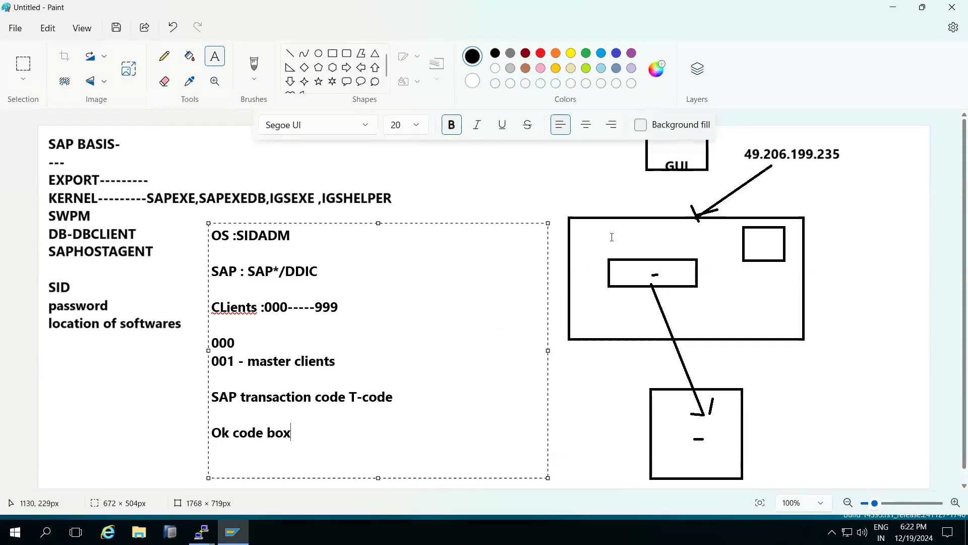
In Paint, draw blue lines linking GUI to the small server box, that box to the central rectangle, and GUI to the central rectangle
left_click(616, 54)
left_click(290, 53)
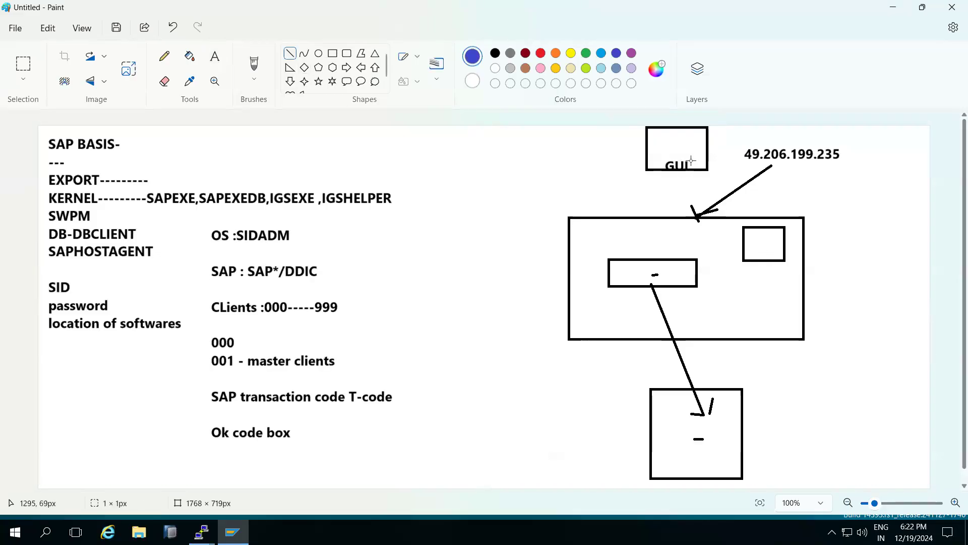
mouse_move(691, 160)
left_mouse_down()
mouse_move(665, 268)
mouse_move(758, 235)
mouse_move(719, 240)
mouse_move(681, 268)
mouse_move(749, 241)
mouse_move(674, 246)
mouse_move(685, 196)
mouse_move(655, 264)
mouse_move(670, 212)
mouse_move(760, 235)
left_mouse_up()
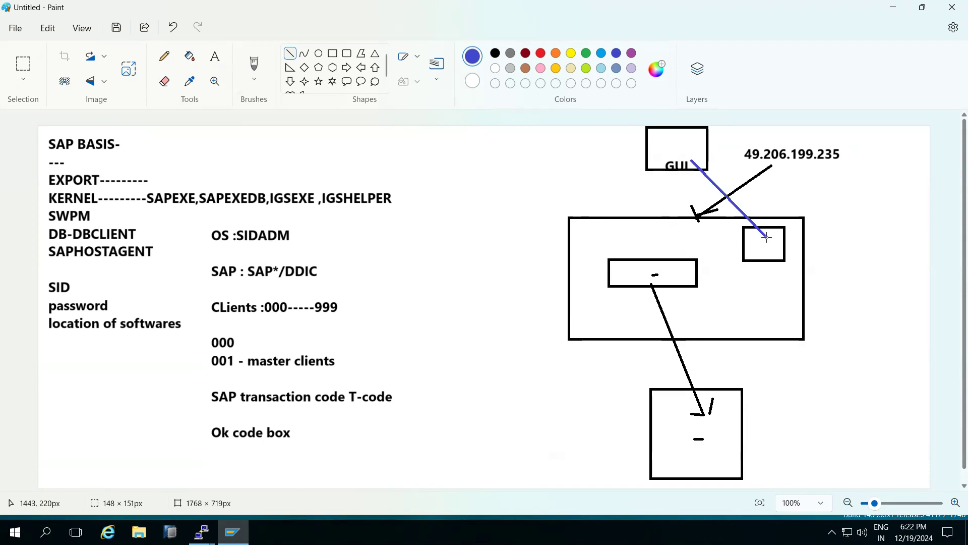
left_click_drag(763, 249, 668, 278)
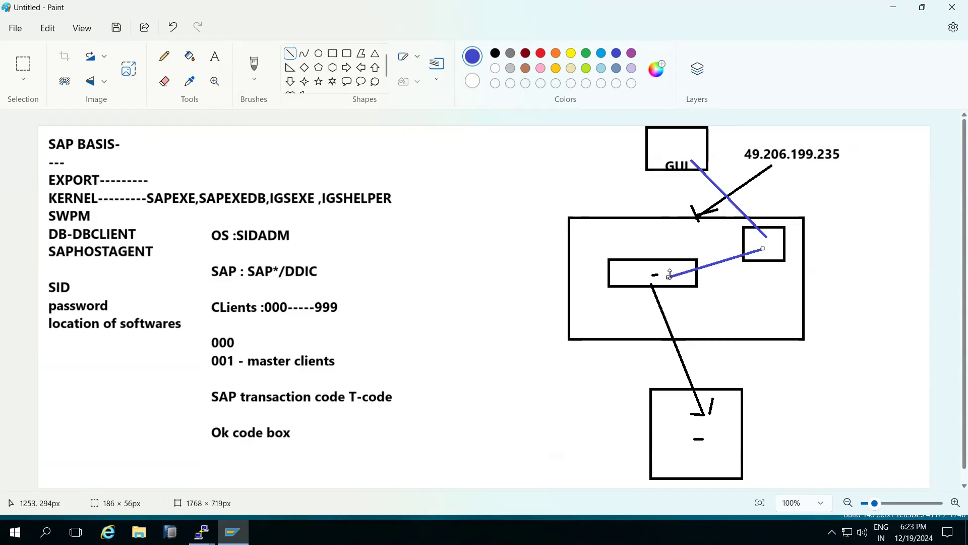
left_click_drag(684, 158, 653, 275)
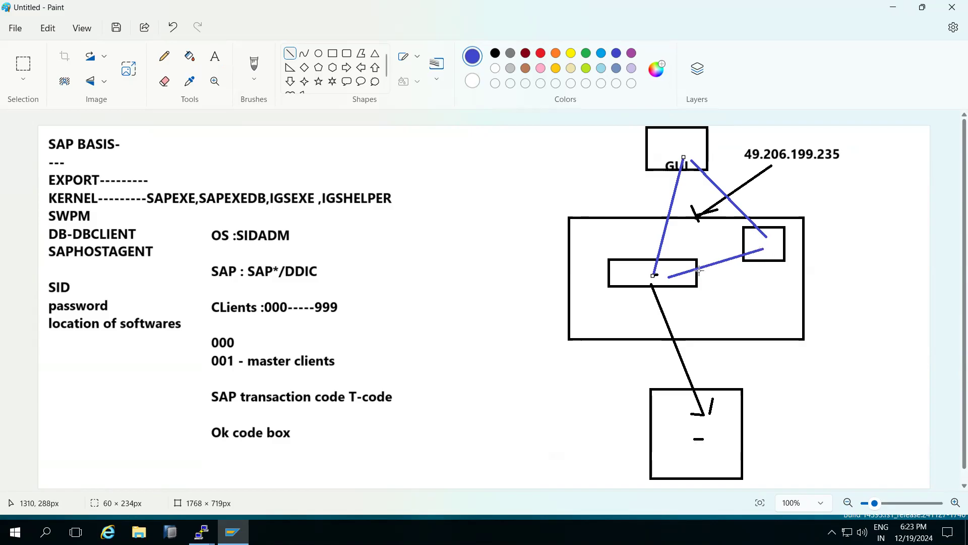
Retrace both blue lines leaving GUI and add arrowheads where the three lines end at the small box and central rectangle
left_click_drag(171, 372, 172, 377)
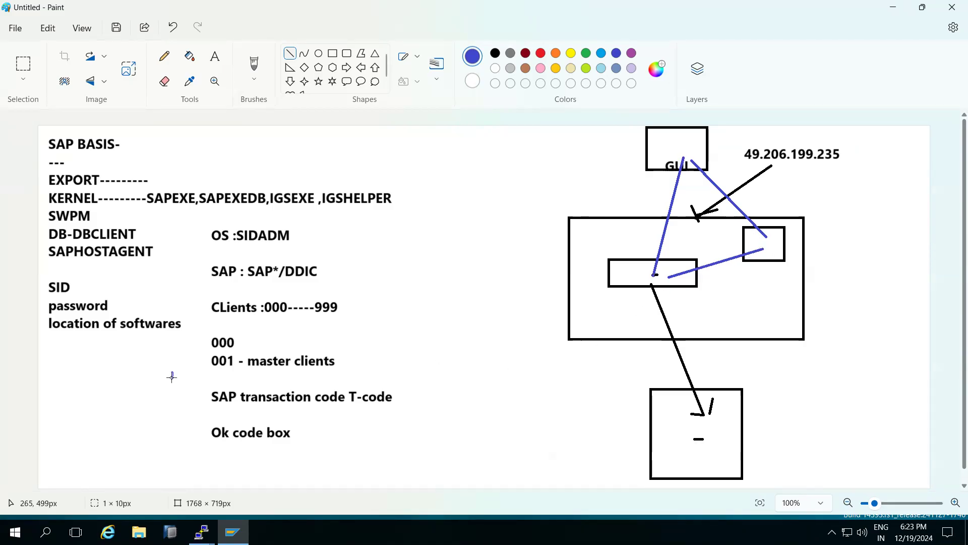
left_click_drag(681, 159, 653, 274)
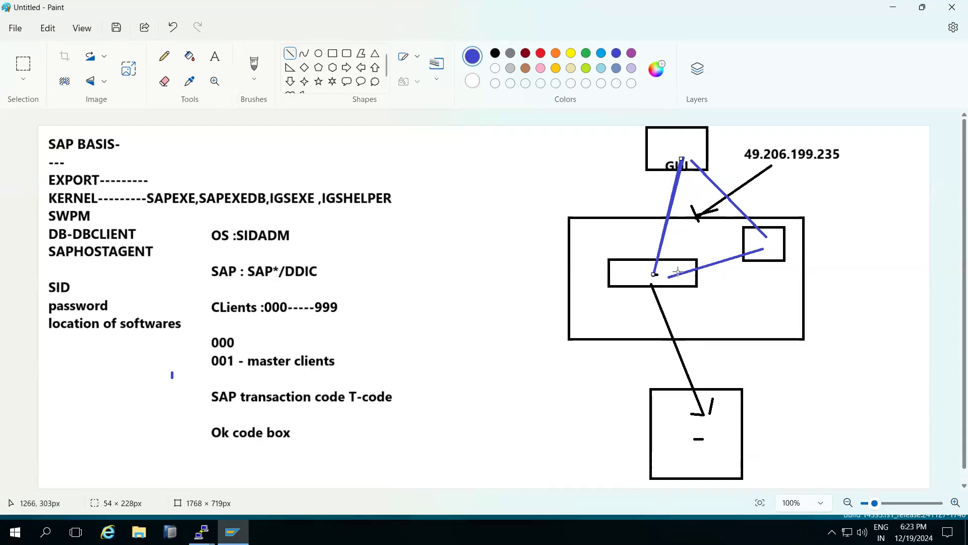
left_click_drag(694, 162, 767, 233)
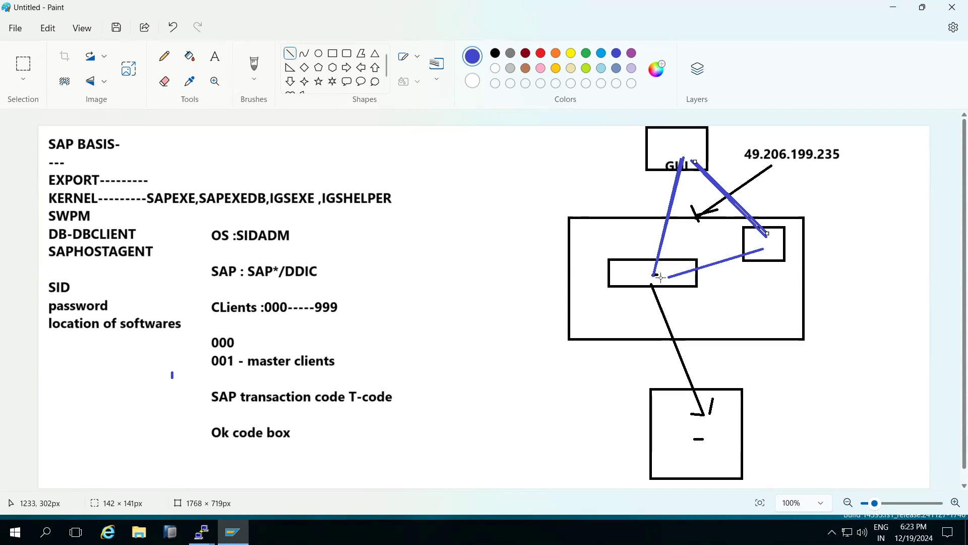
mouse_move(765, 219)
left_mouse_down()
mouse_move(767, 235)
mouse_move(746, 232)
left_mouse_up()
mouse_move(672, 268)
left_mouse_down()
mouse_move(672, 281)
mouse_move(647, 267)
mouse_move(658, 273)
left_mouse_up()
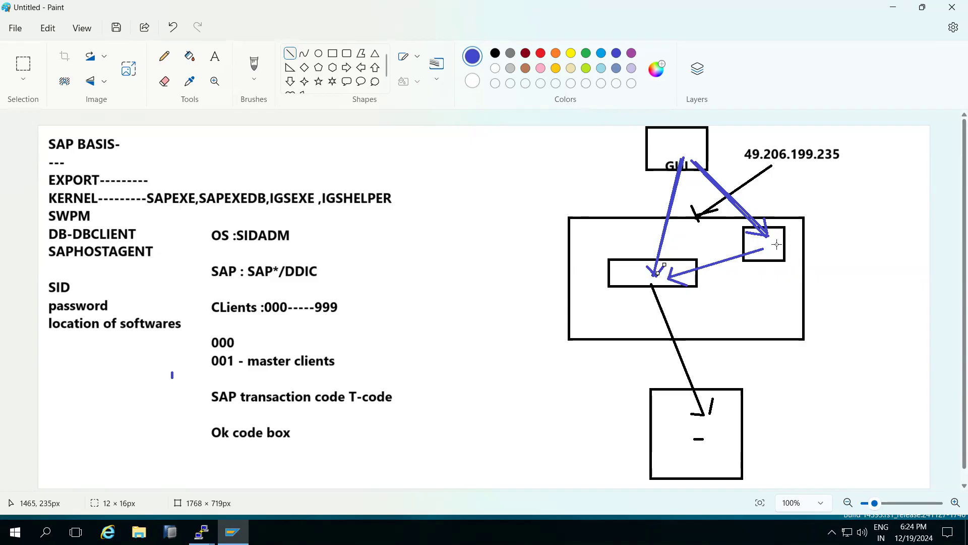
Mark the central rectangle and small box with short blue dashes, and draw a separate rectangle about 136 × 57 px outside the server box
left_click_drag(616, 272, 624, 272)
left_click_drag(777, 243, 792, 243)
left_click(332, 53)
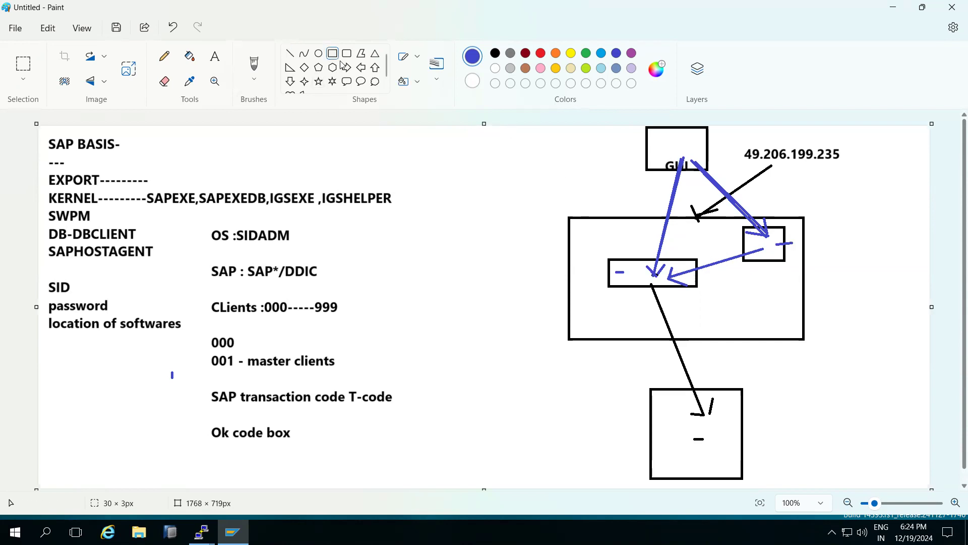
left_click_drag(462, 263, 532, 292)
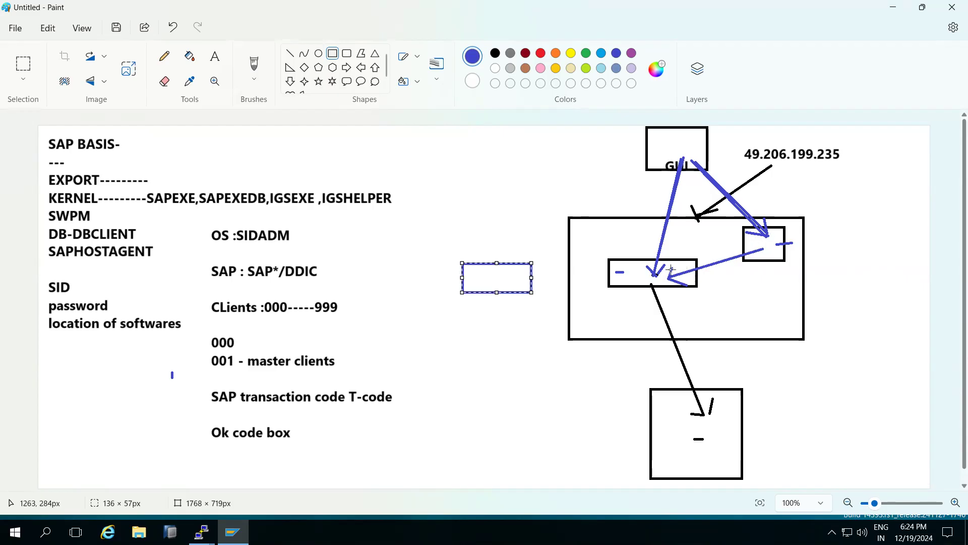
Add the blue text "LOAD -" in a text box about 436 × 88 px above the separate blue rectangle
left_click(214, 56)
left_click_drag(386, 158, 606, 202)
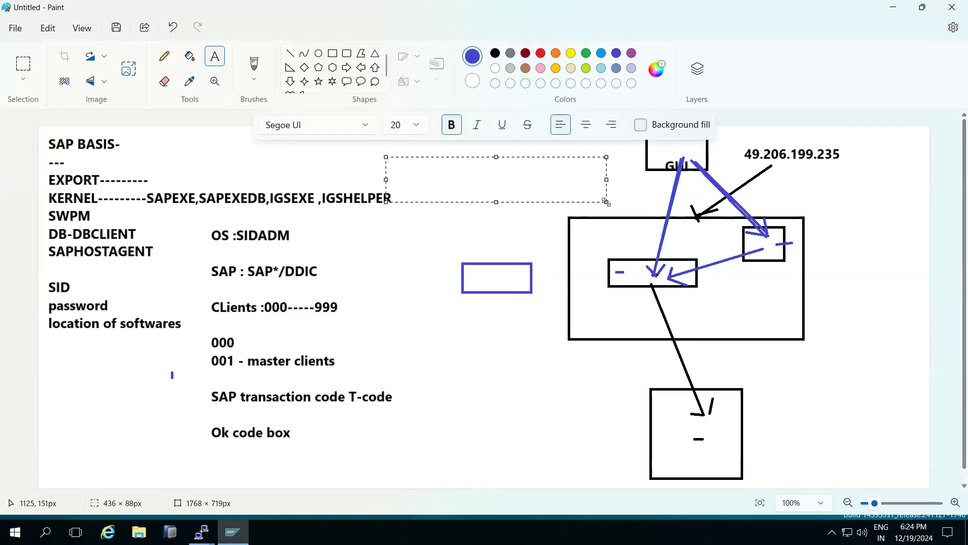
type("LOAD -")
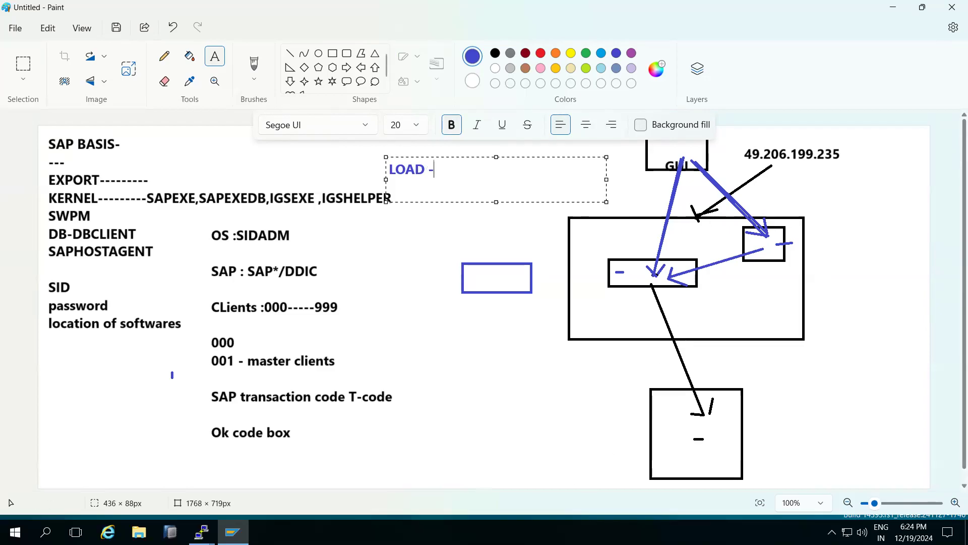
Switch to SAP Logon and compare the new entry's Group/Server Selection and Custom Application Server parameters, leaving Custom Application Server selected
left_click(231, 531)
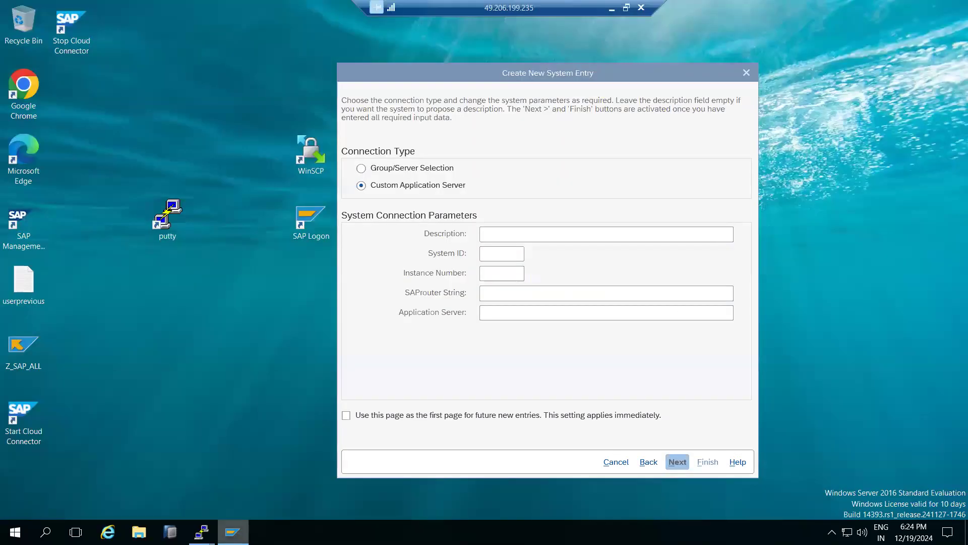
left_click(391, 169)
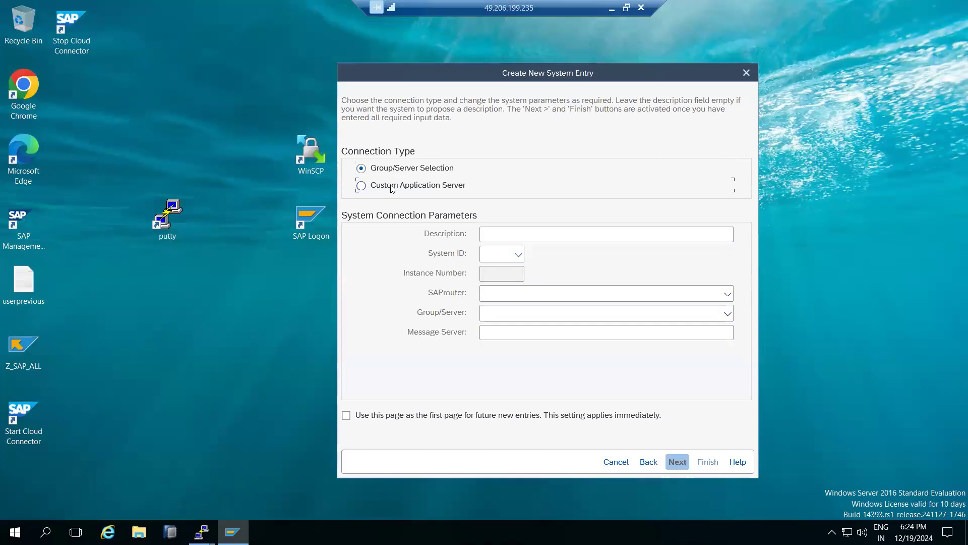
left_click(392, 187)
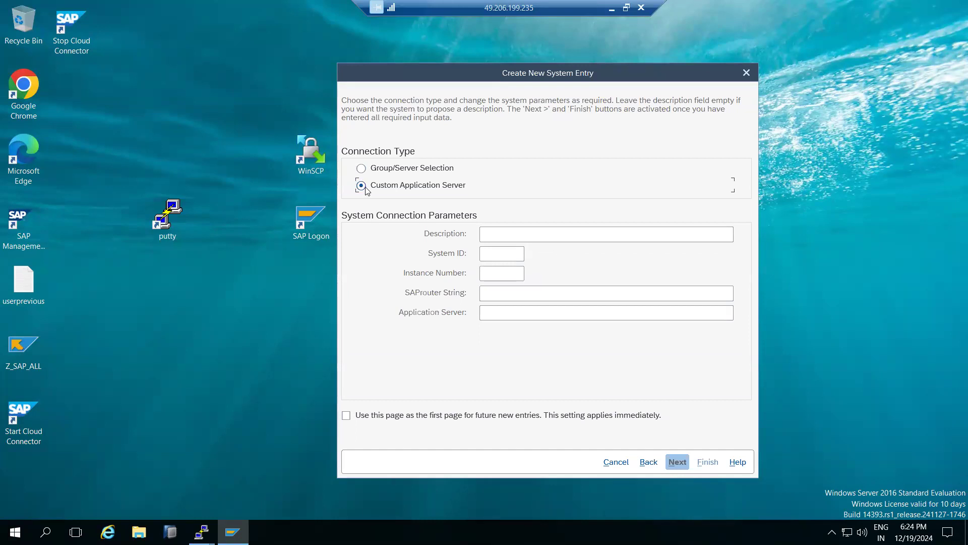
Fill in the new entry with description dew, system ID NW1, instance number 00 and application server kponline1
left_click(505, 232)
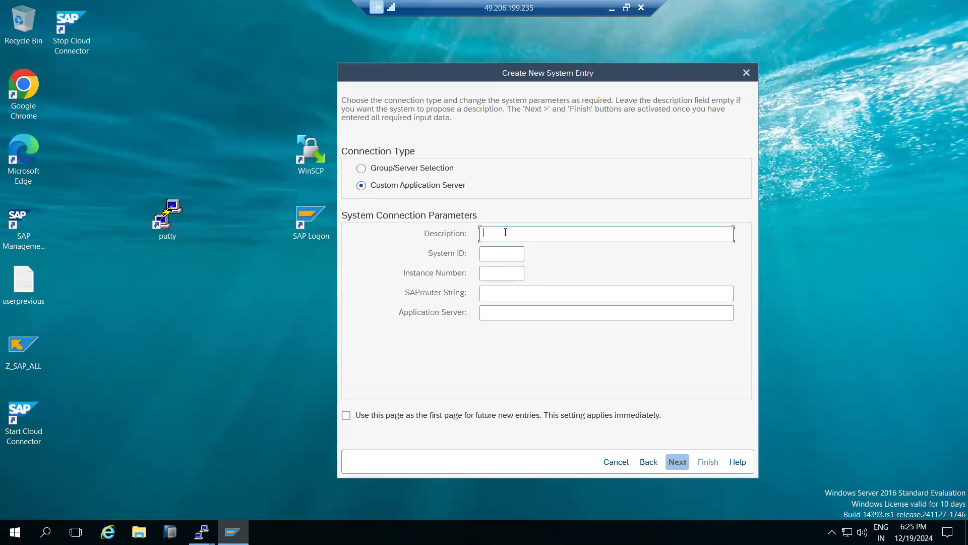
type("dew")
left_click(495, 255)
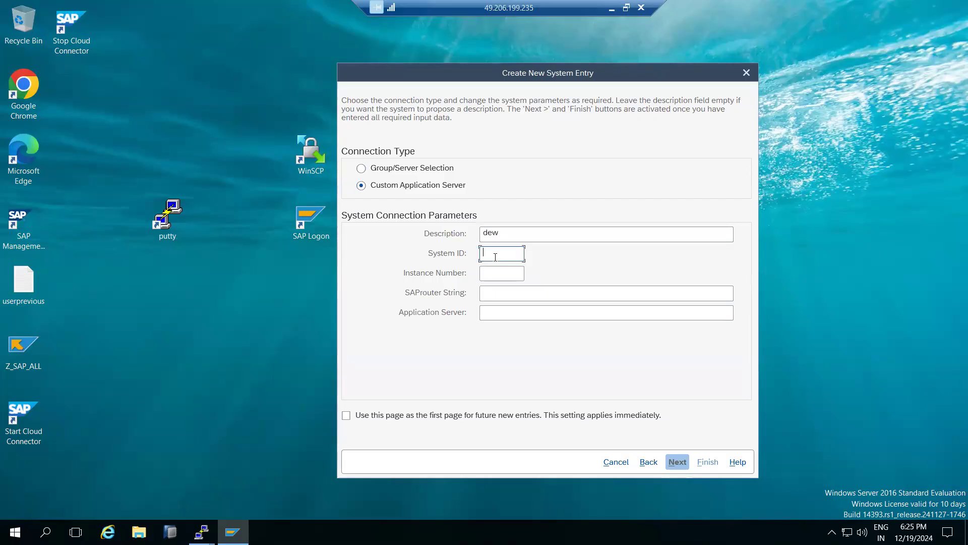
type("NW1")
key("Tab")
key("Tab")
key("Tab")
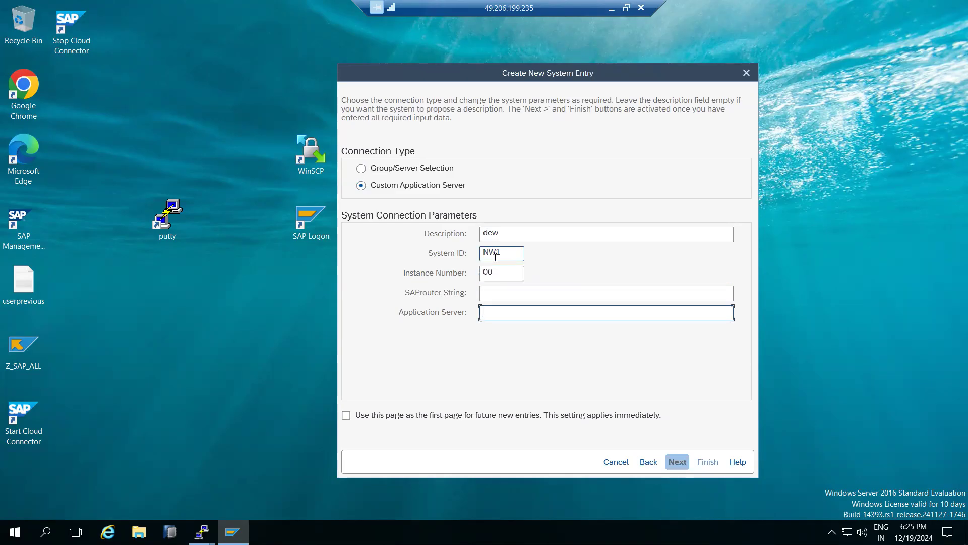
type("kponlin")
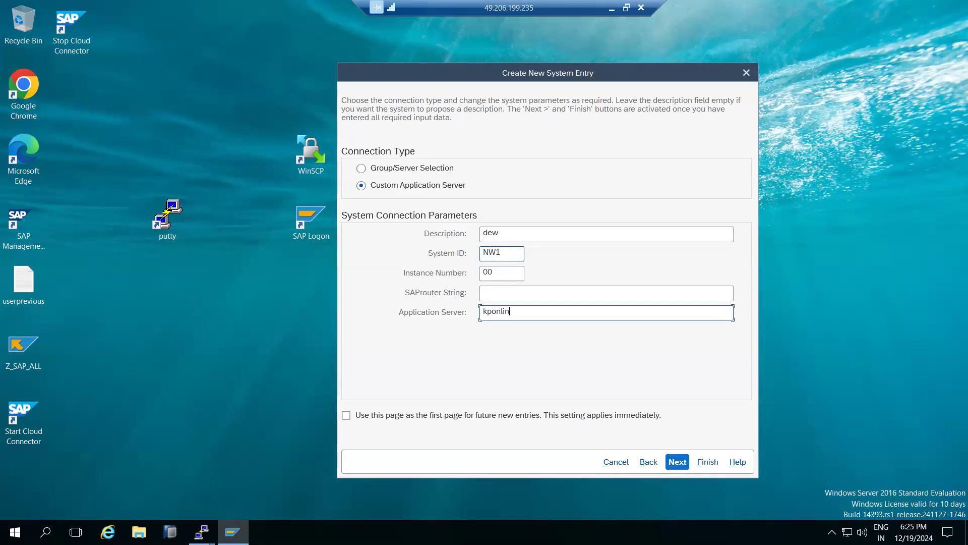
Finish creating the dew connection entry, then open its logon screen and leave without logging on
left_click_drag(504, 252, 476, 252)
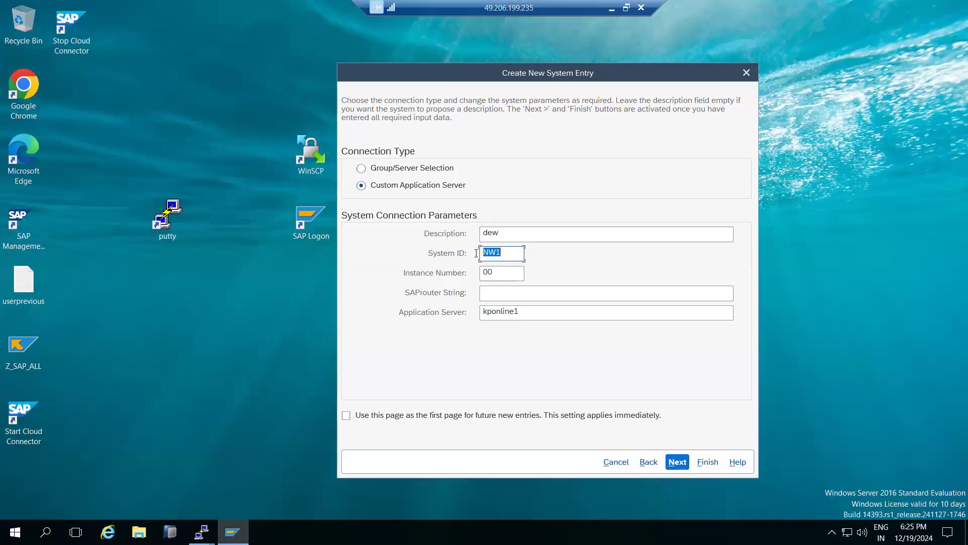
left_click(678, 461)
left_click(699, 461)
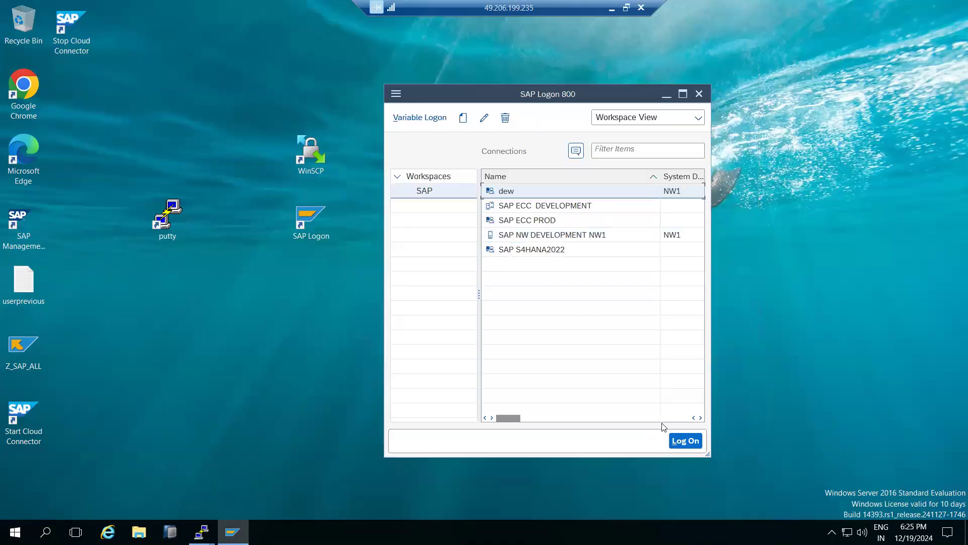
double_click(506, 194)
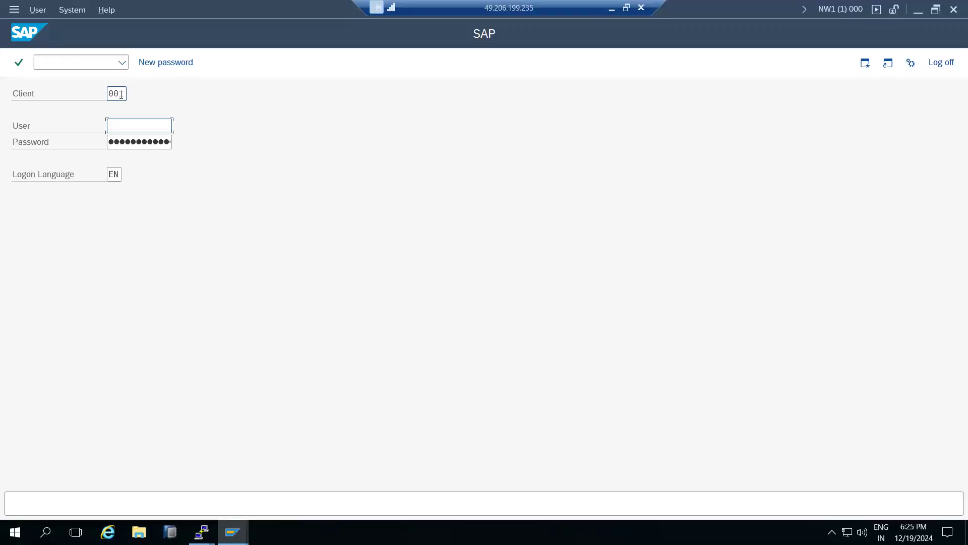
left_click(941, 62)
Change the dew entry's application server to kponline and try to connect with it, declining the detailed error description
left_click(484, 118)
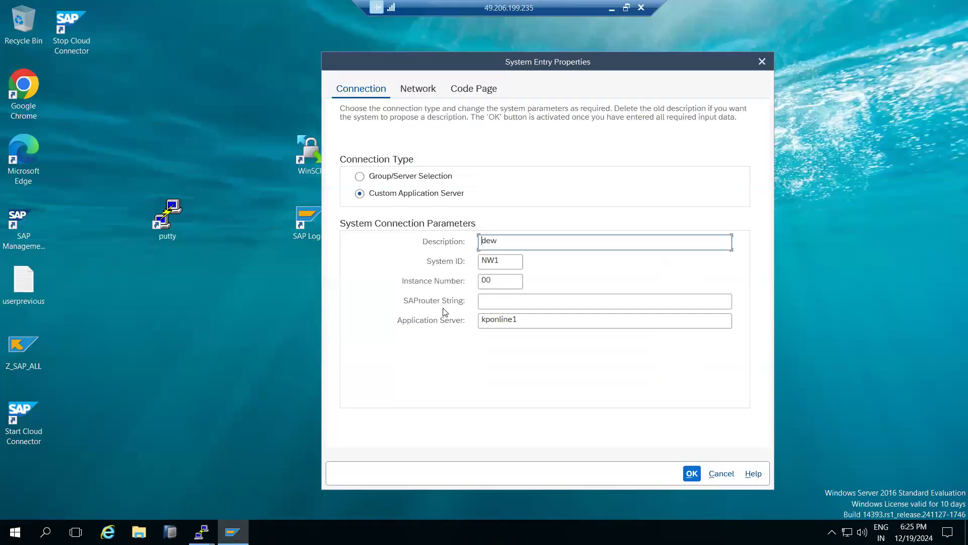
left_click(523, 322)
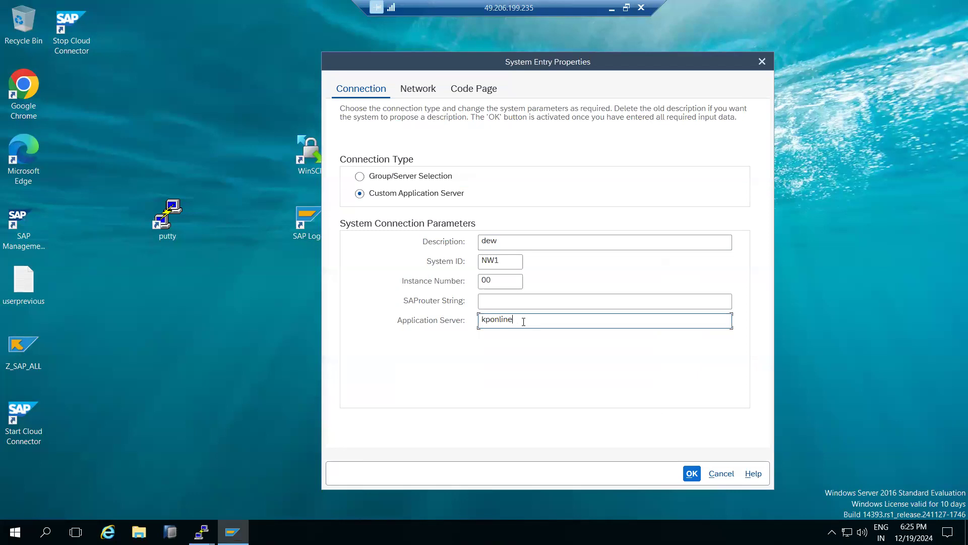
left_click(689, 474)
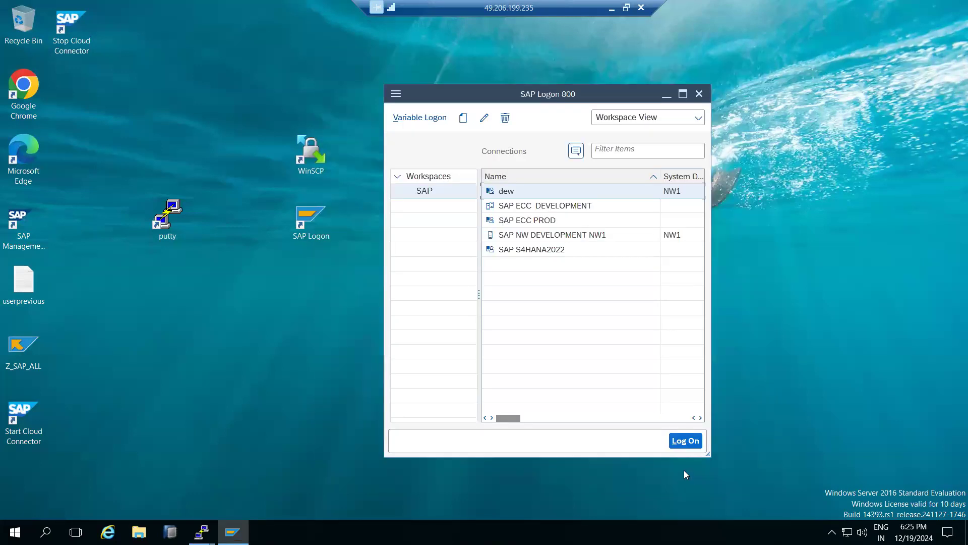
double_click(508, 195)
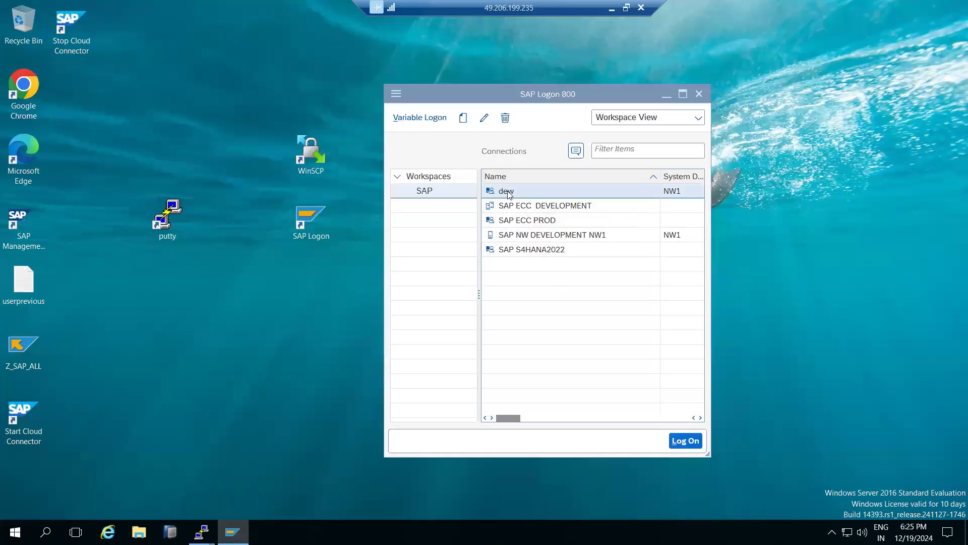
left_click_drag(424, 289, 211, 315)
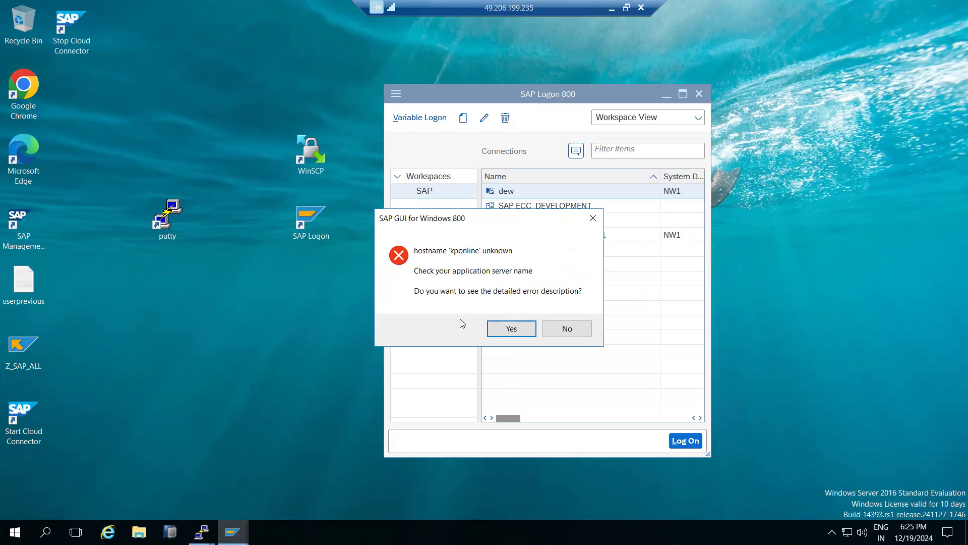
left_click(577, 330)
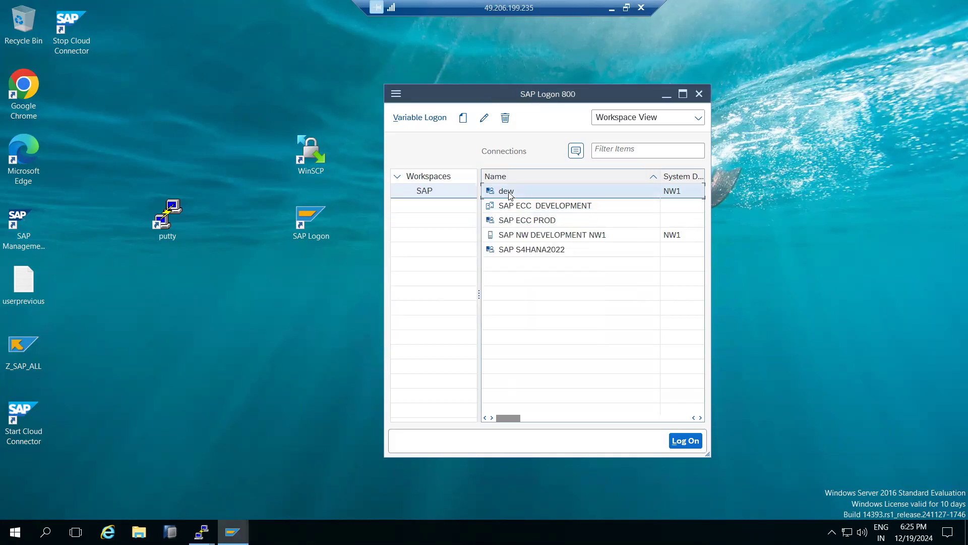
Delete the dew connection entry, confirming the deletion
right_click(509, 195)
left_click(539, 221)
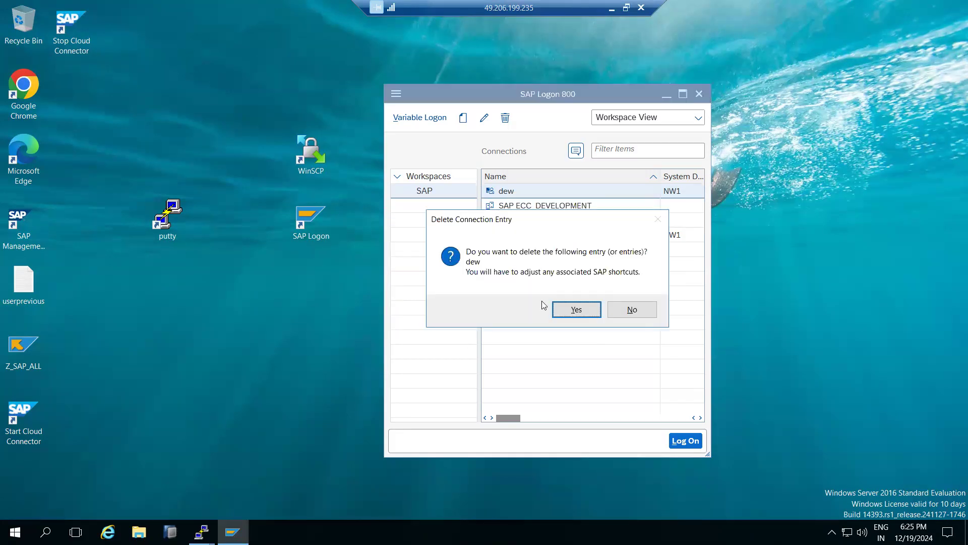
left_click(576, 310)
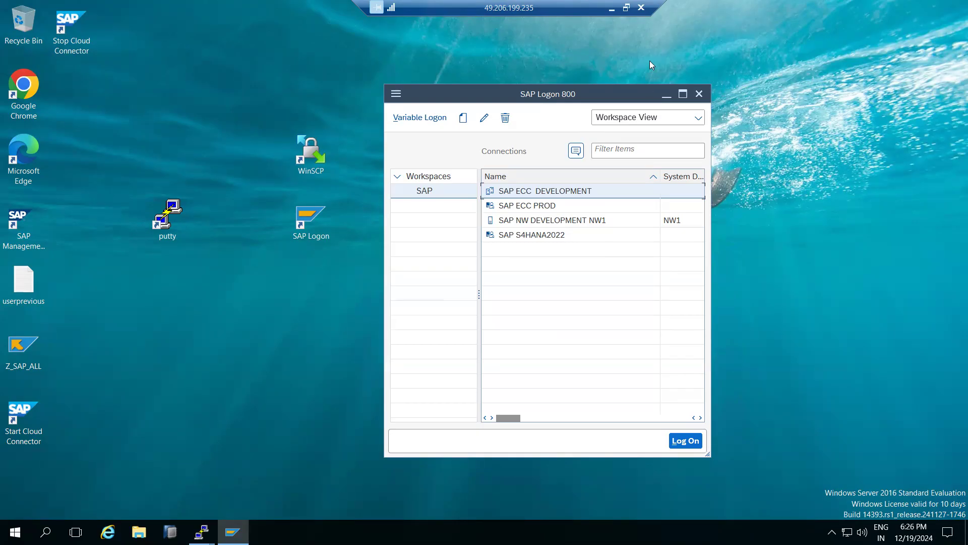
Switch to the browser and highlight the domain part of the SAP Software Center, WhatsApp and Google Drive addresses
key("alt+Tab")
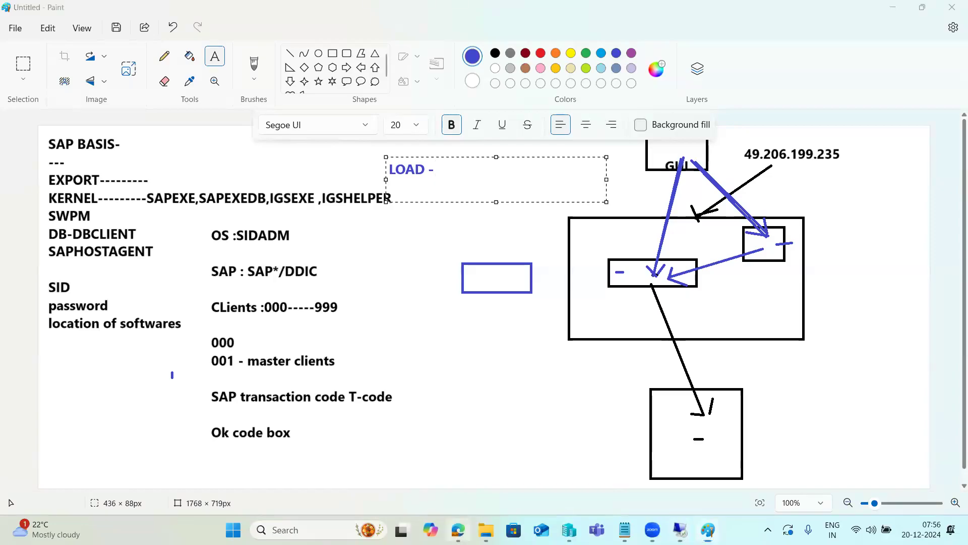
left_click(458, 528)
left_click_drag(143, 37, 173, 38)
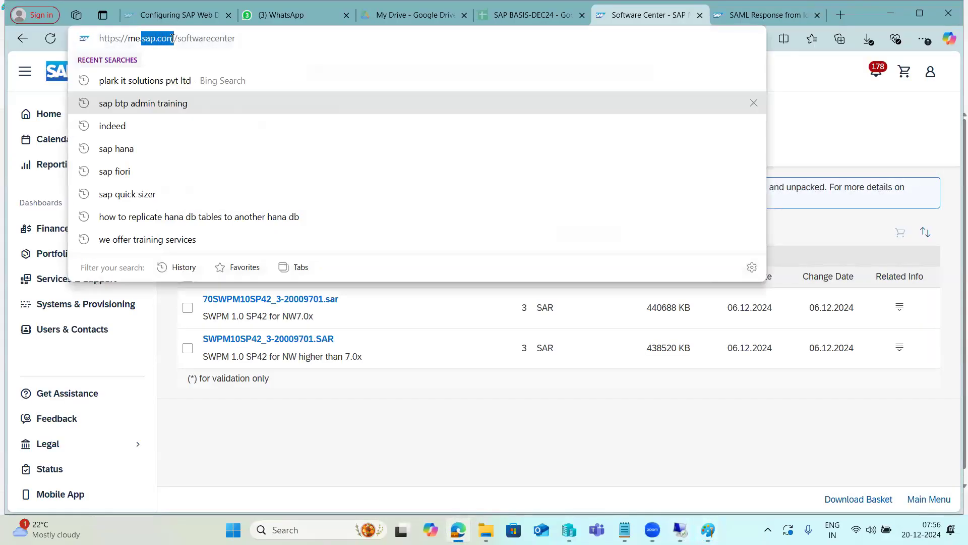
left_click(252, 12)
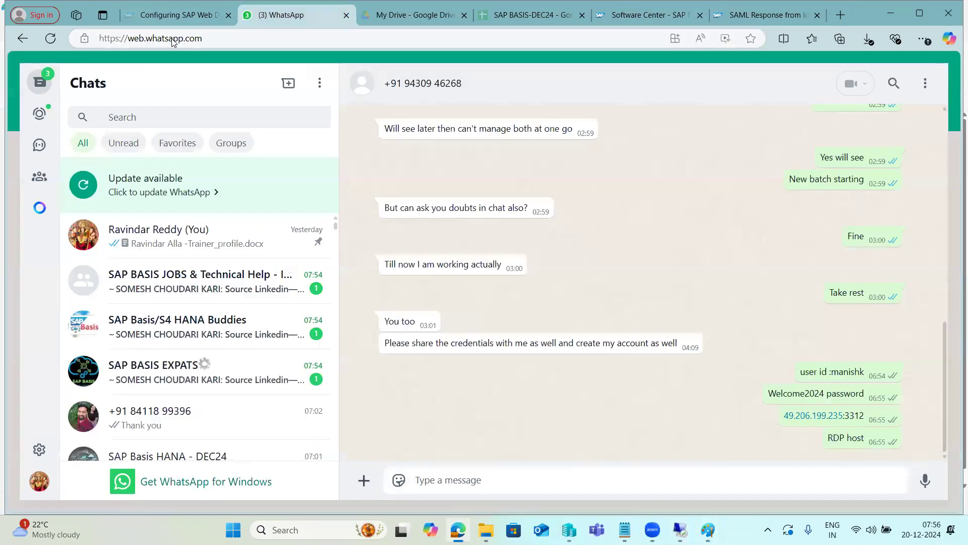
left_click_drag(146, 38, 195, 39)
key("ctrl+Tab")
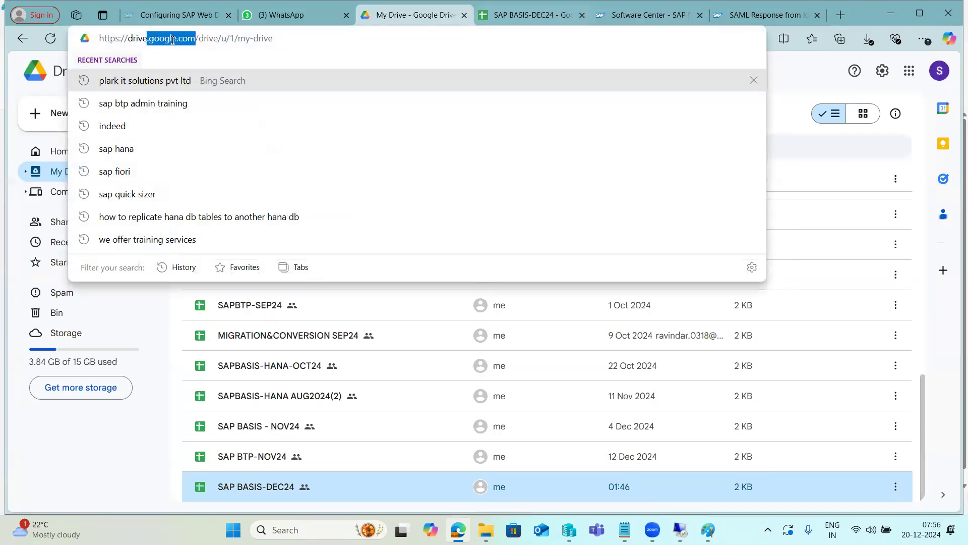
Highlight the domain in the SAP BASIS-DEC24 spreadsheet's address, bring up the SAP accounts page, and minimise the browser
key("ctrl+Tab")
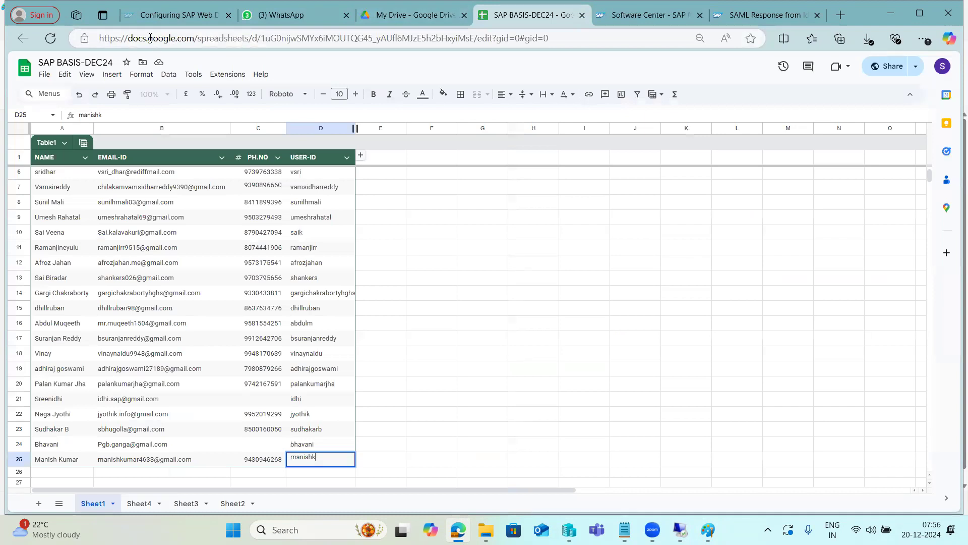
left_click_drag(148, 38, 172, 39)
left_click(766, 15)
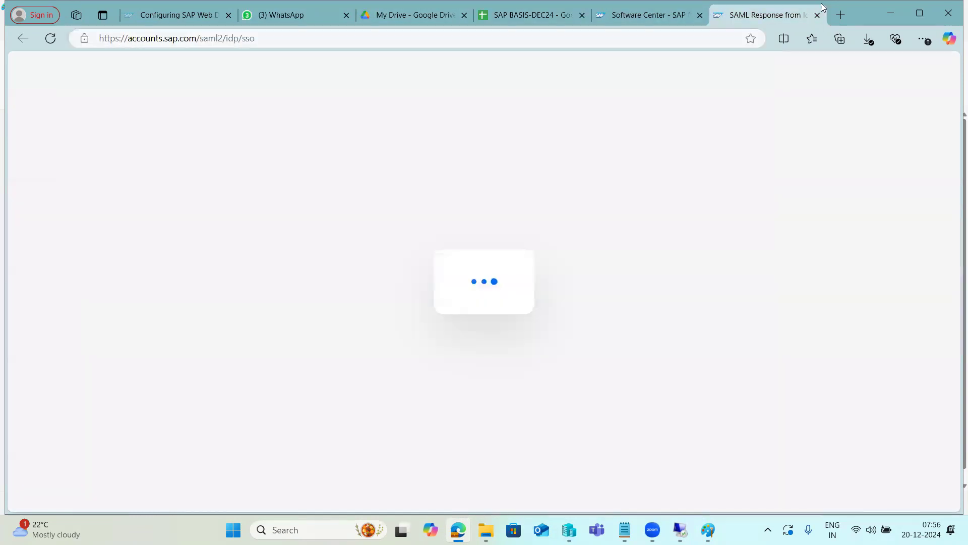
left_click(894, 8)
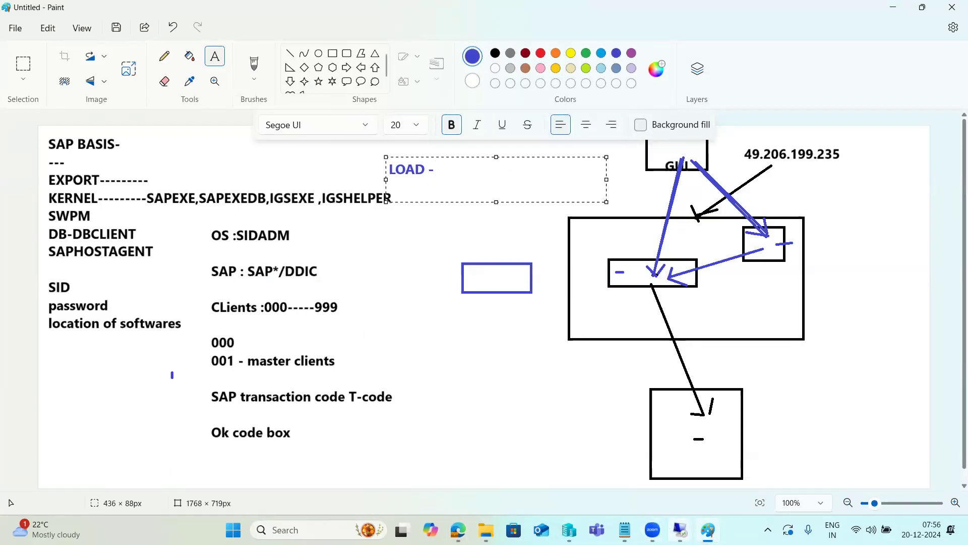
Switch to the 49.206.199.235 remote desktop, view the PuTTY configuration without opening a session, and minimise SAP Logon
left_click(677, 529)
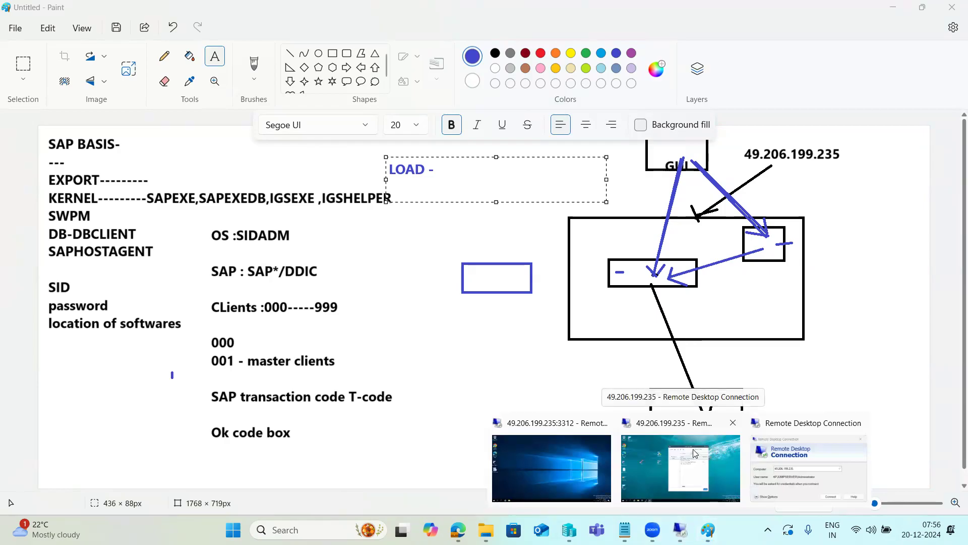
left_click(625, 417)
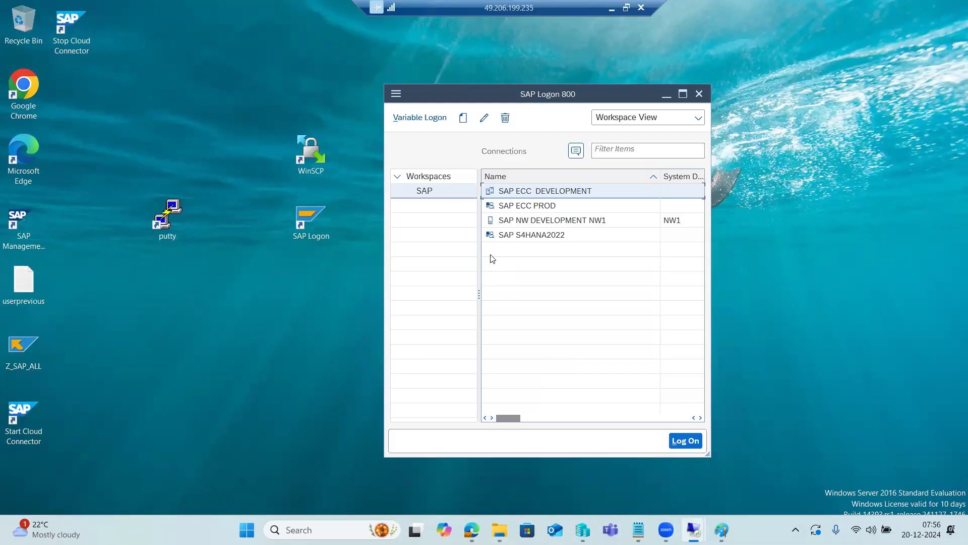
double_click(167, 214)
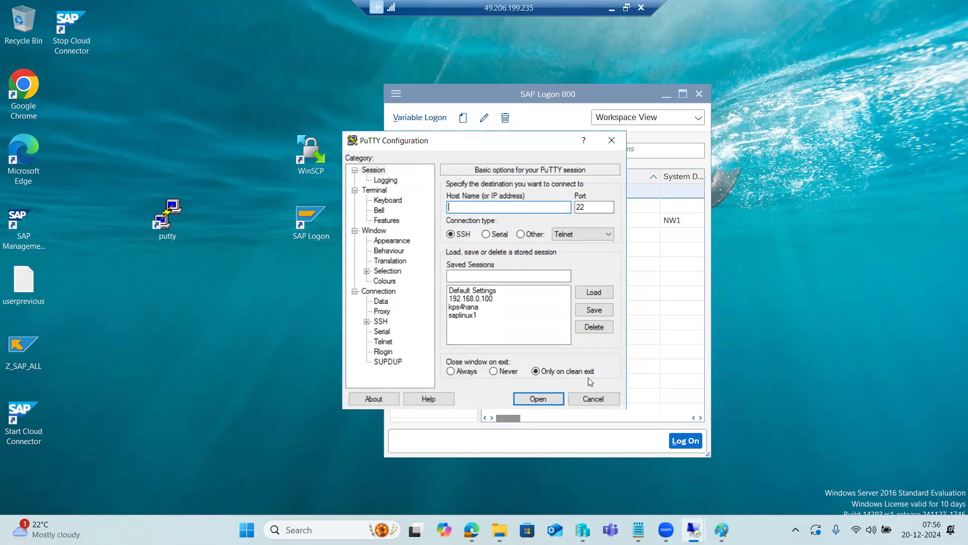
left_click(593, 398)
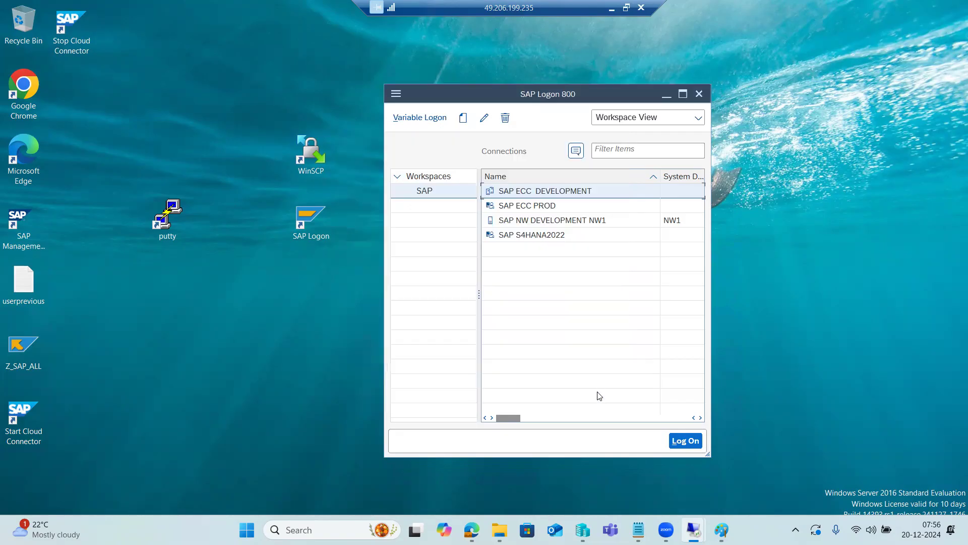
left_click(661, 97)
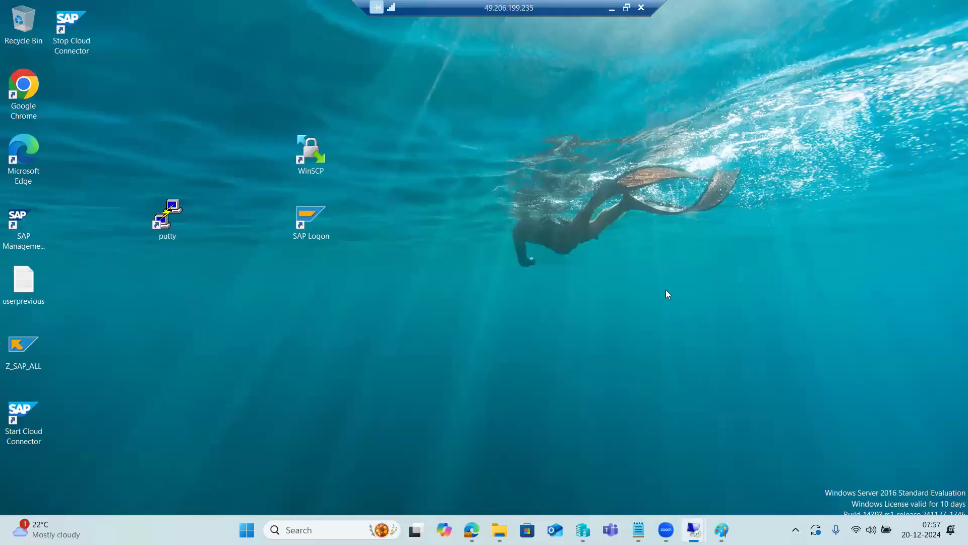
Switch back to the Paint diagram and finish the "LOAD -" text entry by deselecting its text box
left_click(721, 529)
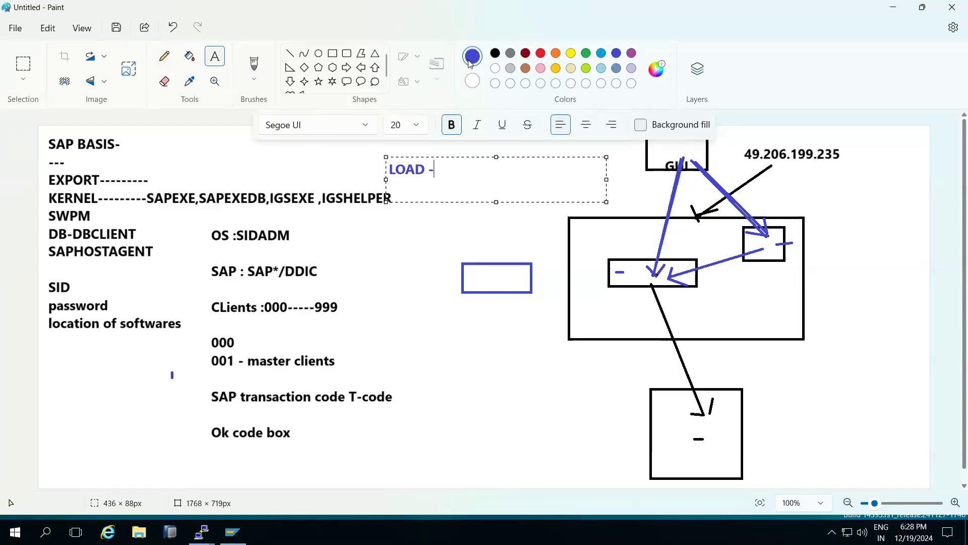
key("alt+Tab")
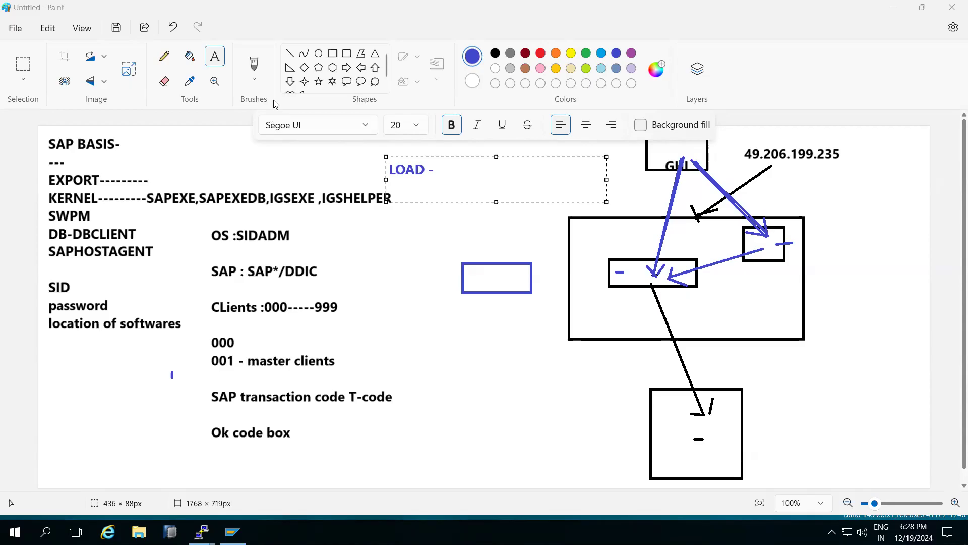
left_click(410, 258)
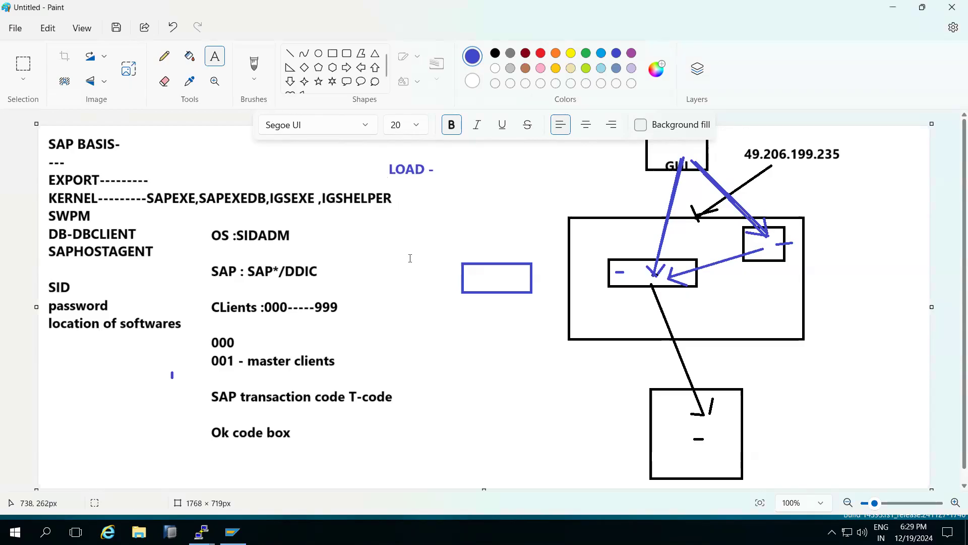